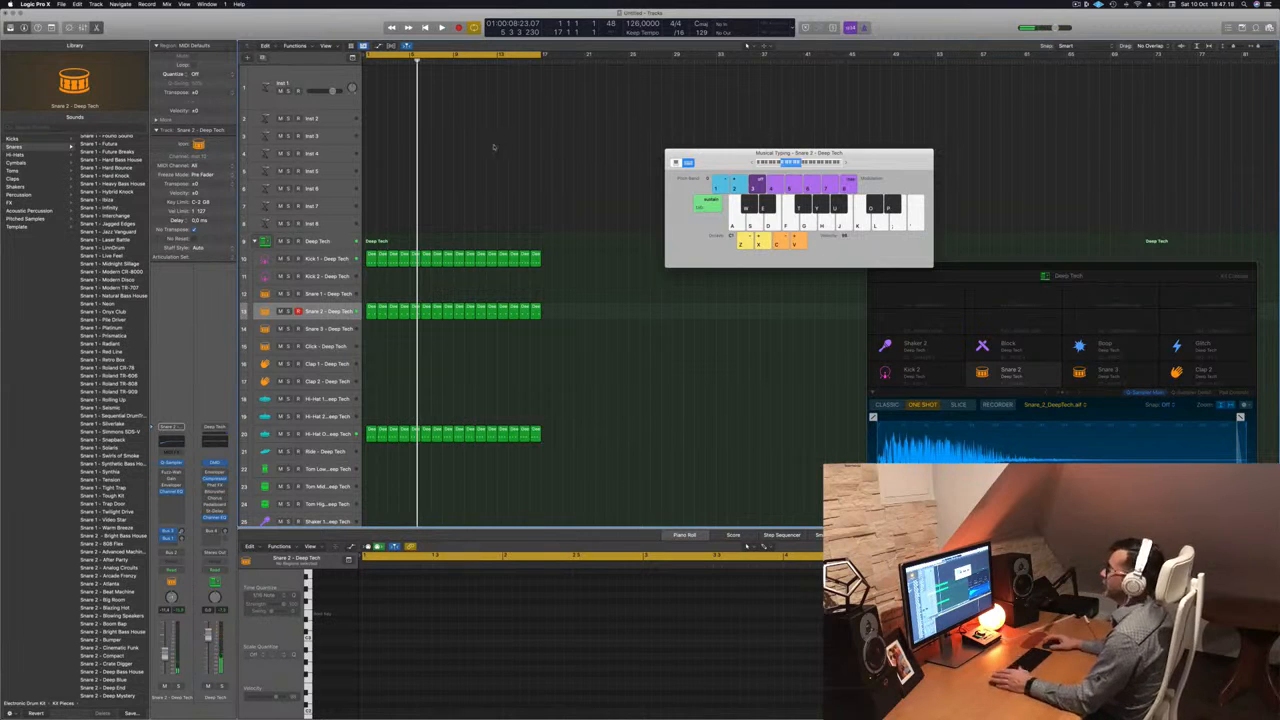
Stop playback and load Alchemy on the Inst 1 track with the 80s Synth Pop Bass preset.
click(324, 73)
key(space)
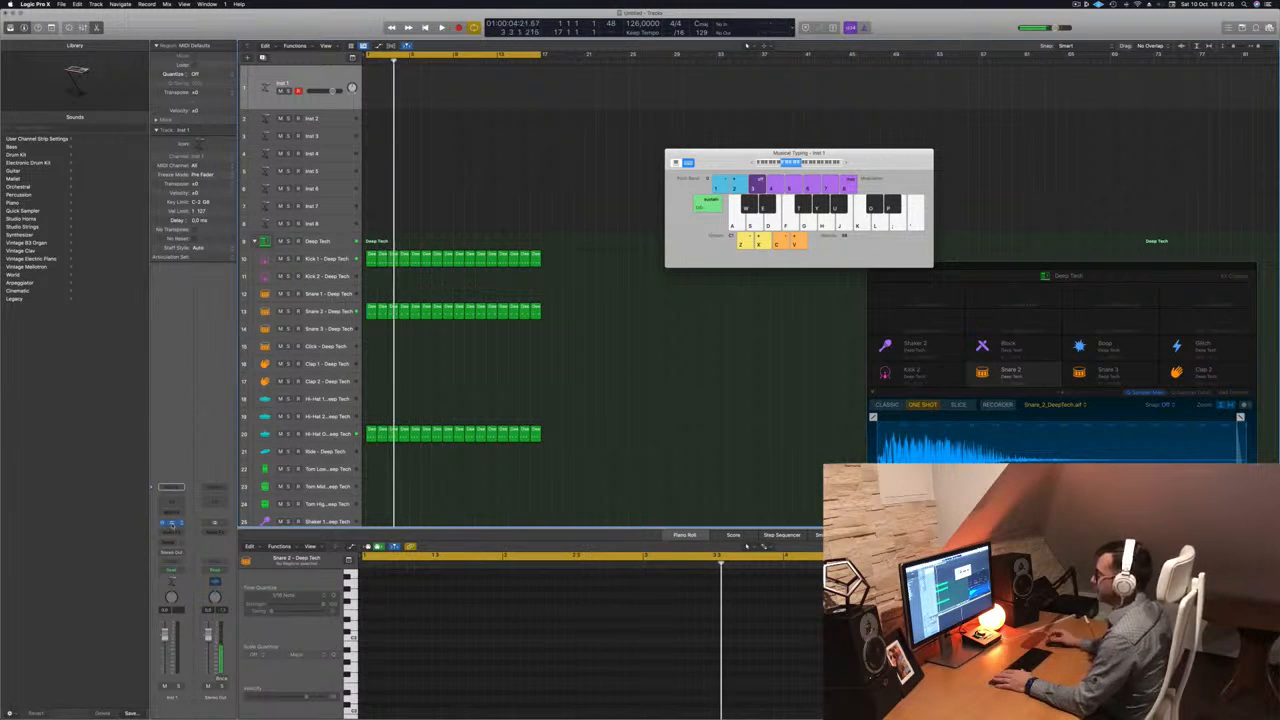
click(172, 524)
drag(635, 115, 531, 127)
drag(903, 158, 1120, 106)
drag(606, 120, 752, 96)
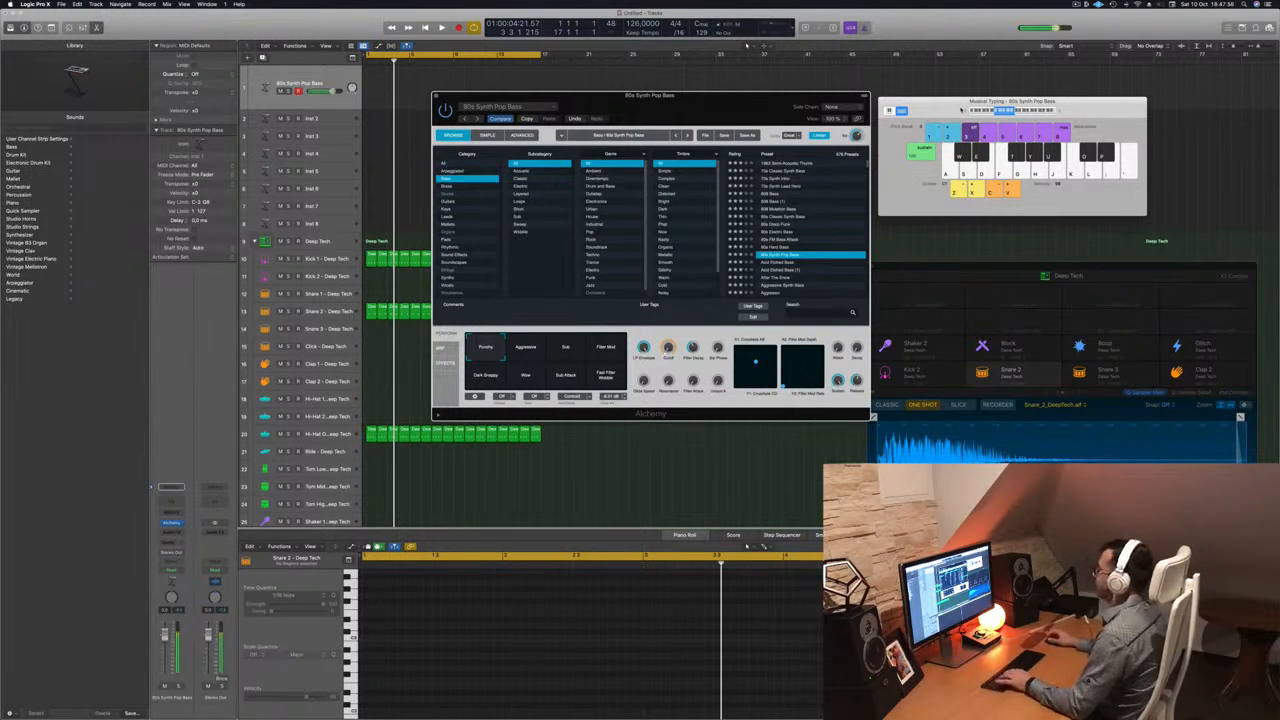
Play test notes with the 80s Synth Pop Bass sound over the running drum loop.
key(space)
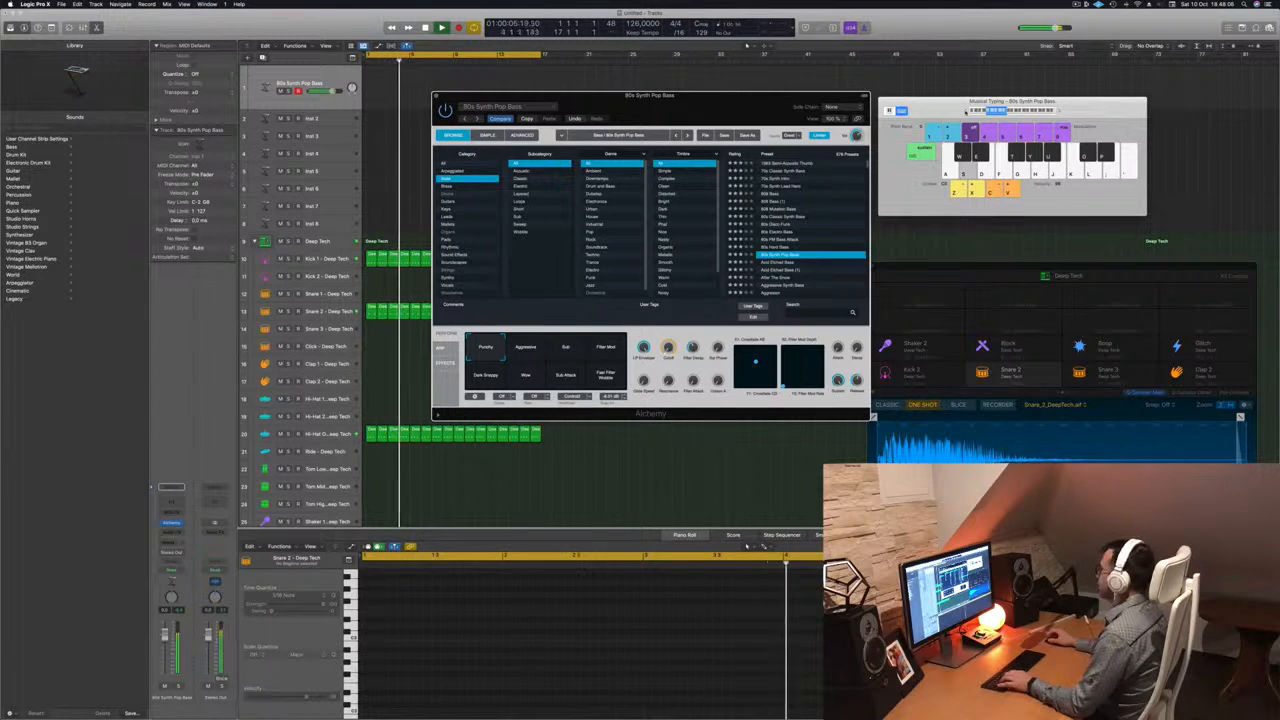
key(s)
key(a)
key(h)
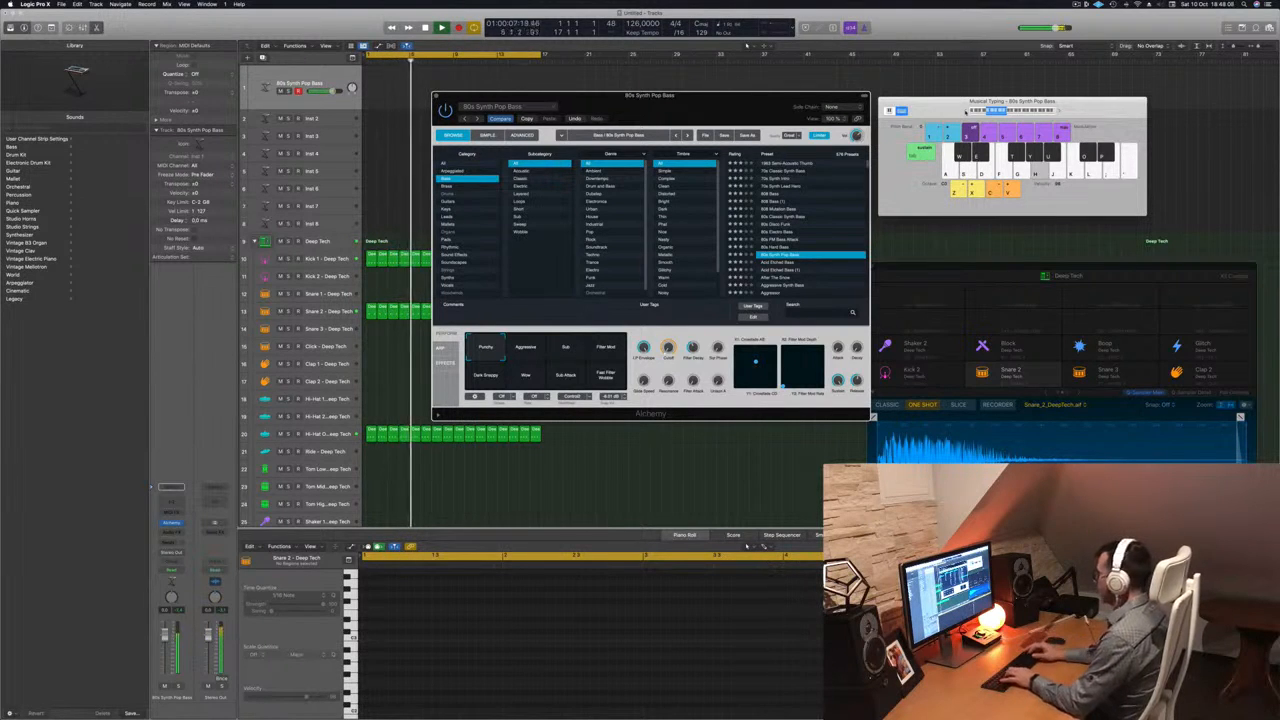
key(h)
key(j)
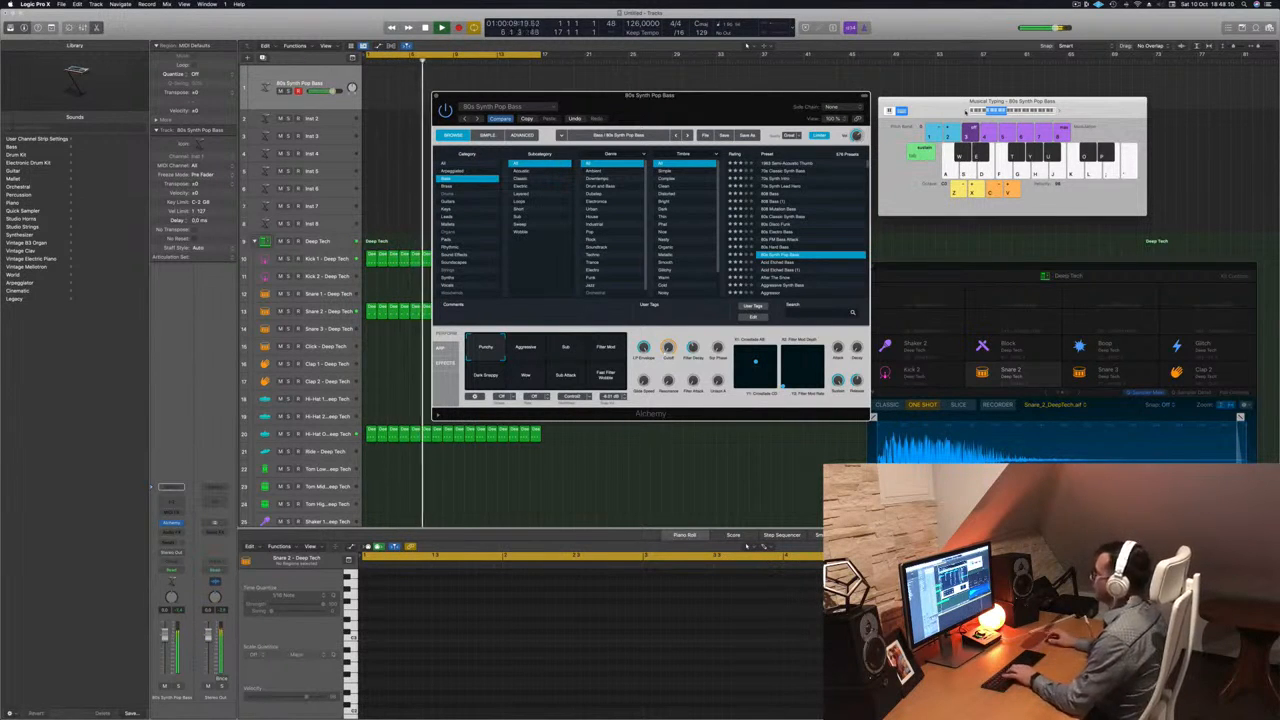
Try the Aggressive Synth Bass and Aggressor presets with test notes over the drum loop.
click(779, 262)
scroll(779, 262, down, 2)
click(784, 237)
key(h)
key(j)
click(780, 245)
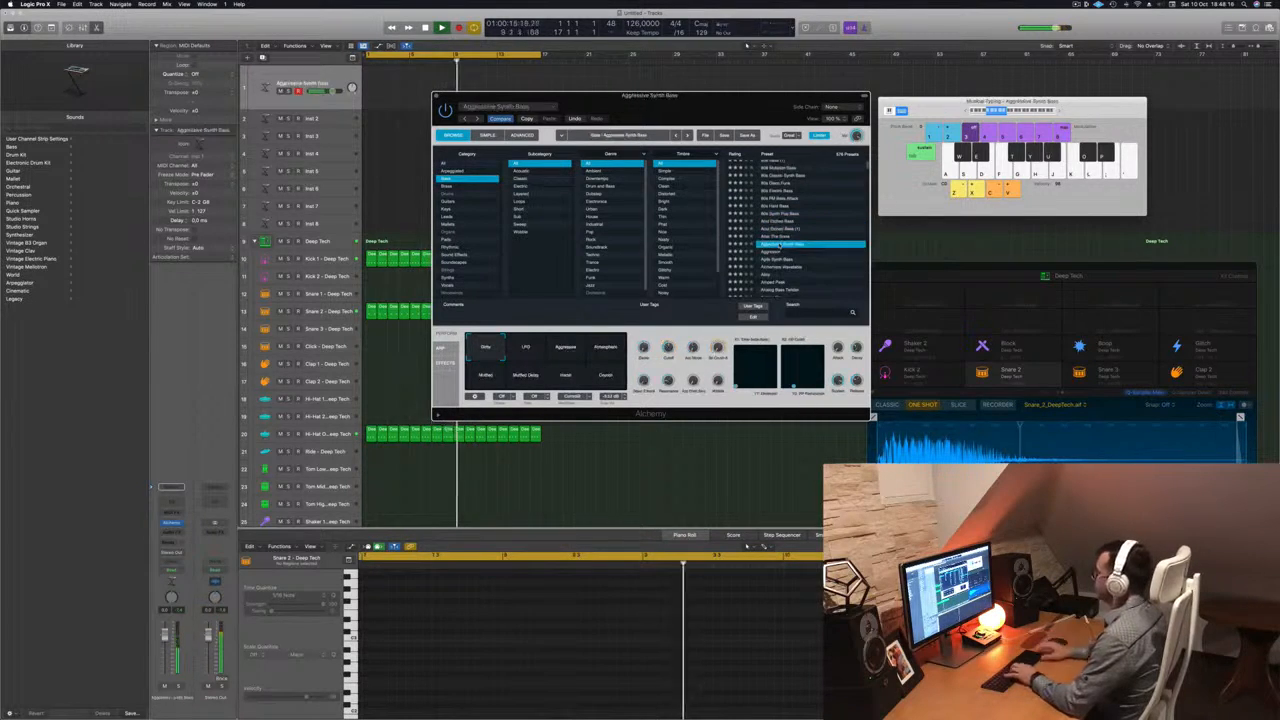
key(h)
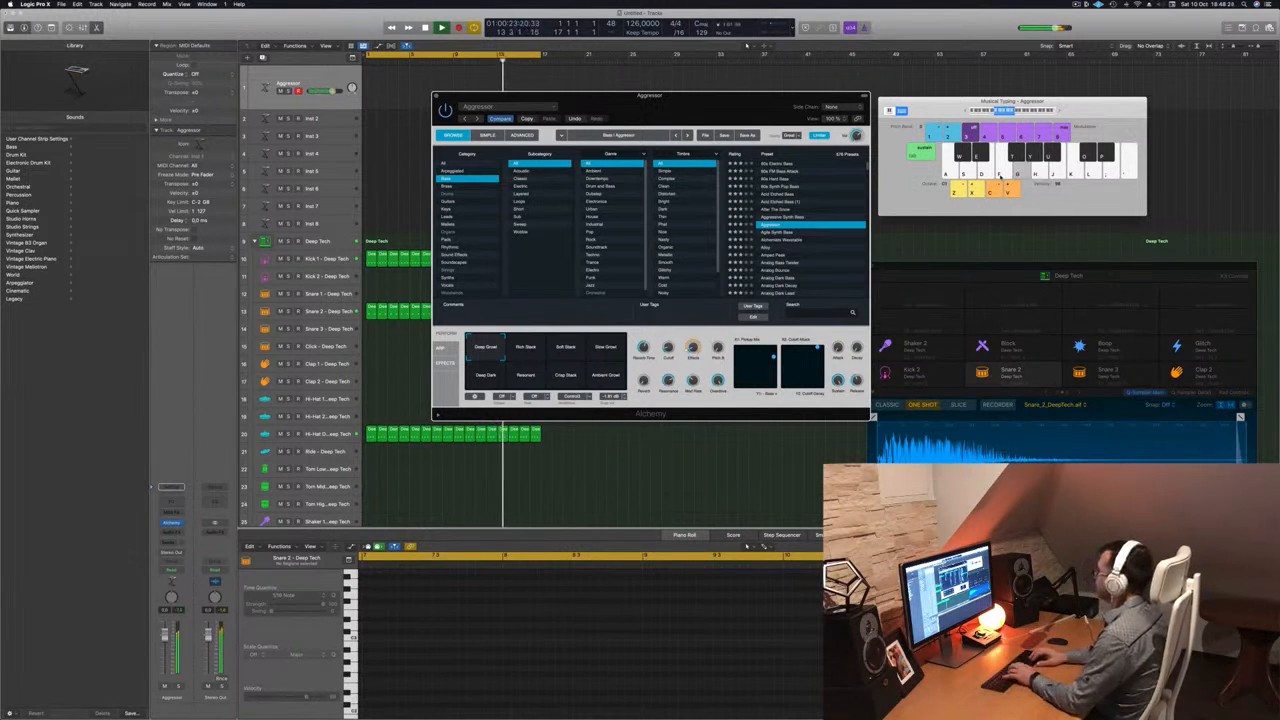
Load the Agile Synth Bass preset and audition its variations, including Smaller, Rubbery, Sustain Mod, Noisy, Zap and Heavy.
click(766, 232)
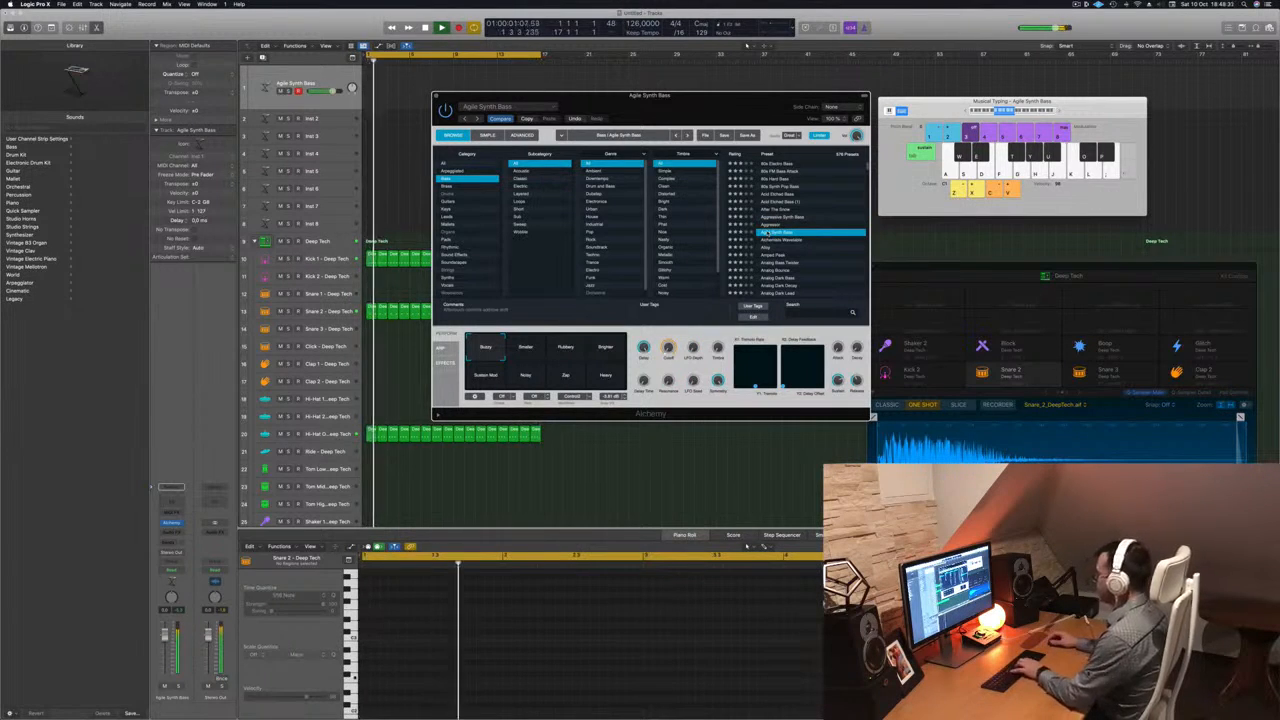
click(525, 347)
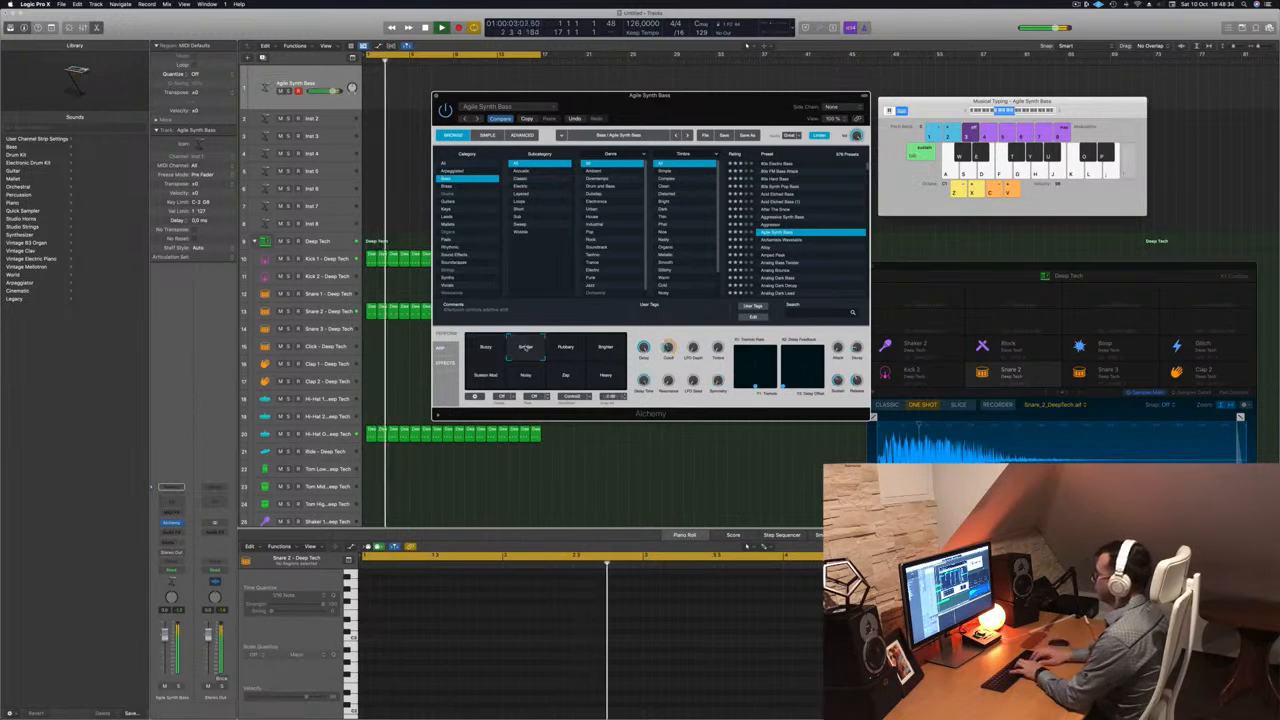
click(566, 348)
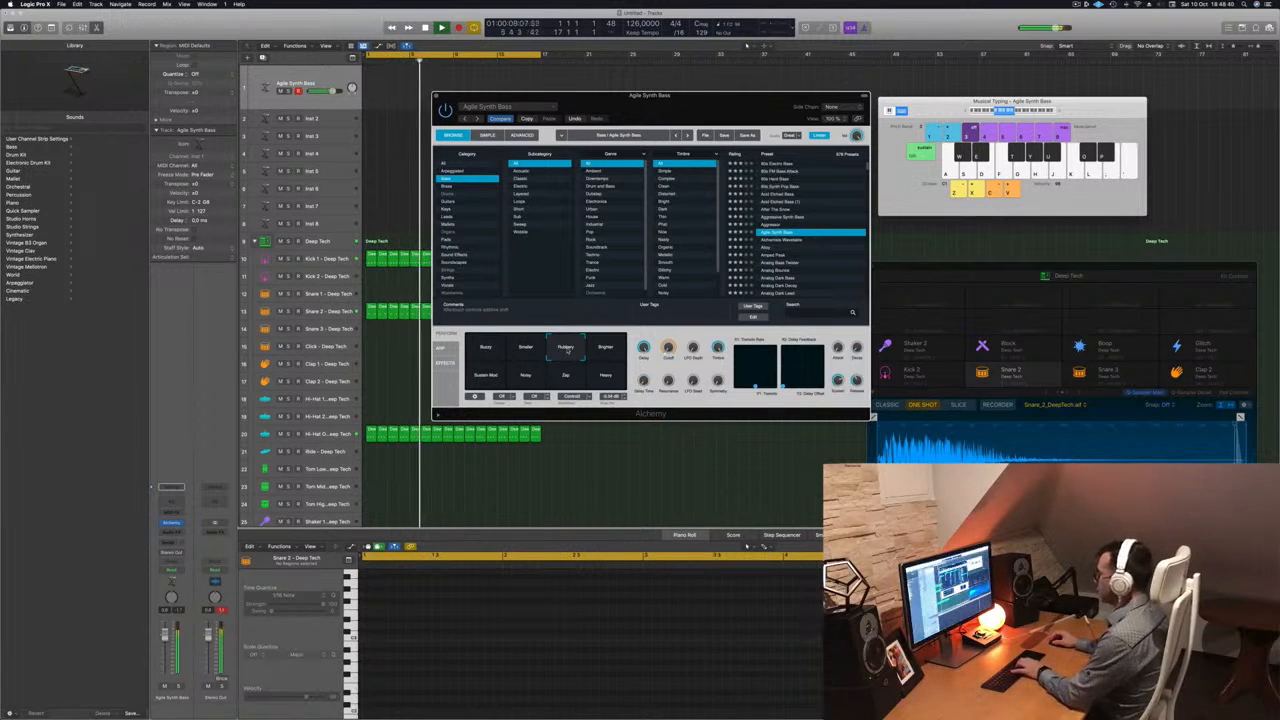
click(486, 375)
click(525, 376)
click(566, 376)
click(598, 380)
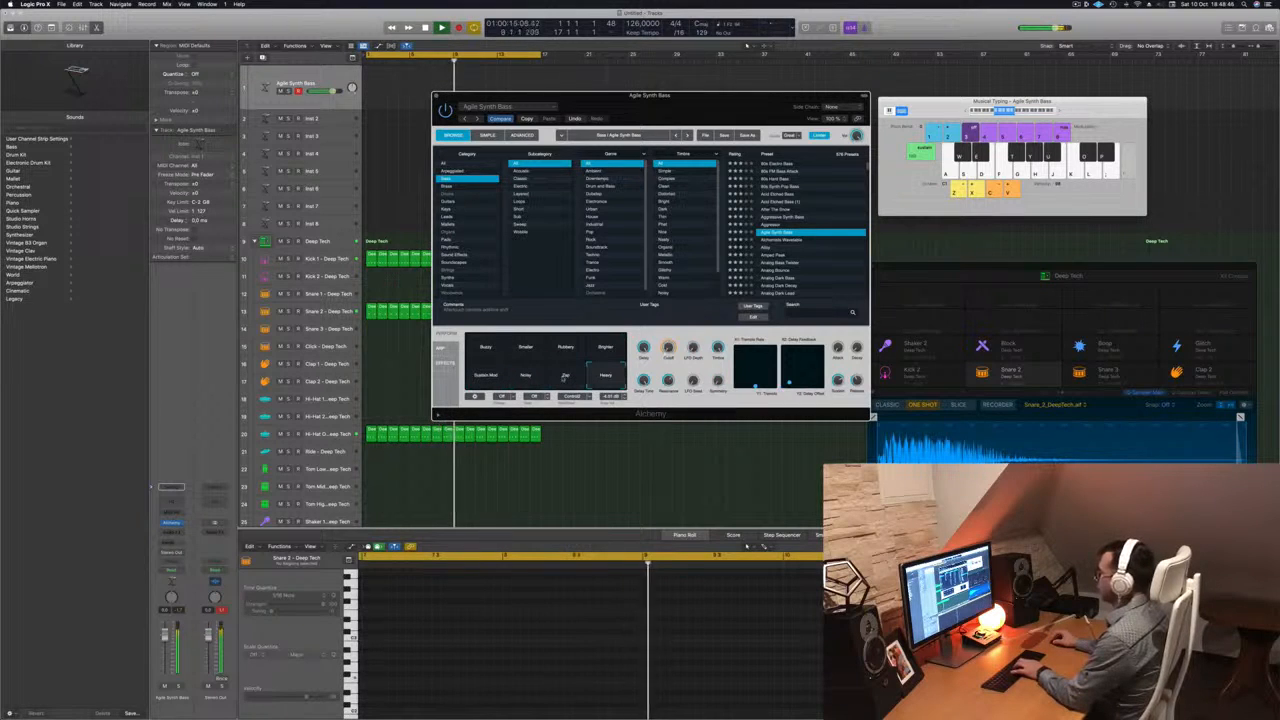
click(525, 376)
click(566, 376)
click(525, 379)
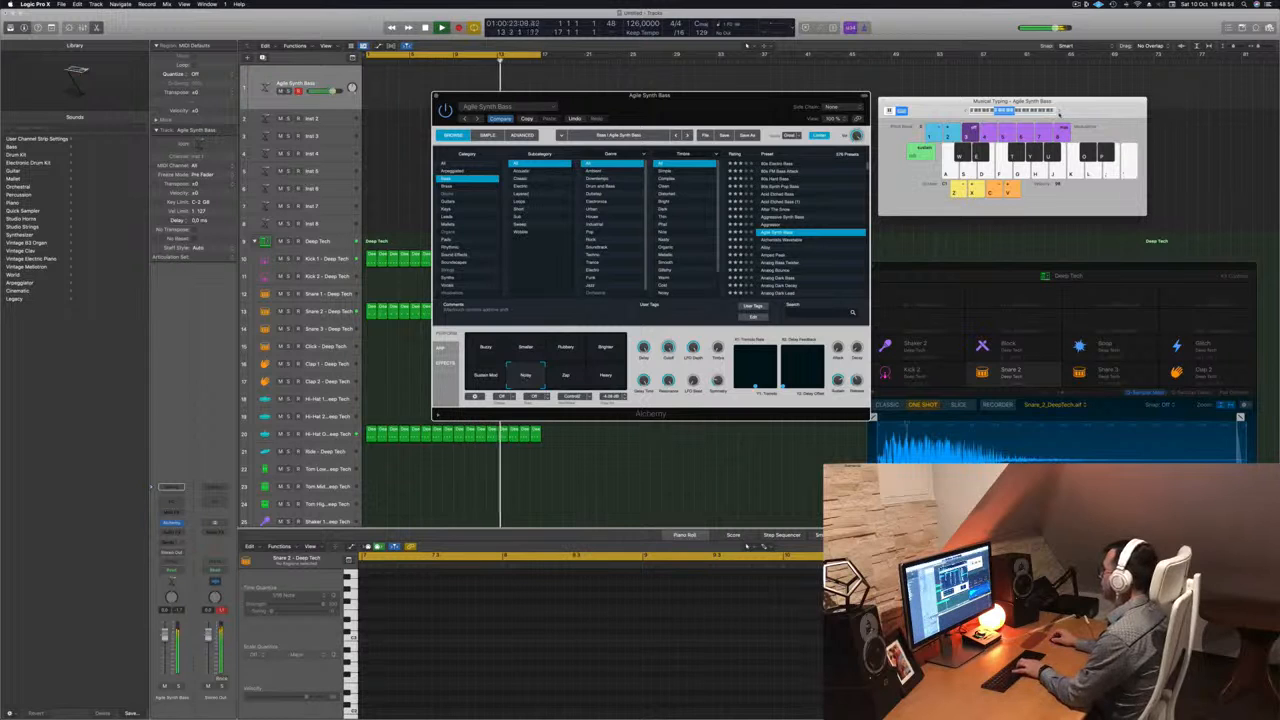
Play test notes in a higher octave and choose the Rubbery variation of Agile Synth Bass.
key(apostrophe)
key(j)
key(a)
key(s)
key(d)
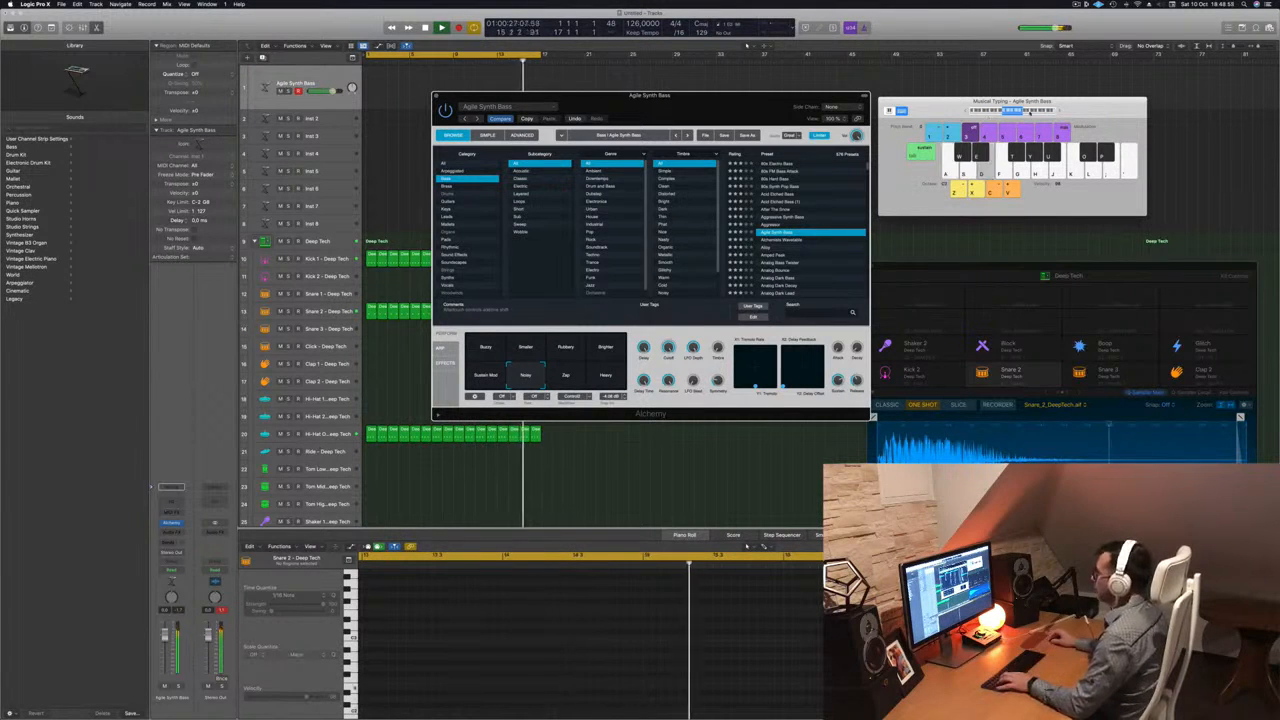
click(565, 347)
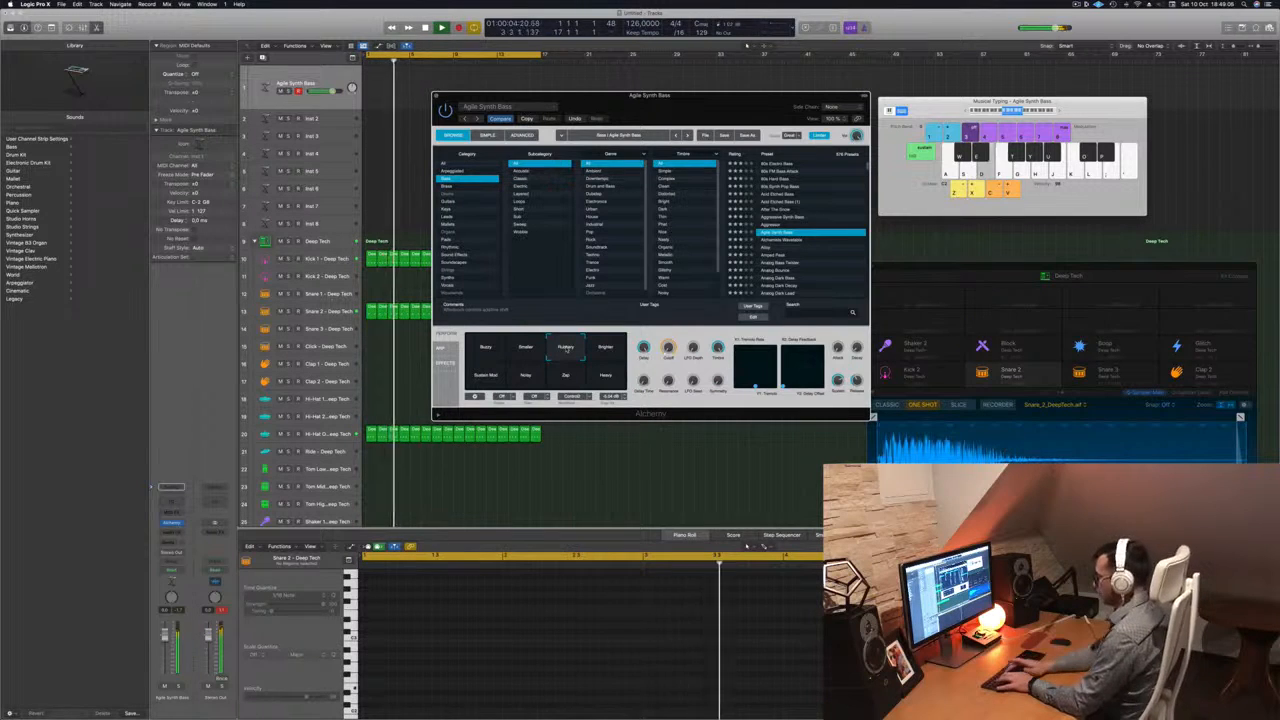
Record a rhythmic bass line built on a repeated E note on the Agile Synth Bass track, and return the playhead to the start.
key(r)
key(d)
key(d)
key(d)
key(d)
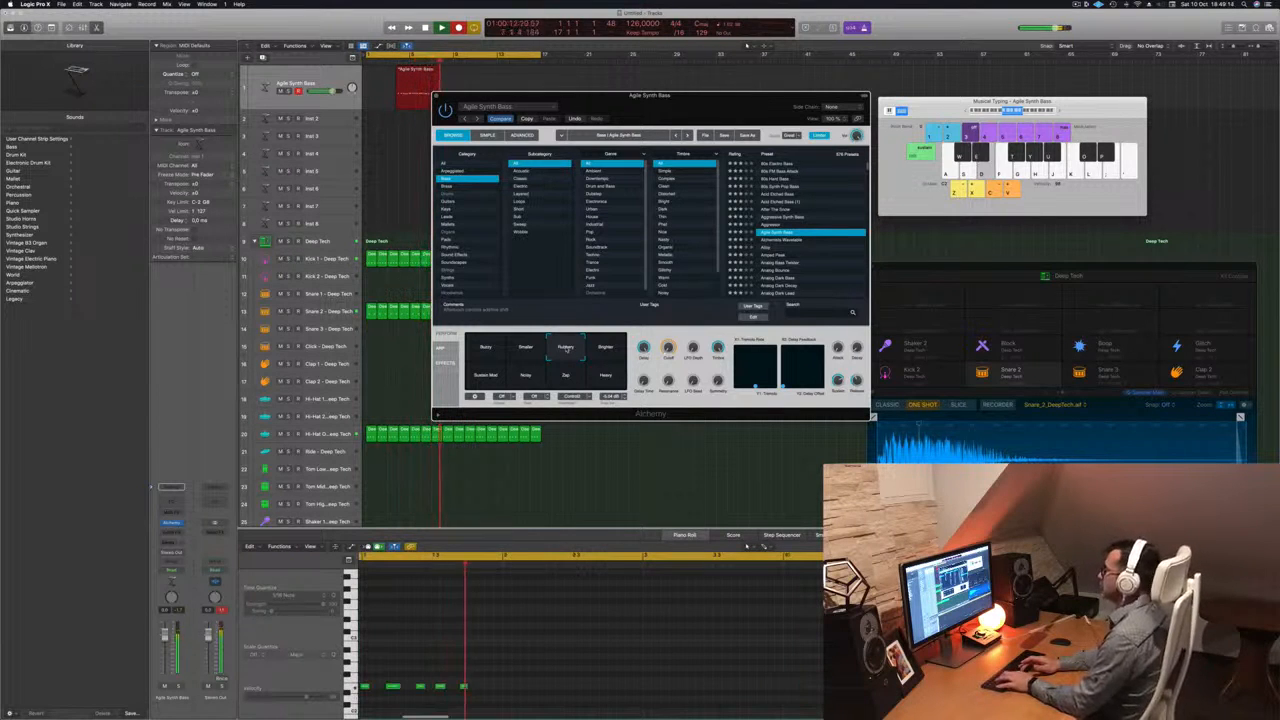
key(d)
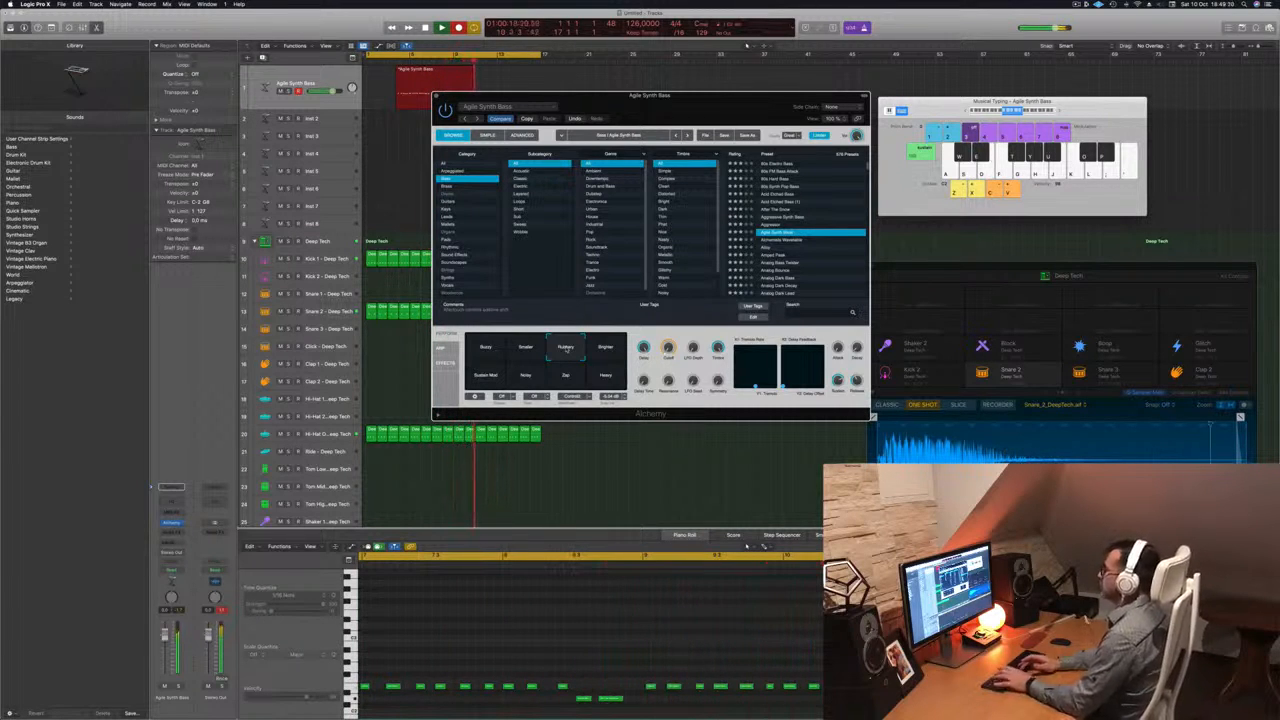
key(space)
drag(628, 97, 1045, 182)
key(Return)
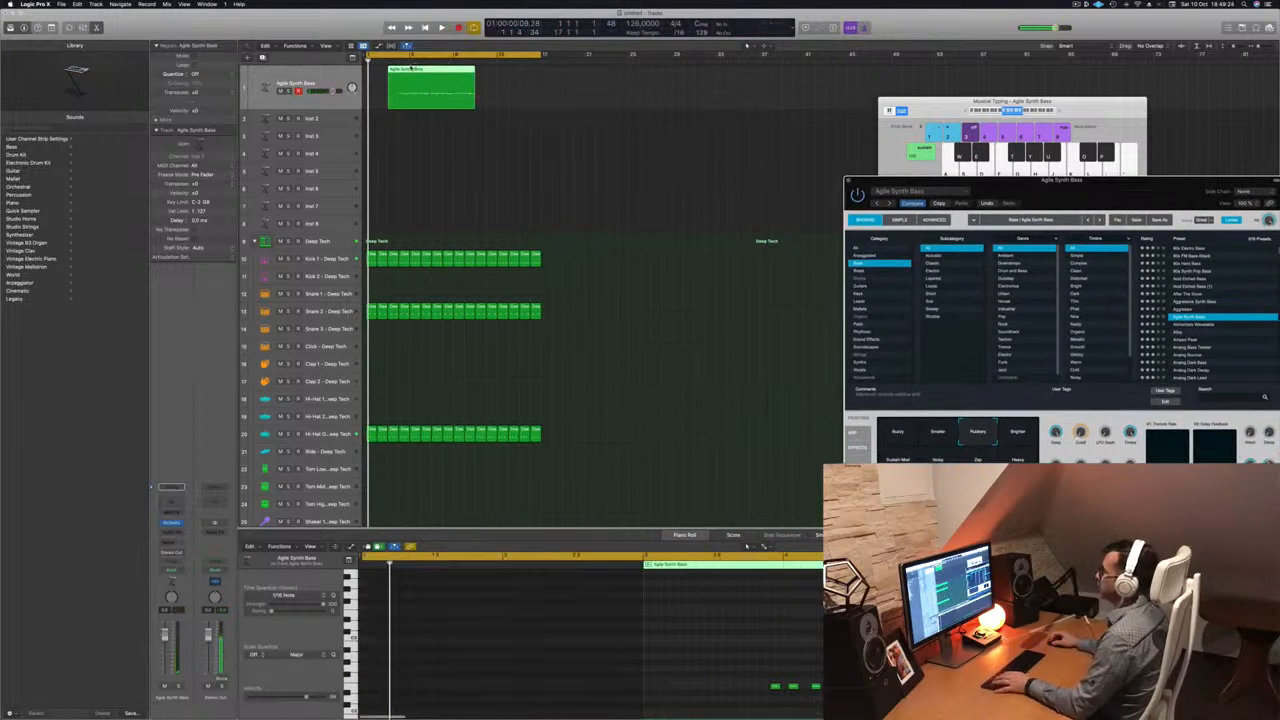
Cut off the opening part of the recorded bass region, move the remainder to bar 1, and play it back.
click(408, 68)
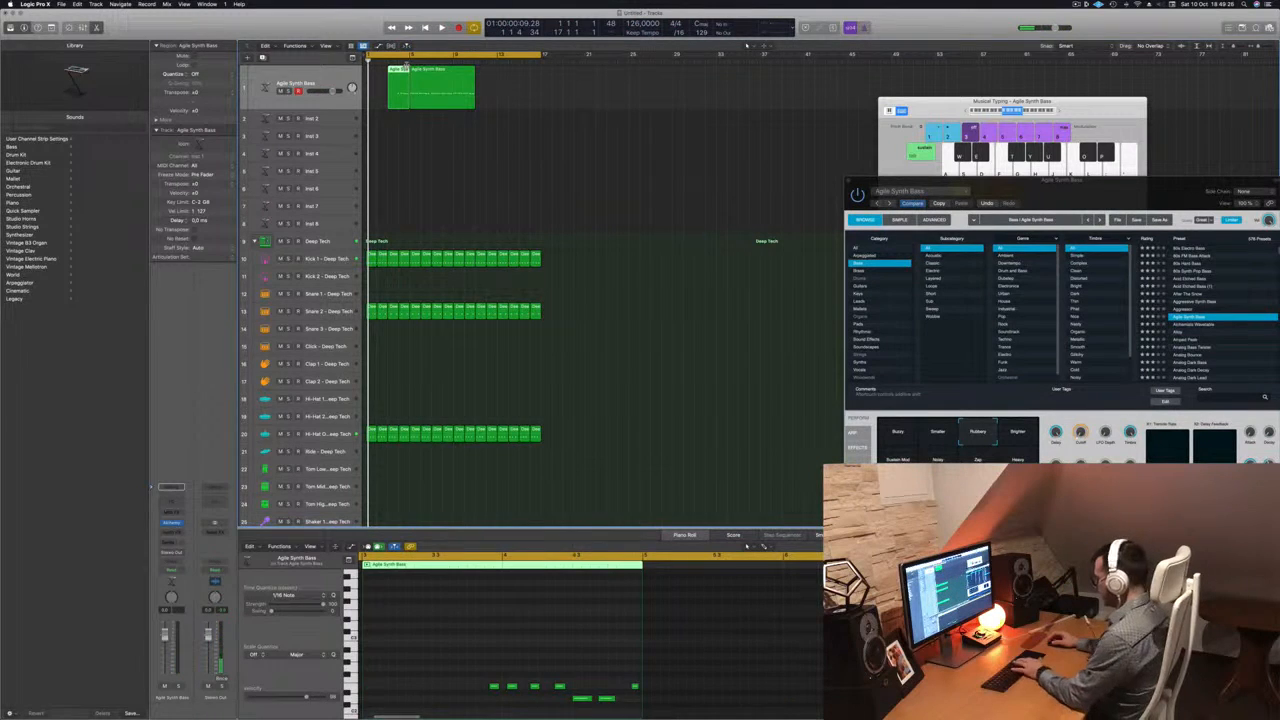
key(Delete)
drag(433, 84, 390, 84)
key(space)
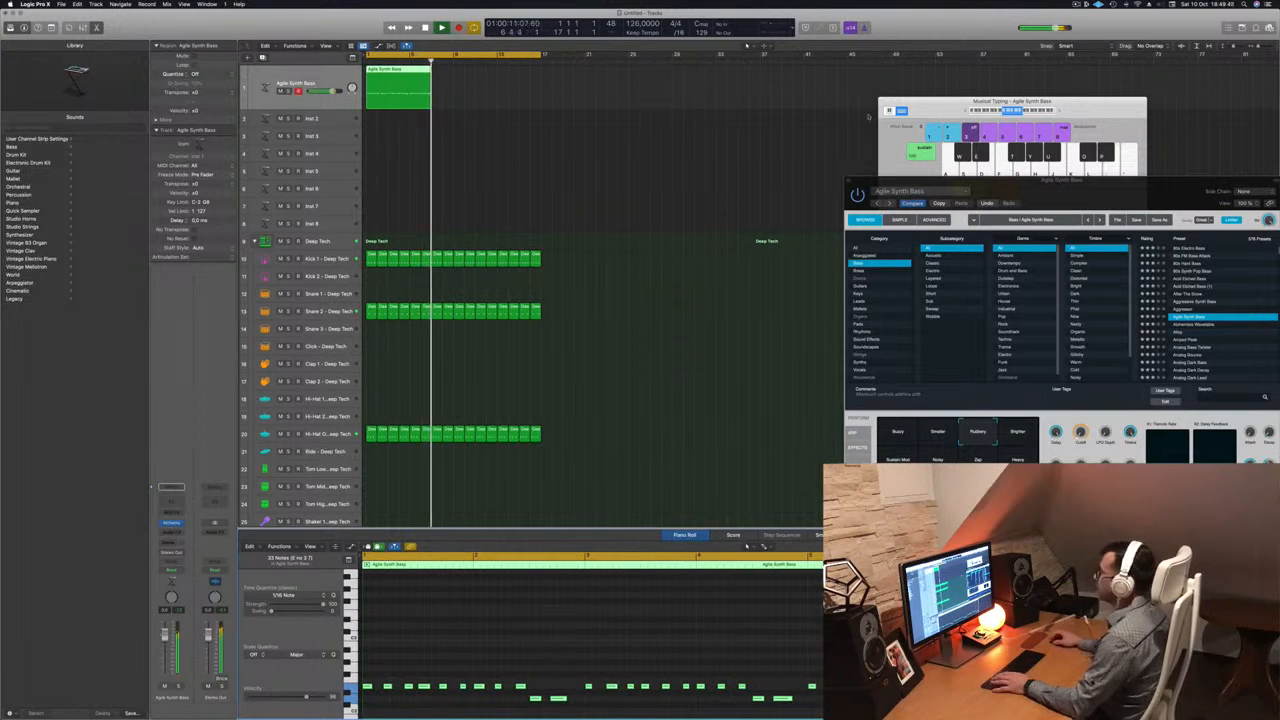
key(Return)
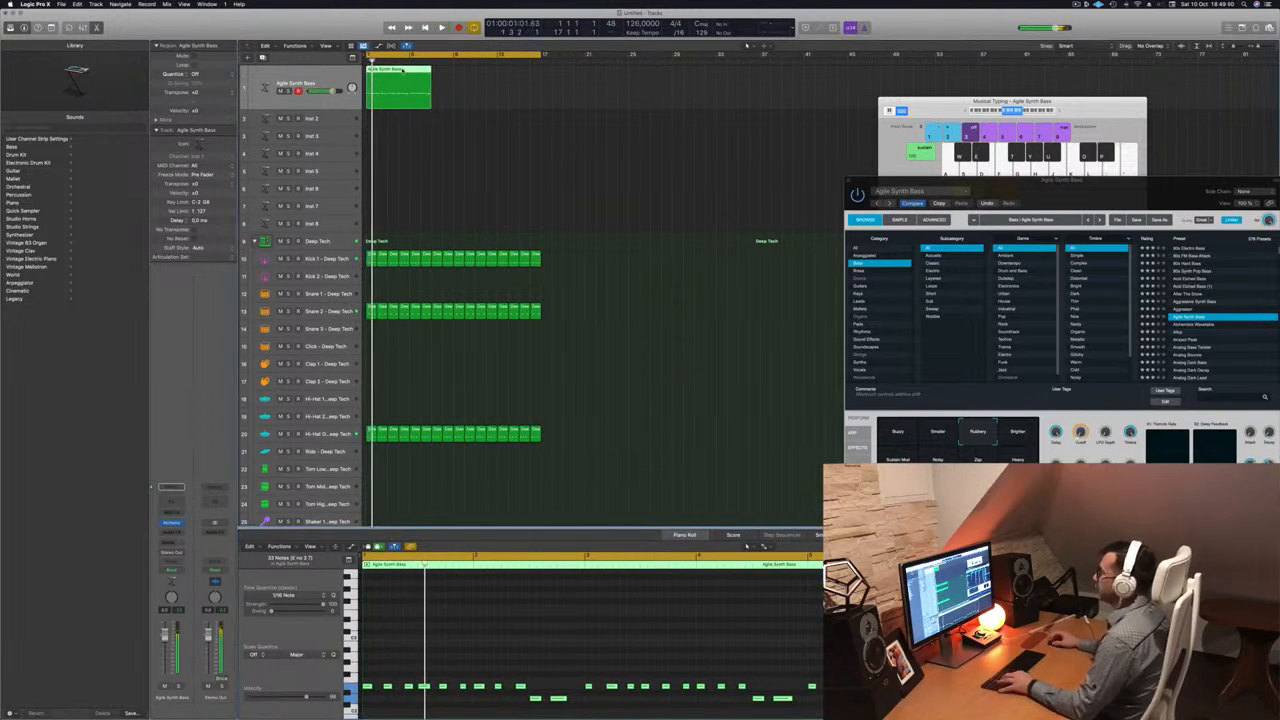
Trim the bass region to its first four bars and copy it until four regions match the drum loop's length.
super+double_click(409, 69)
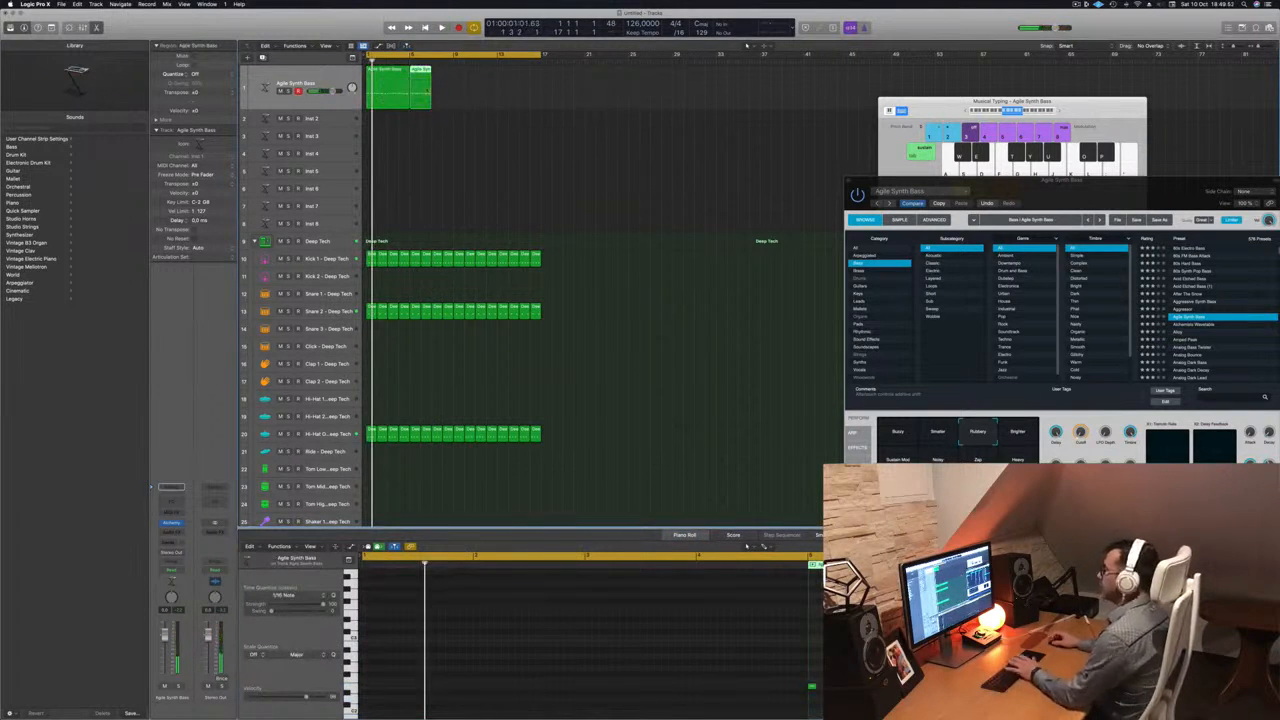
key(Delete)
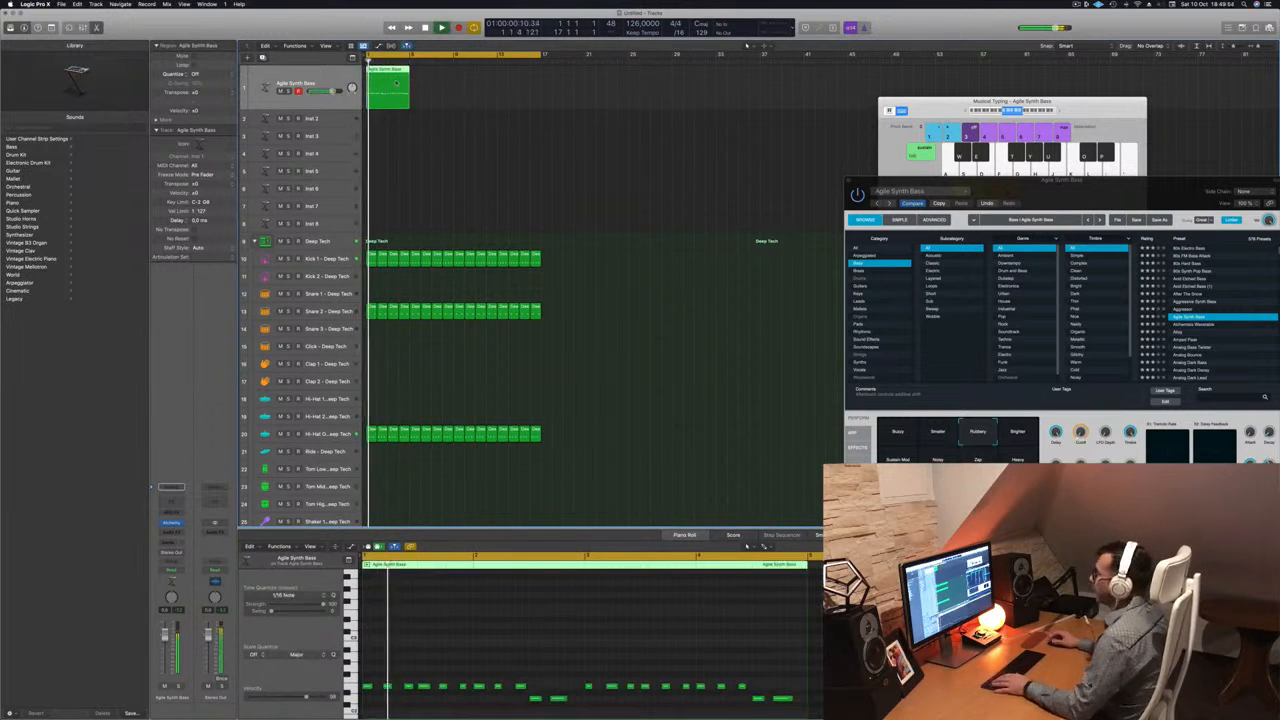
alt+drag(393, 77, 484, 83)
drag(1132, 192, 847, 132)
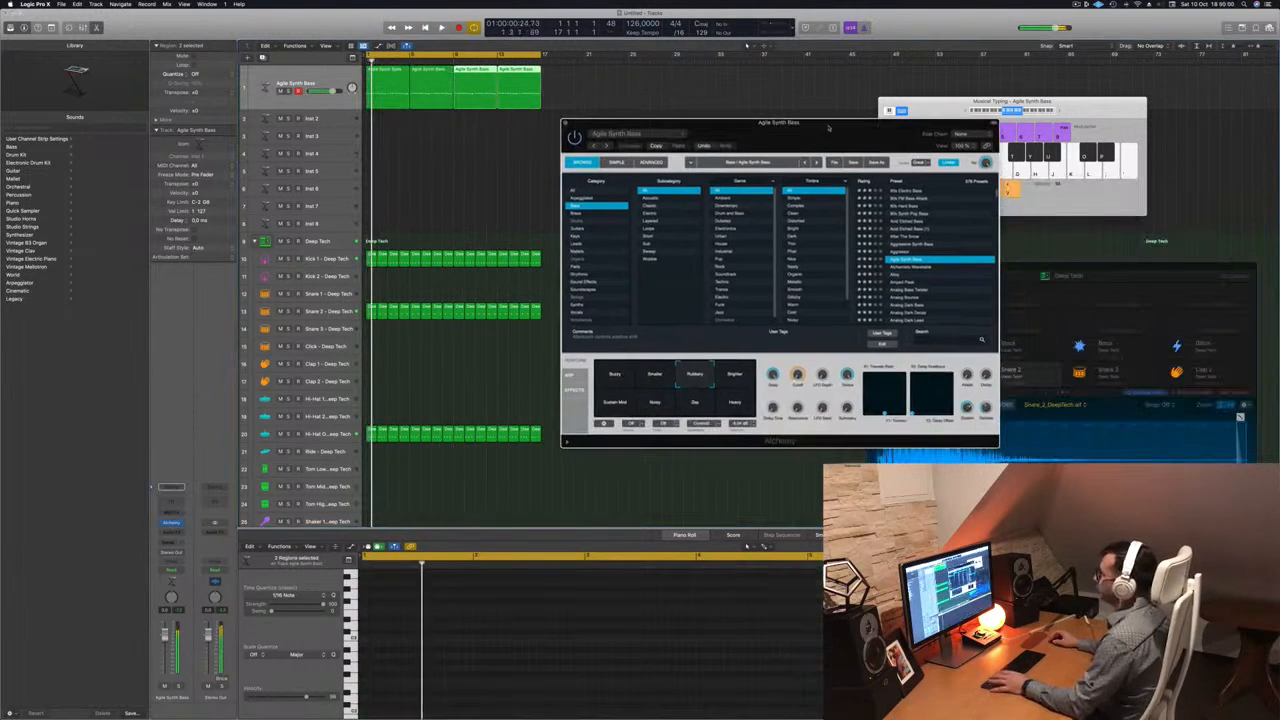
Insert a stereo Compressor on the Agile Synth Bass track and set its side chain to Kick 1 - Deep Tech.
click(316, 84)
click(172, 531)
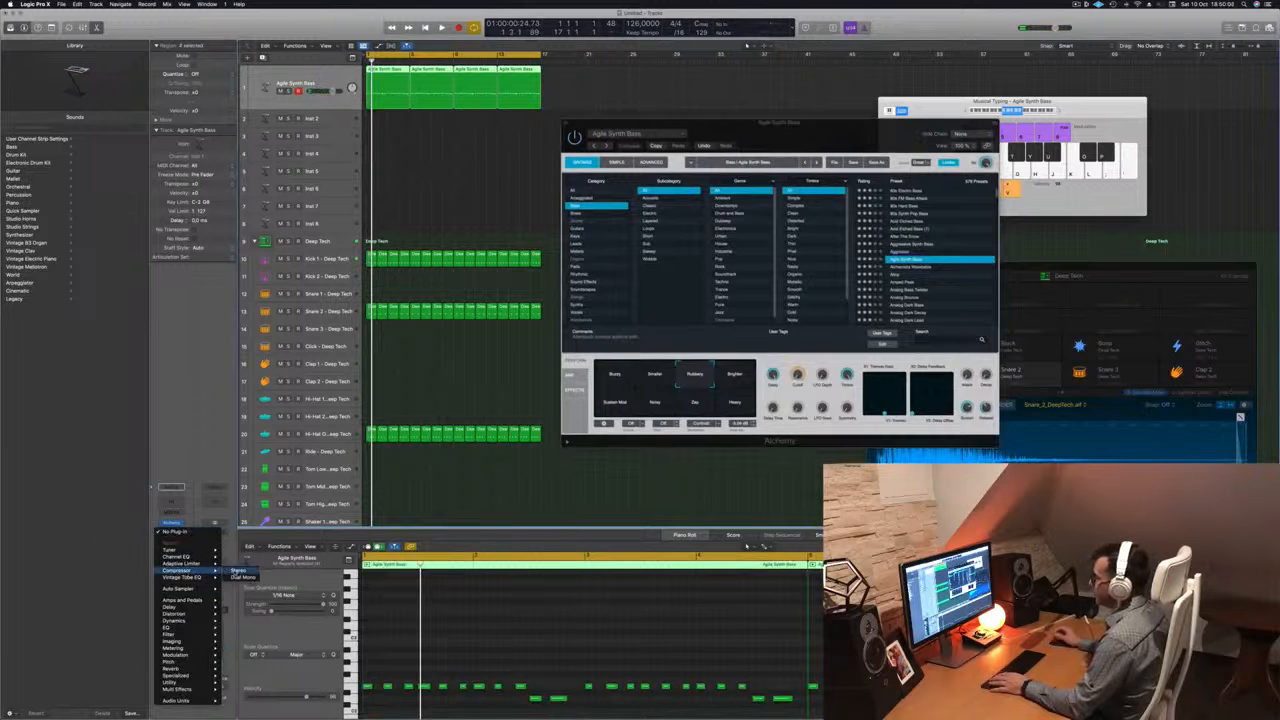
click(240, 571)
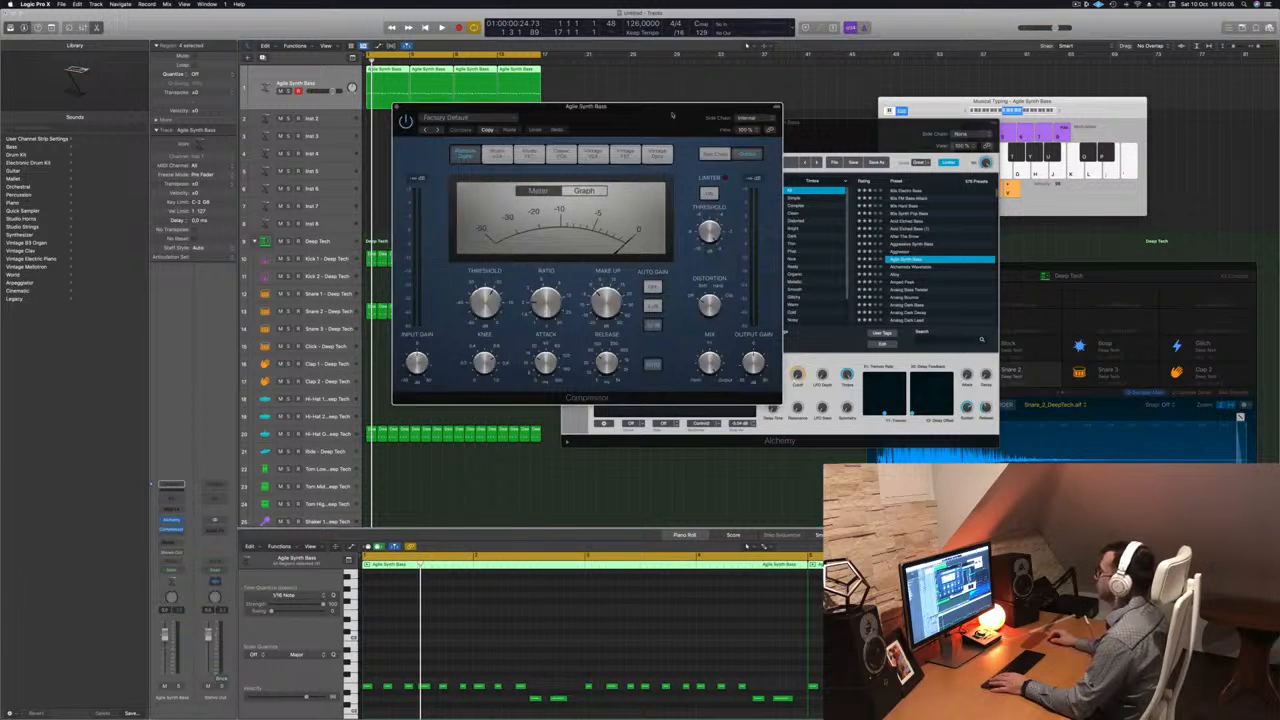
drag(678, 116, 664, 116)
mouse_move(740, 142)
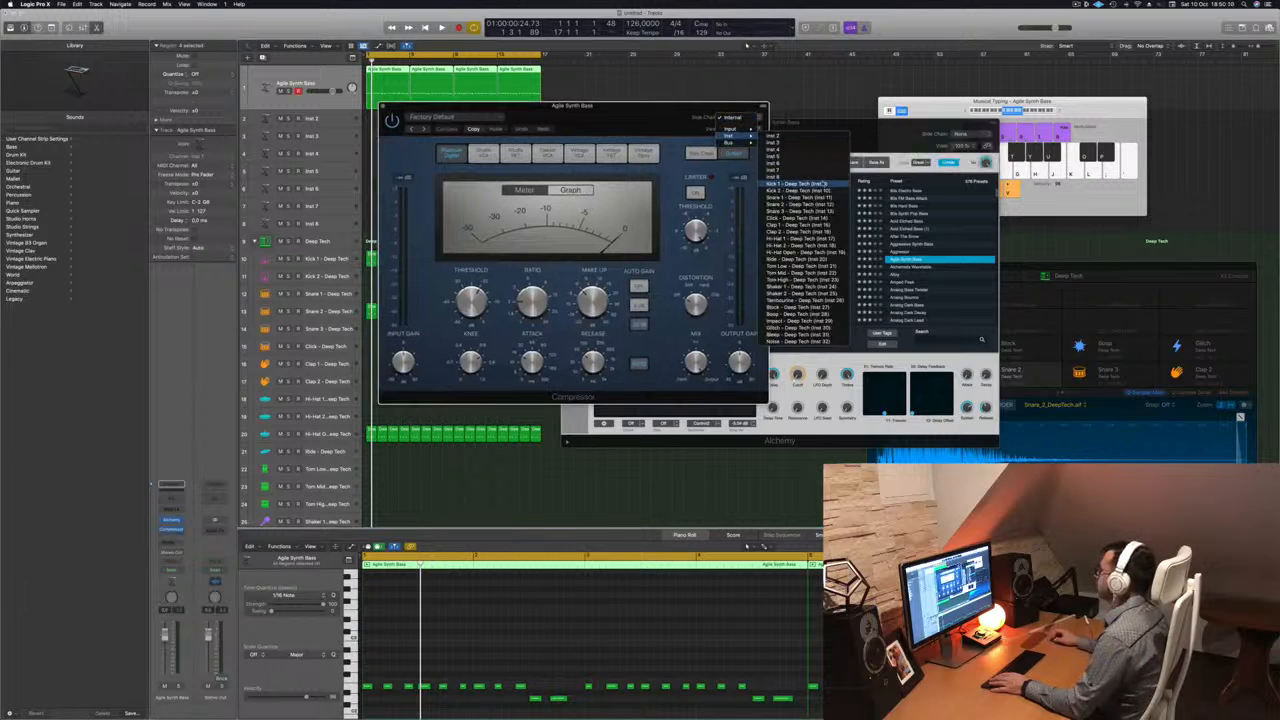
click(796, 184)
Listen to the side-chained bass with the drums, close the Compressor, and return to the start.
drag(591, 396, 743, 413)
key(space)
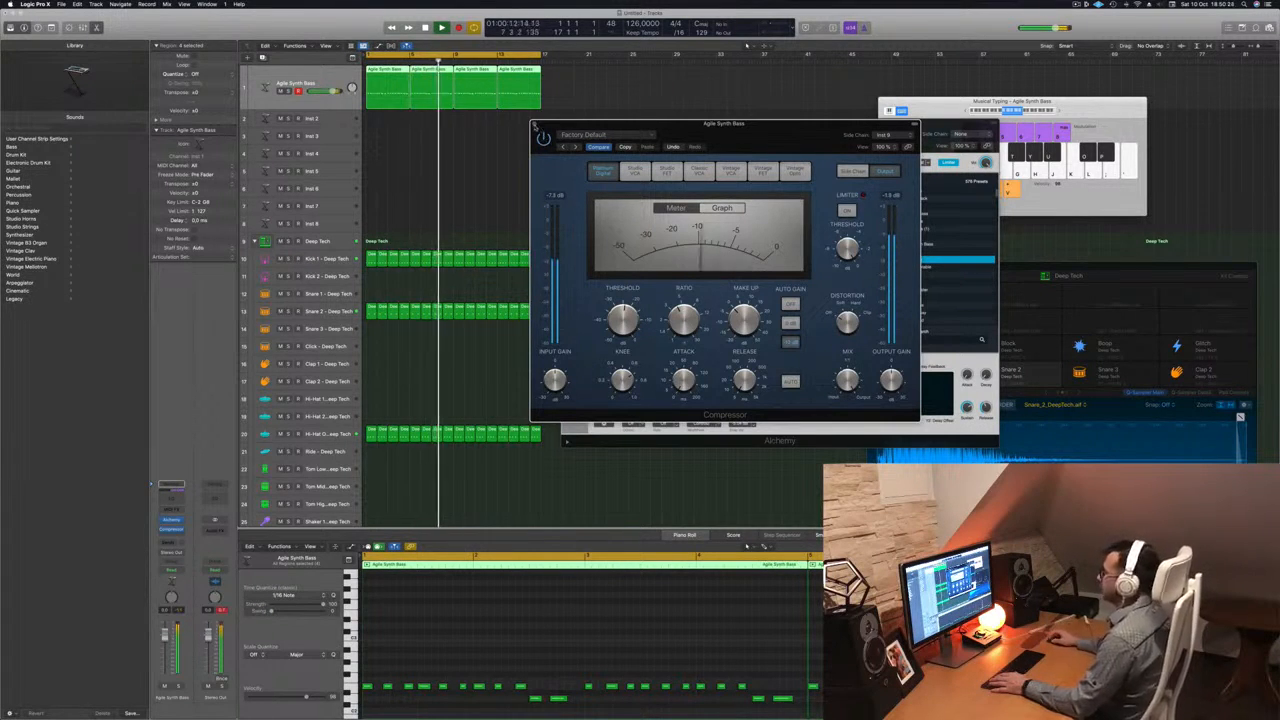
key(super+w)
key(Return)
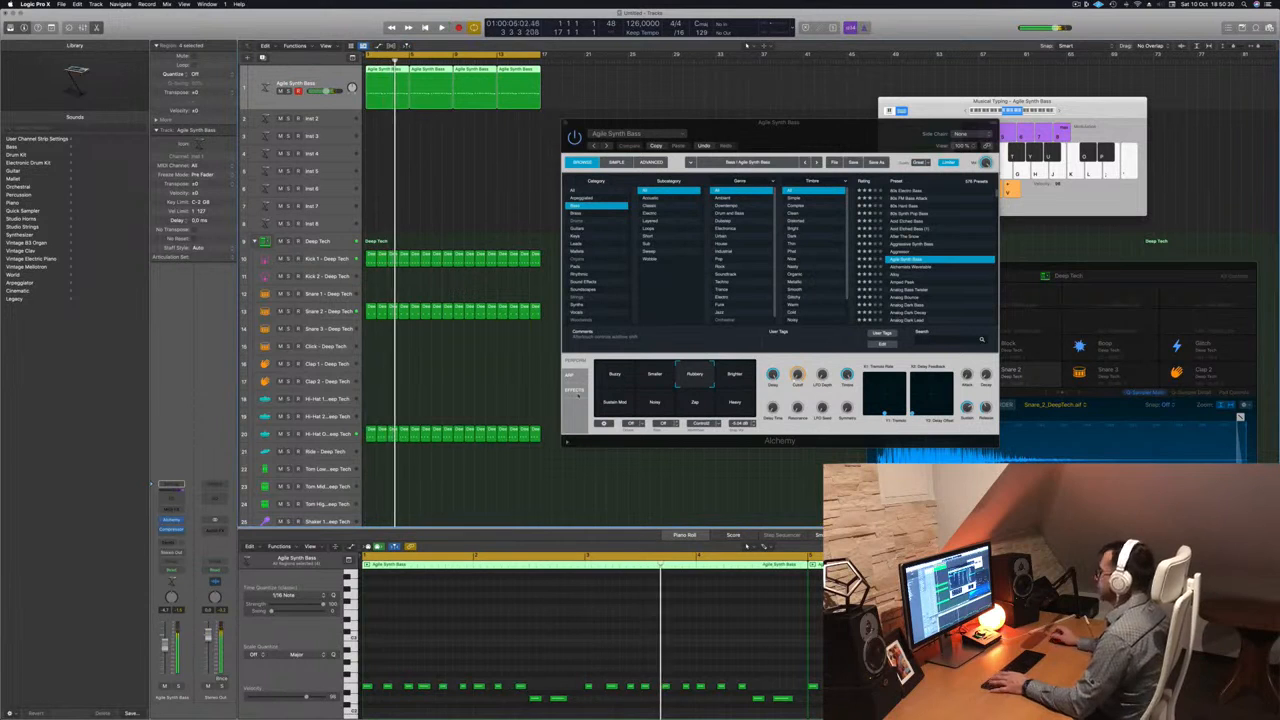
Compare the Agile Synth Bass variations during playback and settle on Buzzy.
click(654, 376)
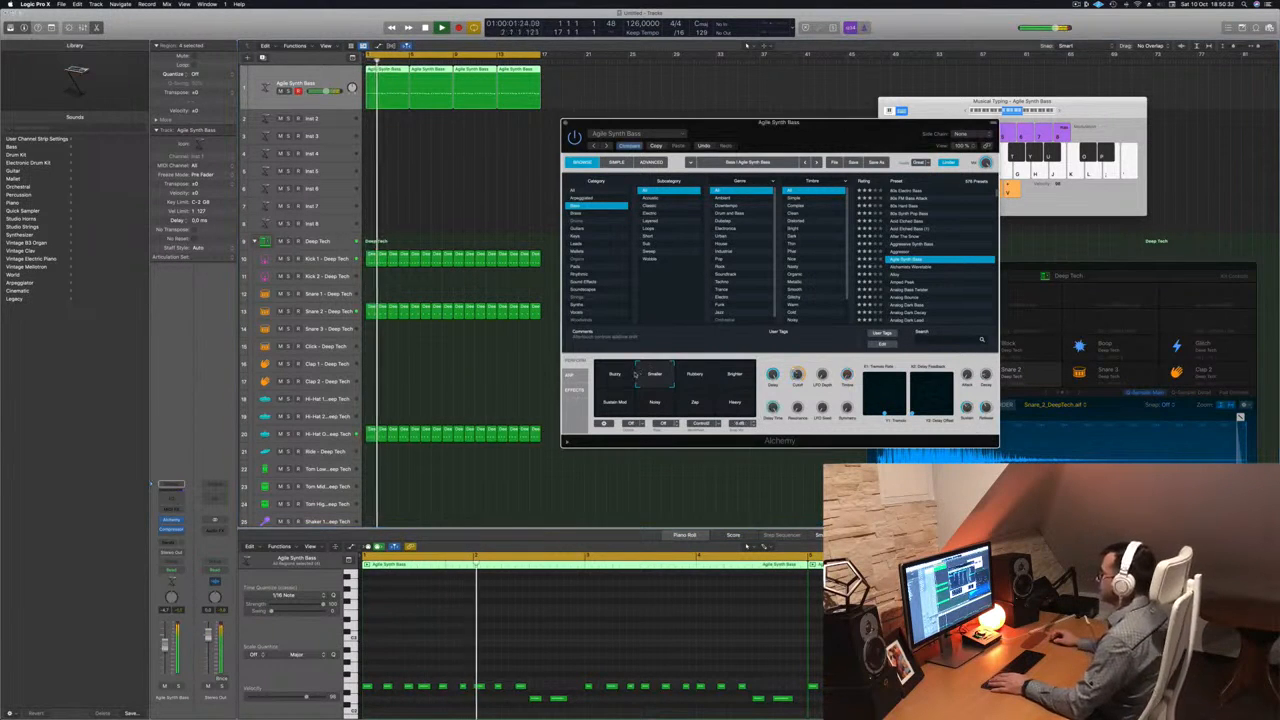
click(617, 377)
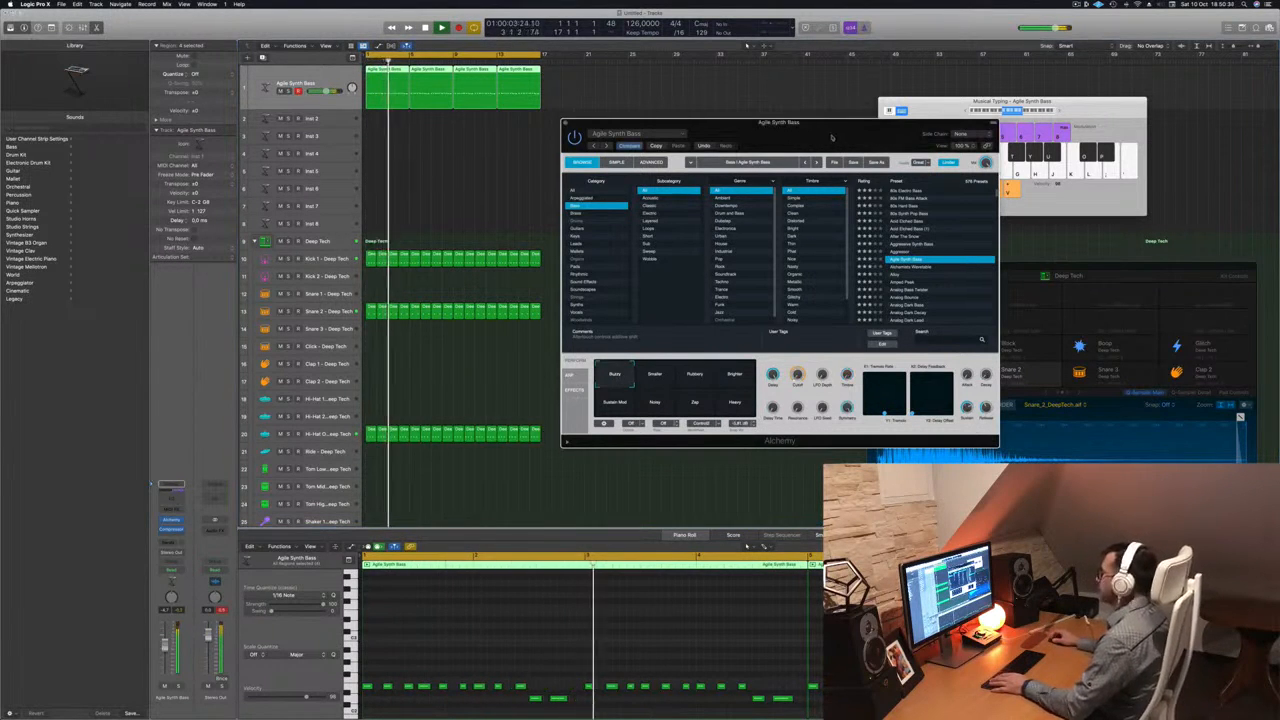
drag(836, 139, 774, 123)
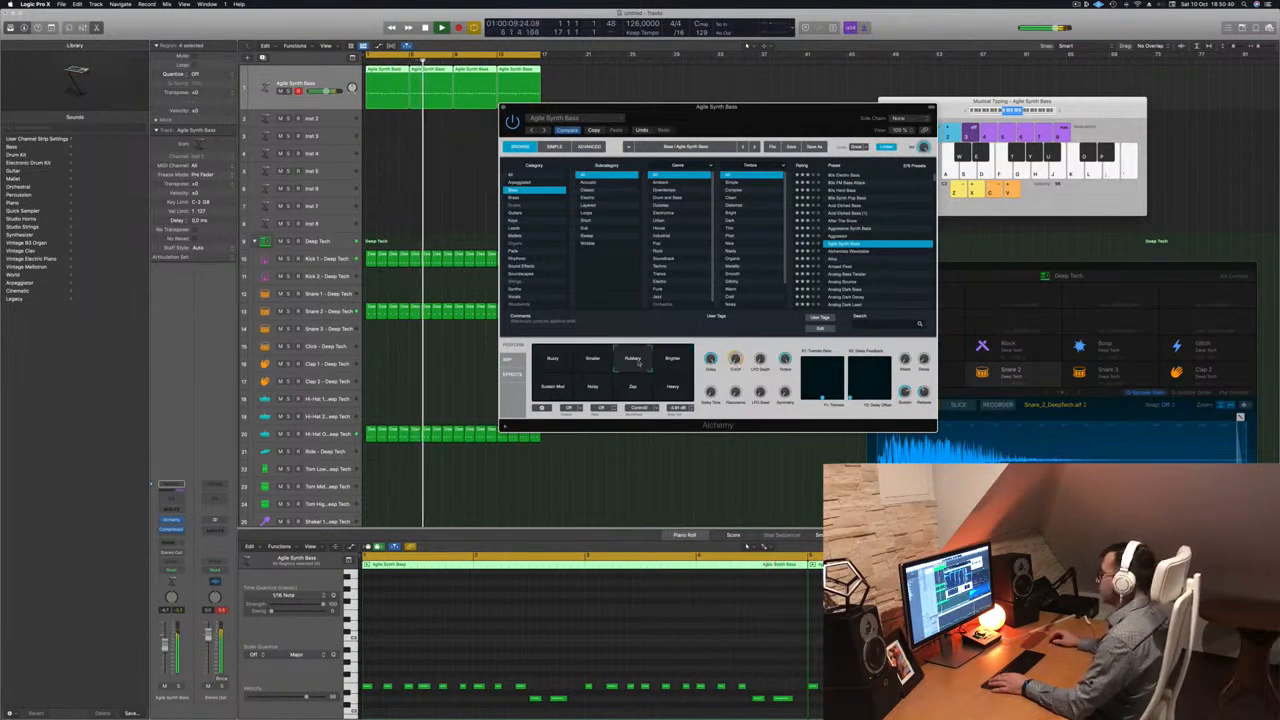
click(680, 390)
click(624, 389)
click(578, 394)
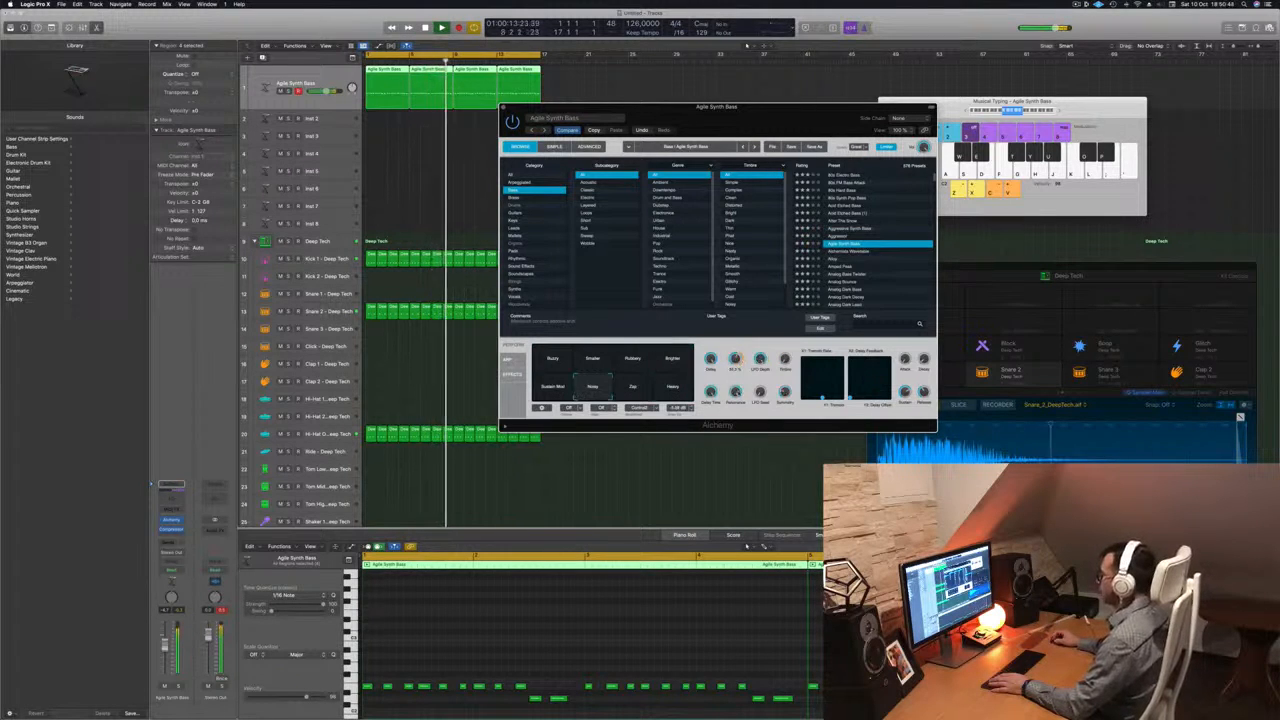
click(562, 389)
click(669, 388)
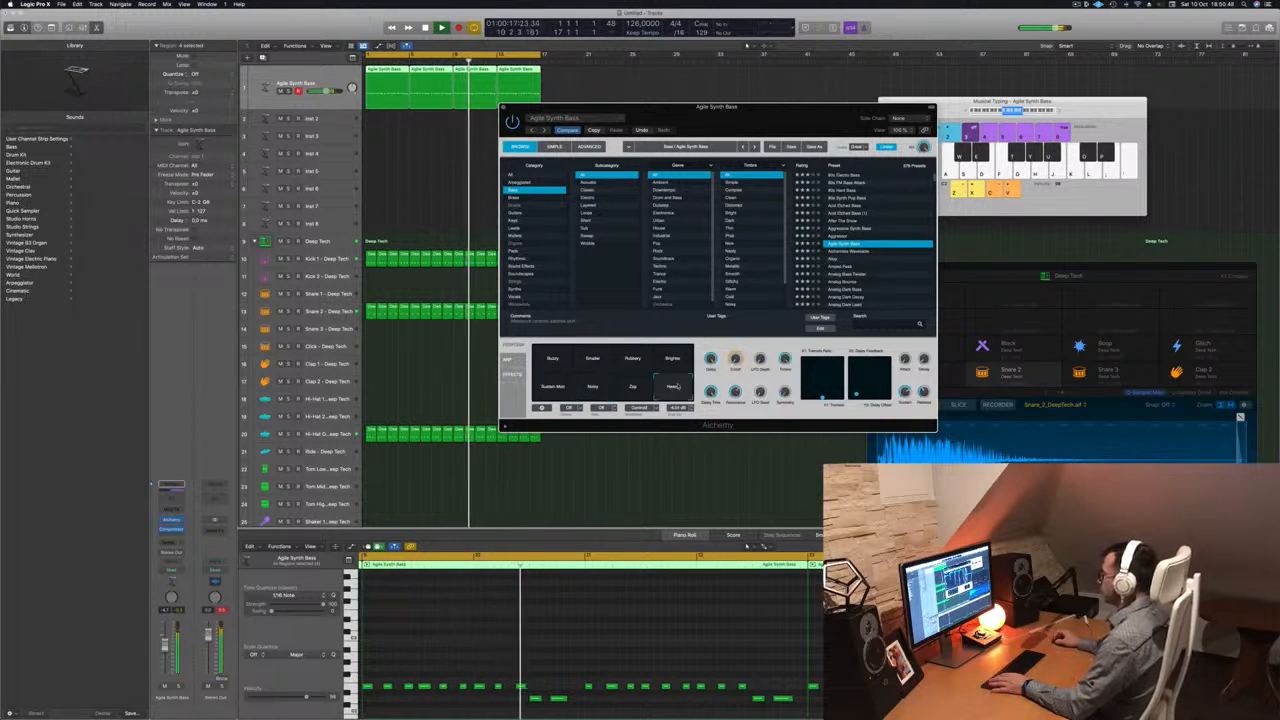
click(670, 362)
click(629, 363)
click(577, 363)
click(553, 362)
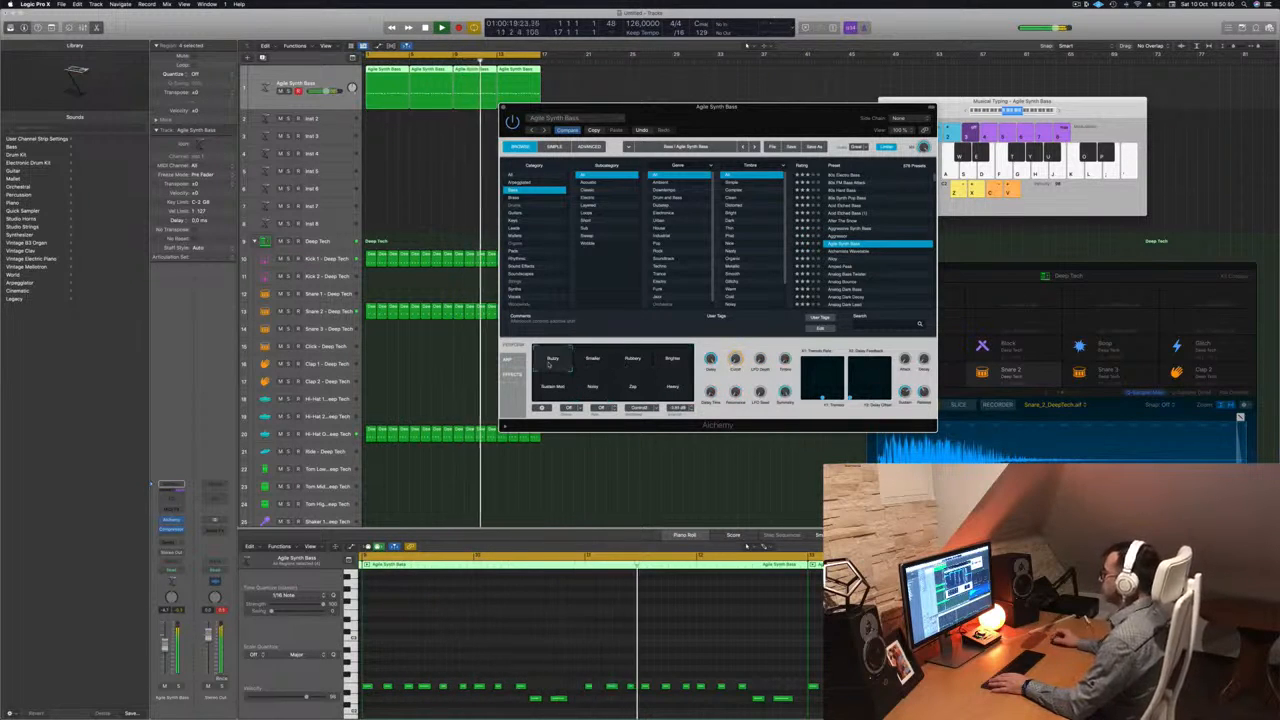
drag(762, 117, 862, 94)
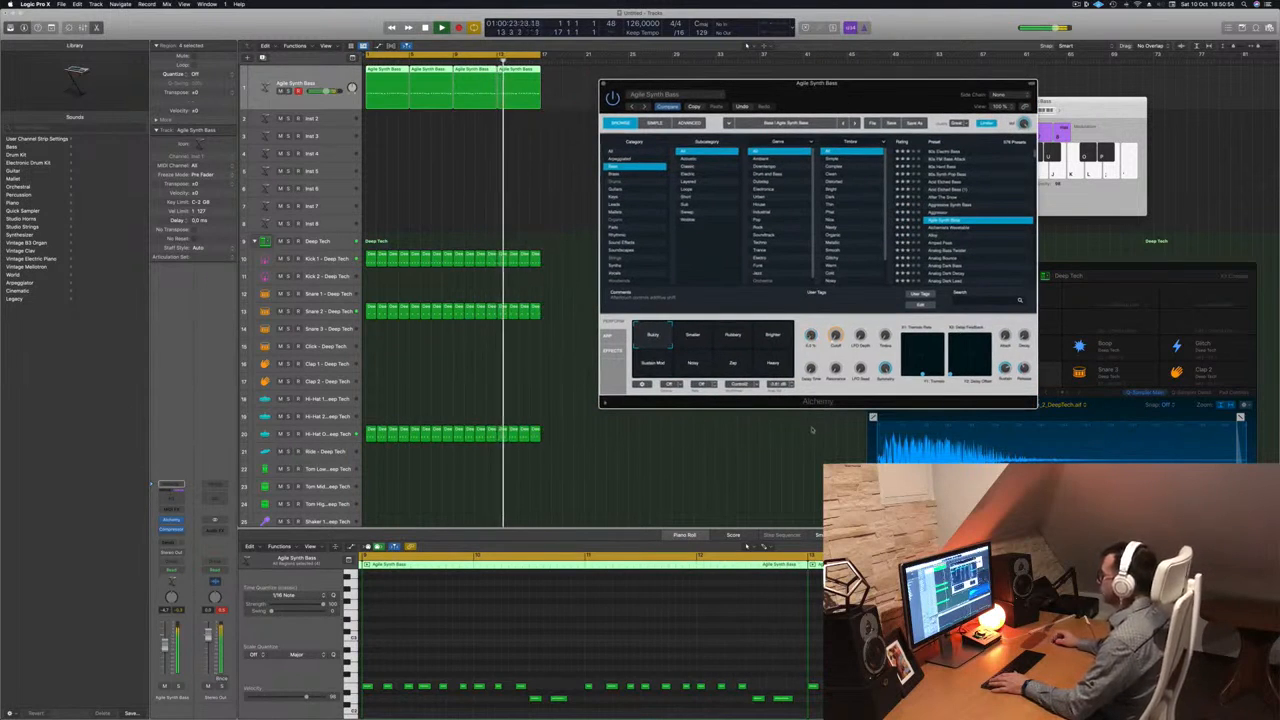
Move the Alchemy window clear of the keyboard and add a send from the Agile Synth Bass track to Bus 5.
key(super+k)
drag(894, 90, 851, 213)
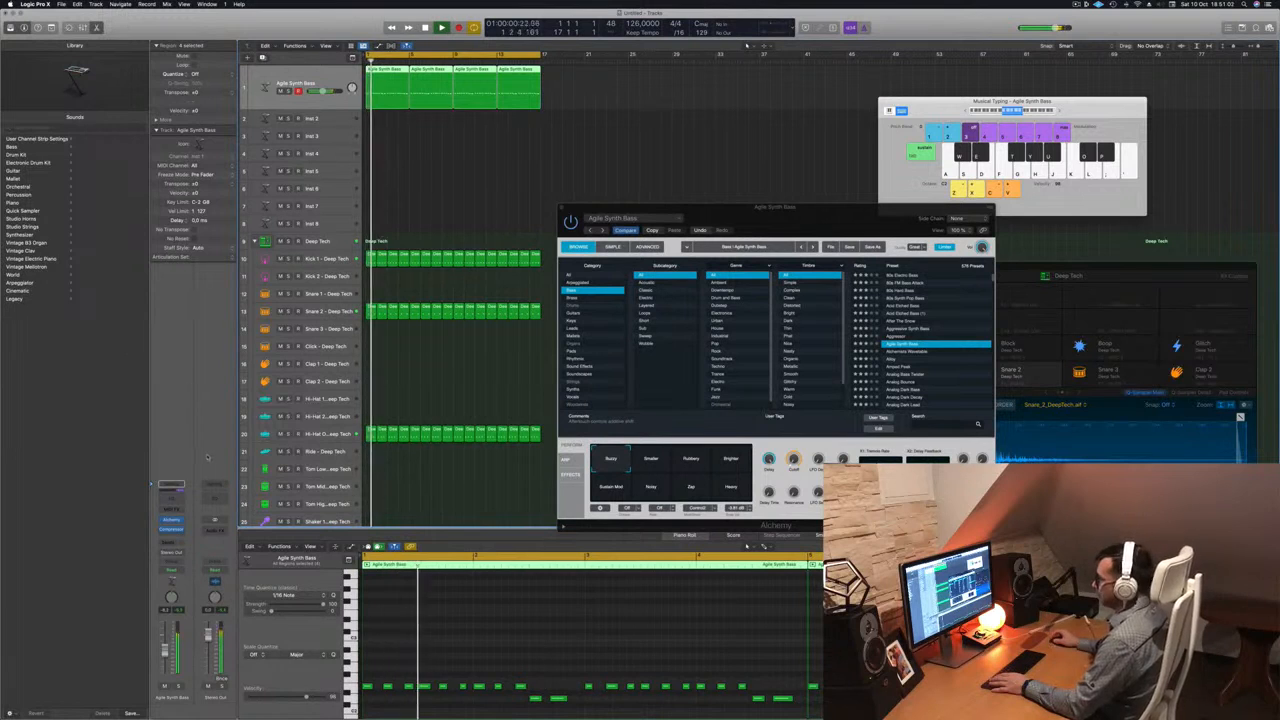
click(171, 543)
mouse_move(195, 560)
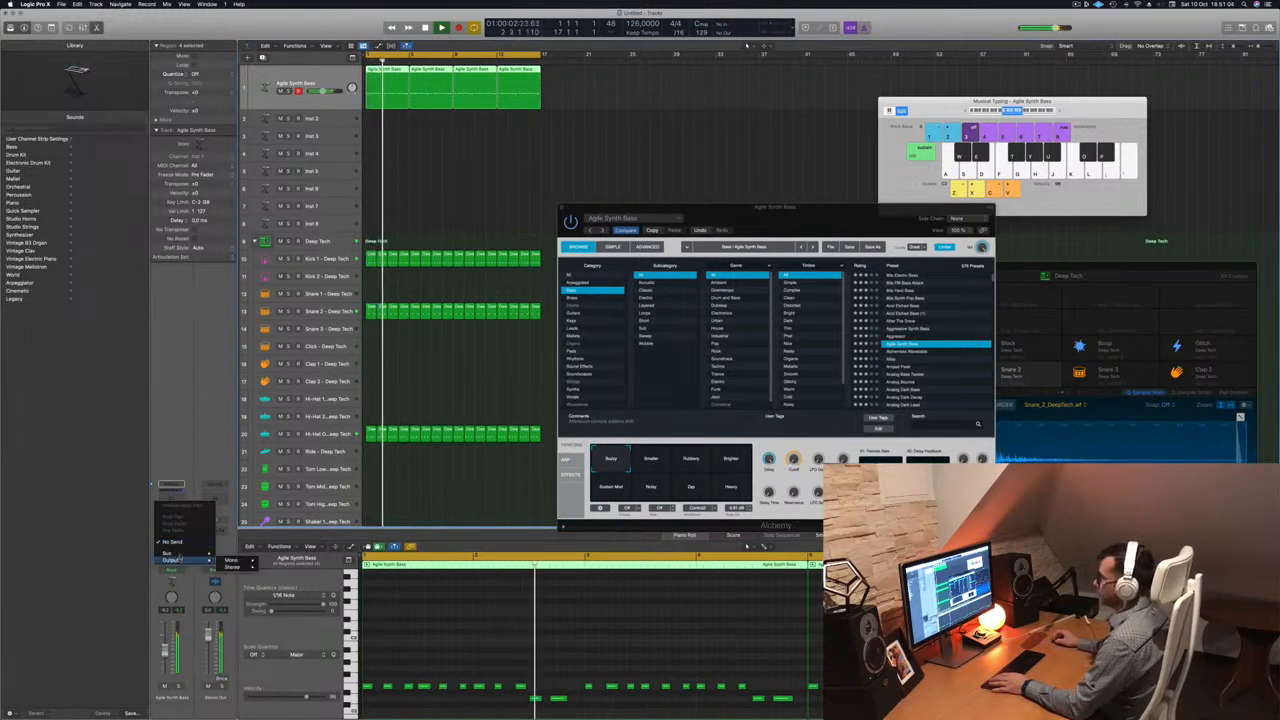
click(267, 477)
Insert Delay Designer on Aux 5 and move its window clear of the tracks.
click(217, 526)
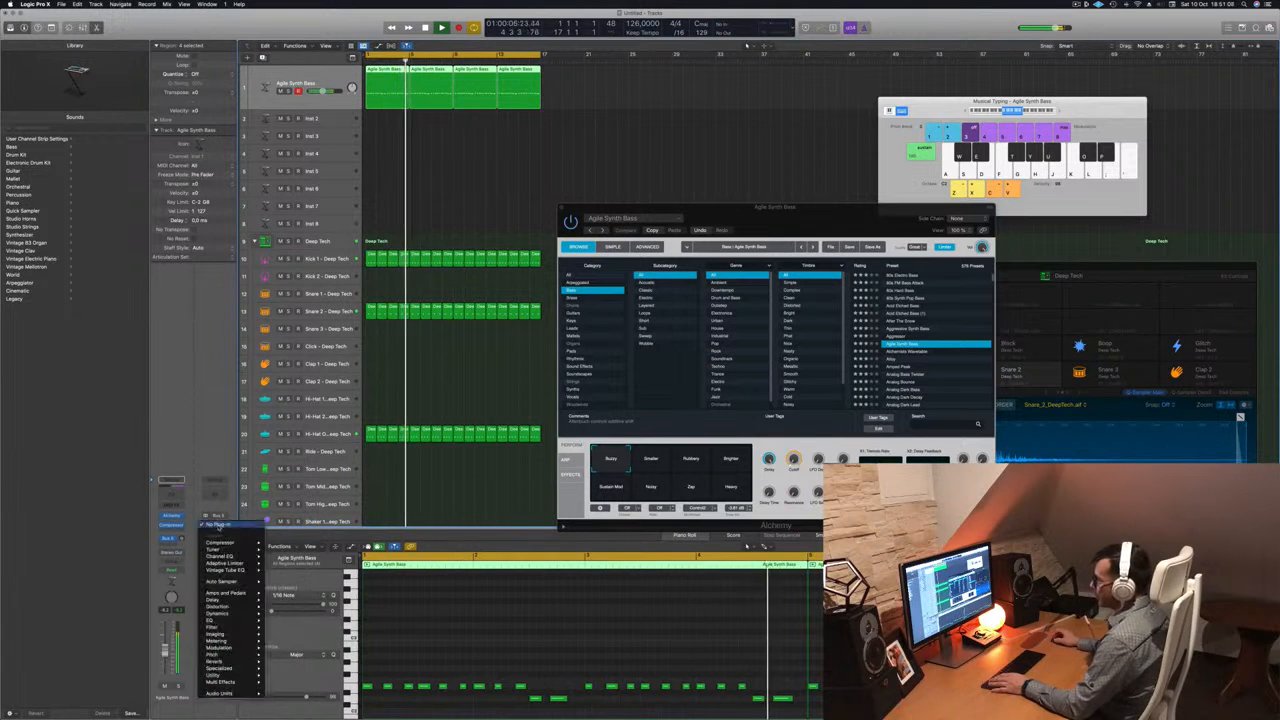
mouse_move(234, 600)
mouse_move(300, 600)
click(345, 600)
drag(566, 98, 604, 114)
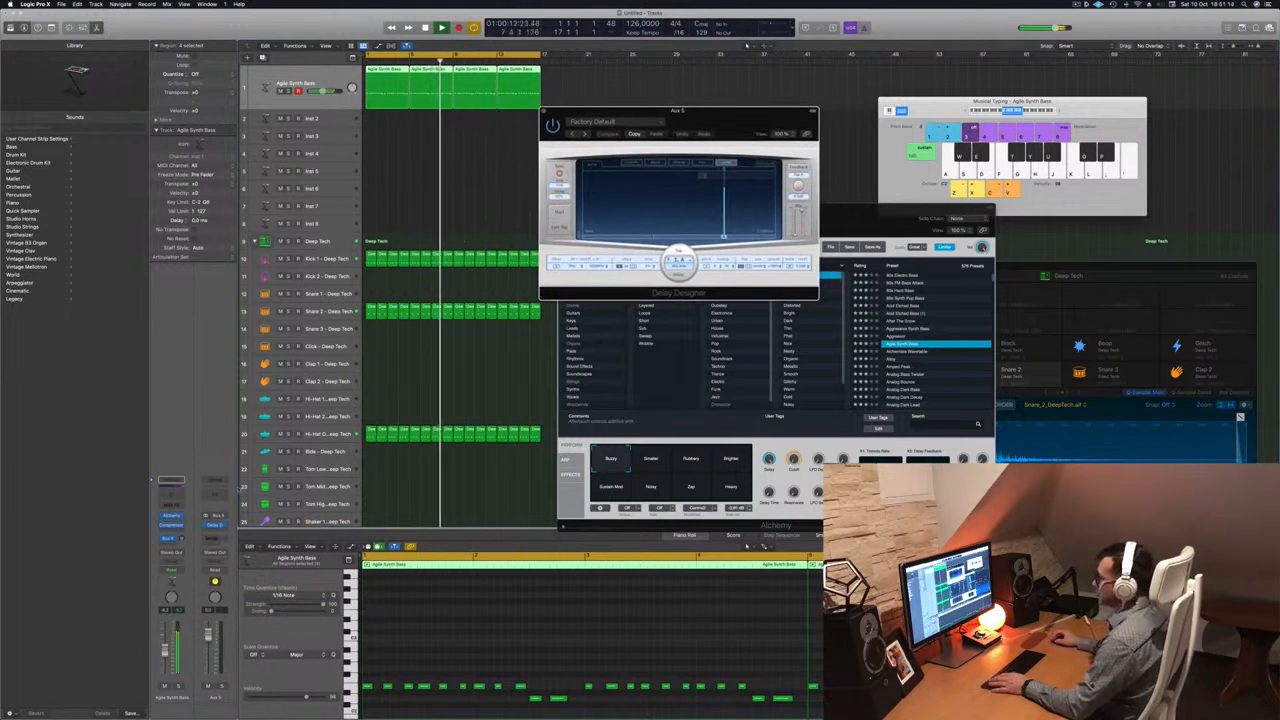
Add a Channel EQ to Aux 5, enable its low cut at about 200 Hz, and close it.
click(215, 493)
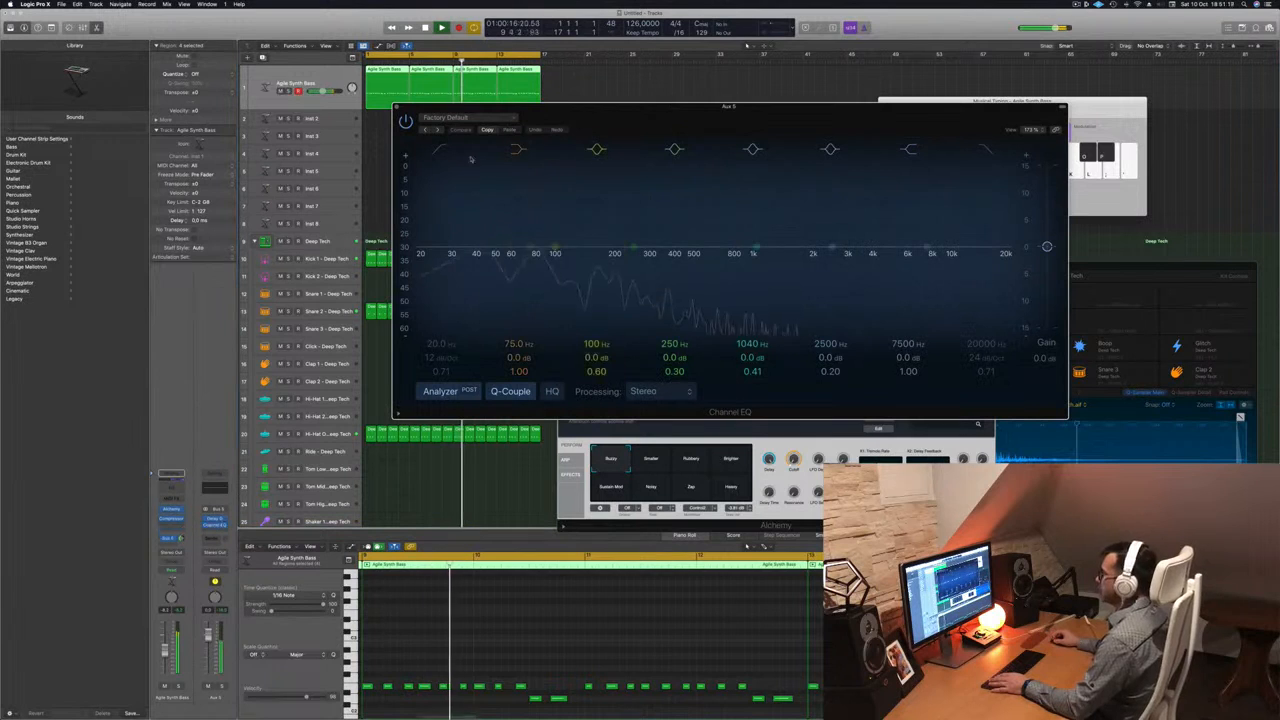
click(435, 152)
drag(440, 214, 614, 254)
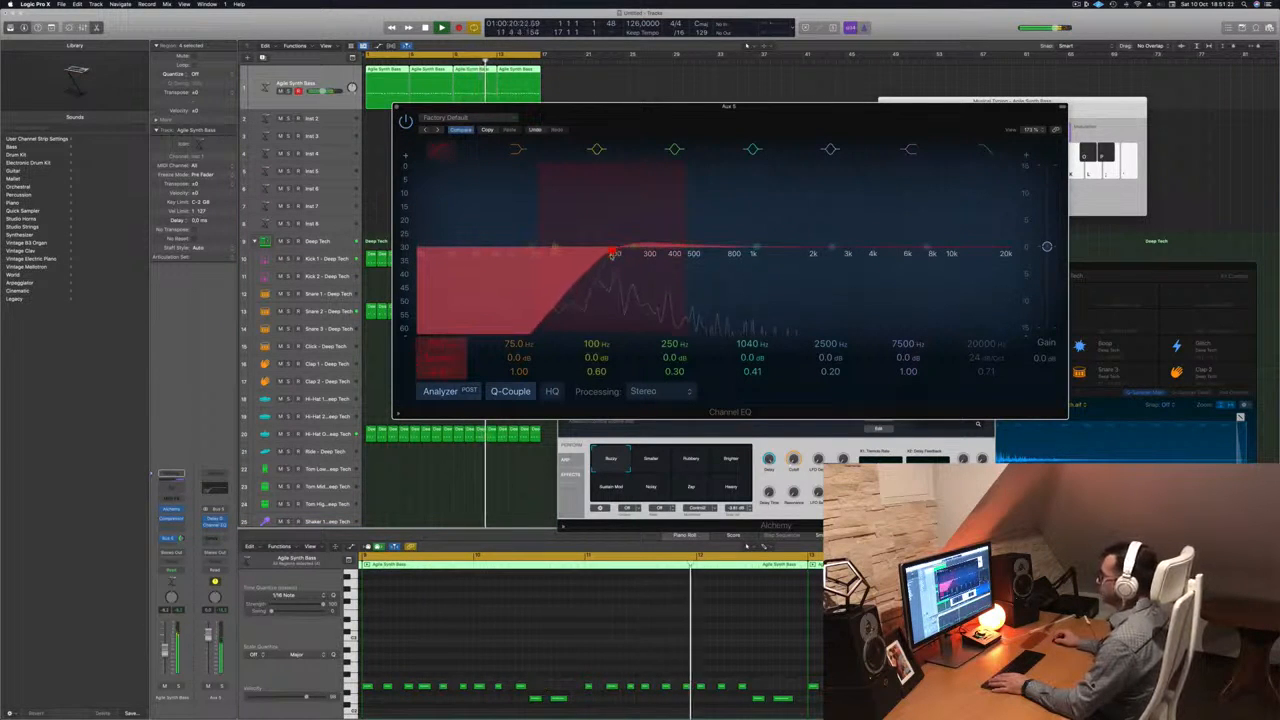
click(397, 107)
Load the 1/8 Alternating Pan preset in Delay Designer and play the project to hear the delayed bass.
drag(732, 115, 681, 133)
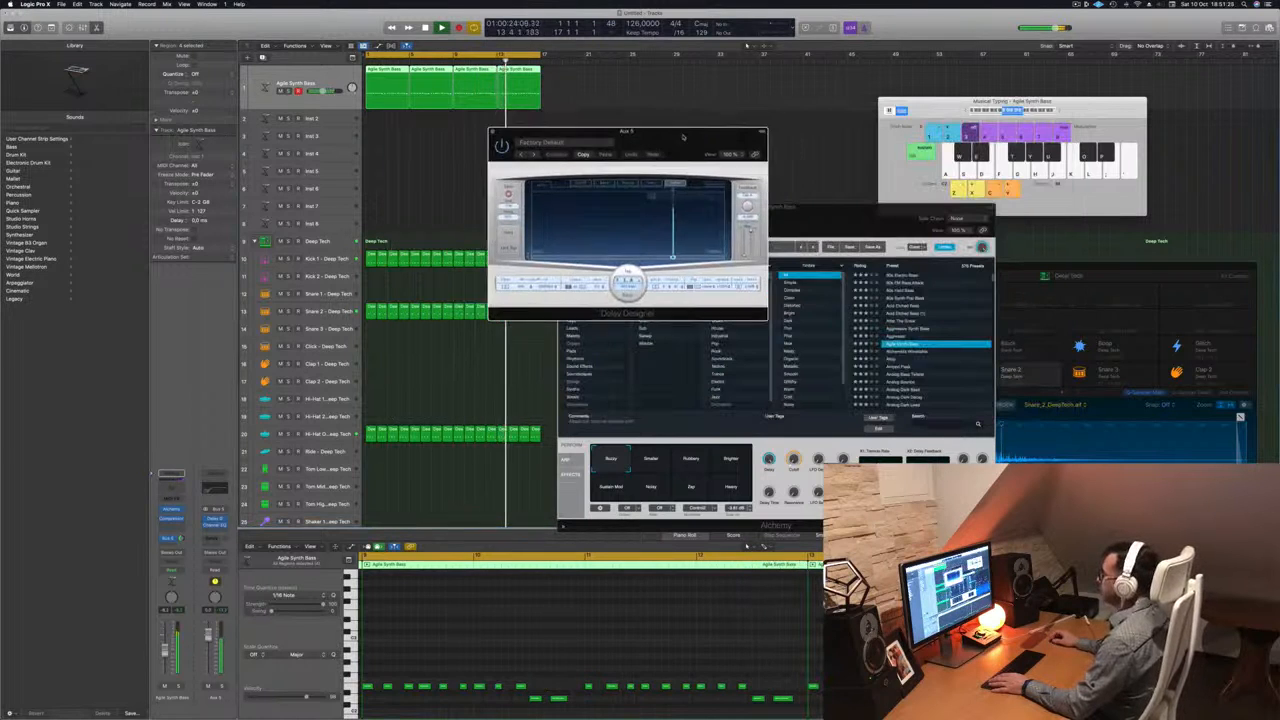
click(549, 143)
mouse_move(617, 292)
click(716, 327)
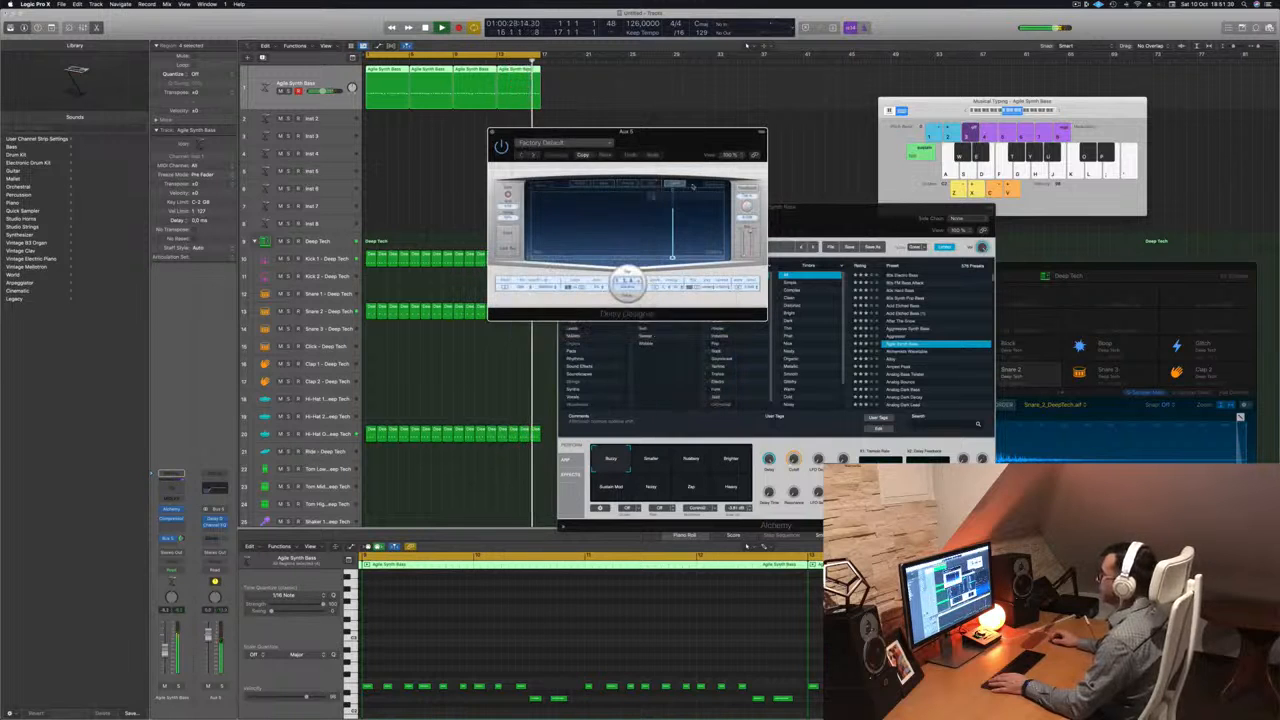
drag(640, 314, 751, 349)
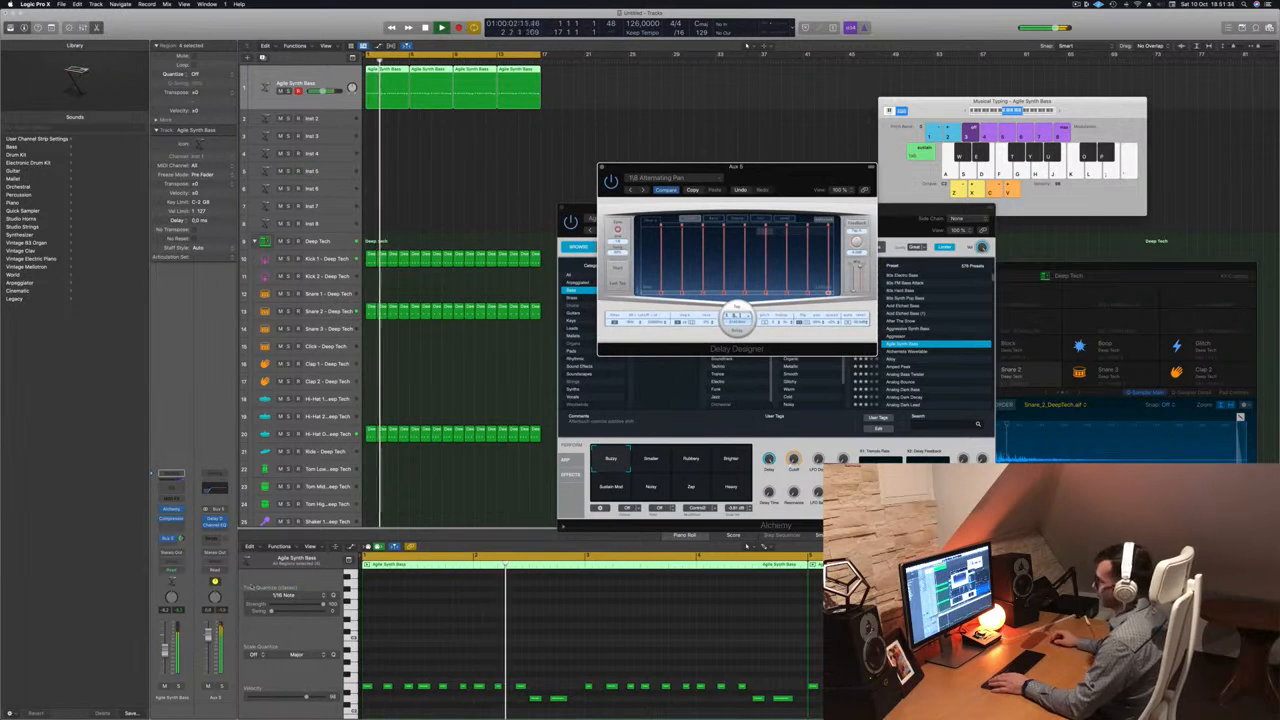
key(space)
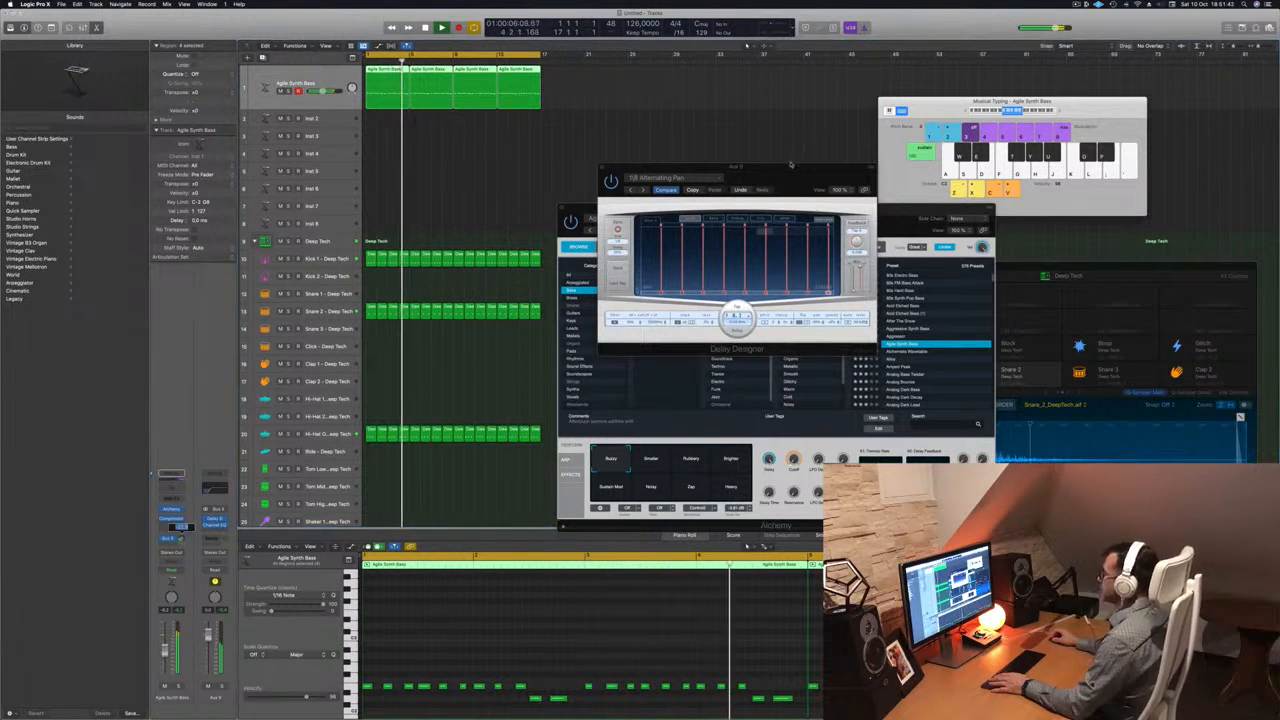
drag(684, 168, 892, 145)
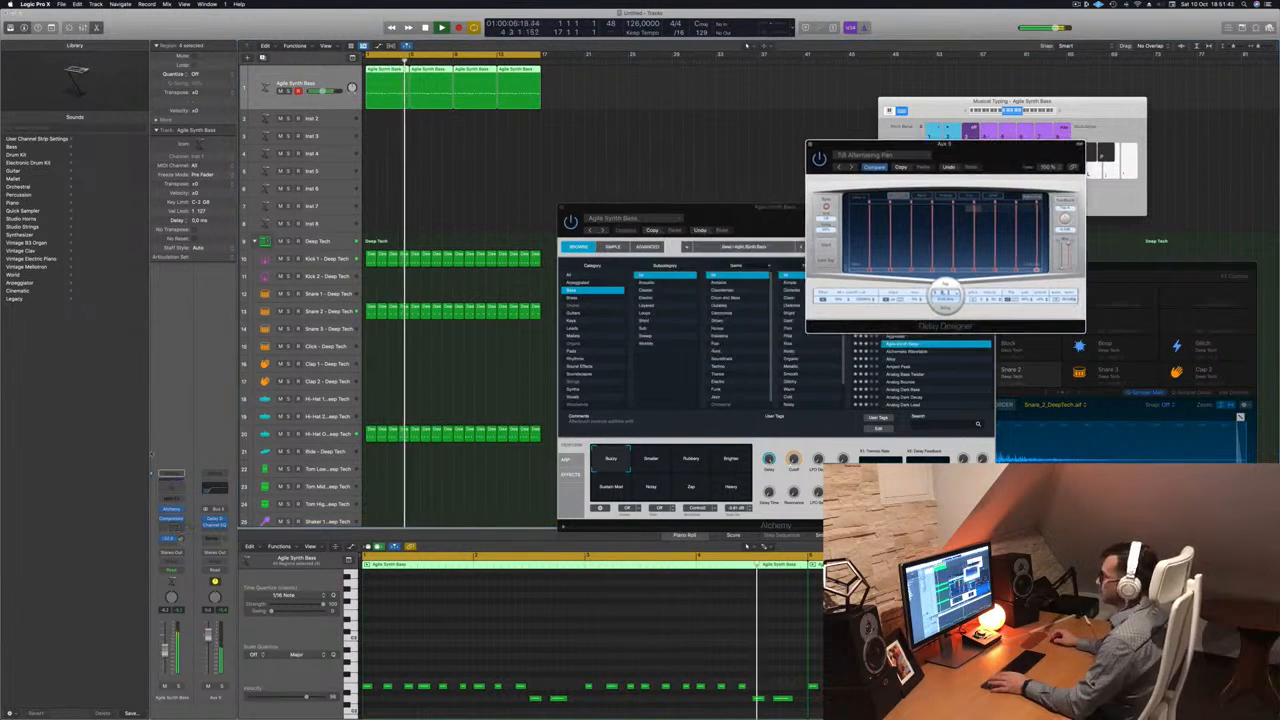
Insert a side-chained Compressor after the Channel EQ on Aux 5 and close its window.
click(215, 526)
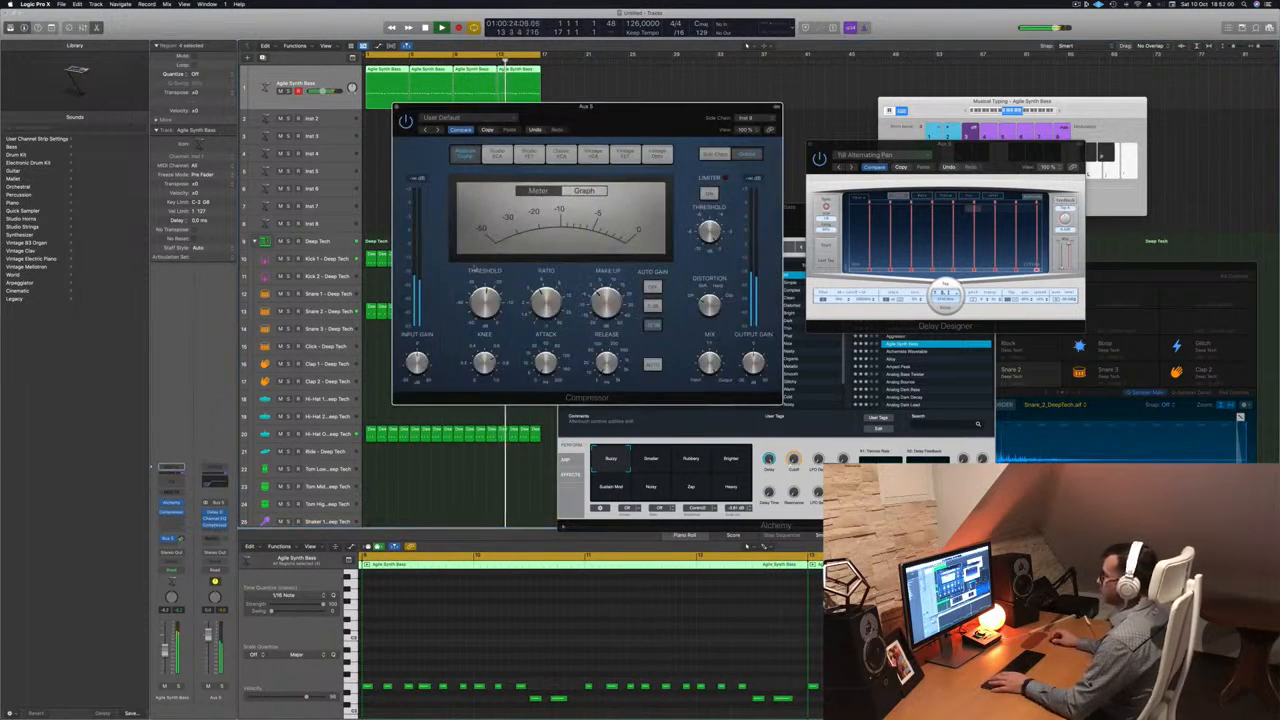
drag(622, 118, 778, 188)
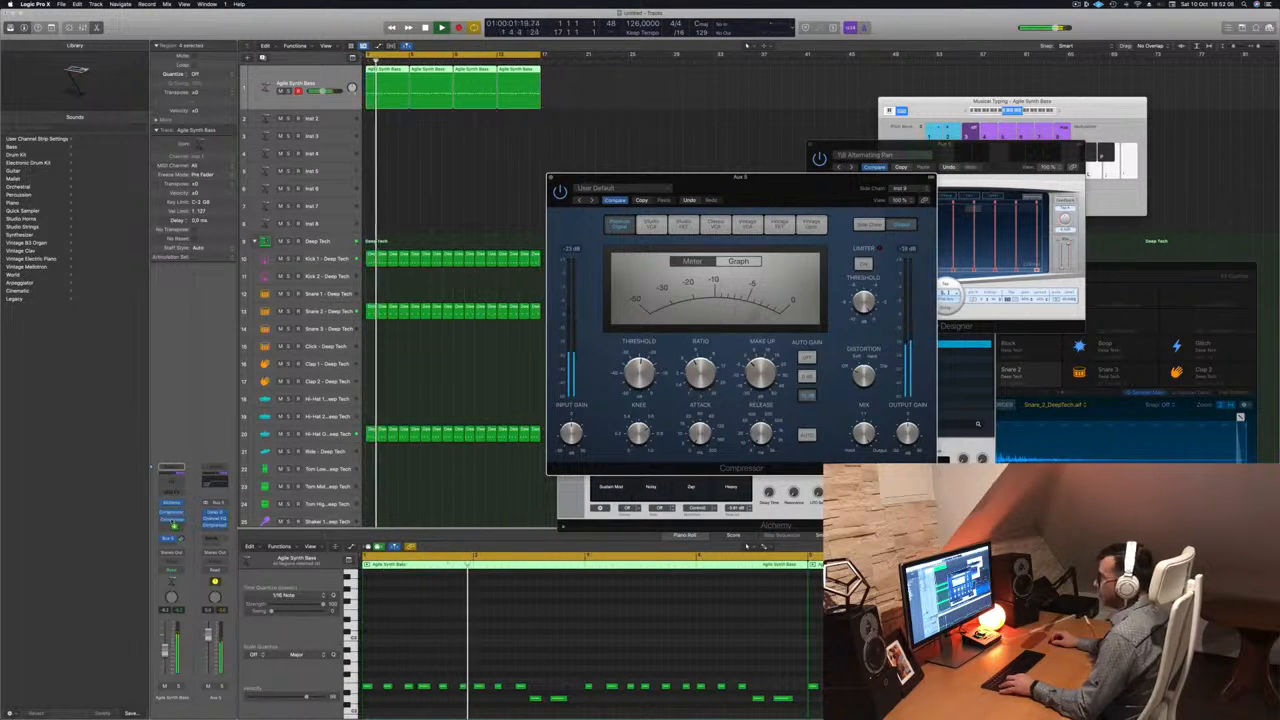
key(super+w)
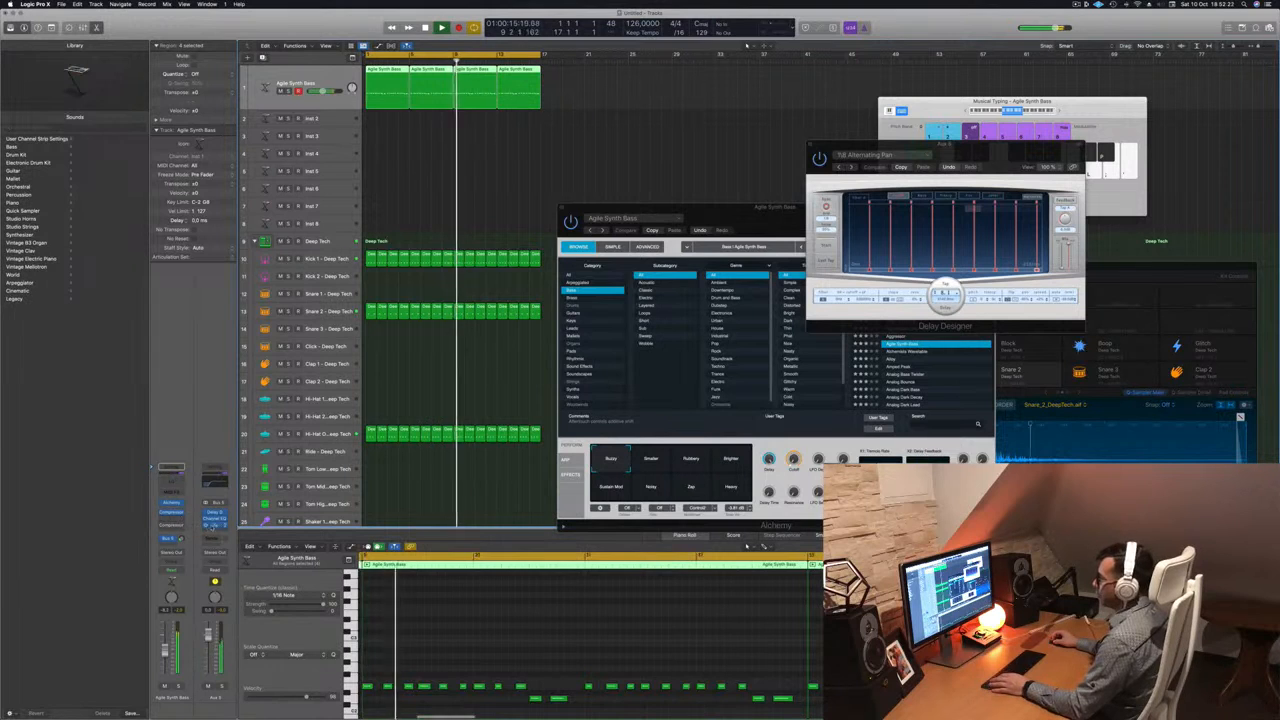
Review the side-chained Compressor on Aux 5 during playback and close it again.
click(214, 520)
drag(615, 120, 870, 327)
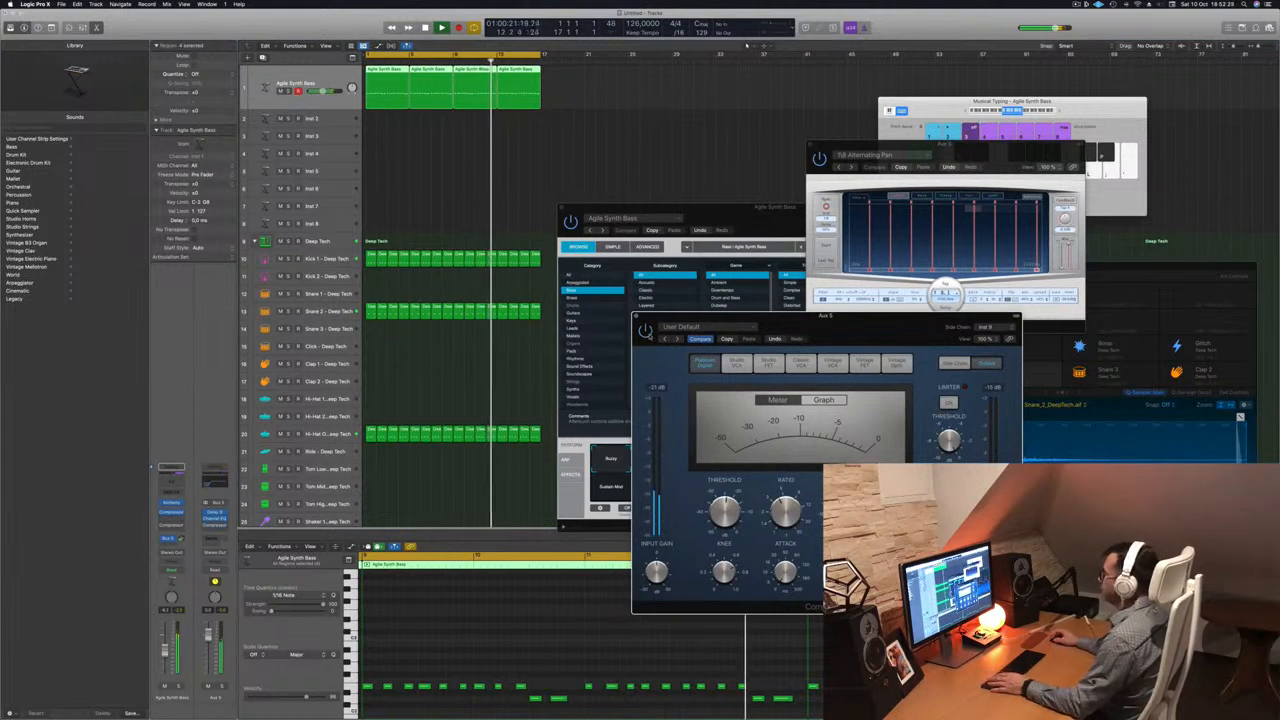
drag(817, 334, 794, 335)
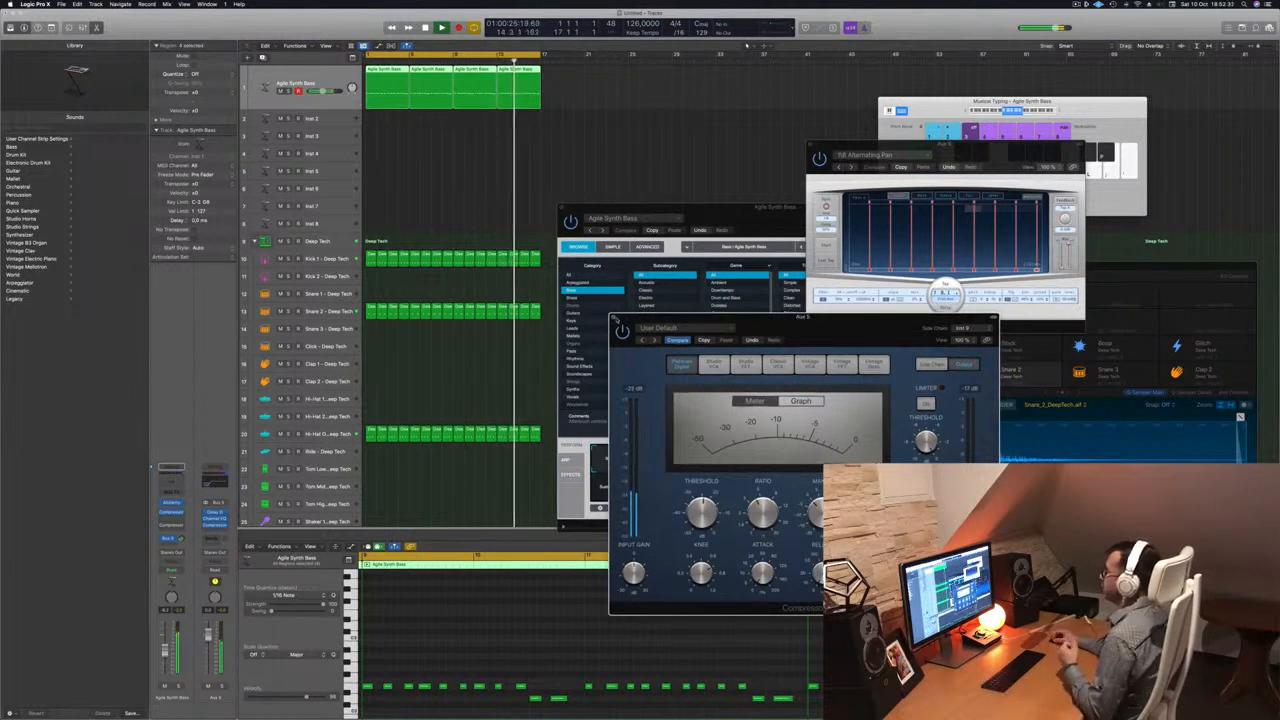
click(615, 318)
Close the Agile Synth Bass Alchemy window and deselect the bass regions.
drag(730, 217, 549, 272)
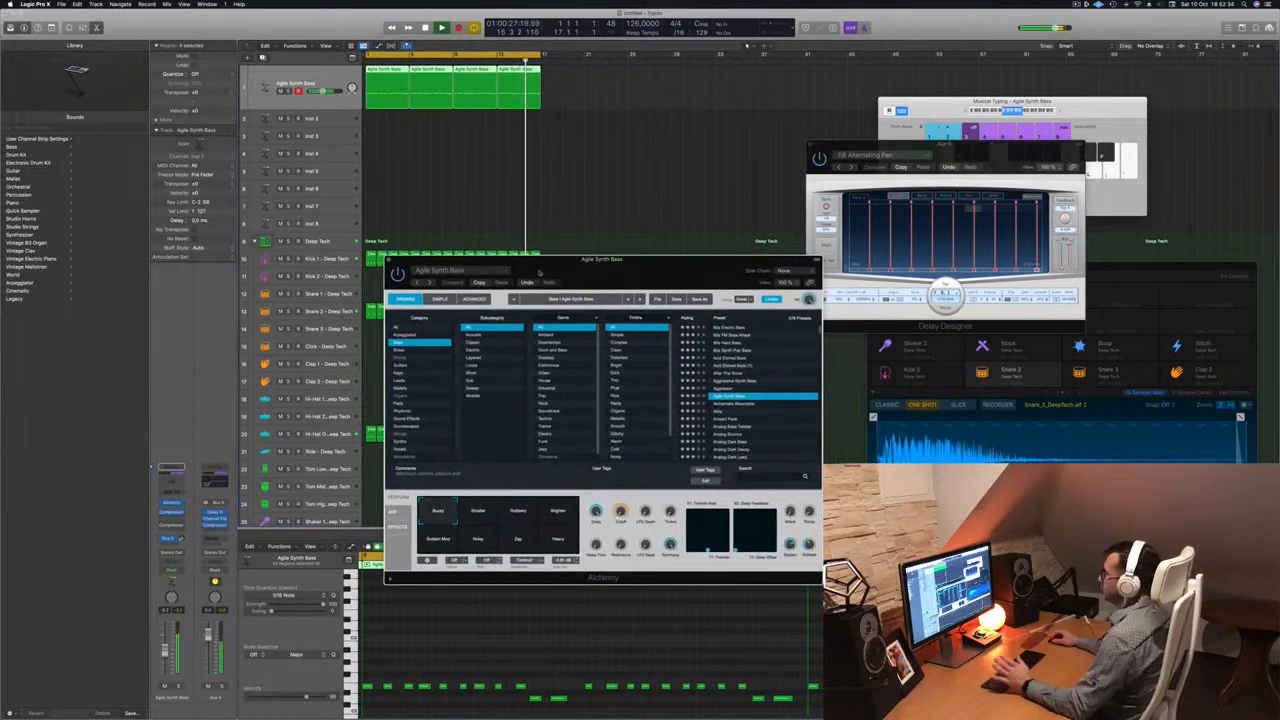
click(388, 261)
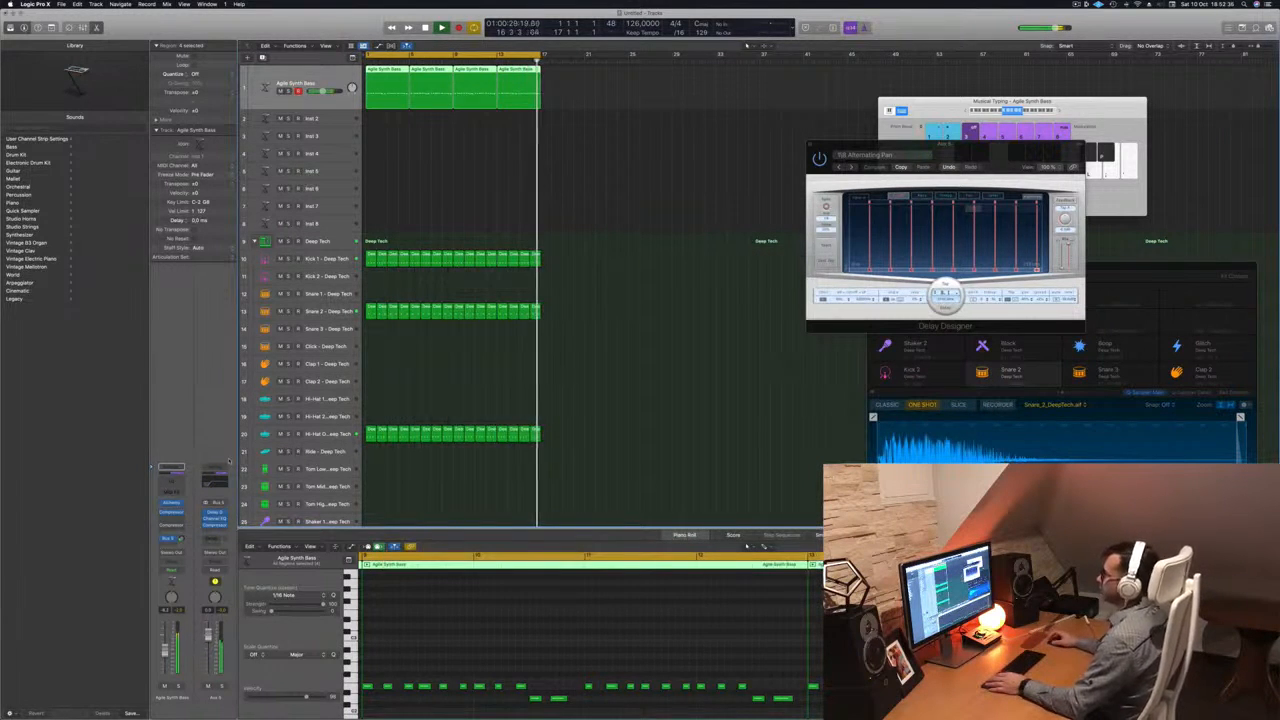
click(516, 236)
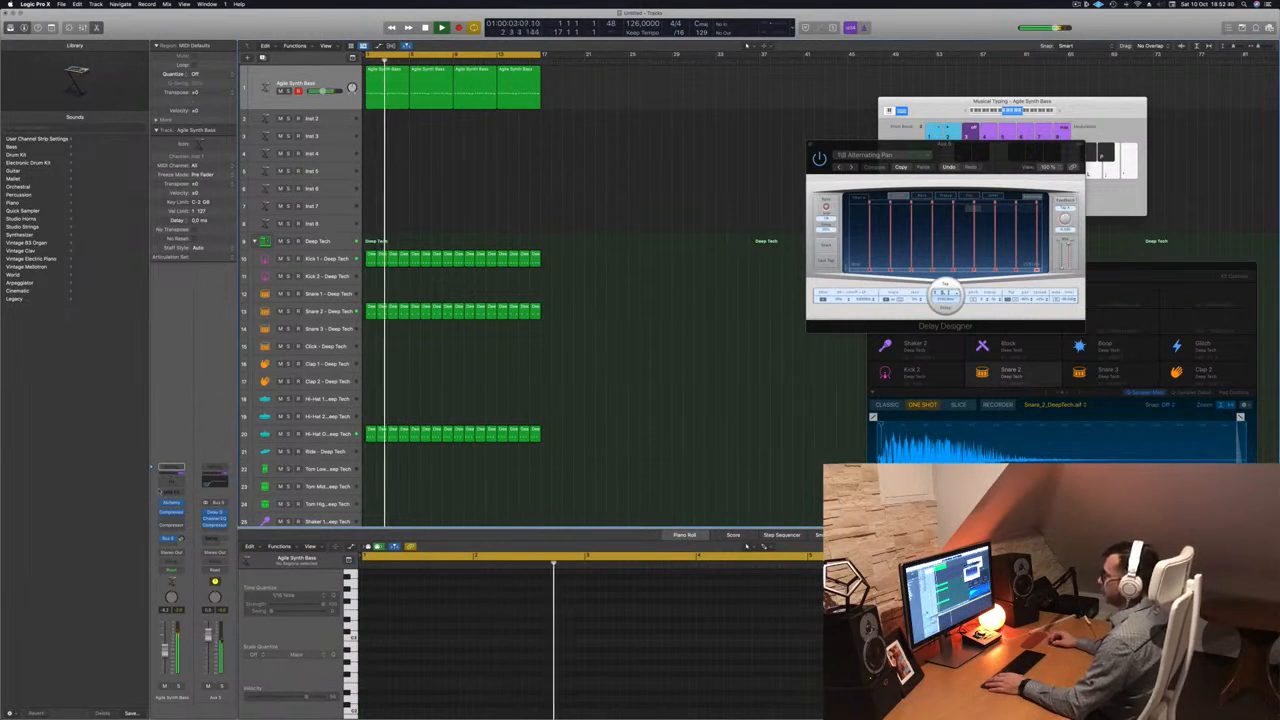
Add a Channel EQ to the Agile Synth Bass track, set its high cut to about 900 Hz, and close it.
click(171, 482)
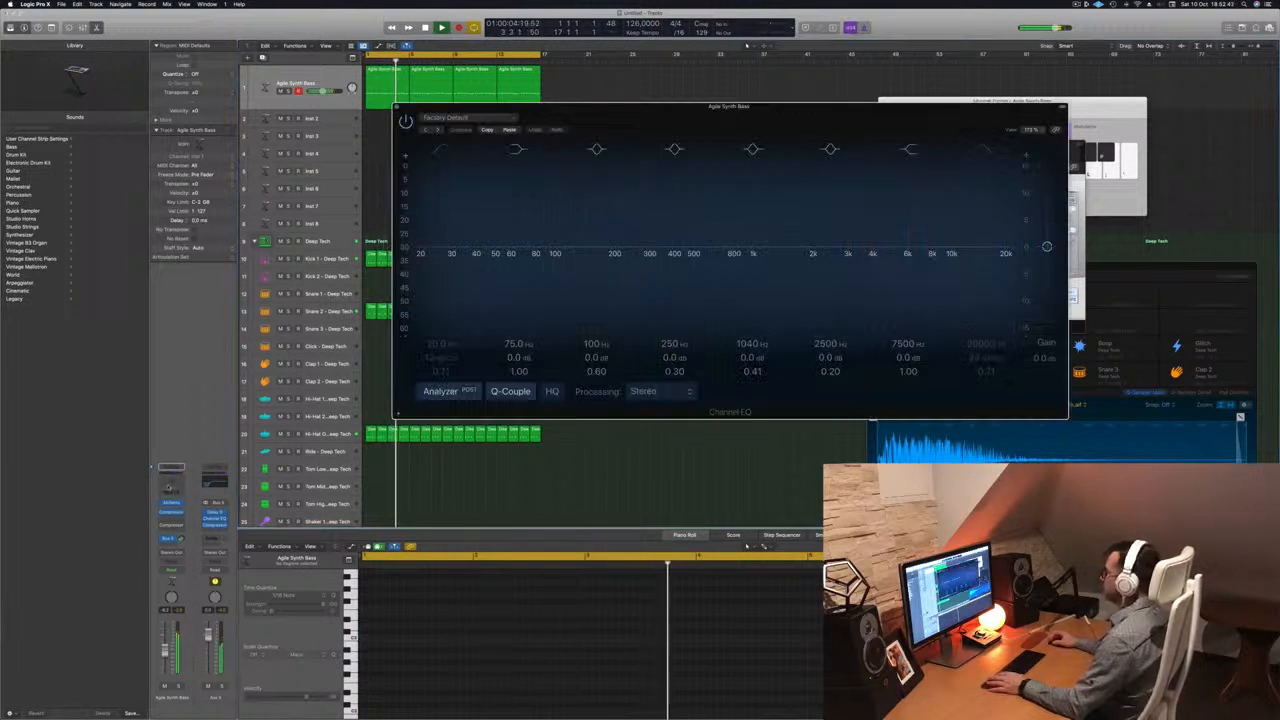
drag(872, 106, 754, 103)
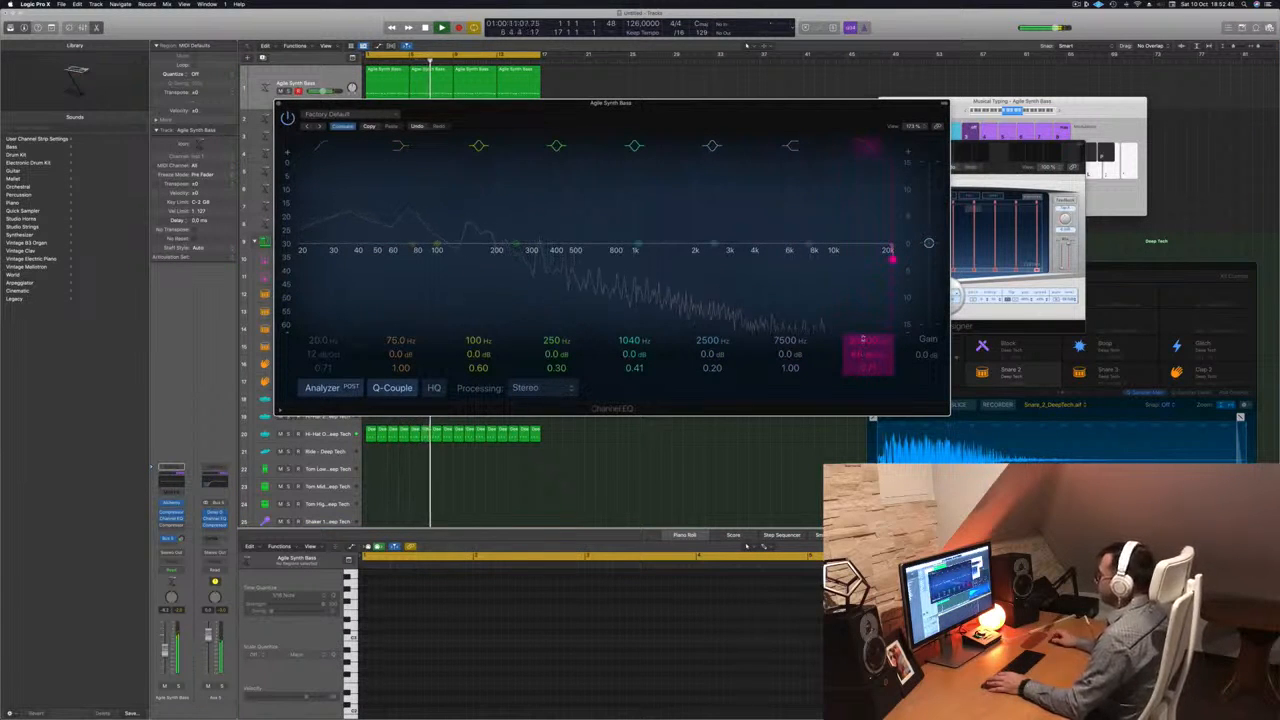
drag(862, 260, 638, 258)
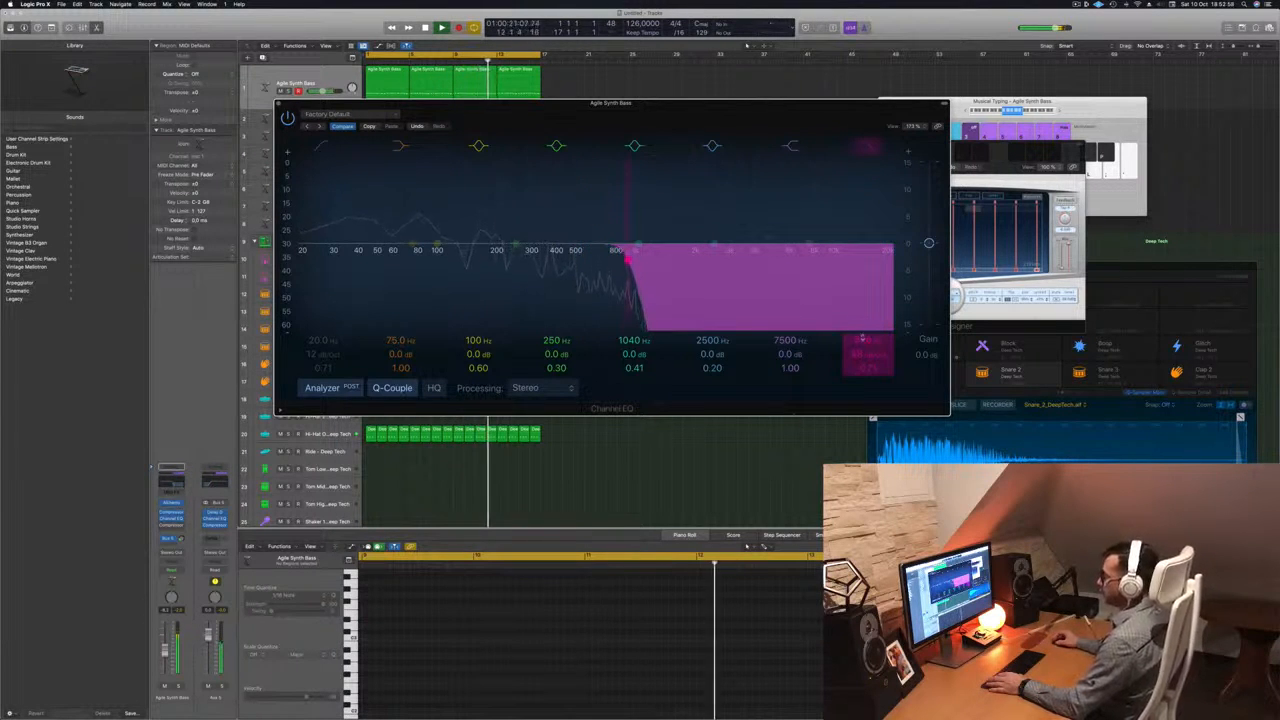
click(279, 103)
Open Alchemy on the Inst 2 track and add a send from that track to Bus 6.
click(335, 124)
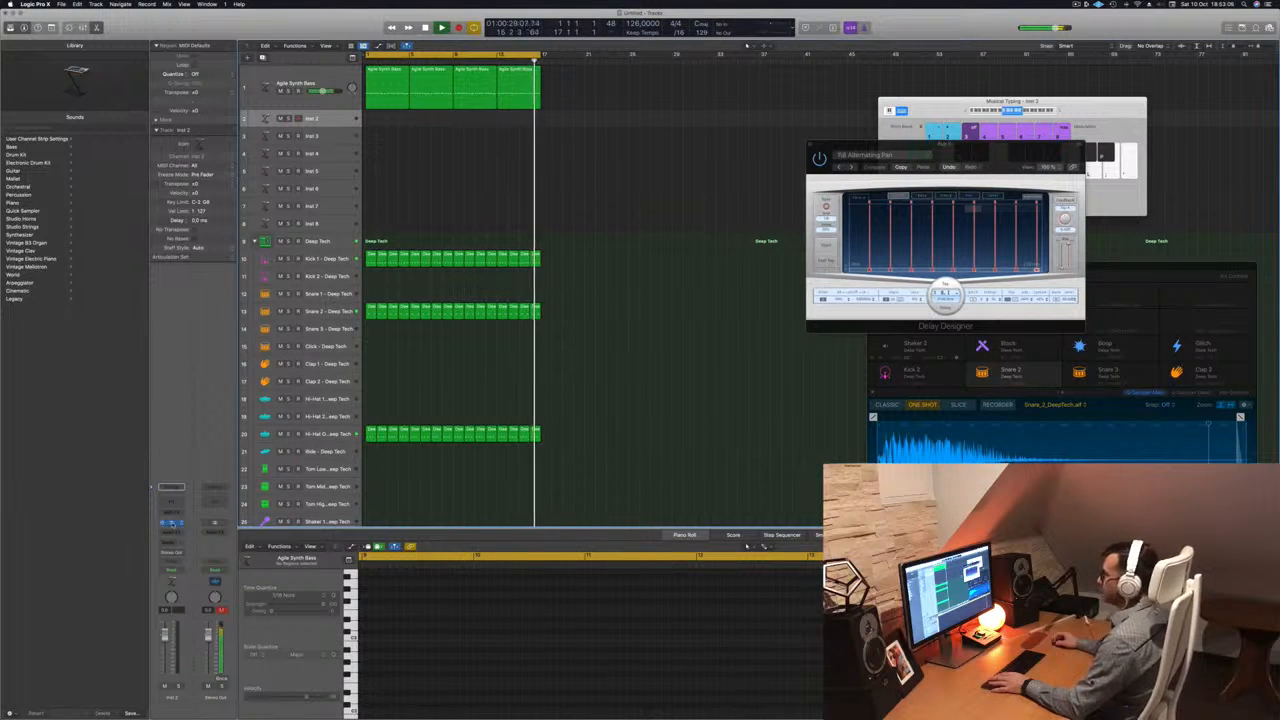
click(172, 522)
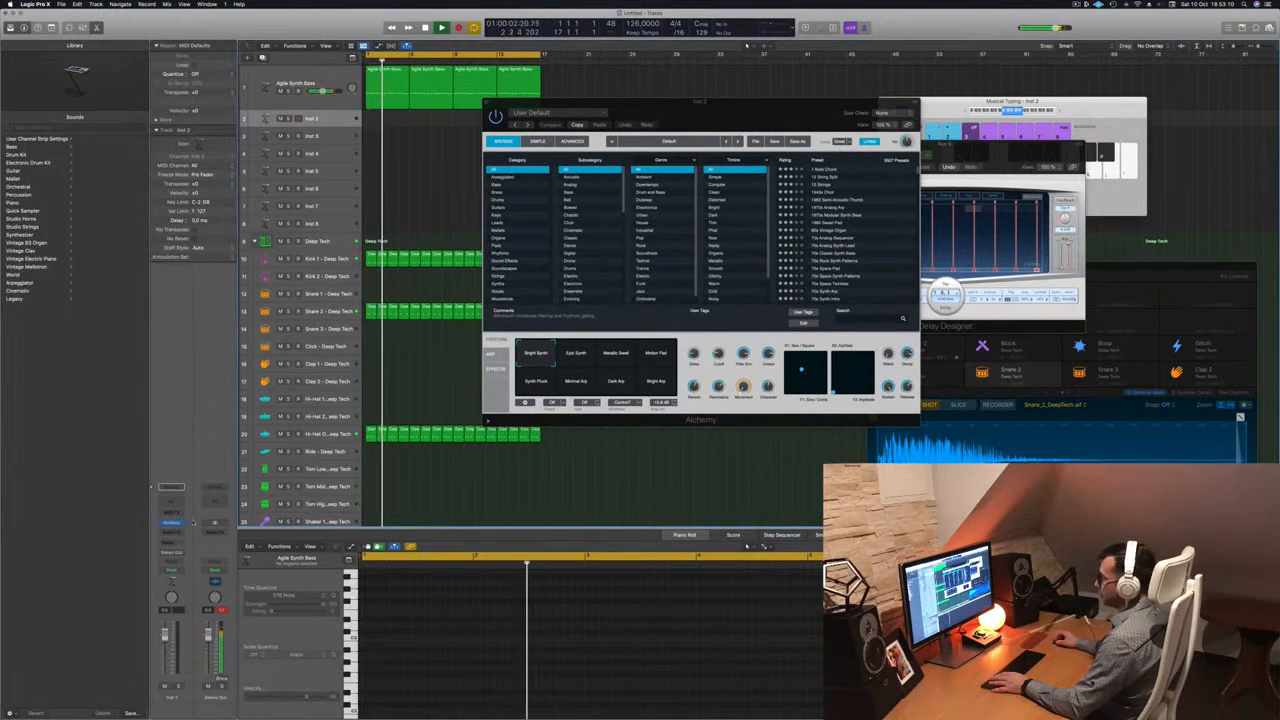
click(172, 541)
mouse_move(185, 553)
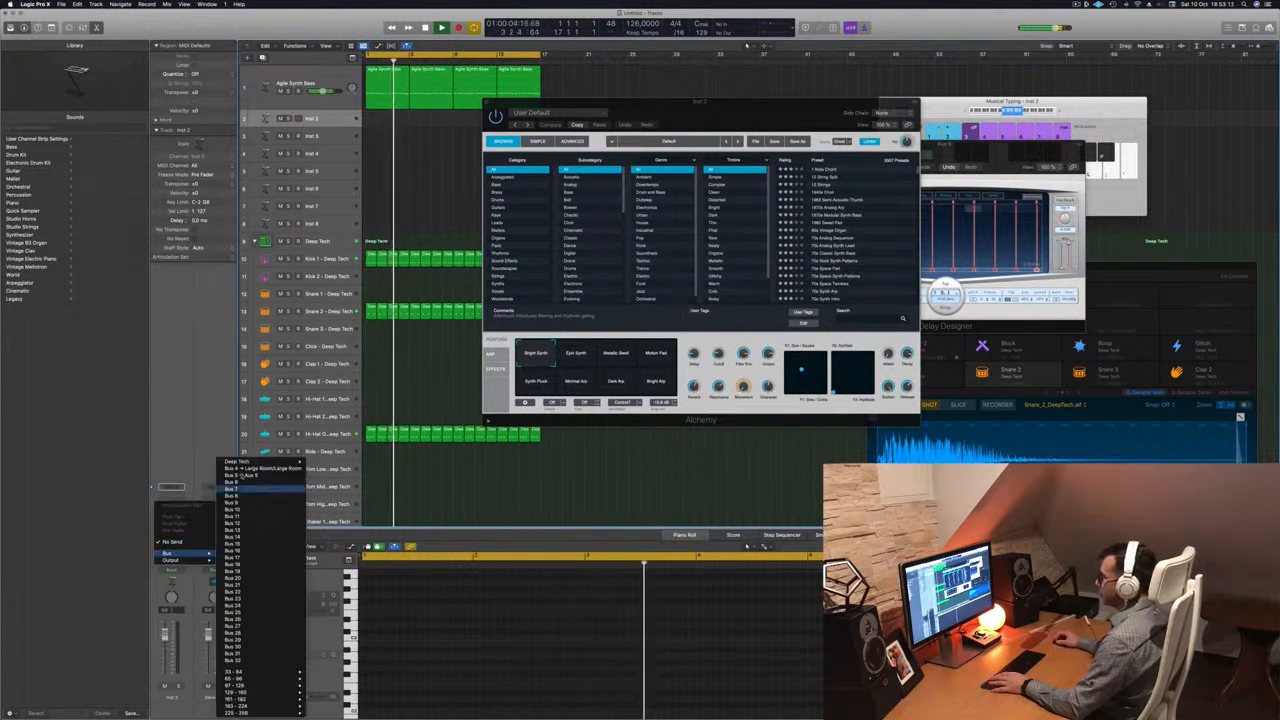
click(240, 483)
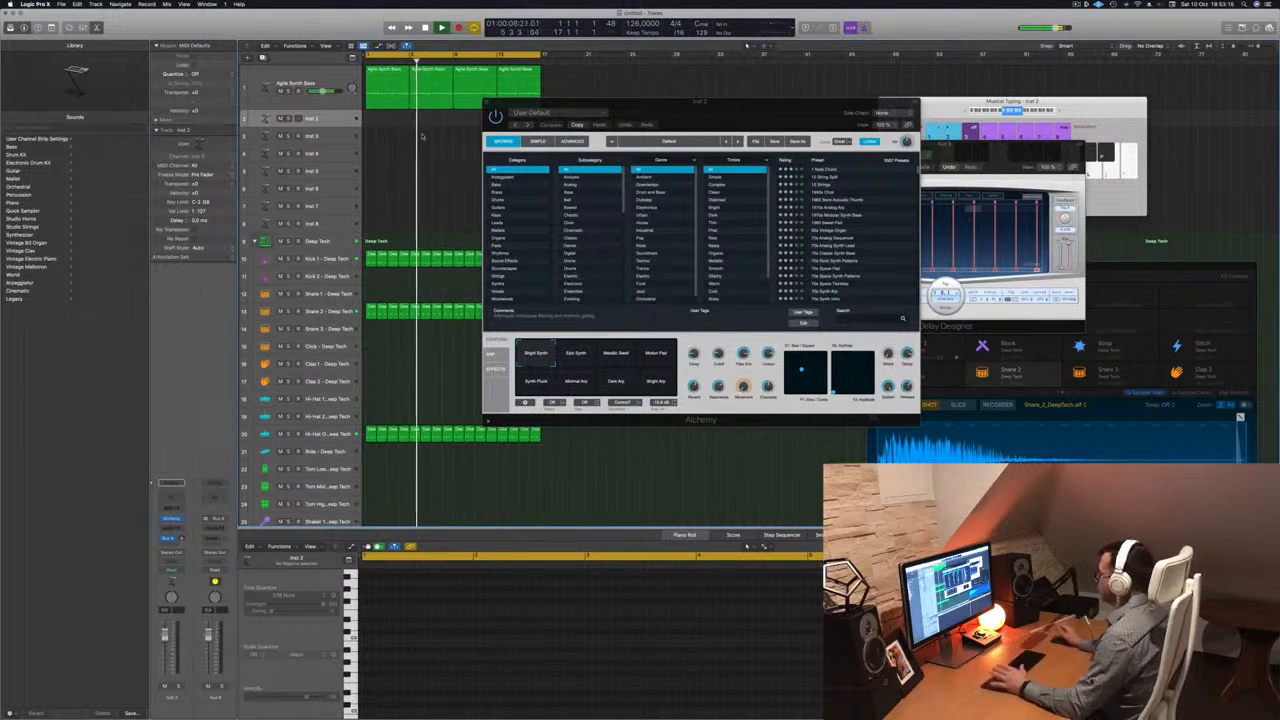
Move the Inst 2 Alchemy window clear of the tracks and enlarge the Inst 2 track's height.
drag(683, 110, 667, 178)
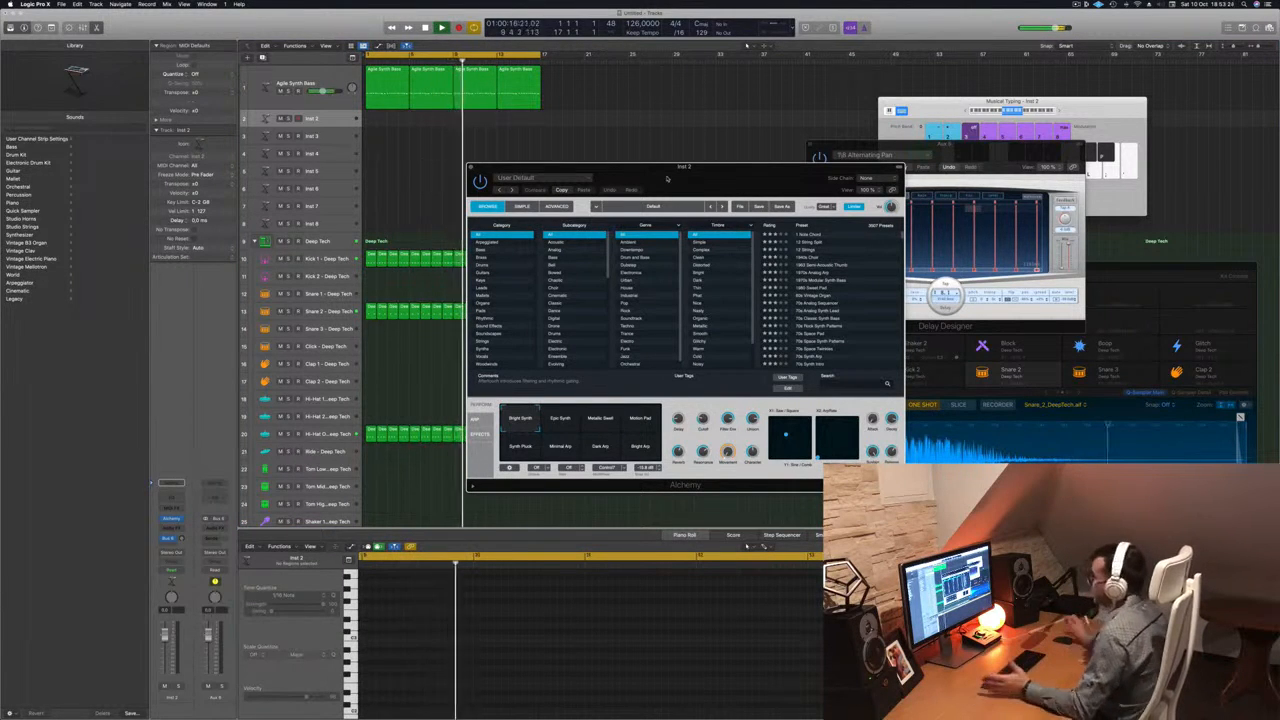
drag(667, 178, 759, 165)
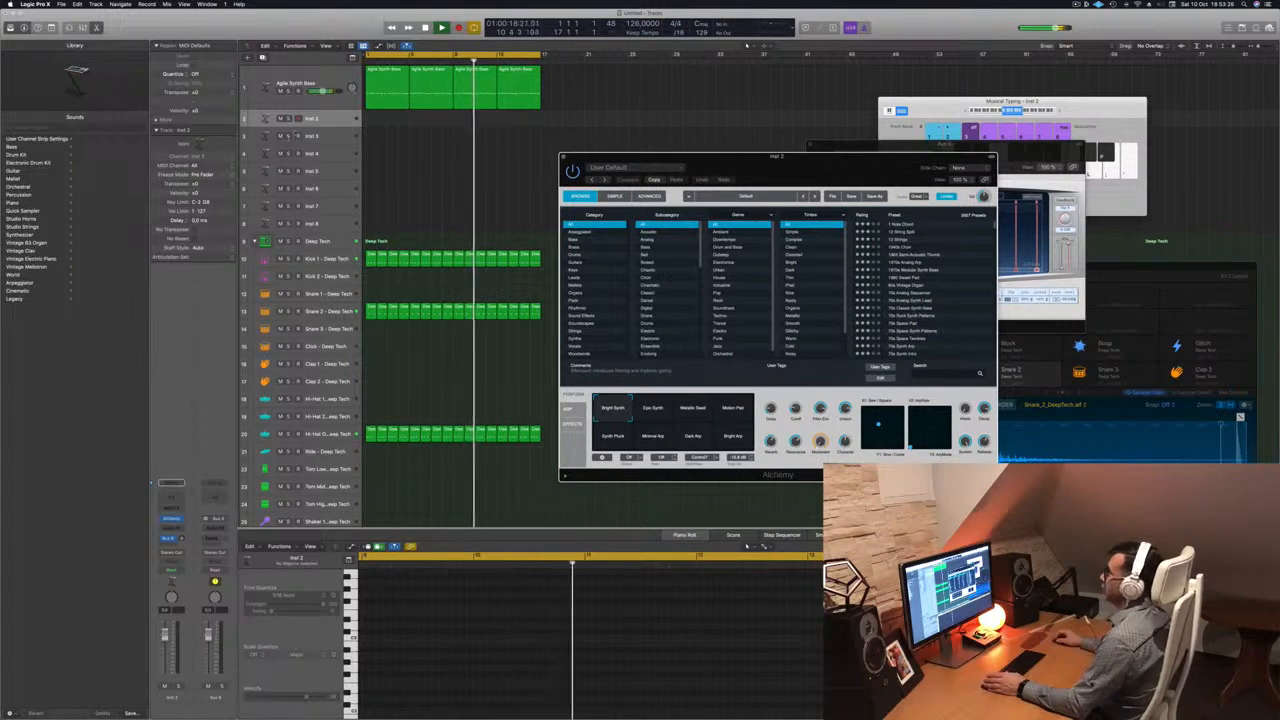
click(329, 119)
drag(329, 126, 329, 162)
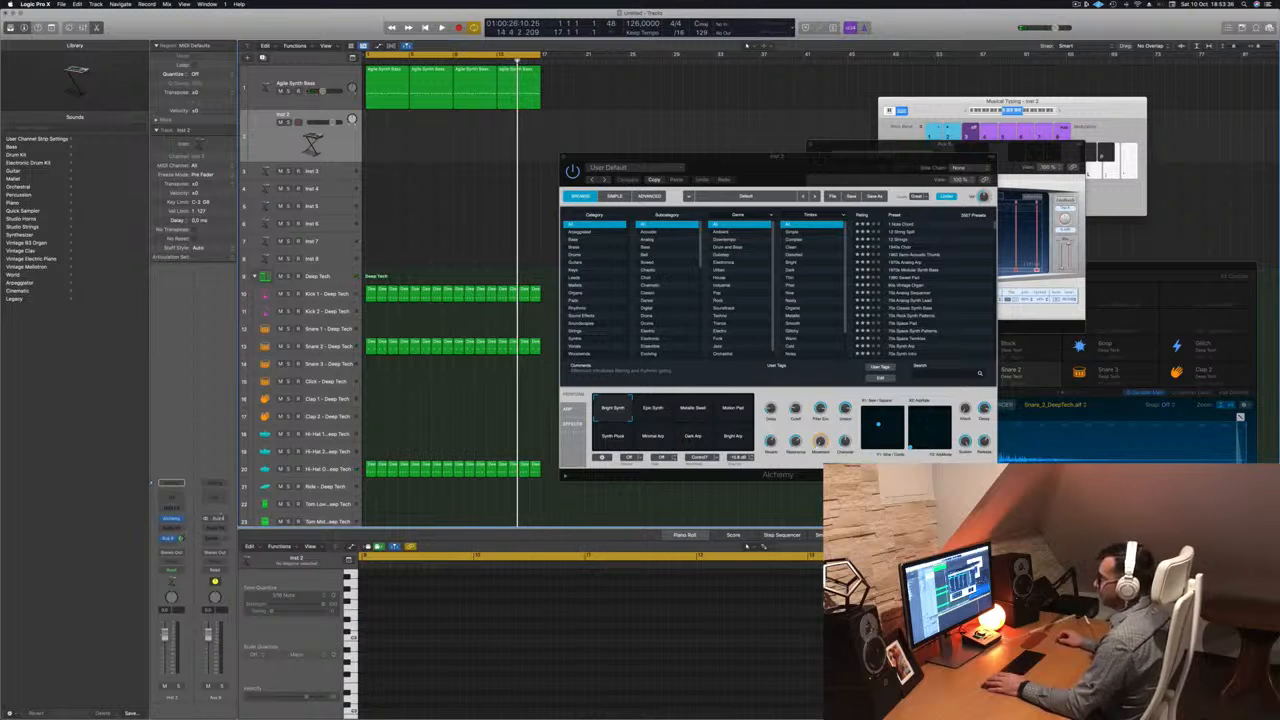
Insert SilverVerb on Aux 6, load the grandiose preset, and close it with playback running.
click(217, 528)
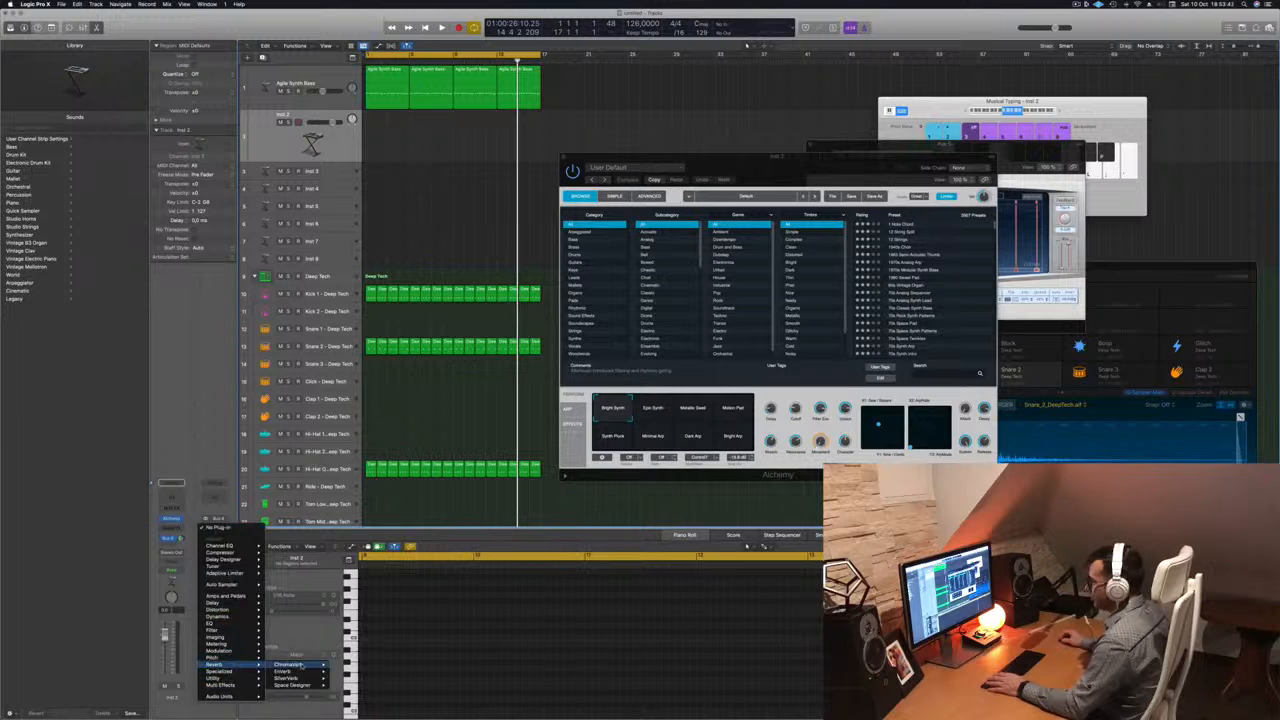
click(344, 679)
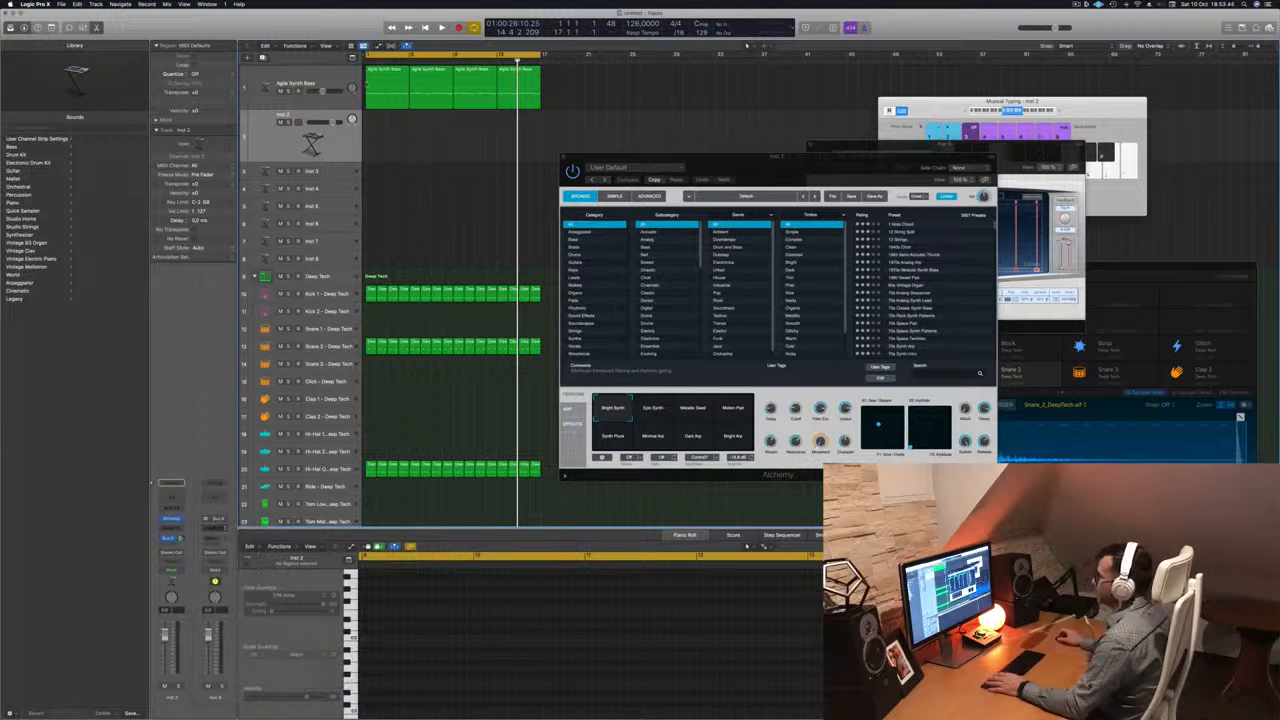
click(445, 118)
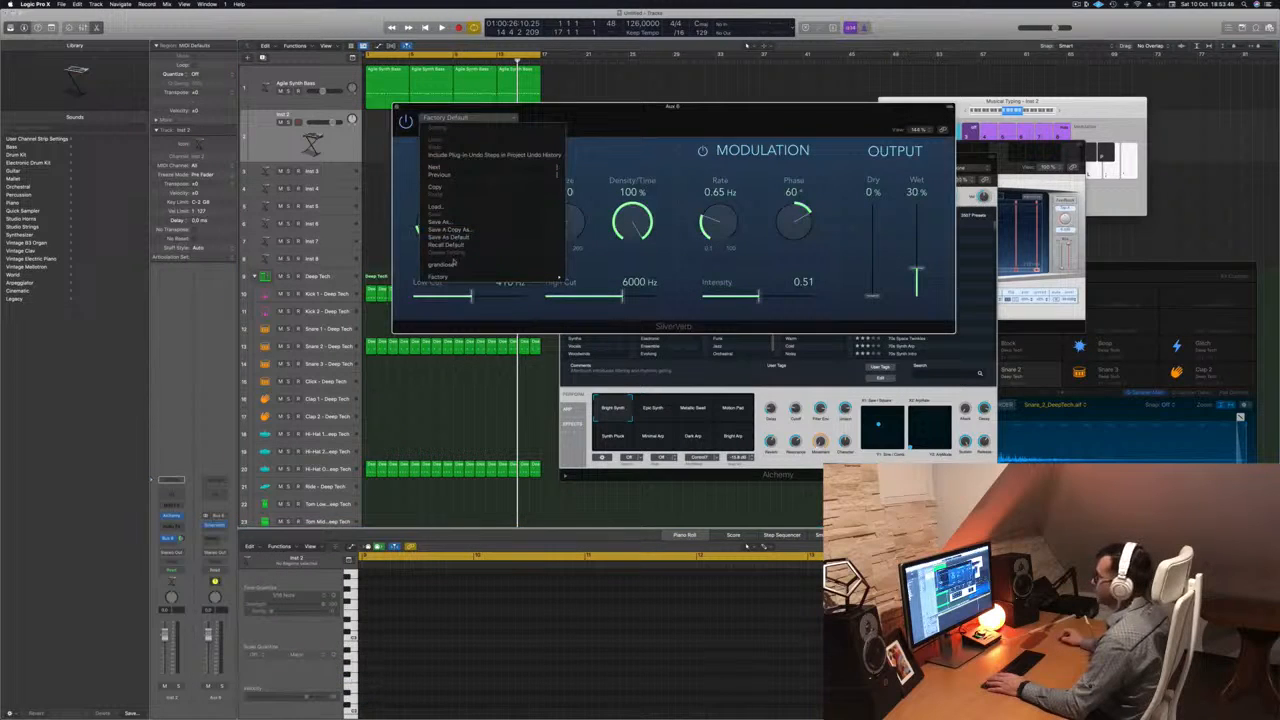
click(445, 264)
drag(834, 126, 805, 129)
key(space)
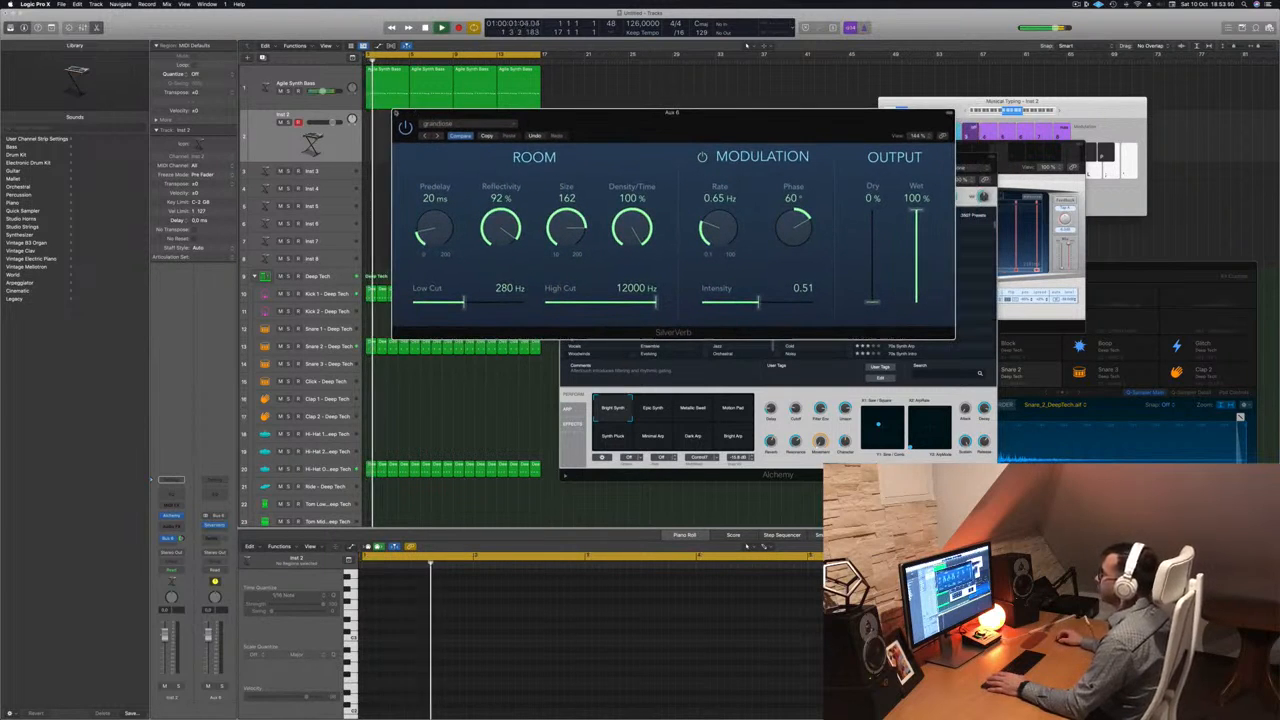
click(396, 113)
Lower the Inst 2 track's volume and close its Alchemy window.
drag(332, 122, 325, 123)
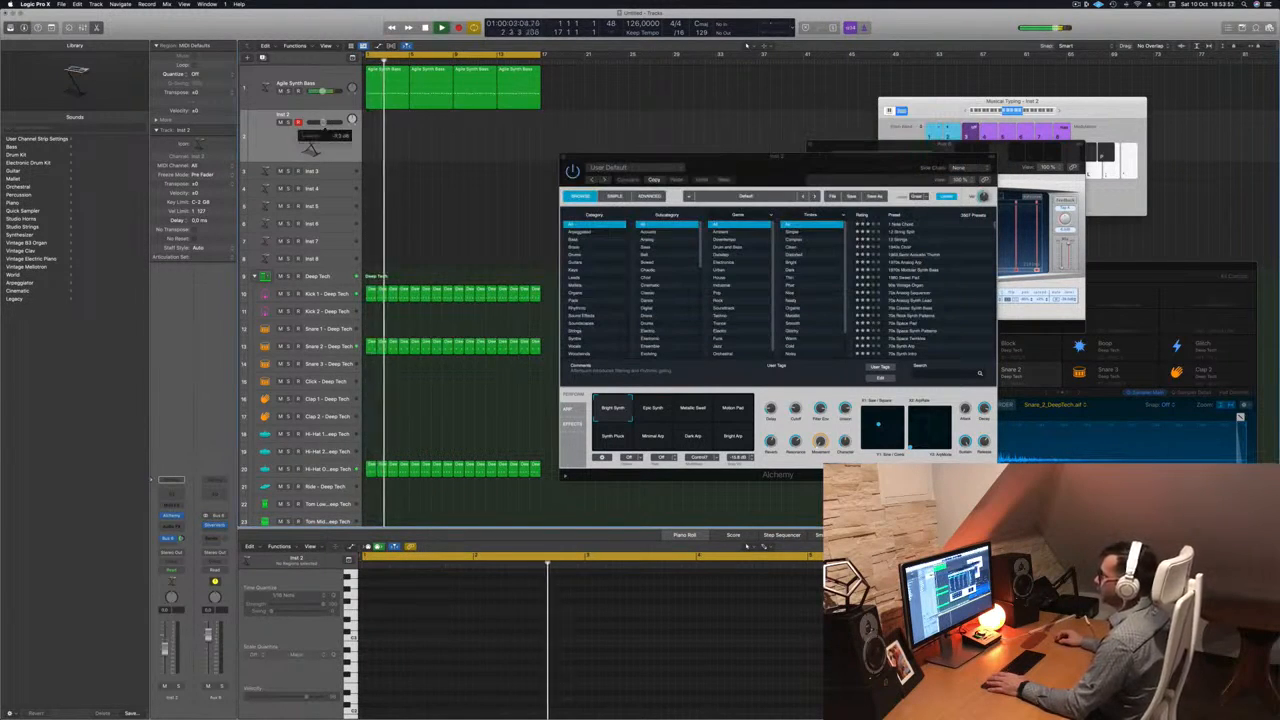
click(172, 516)
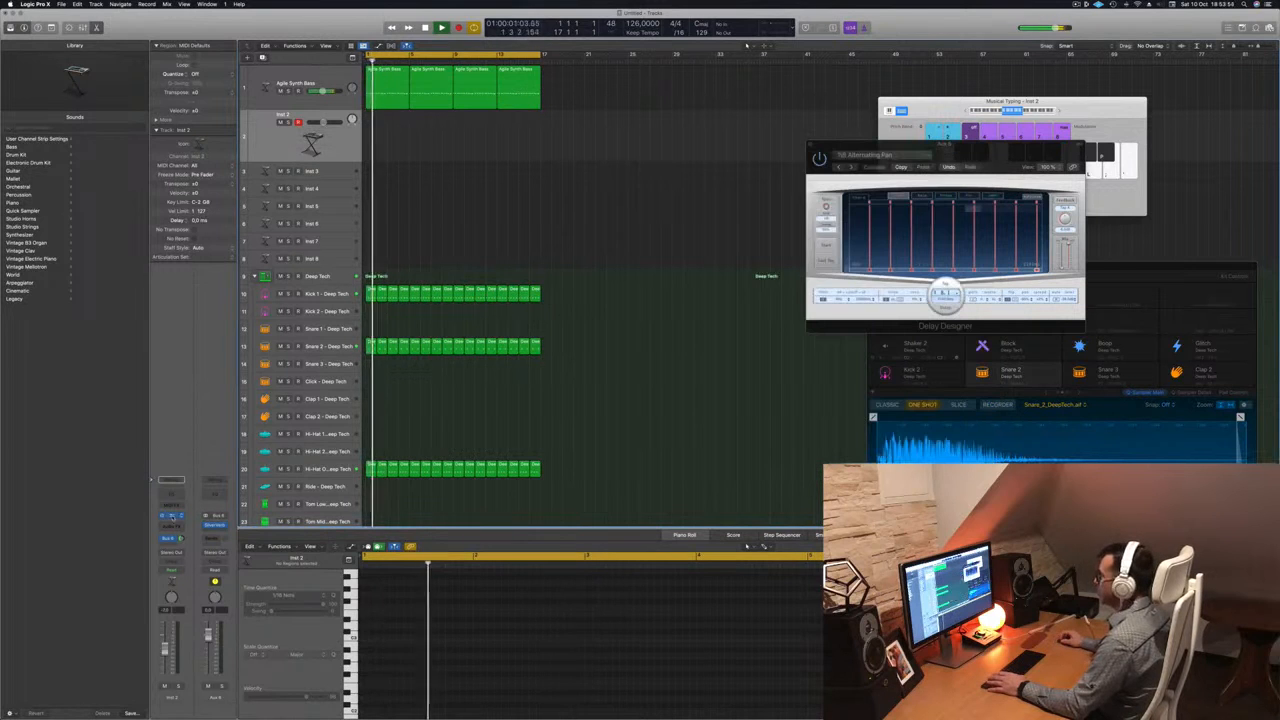
Open Alchemy on the Inst 2 track, filter its presets to Pads with Fast Attack, and position the Alchemy and Musical Typing windows apart.
click(171, 515)
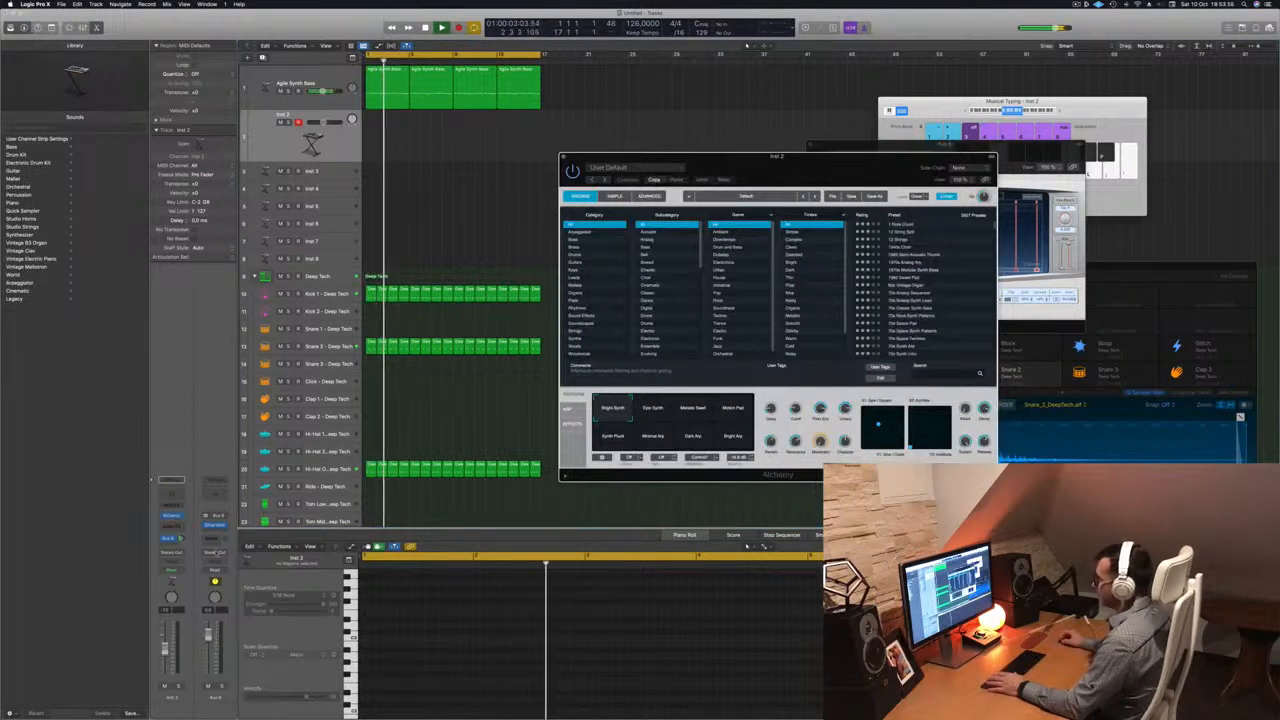
drag(789, 159, 697, 154)
click(458, 293)
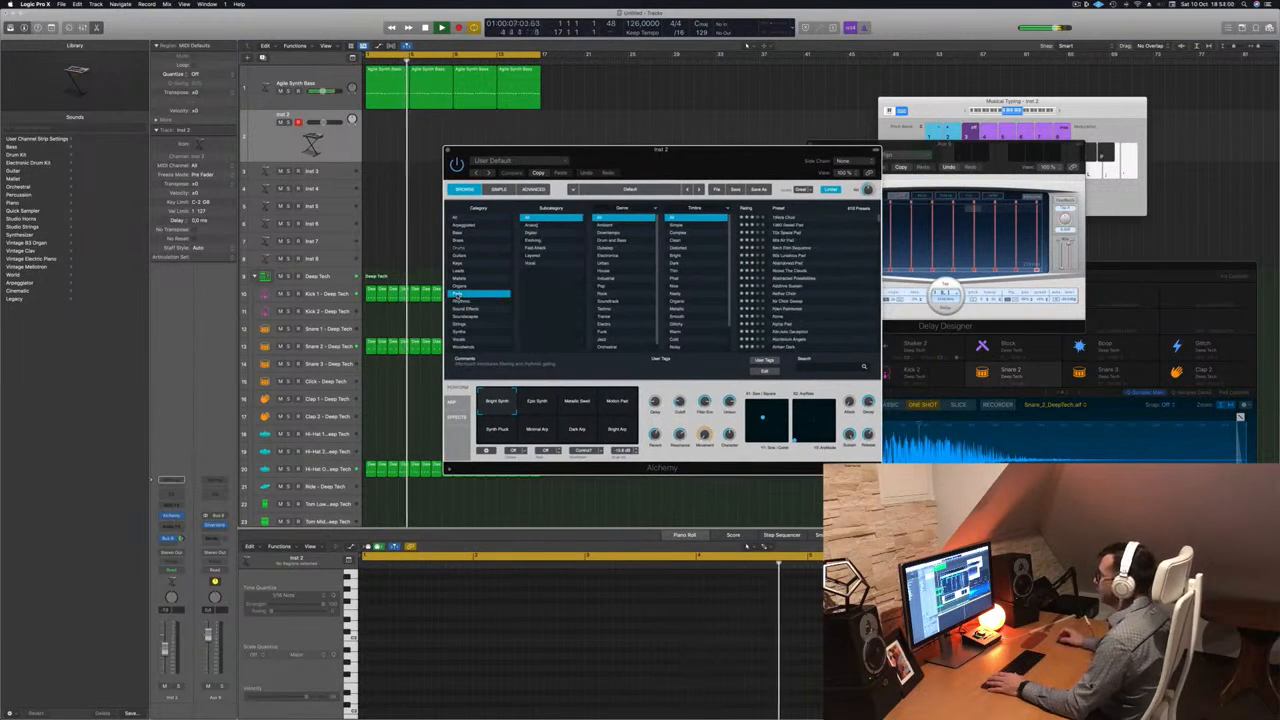
click(540, 248)
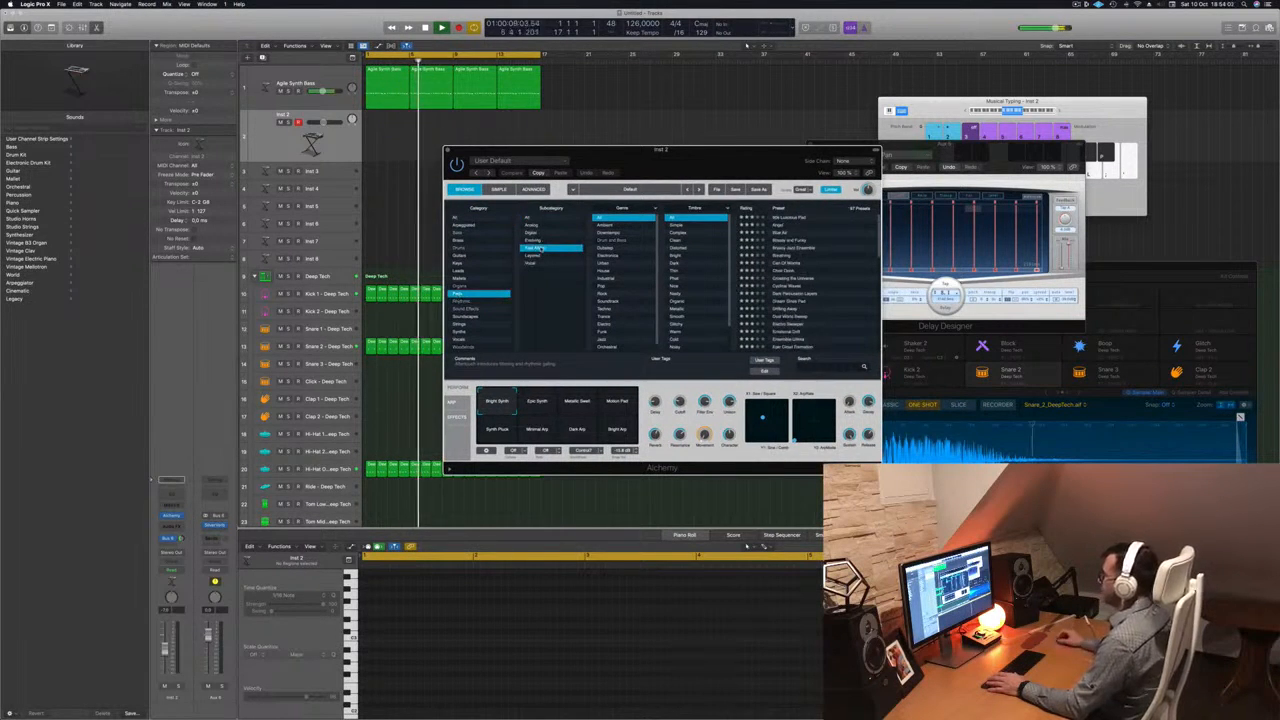
scroll(800, 260, down, 5)
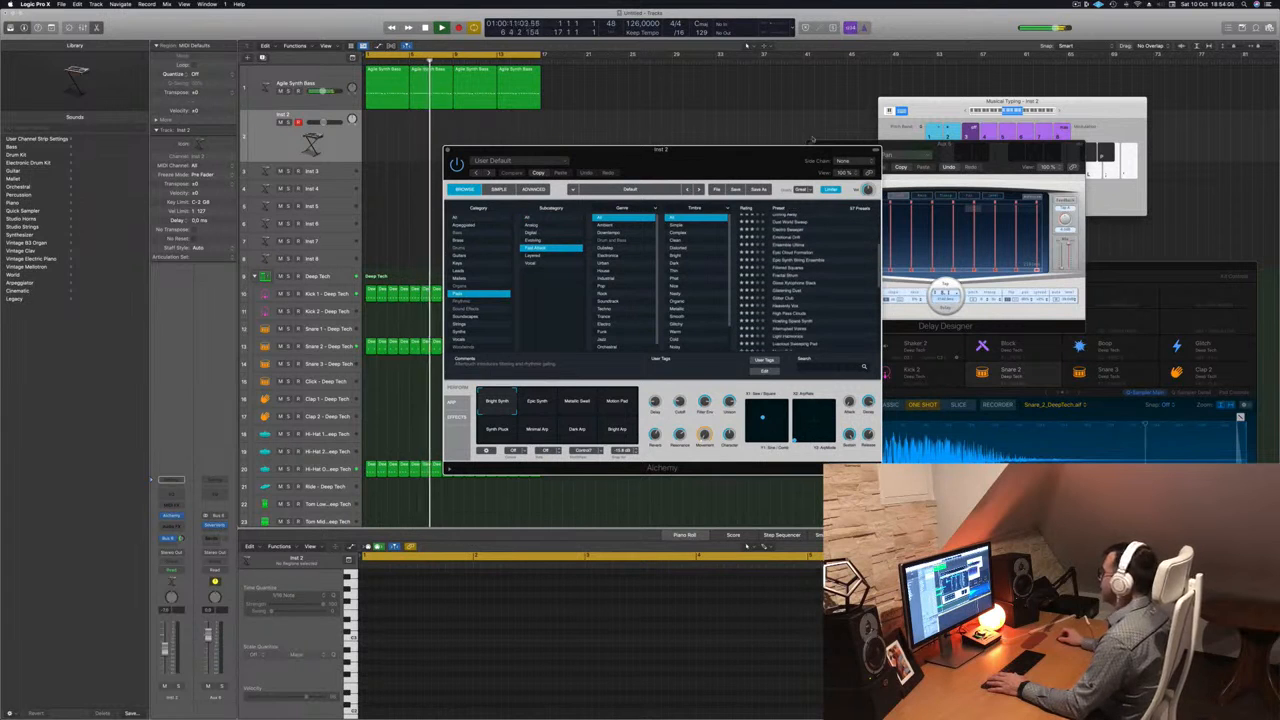
drag(947, 105, 842, 46)
drag(692, 152, 634, 176)
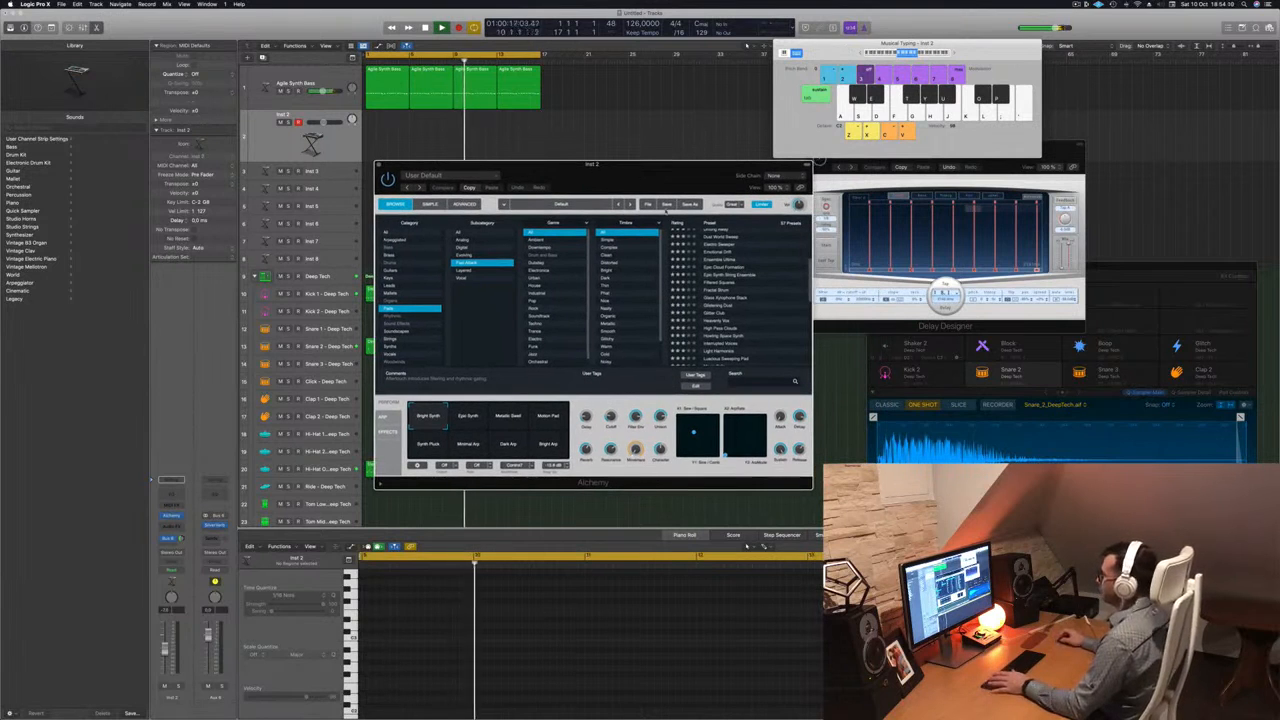
Audition the Light Harmonics preset with its Light Metal Pad snapshot, and the Luscious Sweeping Pad preset.
scroll(741, 265, down, 2)
scroll(743, 267, down, 2)
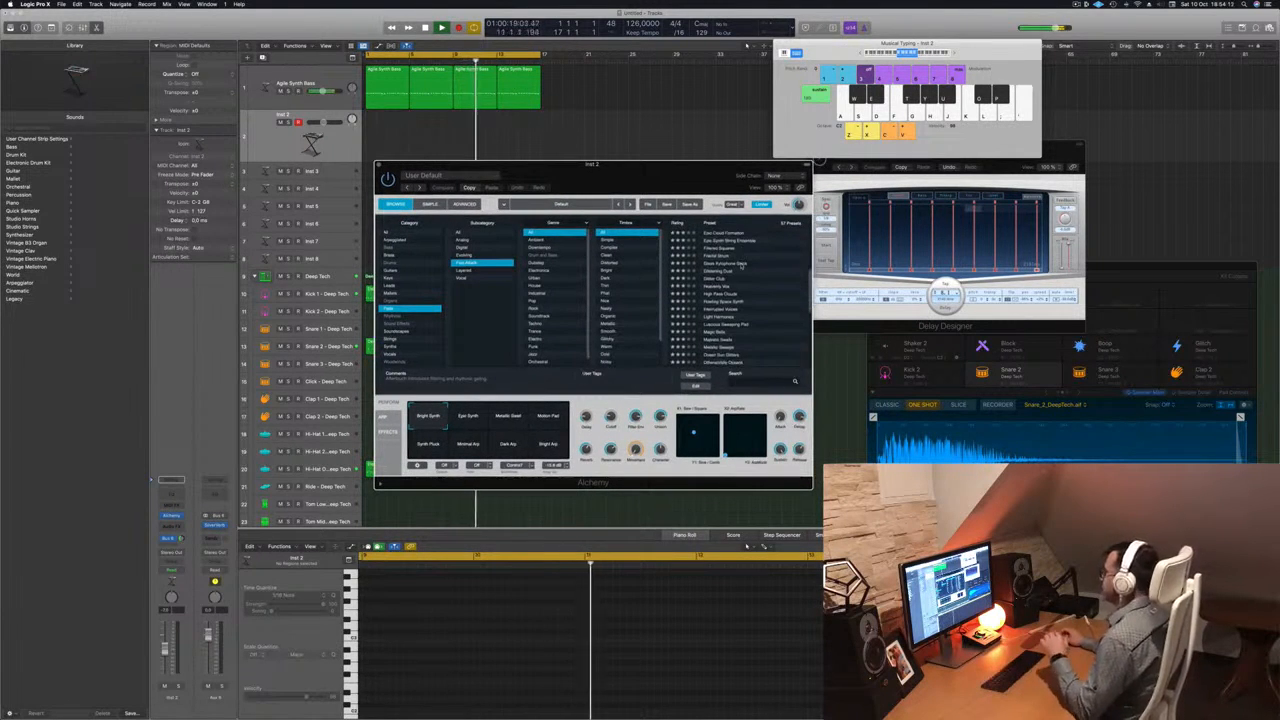
scroll(745, 268, down, 2)
click(740, 298)
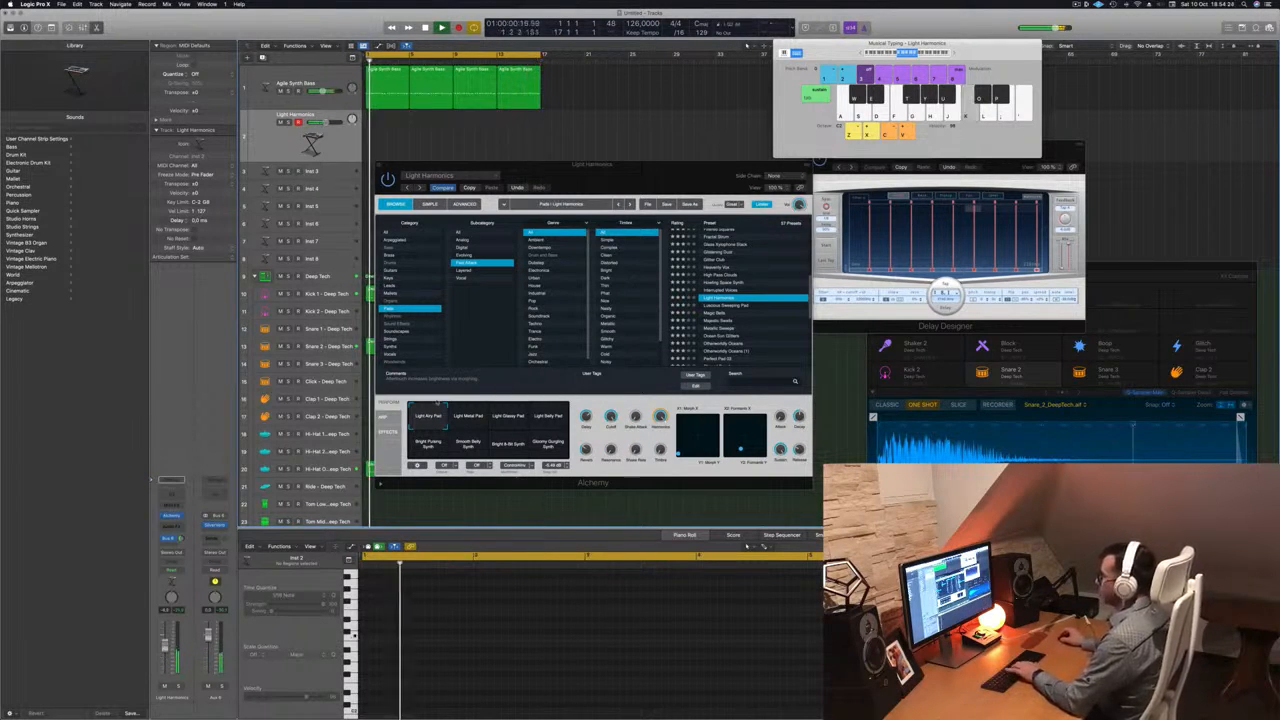
click(468, 416)
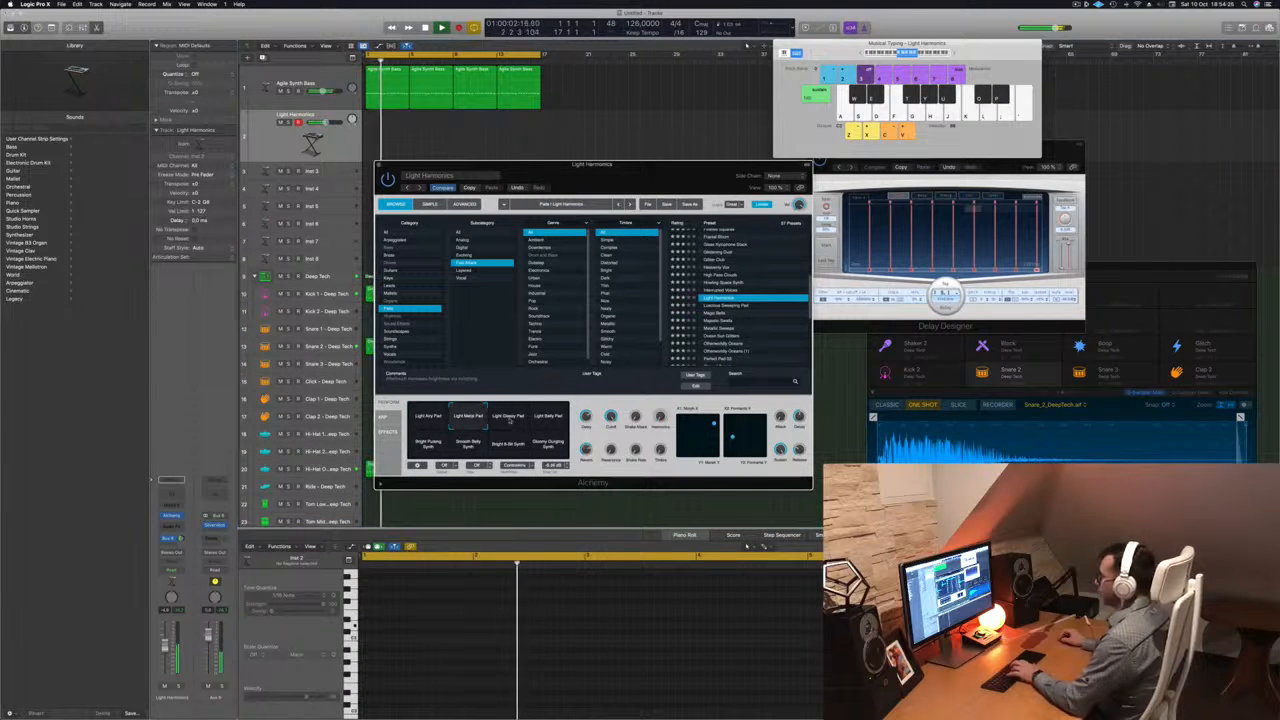
key(Down)
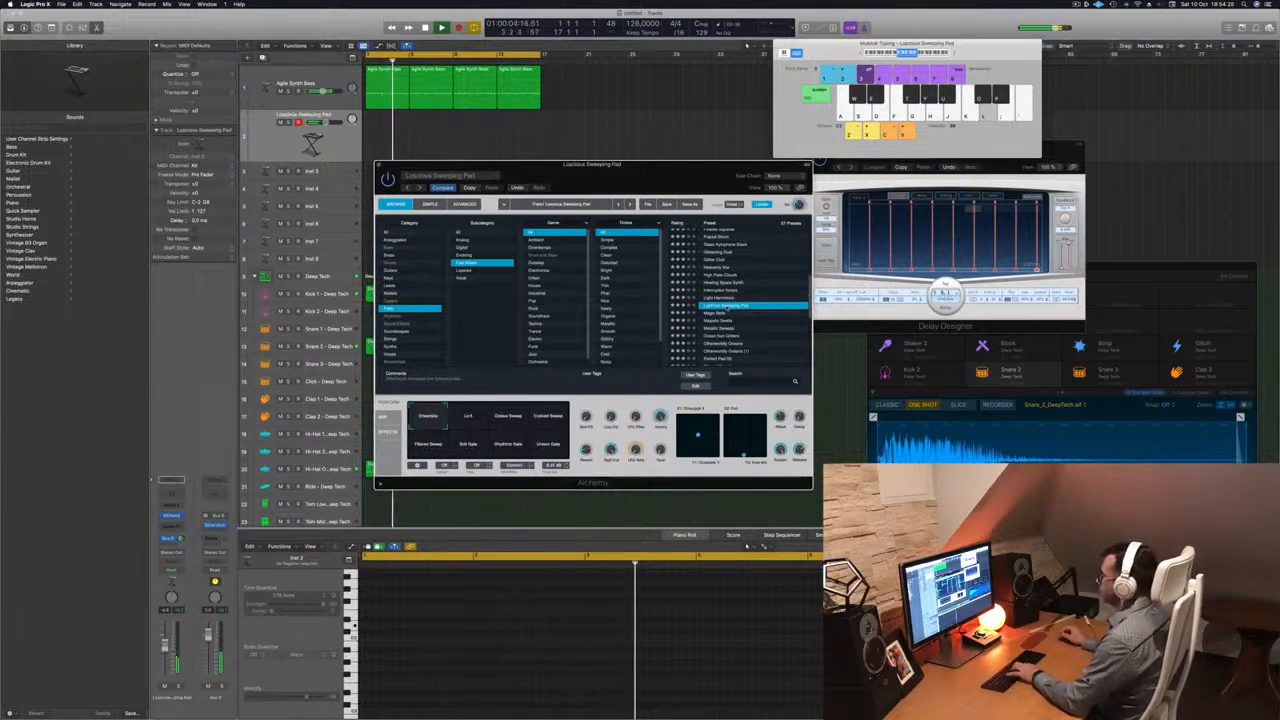
Load the Magic Bells preset, choose its second performance snapshot, and audition it with played notes.
key(Down)
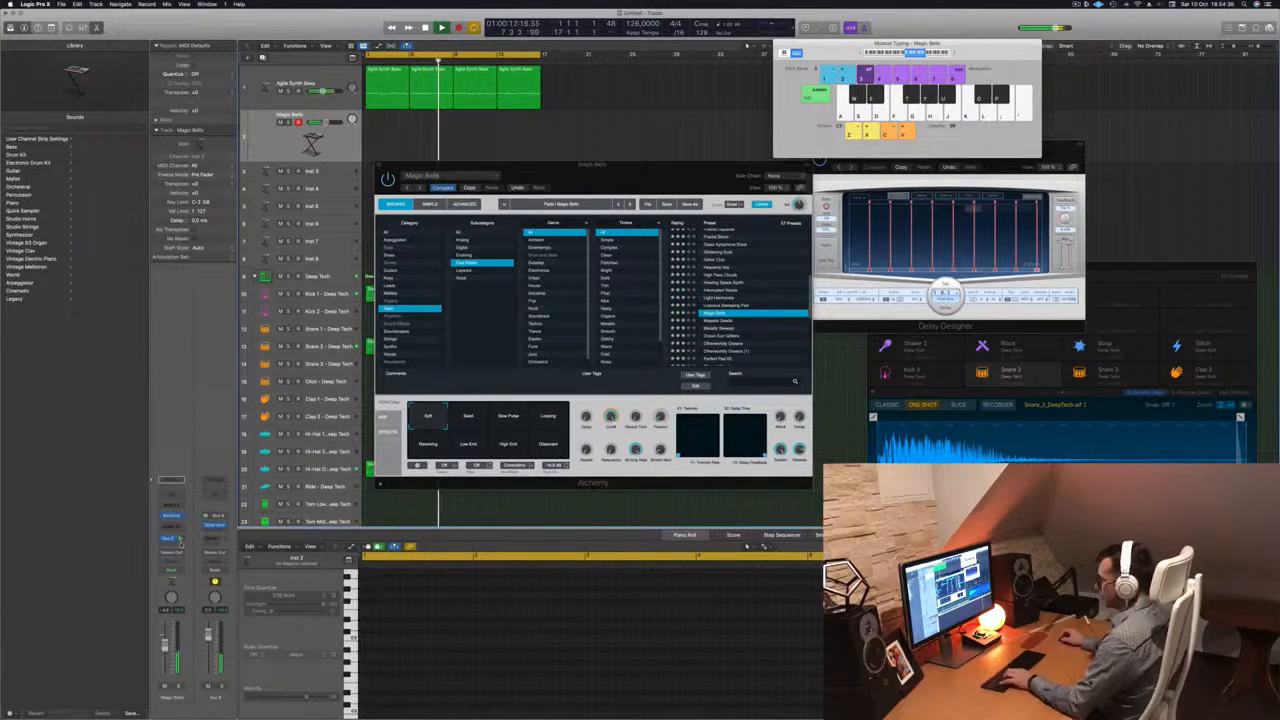
click(468, 418)
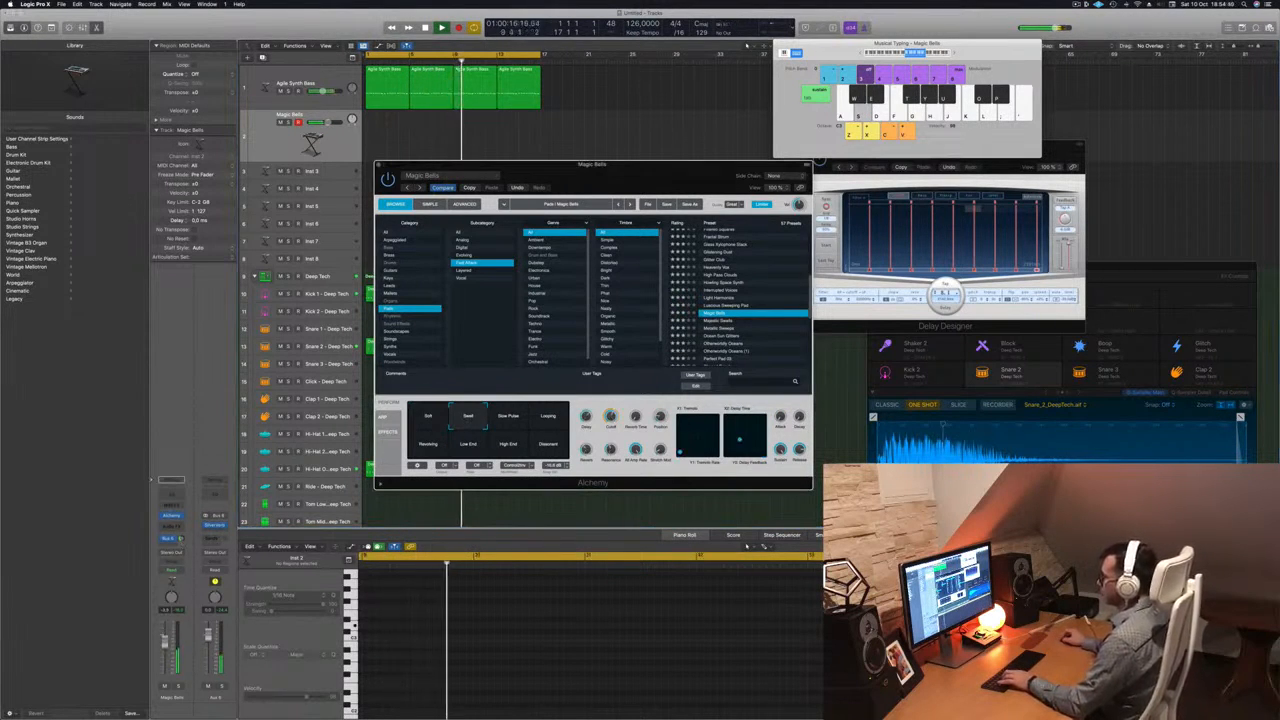
key(f)
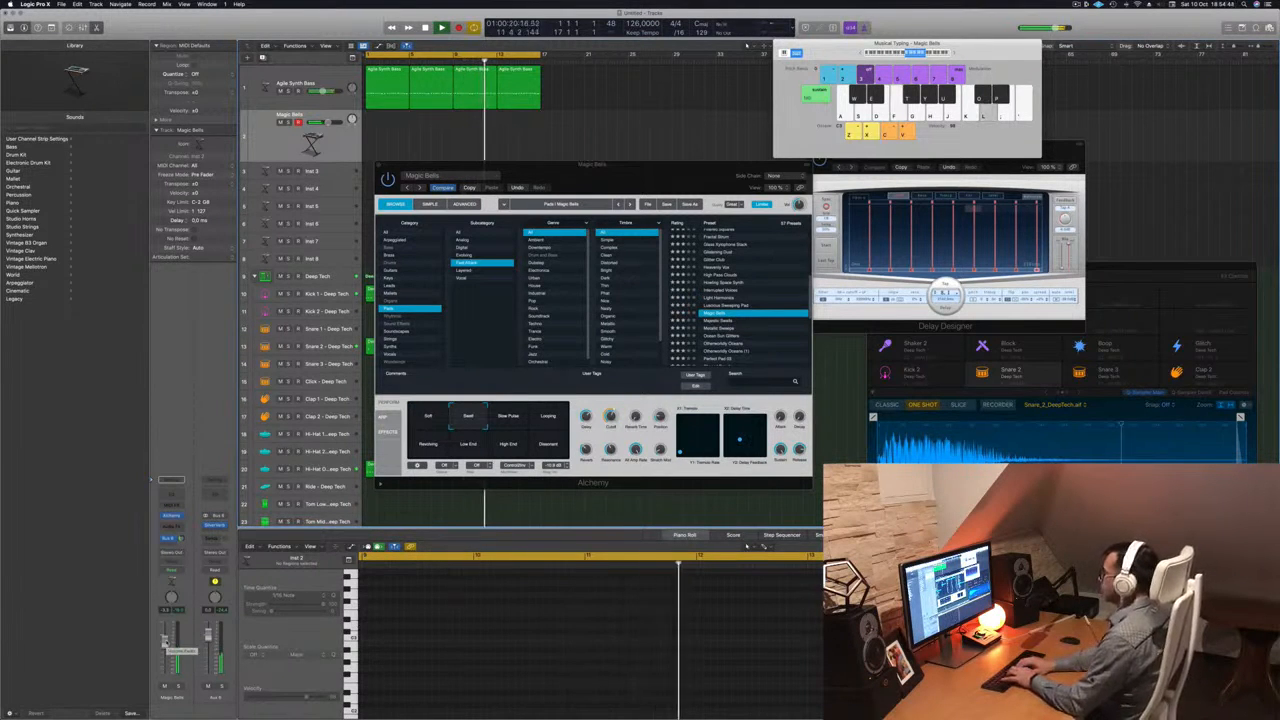
key(k)
key(j)
key(h)
key(g)
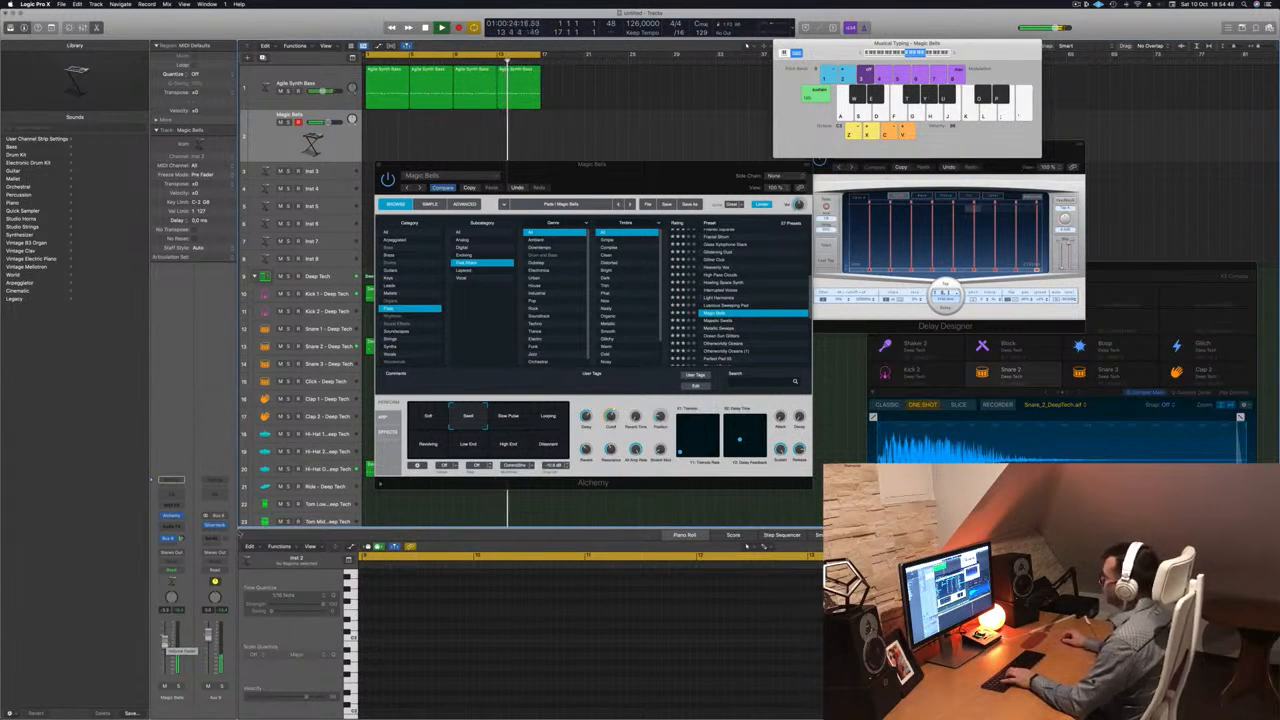
Audition the Slow Pulse, Looping and Low End snapshots of Magic Bells with notes over the playback.
click(509, 420)
key(f)
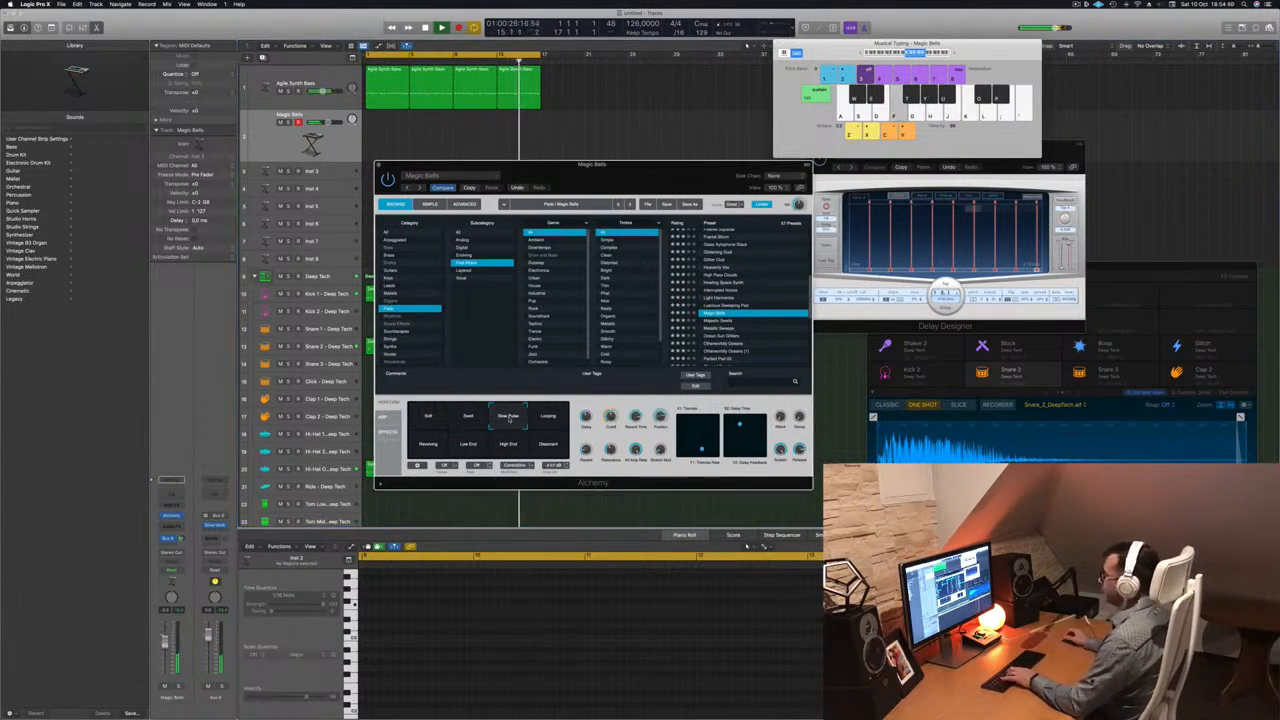
click(546, 418)
key(f)
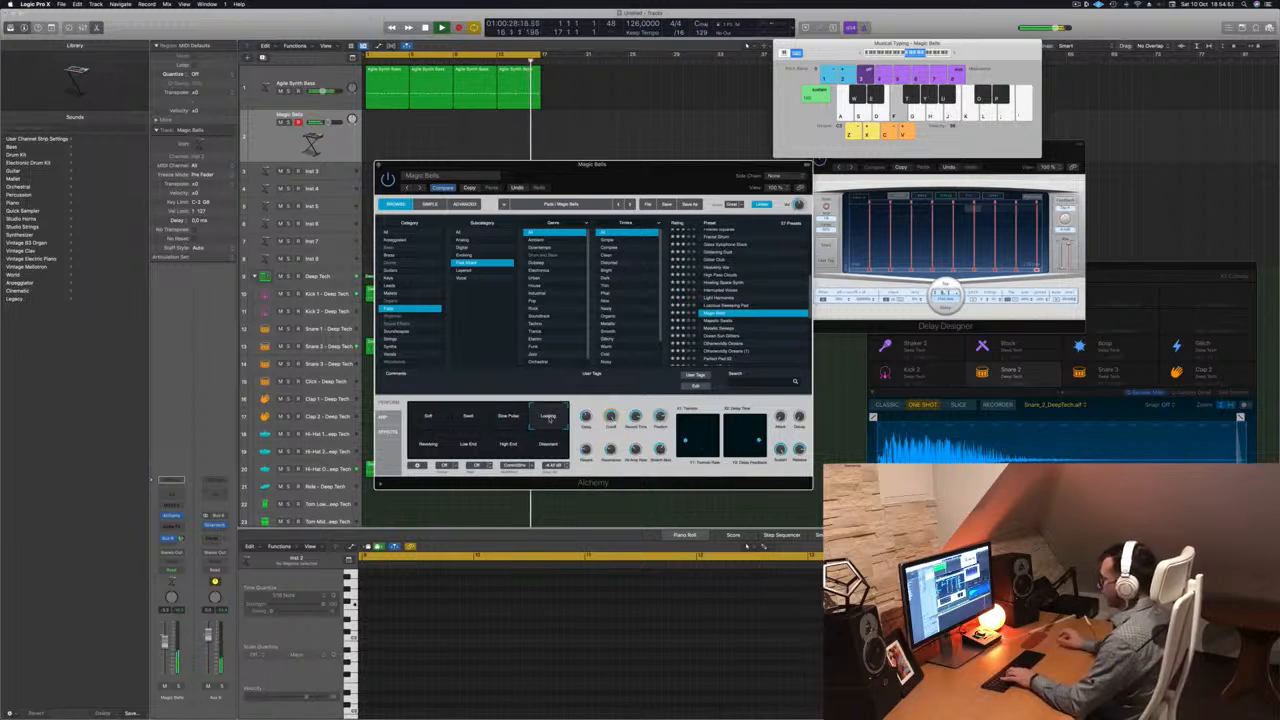
key(apostrophe)
key(apostrophe)
key(semicolon)
key(l)
key(h)
key(j)
key(k)
key(h)
click(425, 445)
click(467, 444)
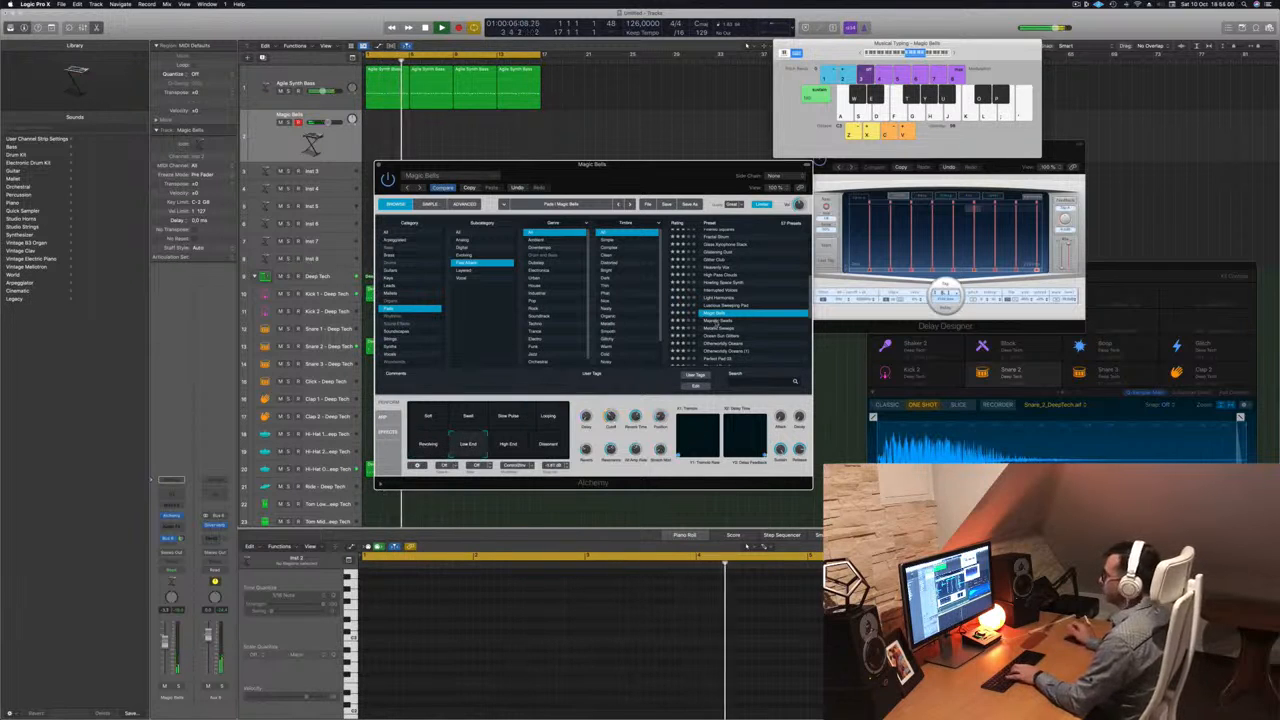
Load the Majestic Swells preset, play test notes, and adjust the track's Bus 6 send and volume.
click(715, 321)
key(k)
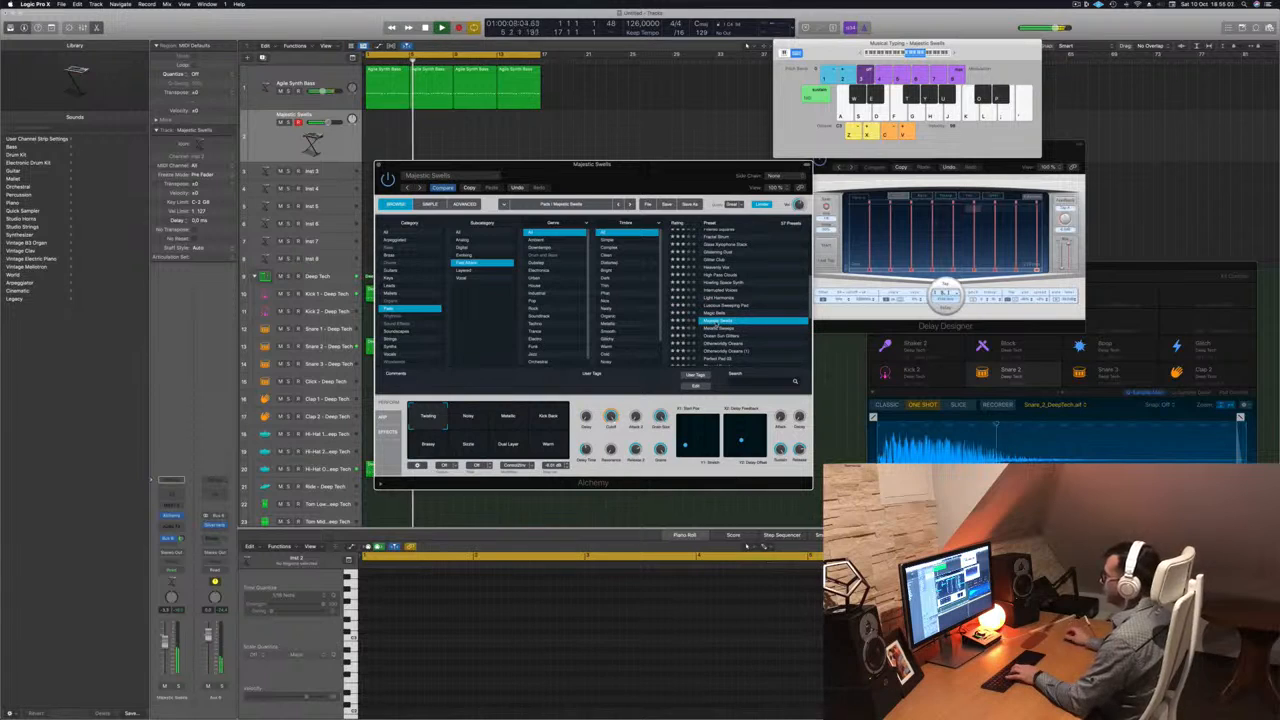
key(d)
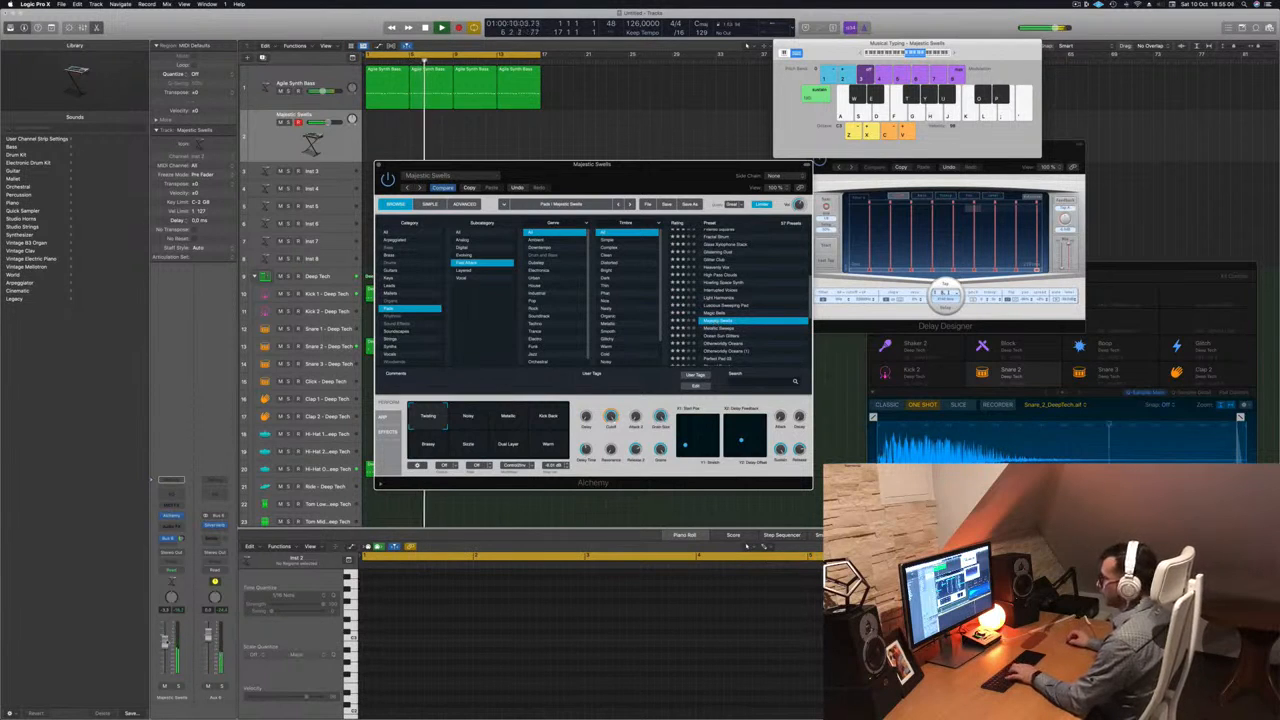
click(183, 539)
key(h)
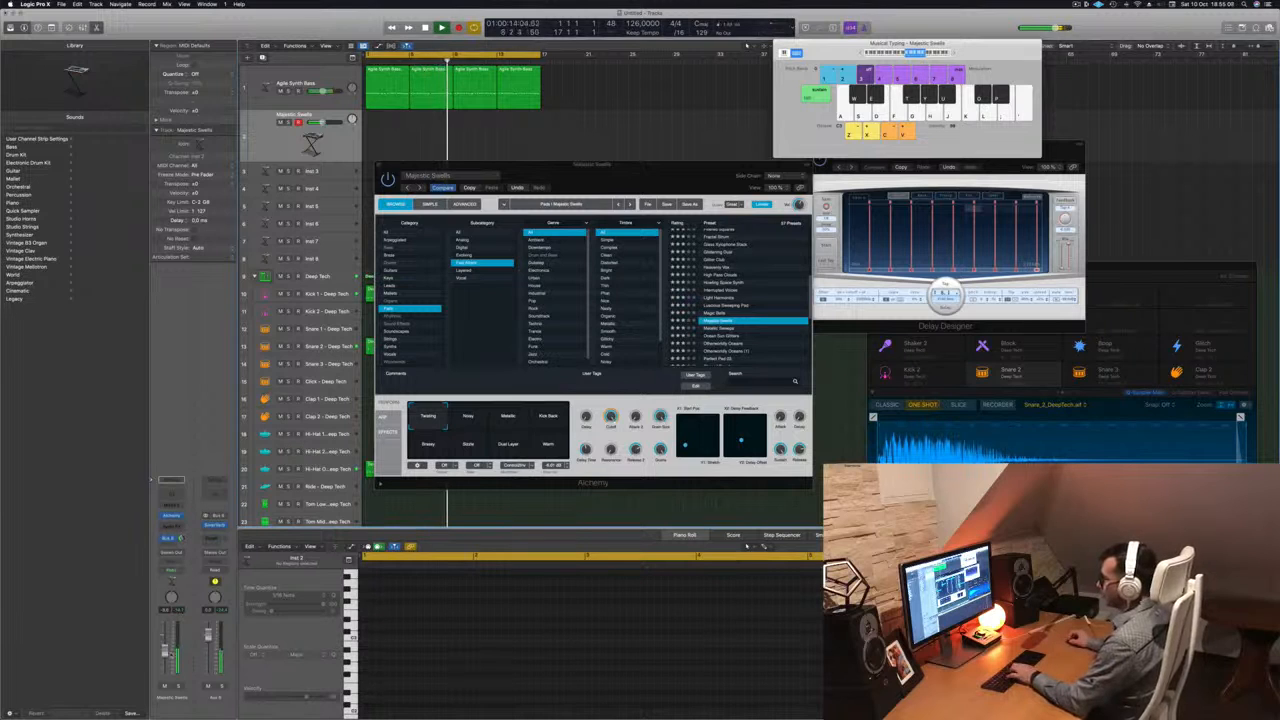
key(h)
Switch Majestic Swells to the Noisy snapshot, rehearse notes on it, and move the Musical Typing window clear of Alchemy.
click(468, 414)
key(h)
key(h)
key(k)
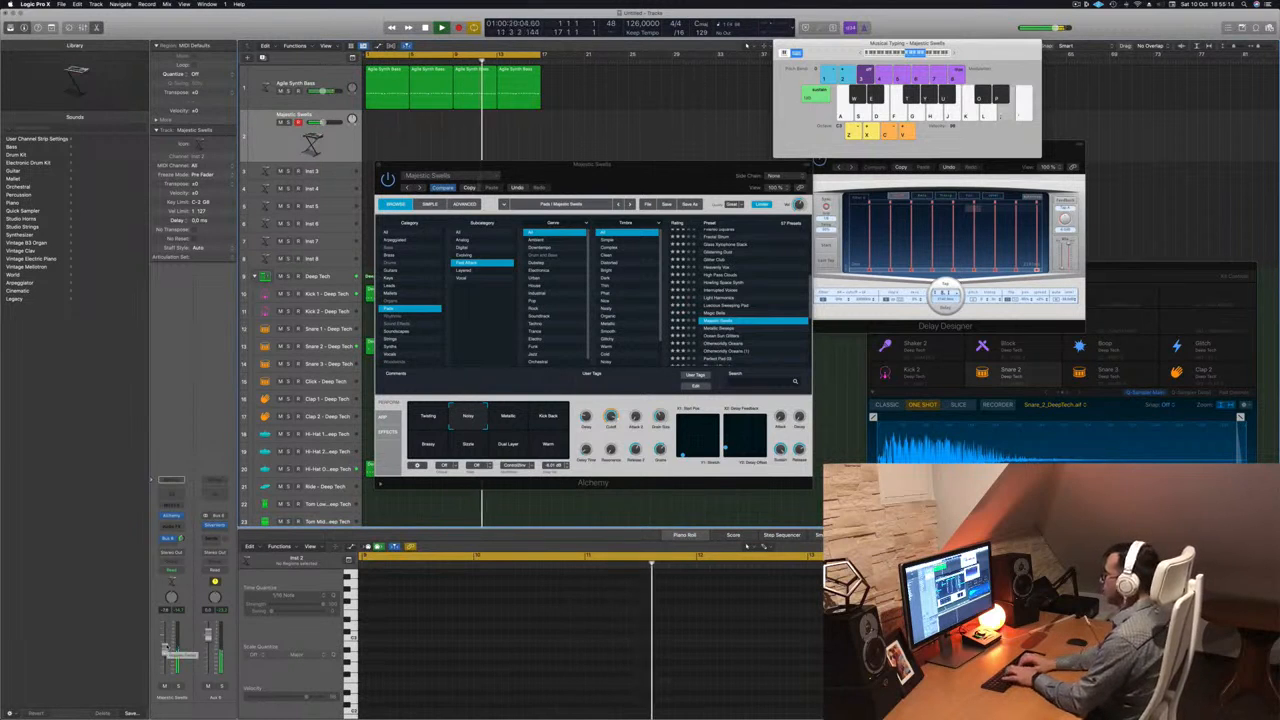
key(f)
key(s)
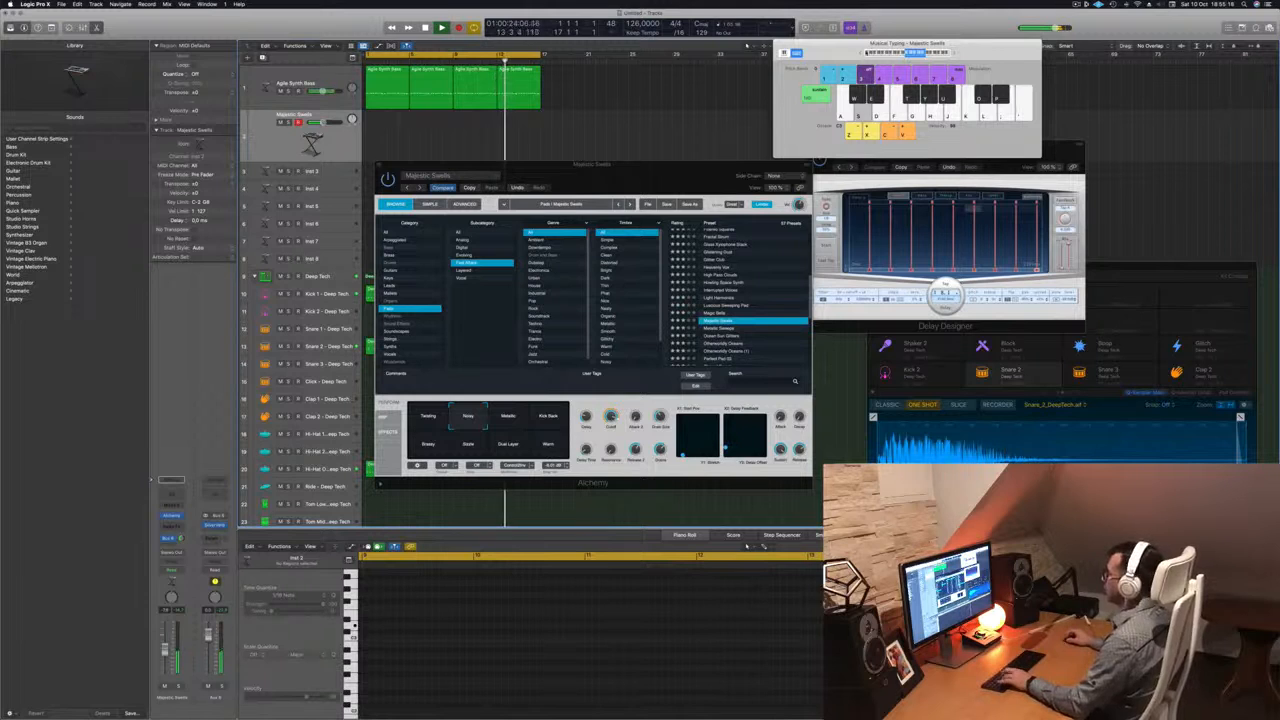
drag(854, 52, 894, 69)
key(d)
key(f)
Start recording on the Majestic Swells track and play the four-note phrase D, E, F, D twice.
key(r)
key(s)
key(d)
key(f)
key(s)
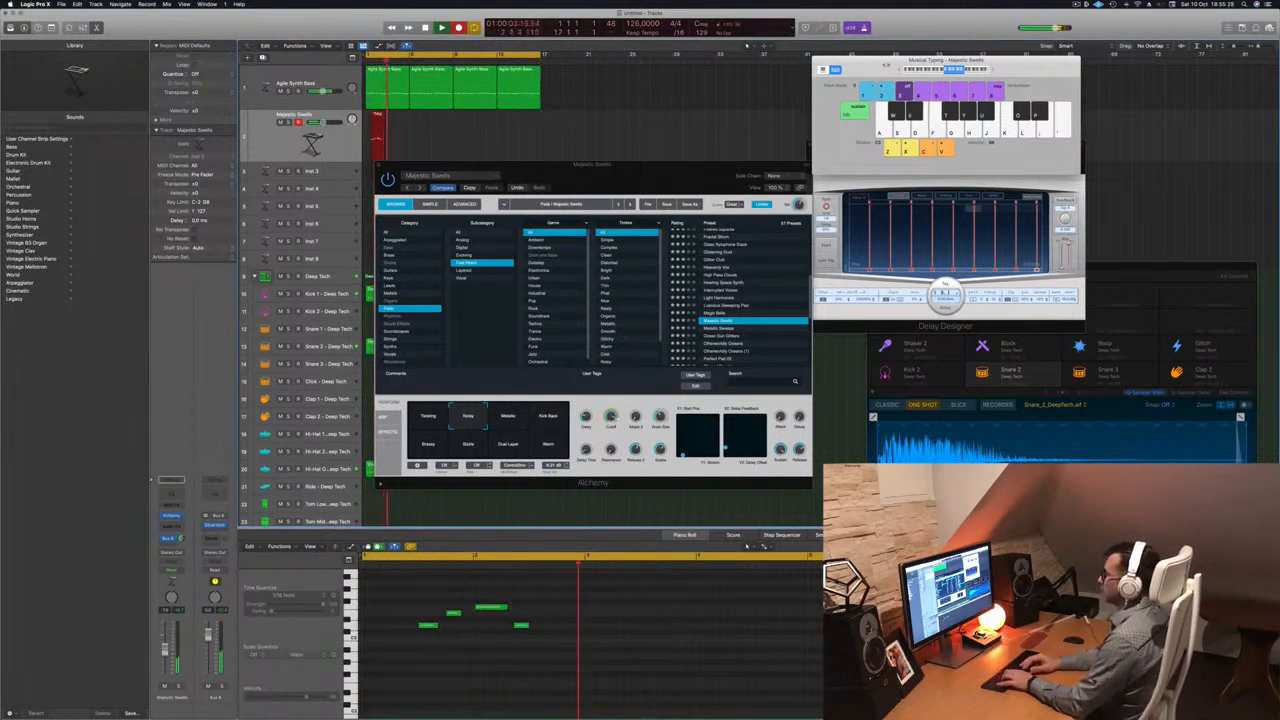
key(s)
key(d)
key(f)
key(s)
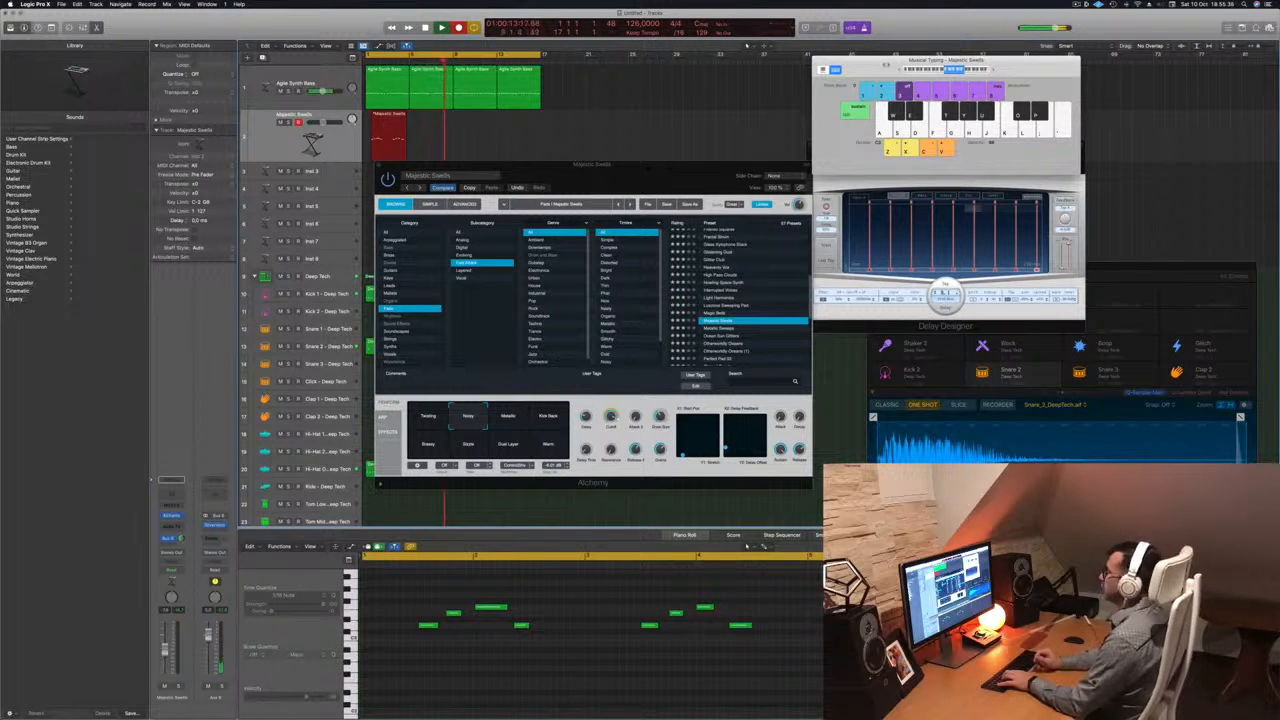
Record two more passes of the D, E, F, D phrase plus a closing D, and stop the recording.
key(d)
key(f)
key(s)
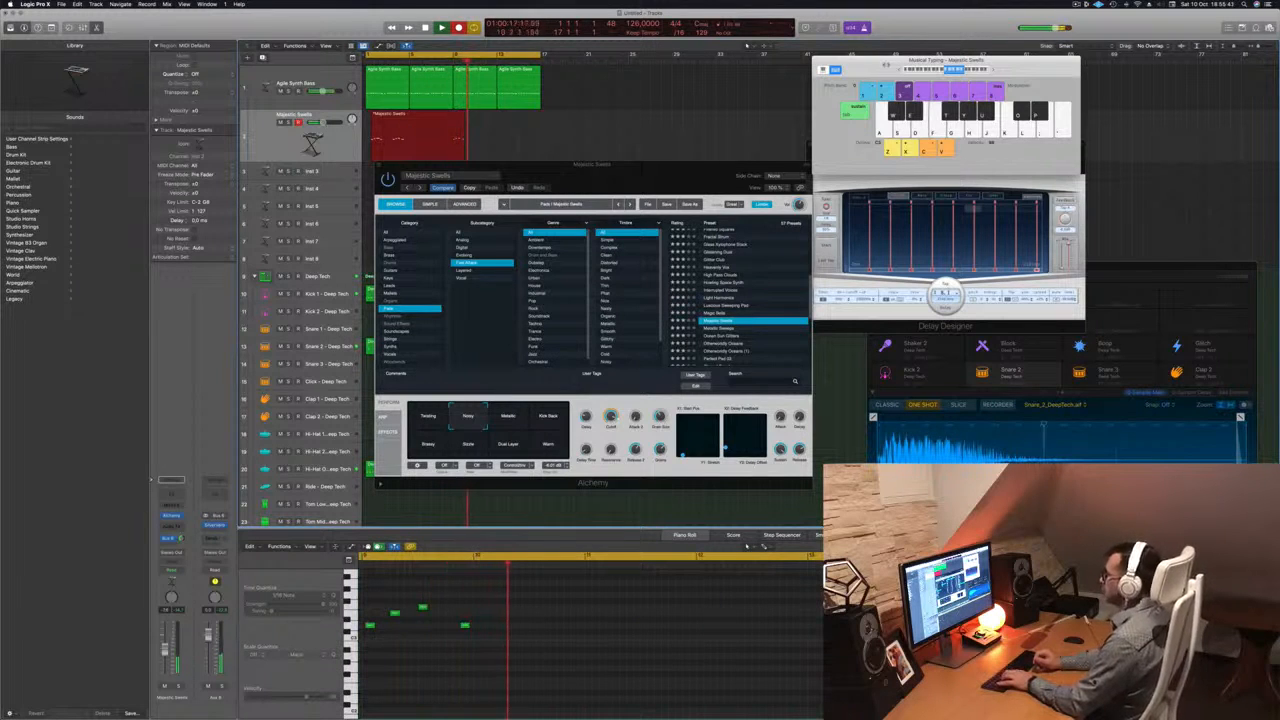
key(s)
key(f)
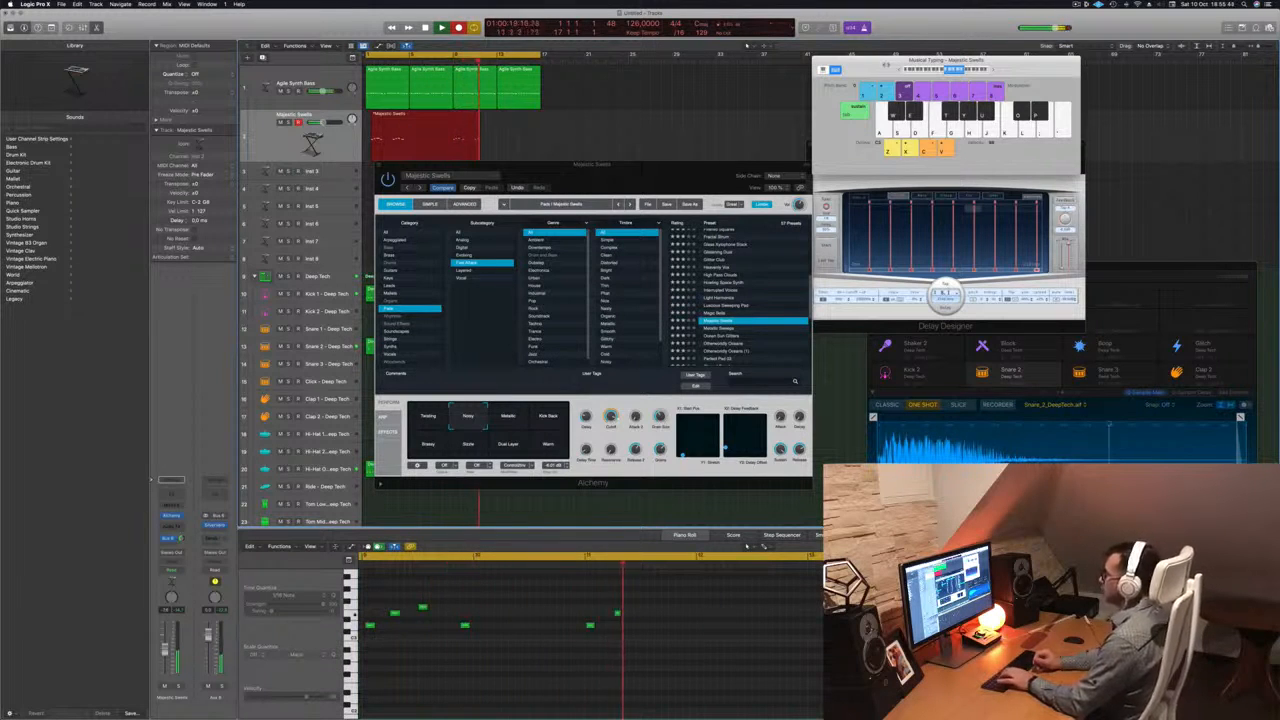
key(f)
key(s)
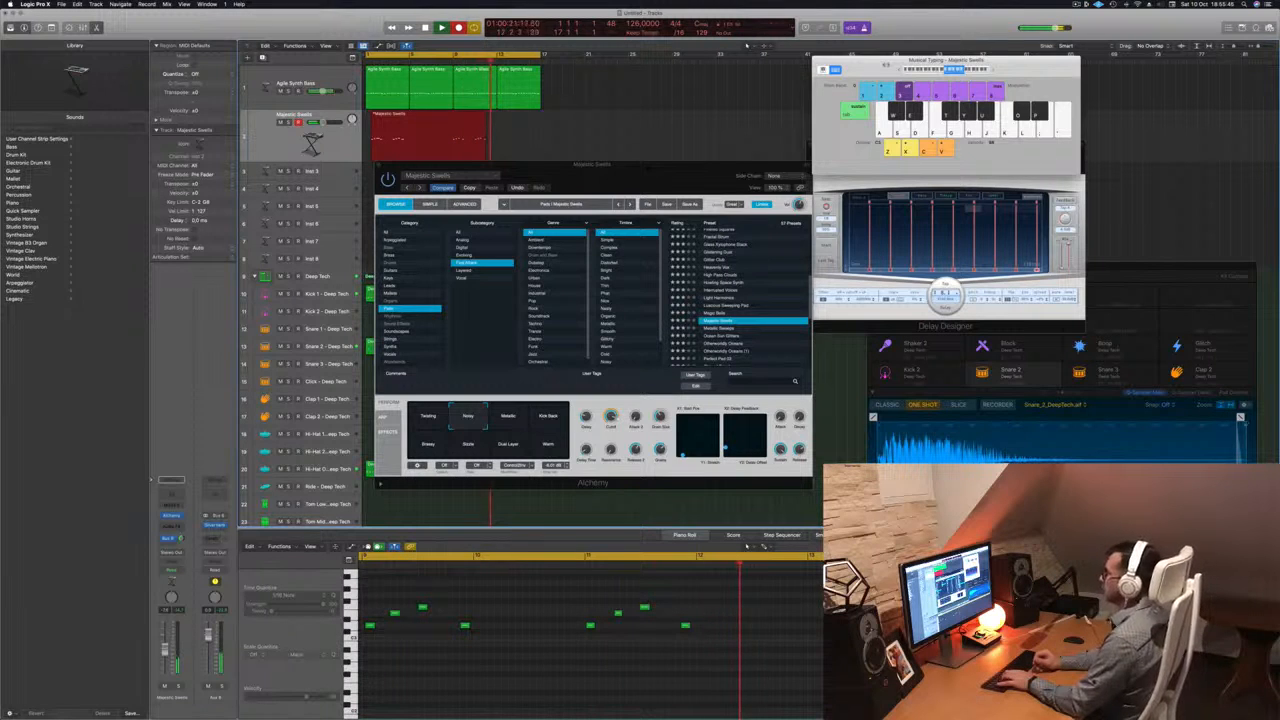
key(s)
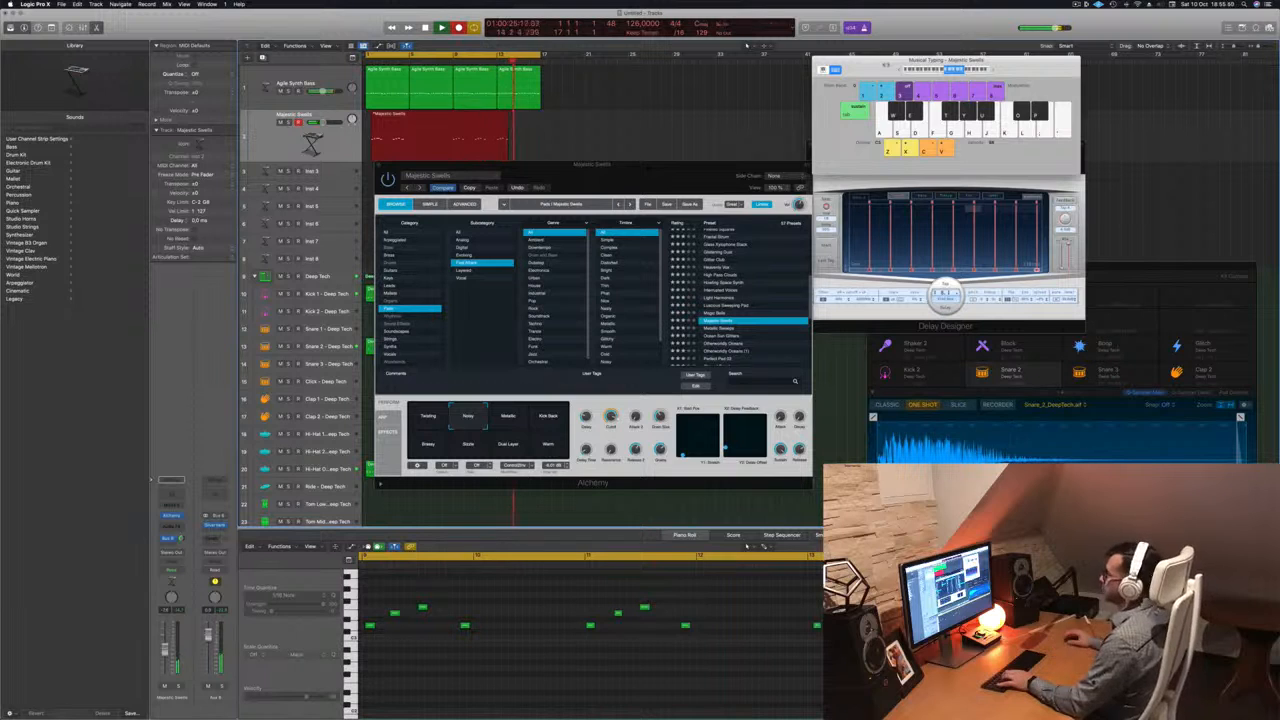
key(space)
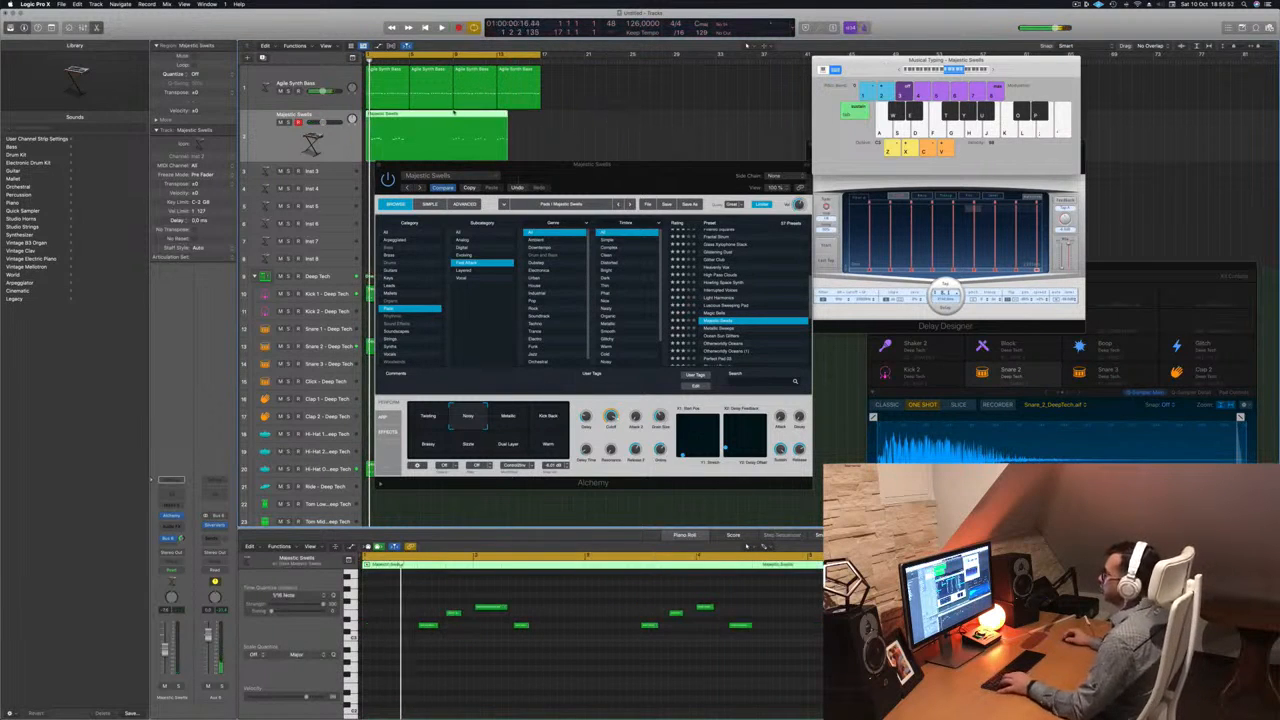
Split the recorded Majestic Swells region at bar 9, delete the first part, move the remainder to bar 1, and play it.
super+double_click(452, 114)
click(413, 117)
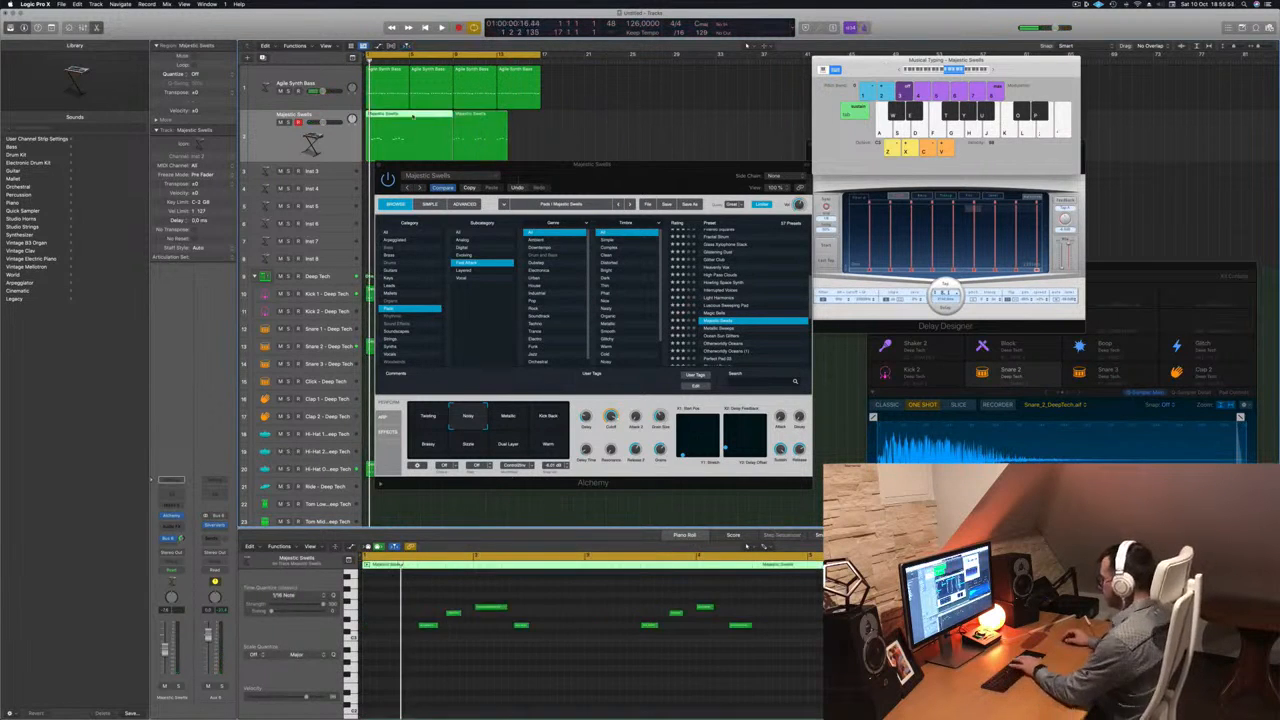
key(Delete)
drag(480, 116, 393, 117)
key(space)
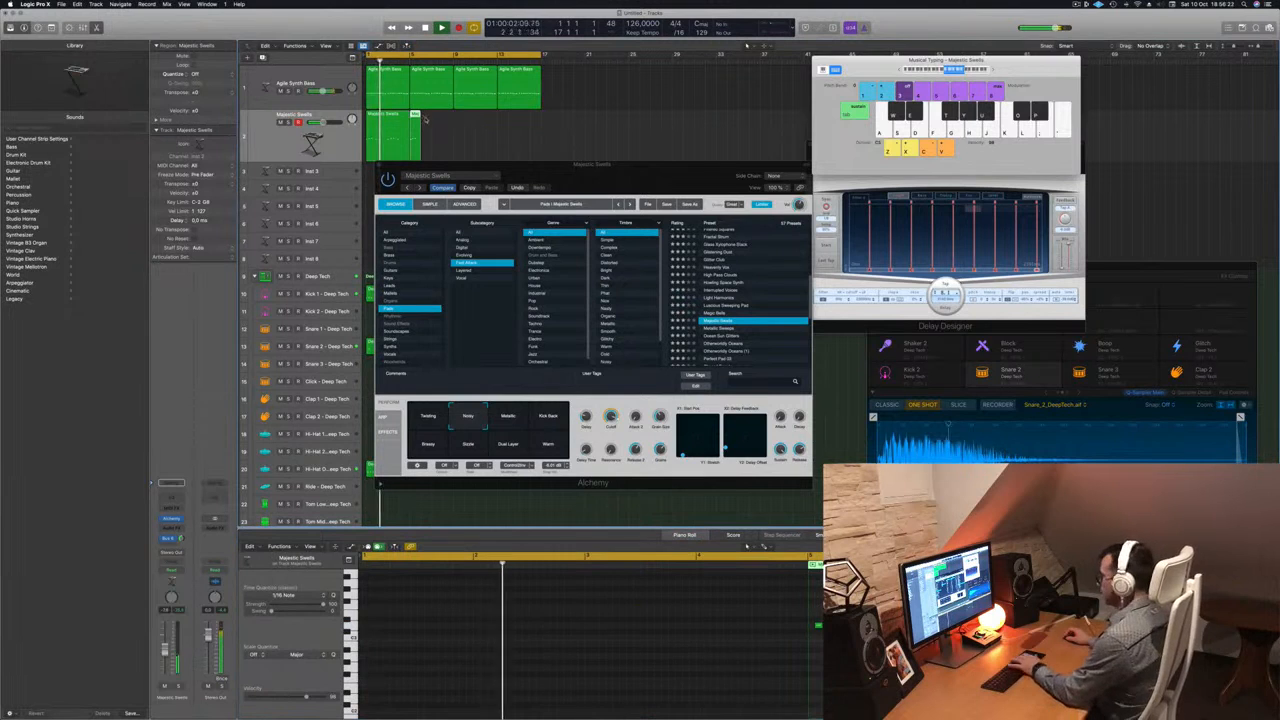
Move the Alchemy window clear of the regions, add a Bus 5 send to the Majestic Swells track, and play from the start.
drag(566, 173, 774, 103)
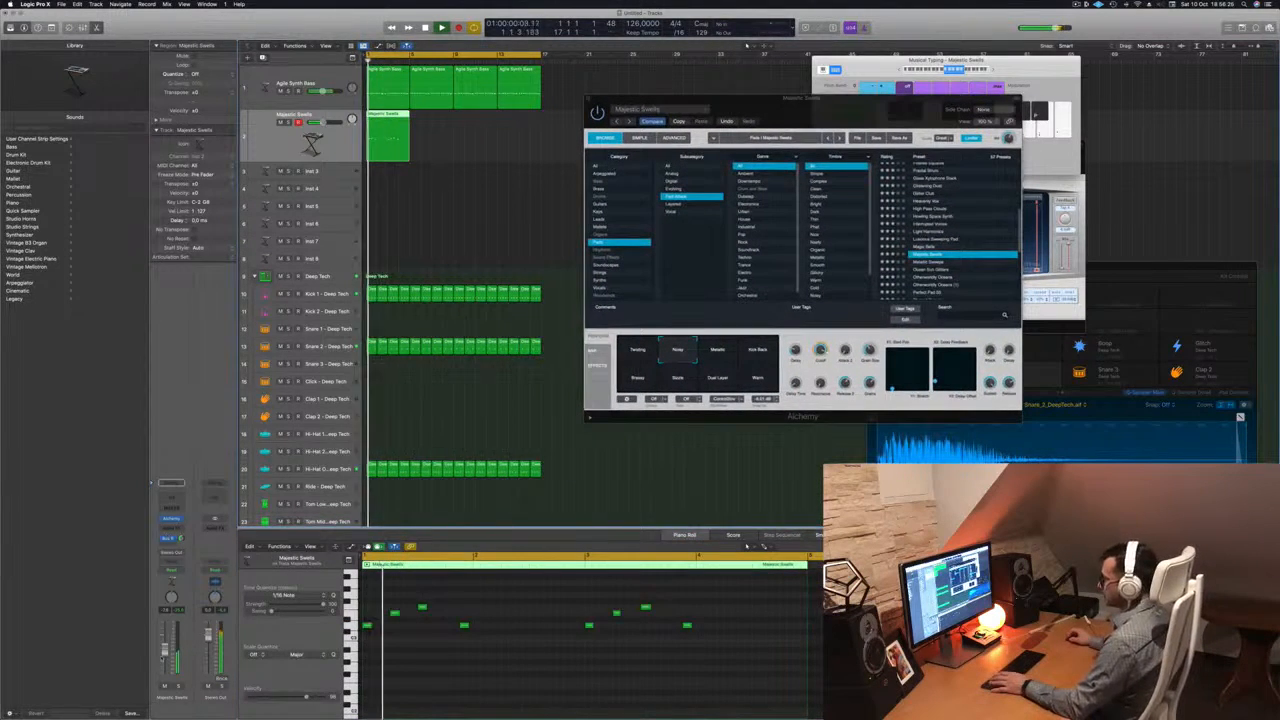
click(170, 543)
mouse_move(208, 555)
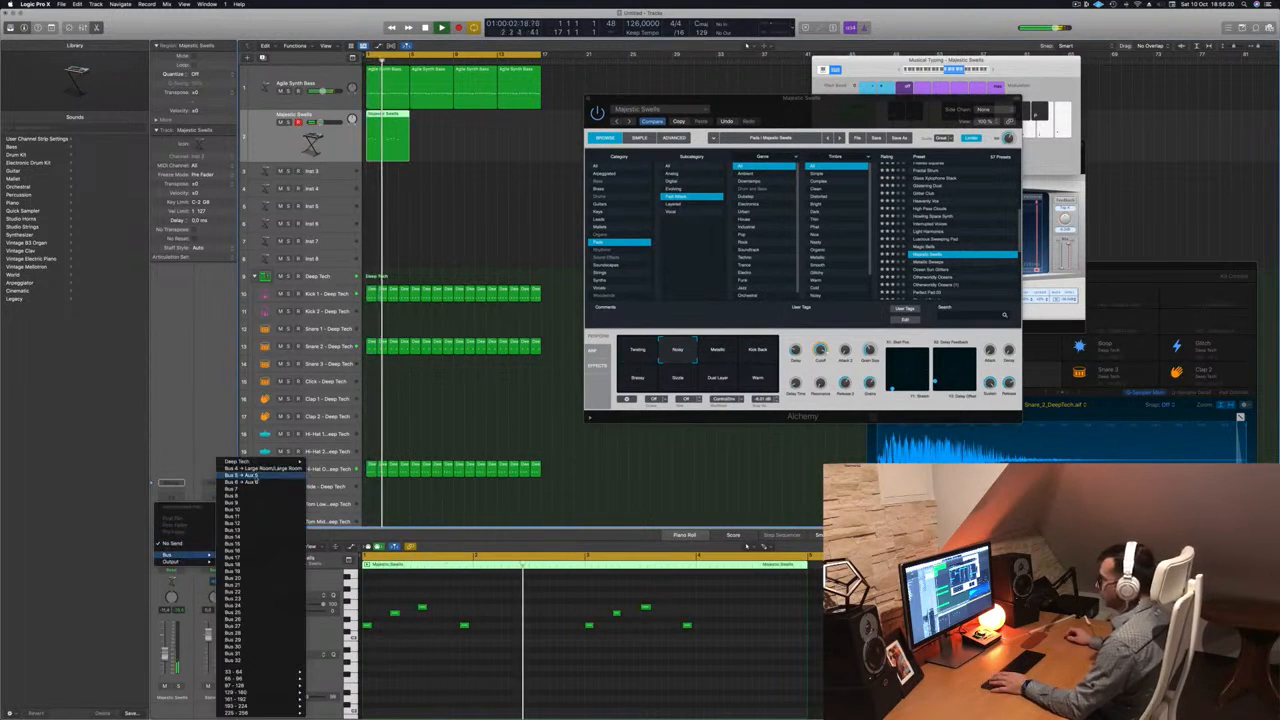
click(255, 476)
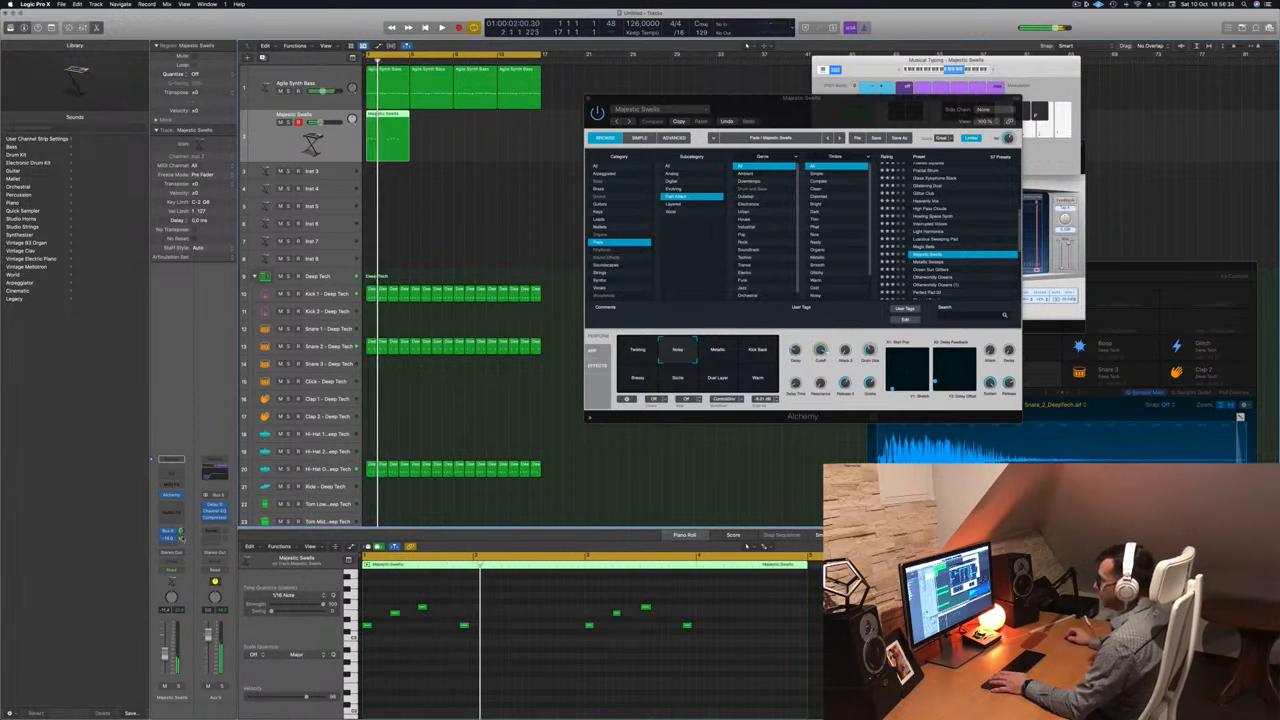
key(Return)
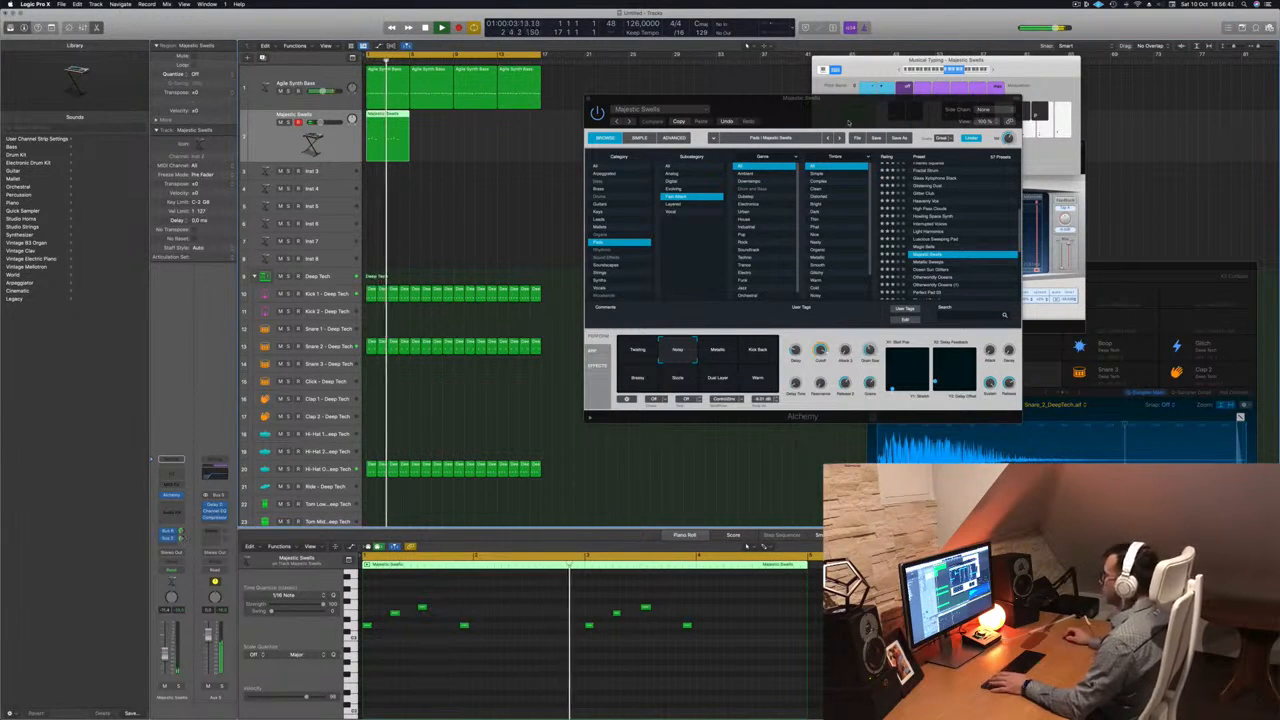
Shift the Alchemy window slightly and copy the four-bar Majestic Swells region to bar 5.
drag(844, 121, 843, 119)
drag(395, 122, 437, 120)
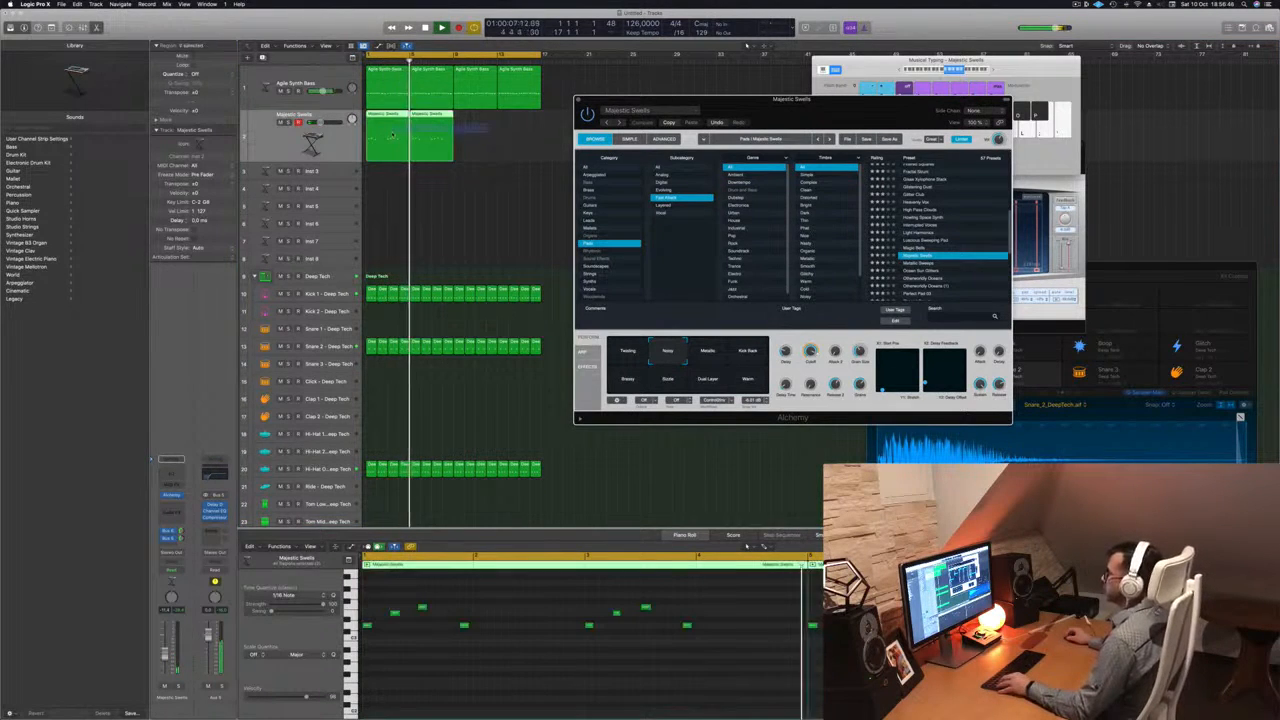
Repeat the two Majestic Swells regions to fill bars 9 to 17 and move the Alchemy window aside.
key(super+r)
drag(825, 106, 724, 130)
Audition the Majestic Swells performance snapshots from Metallic and Kick Back through Breezy, Dual Layer and Warm during playback.
click(608, 384)
click(652, 380)
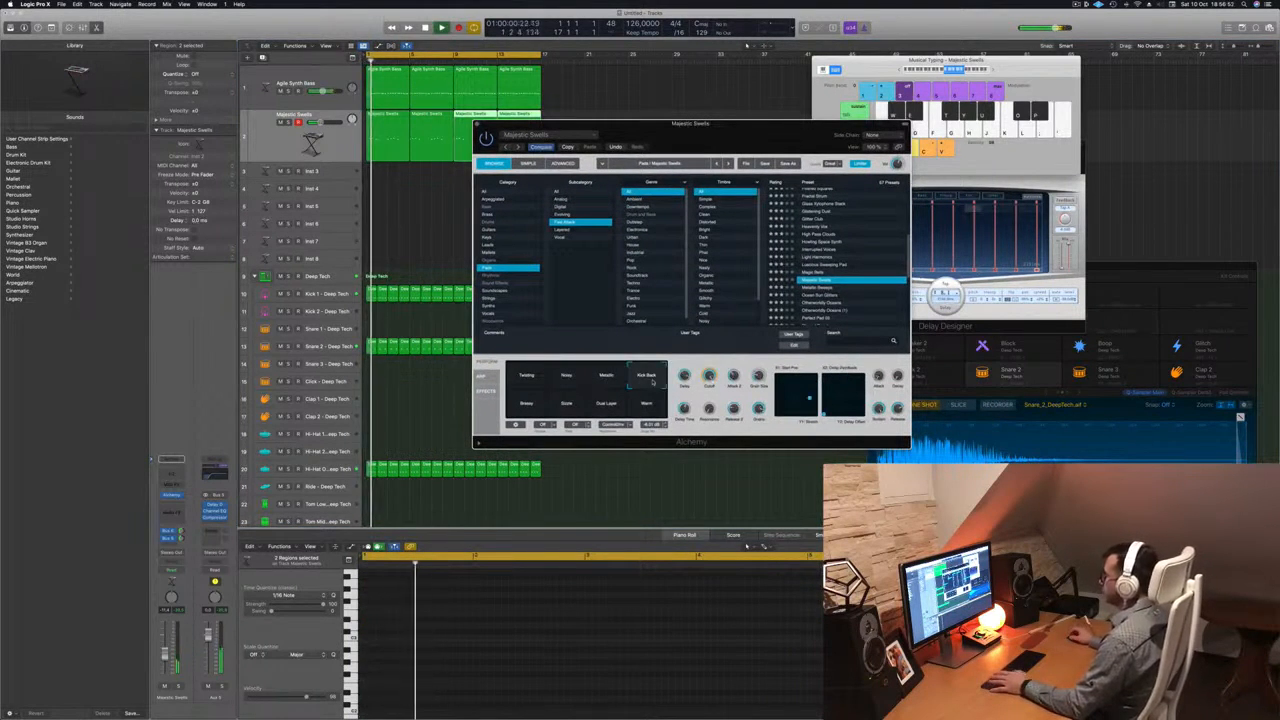
click(527, 403)
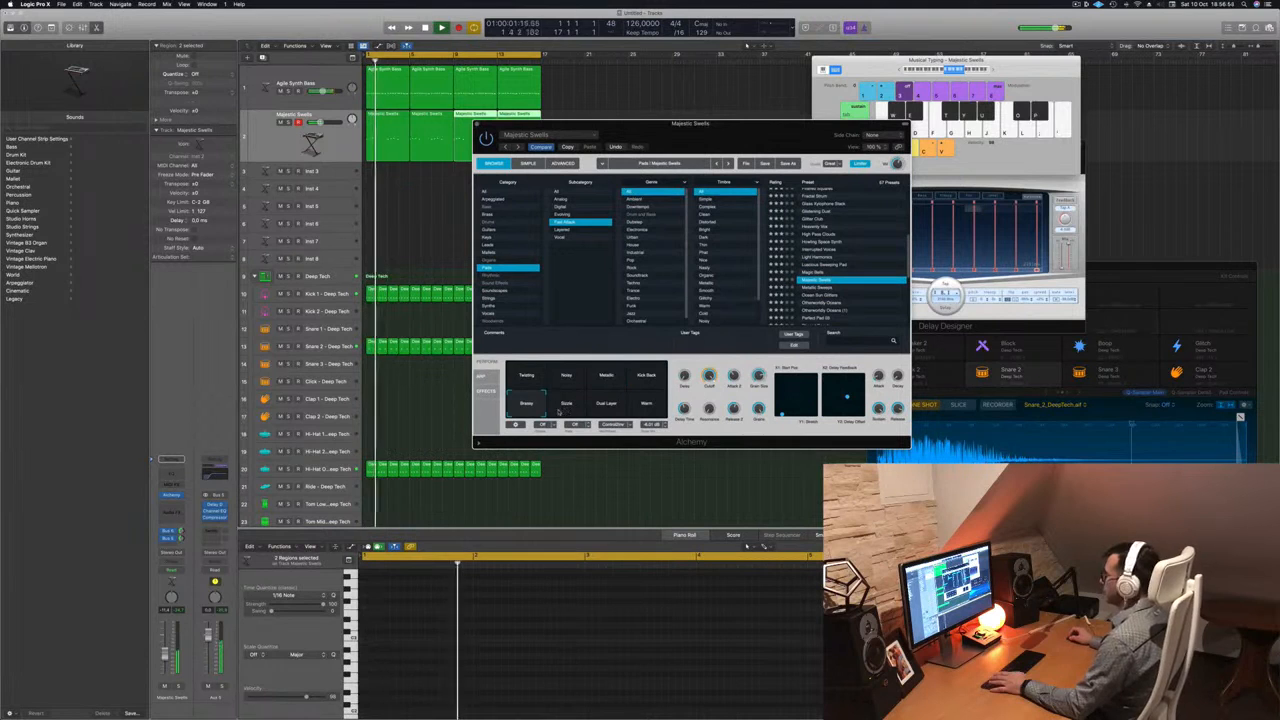
click(567, 405)
click(606, 405)
click(648, 405)
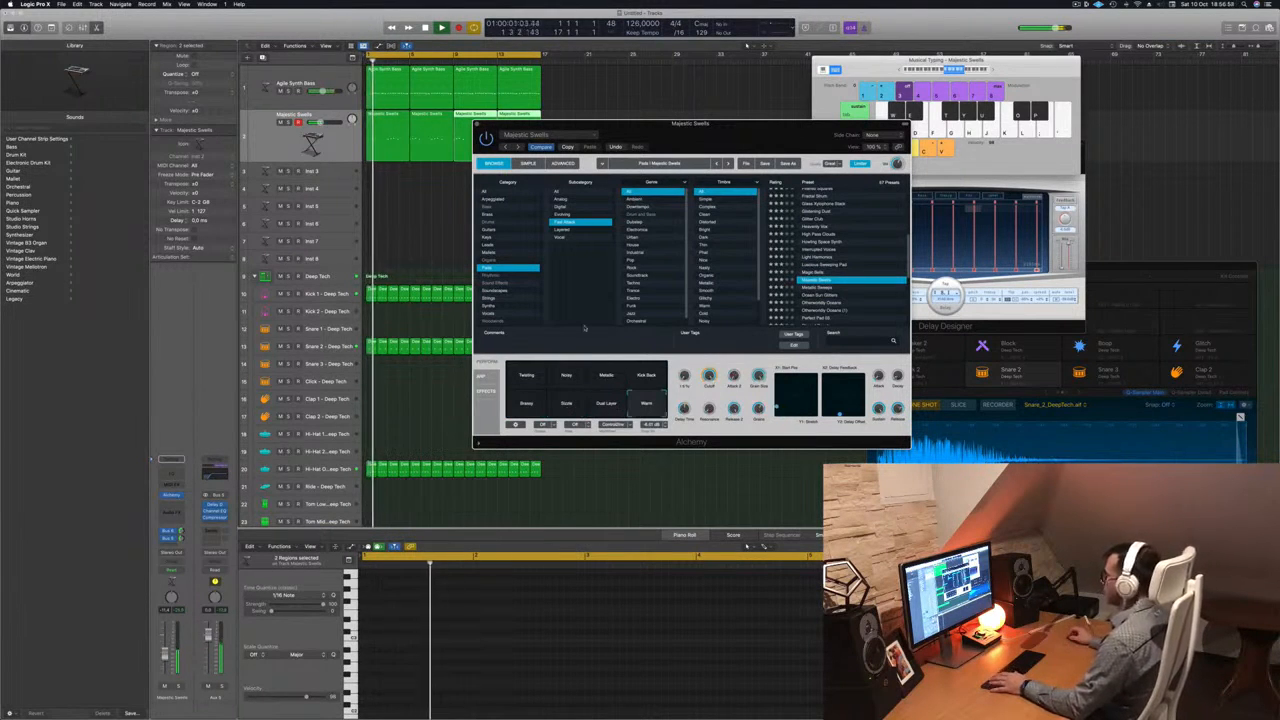
drag(709, 140, 642, 152)
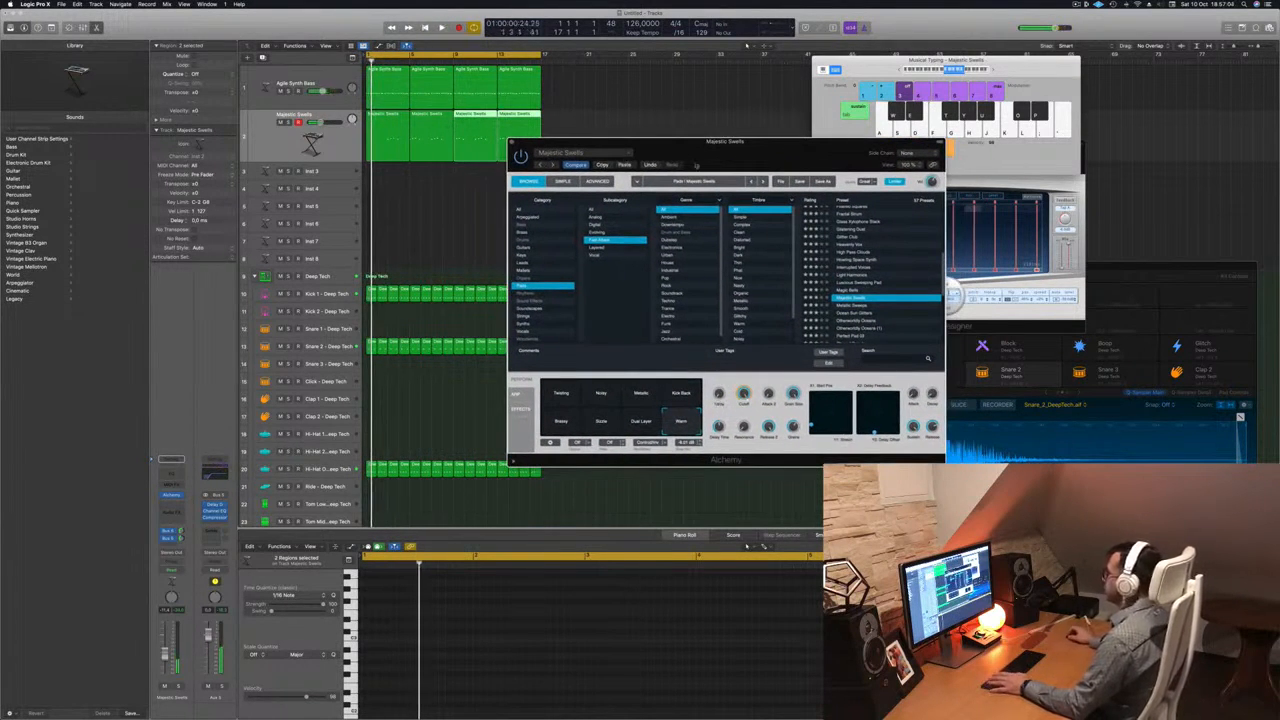
Audition the pad presets Metallic Sweeps and Otherworldly Oceans, and load Perfect Pad 03 for the melody.
scroll(857, 262, down, 2)
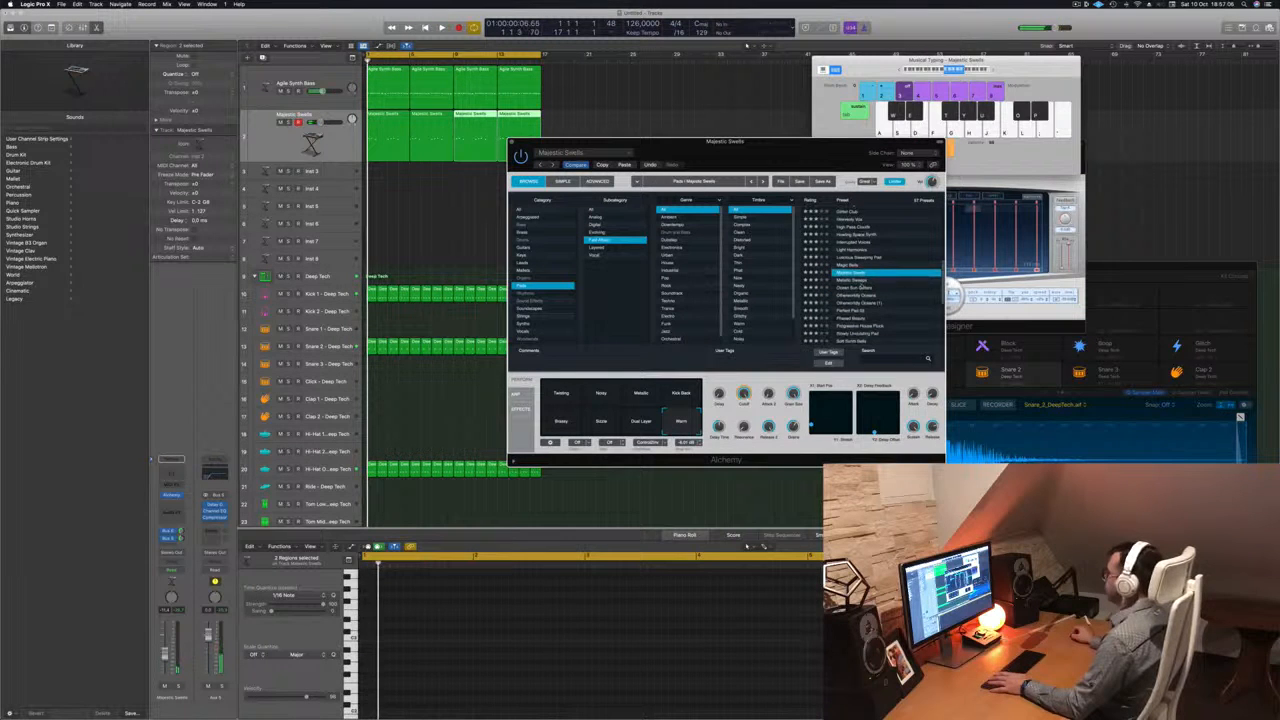
click(862, 286)
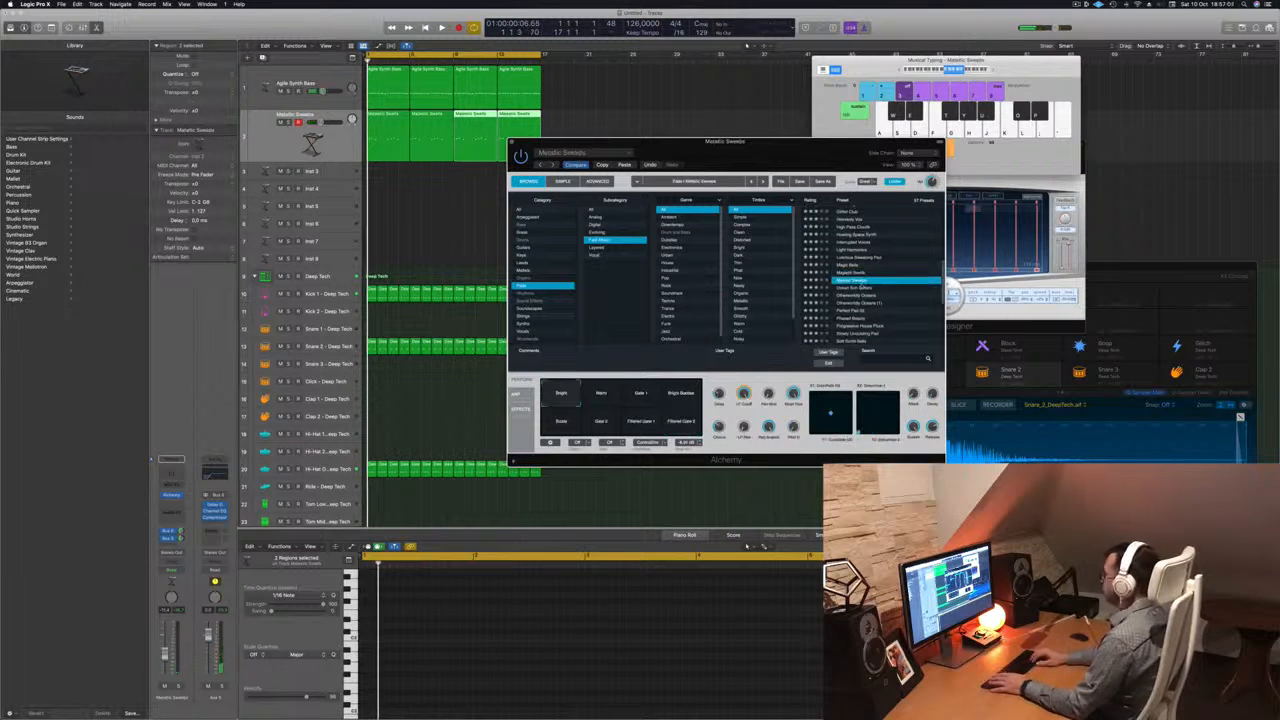
scroll(862, 286, down, 2)
click(862, 286)
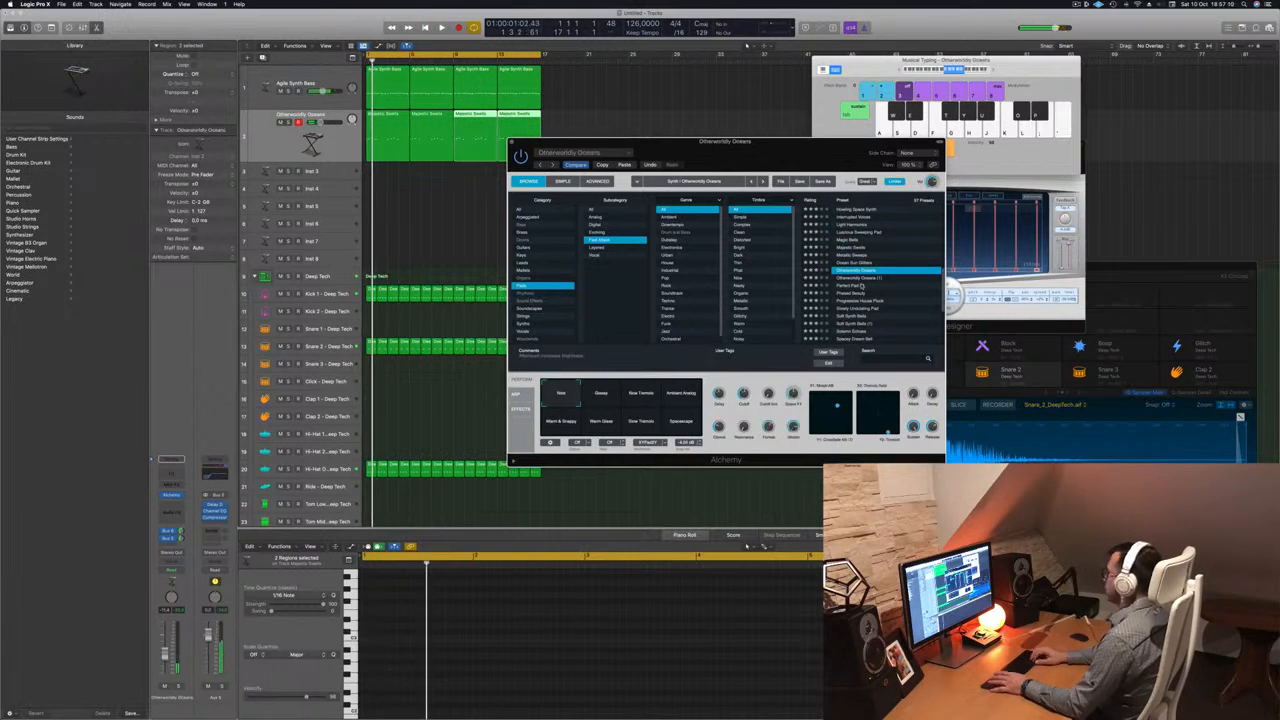
key(Down)
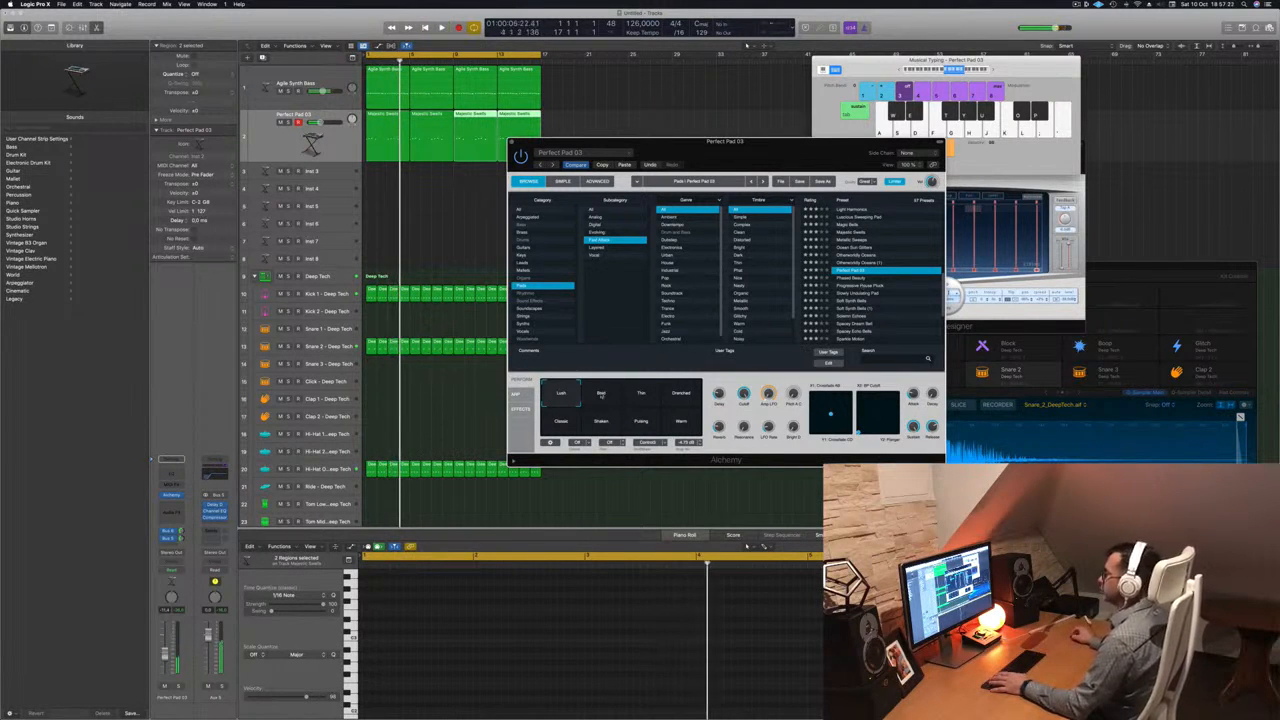
Audition the remaining Perfect Pad 03 snapshots, including Thin, Distorted, Classic and Warm, and return to Lush.
click(643, 398)
click(675, 398)
click(561, 420)
click(601, 420)
click(645, 423)
click(681, 422)
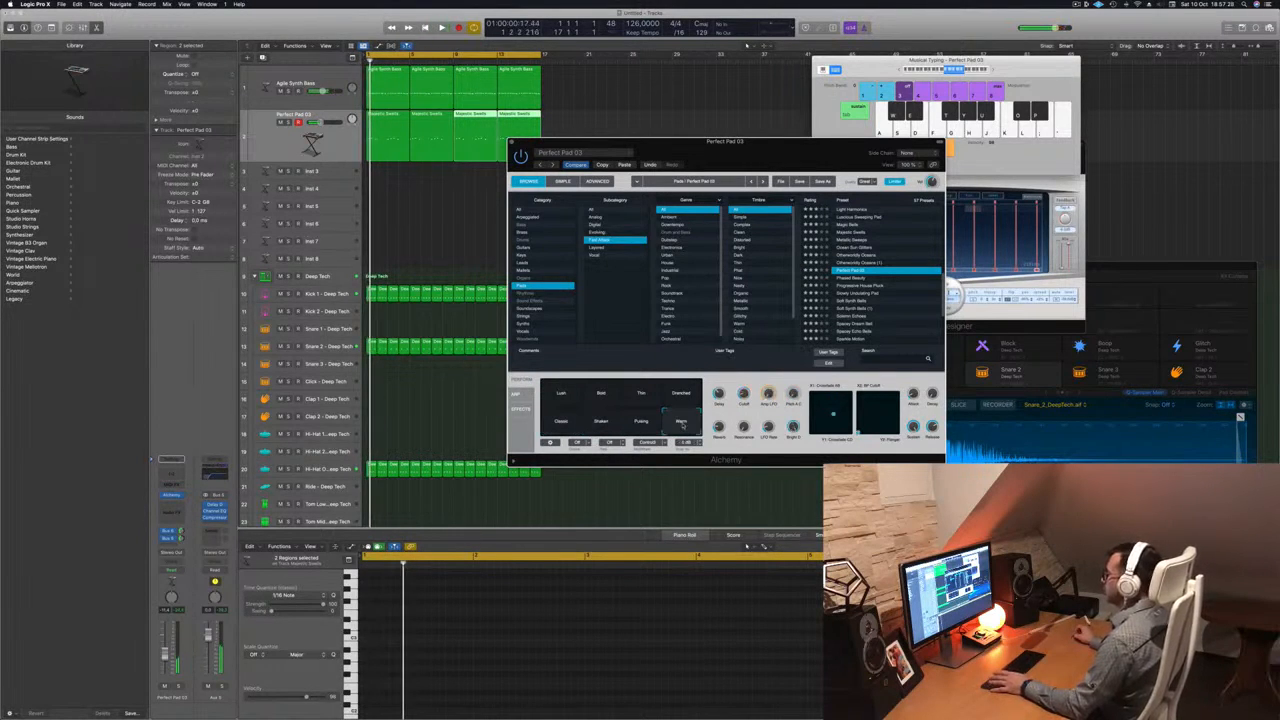
click(561, 393)
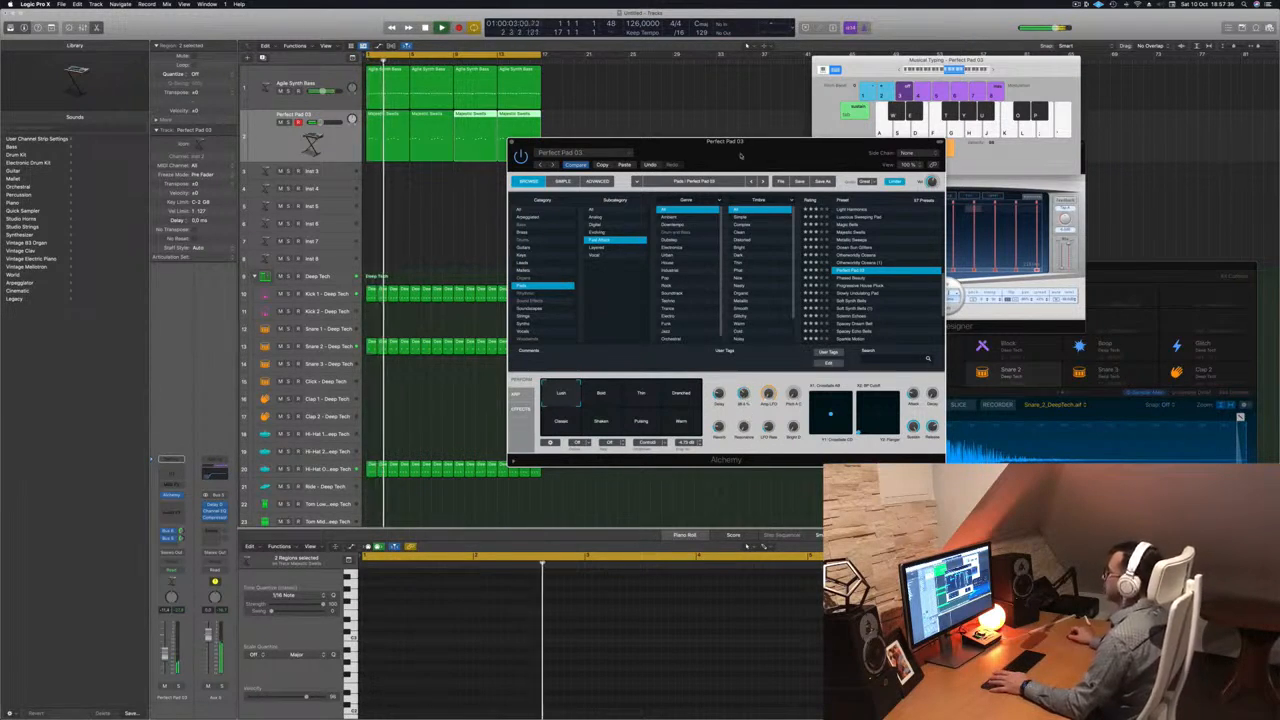
Close the Alchemy window and copy the first Agile Synth Bass region to the Inst 3 track at bar 1.
drag(733, 157, 815, 170)
click(594, 155)
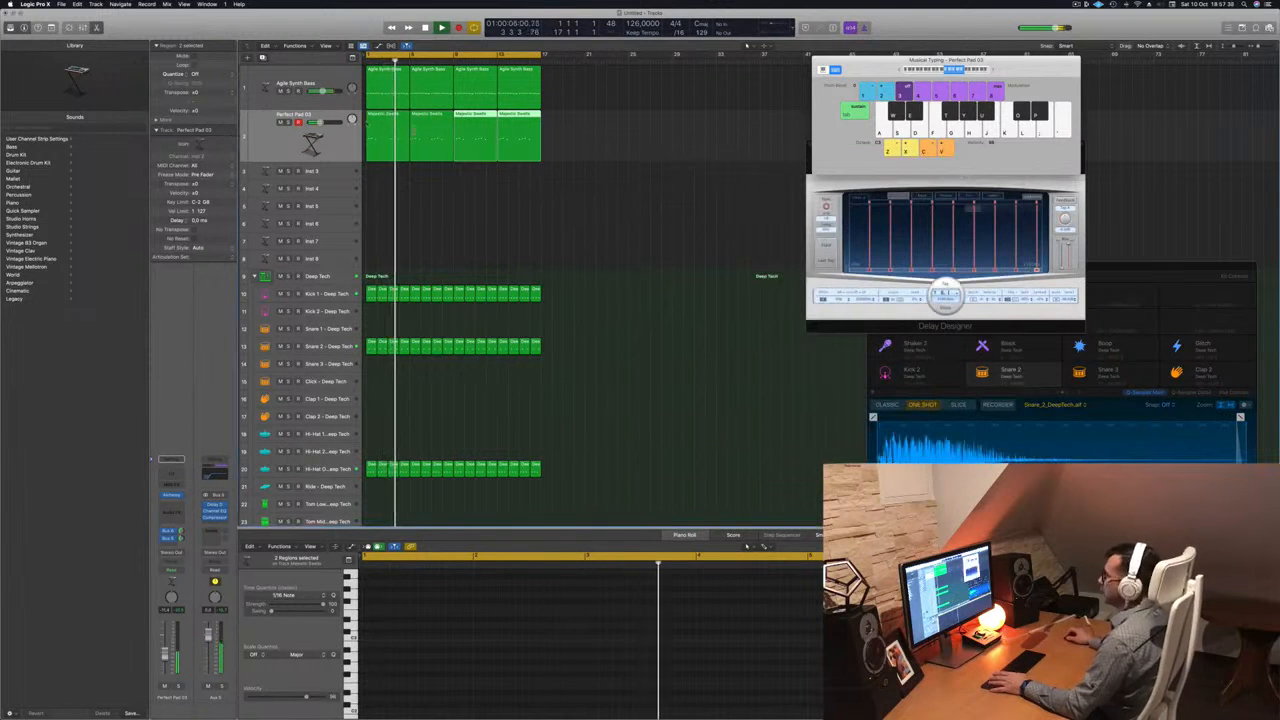
click(292, 142)
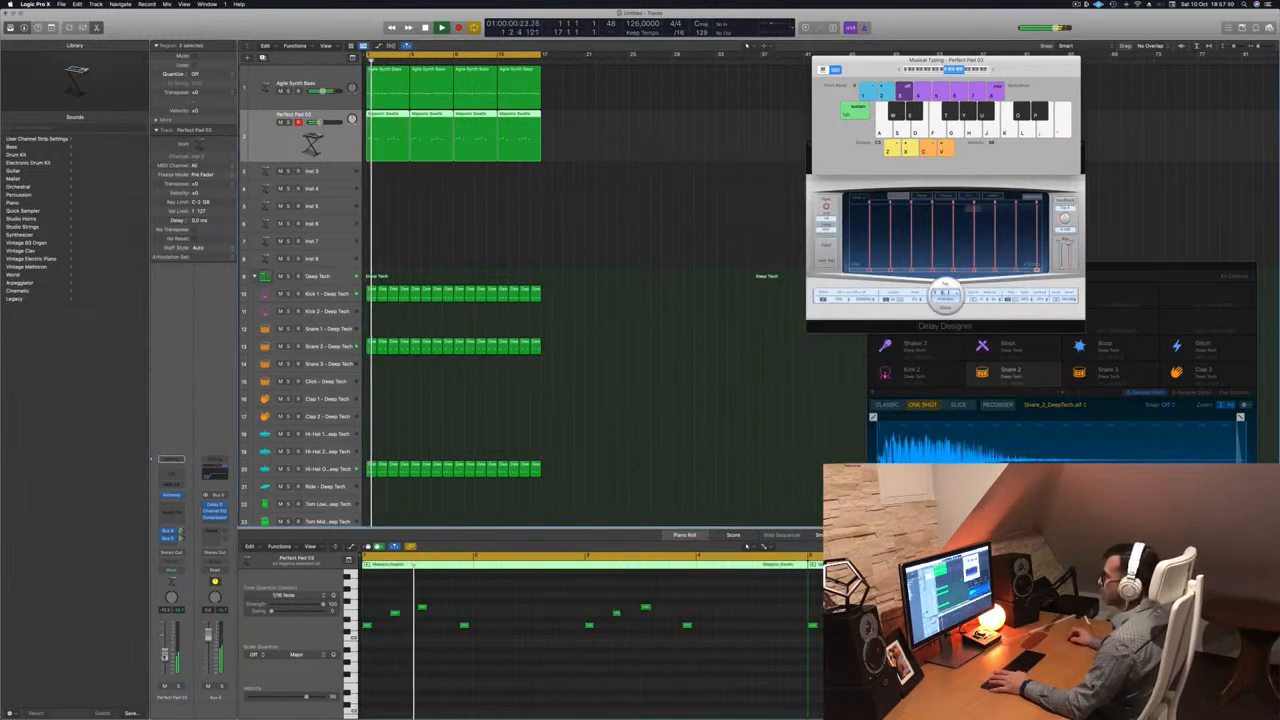
click(593, 241)
drag(370, 91, 373, 178)
key(space)
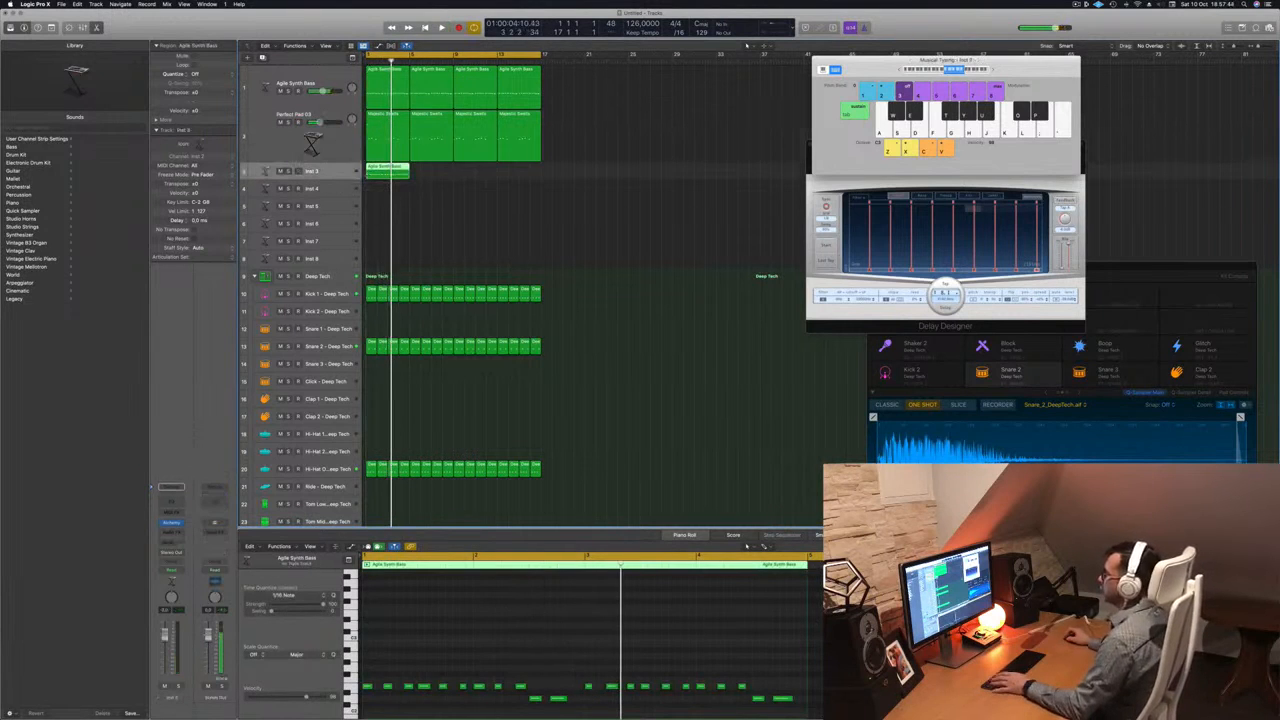
Delete the repeated short notes in the copied bass region, keeping the first note of each pitch group.
scroll(499, 702, left, 2)
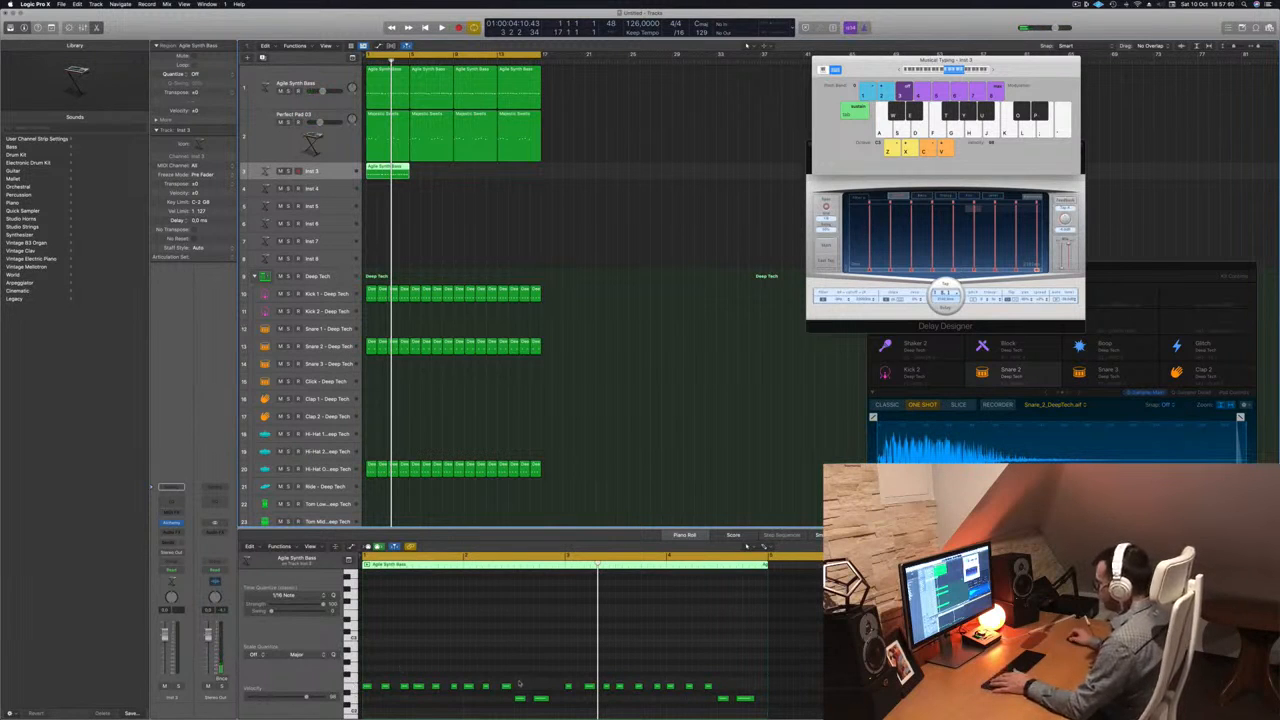
drag(530, 680, 377, 686)
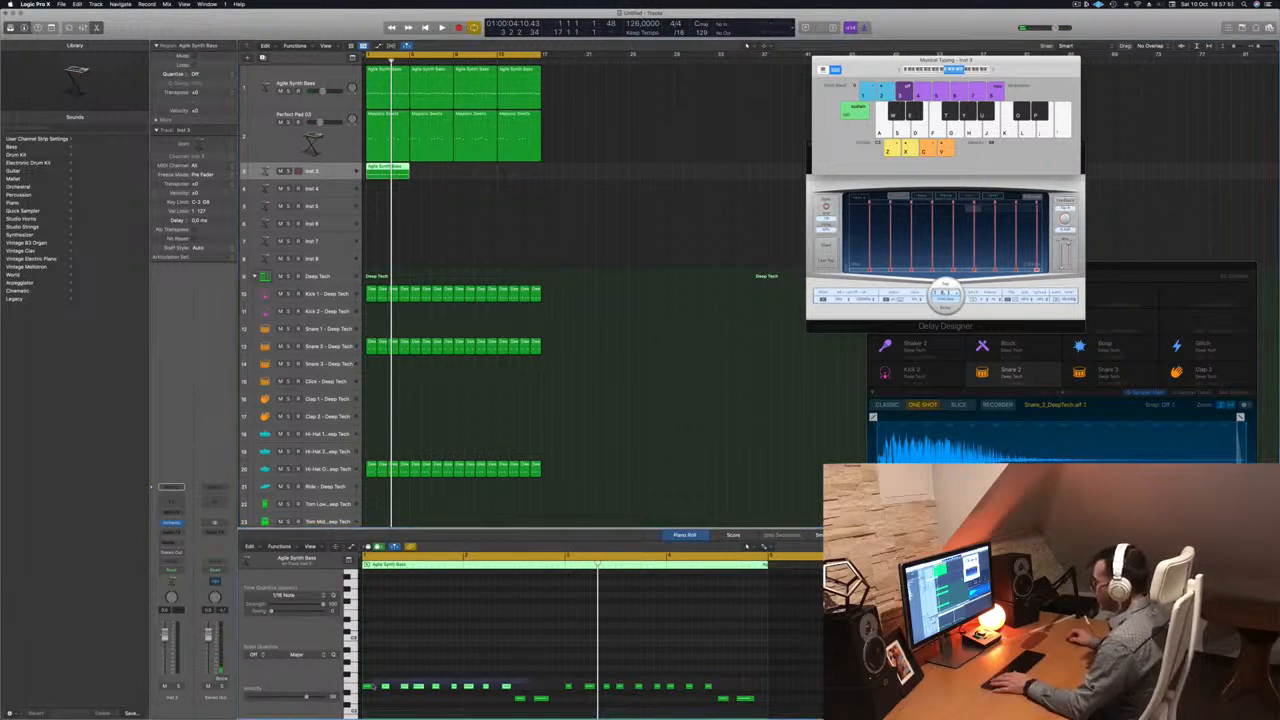
key(Delete)
drag(735, 666, 616, 690)
key(Delete)
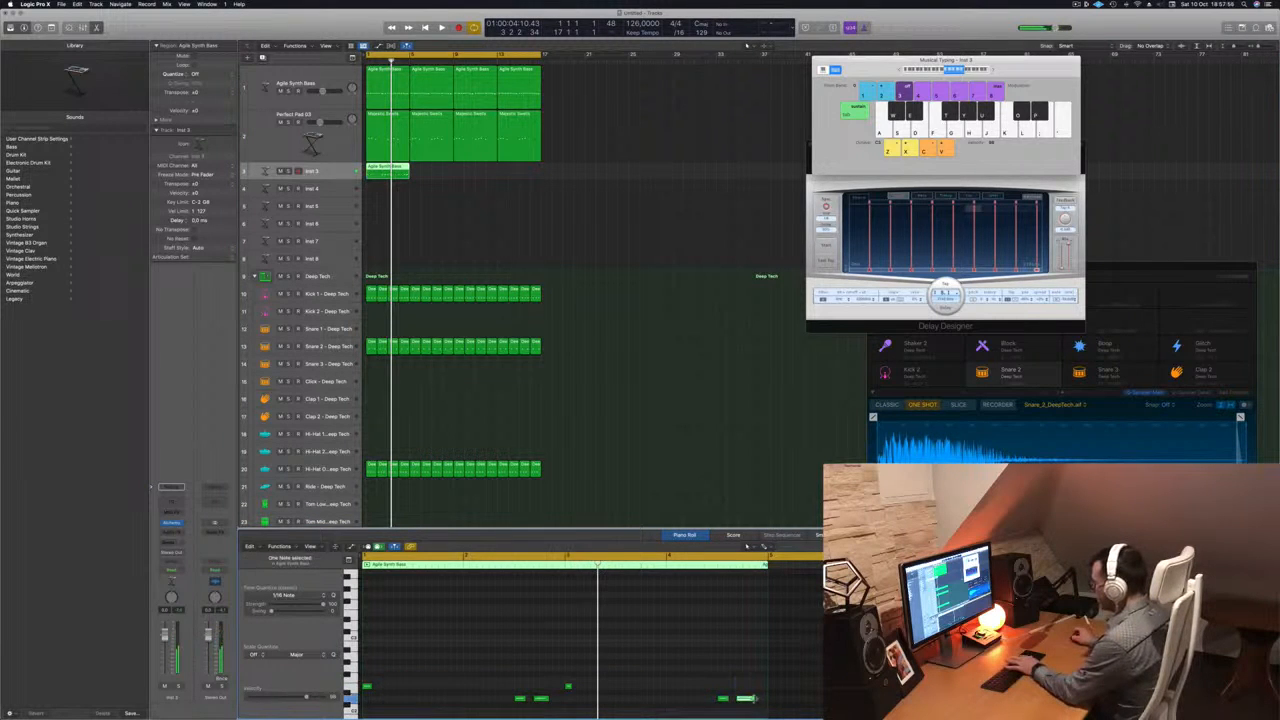
key(Delete)
Reduce the copied region to four notes, lengthen each up to the next note, and play the result.
drag(606, 667, 563, 696)
click(722, 696)
key(Return)
key(space)
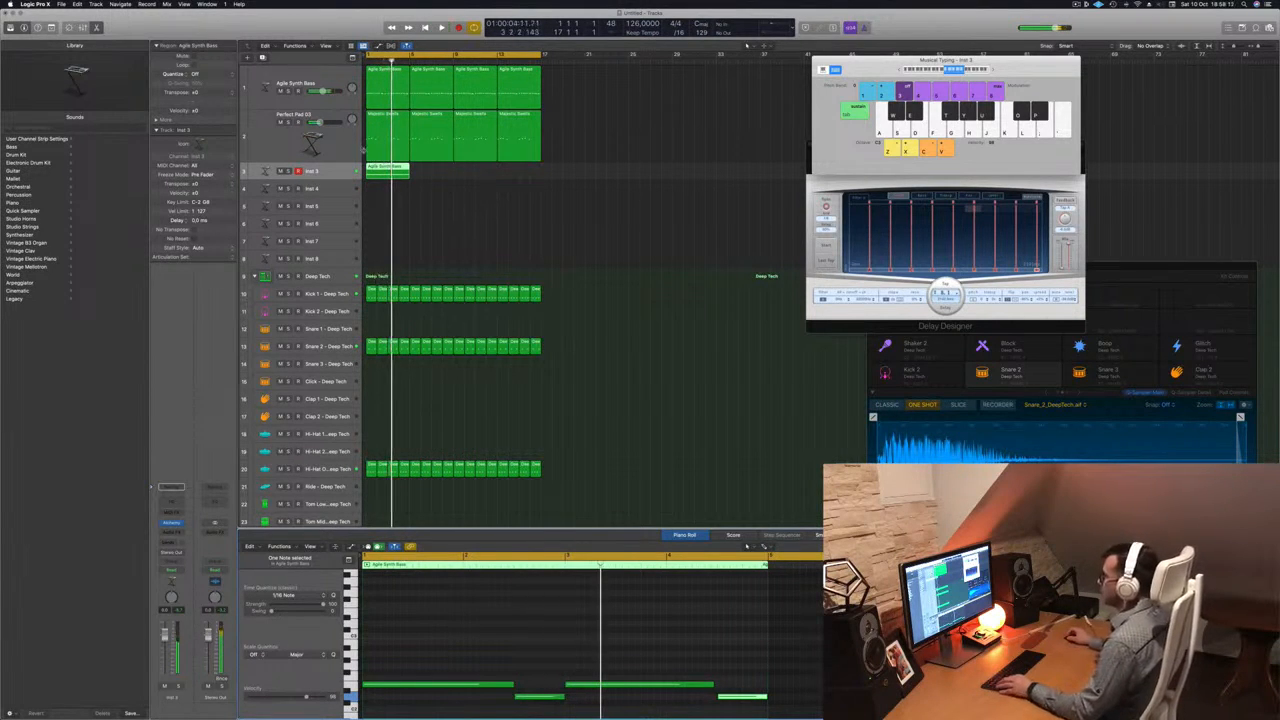
Select all notes in the Inst 3 region and duplicate them one octave higher.
mouse_move(380, 166)
mouse_down()
mouse_move(433, 176)
mouse_move(381, 175)
mouse_up()
click(438, 600)
key(super+a)
drag(415, 686, 415, 617)
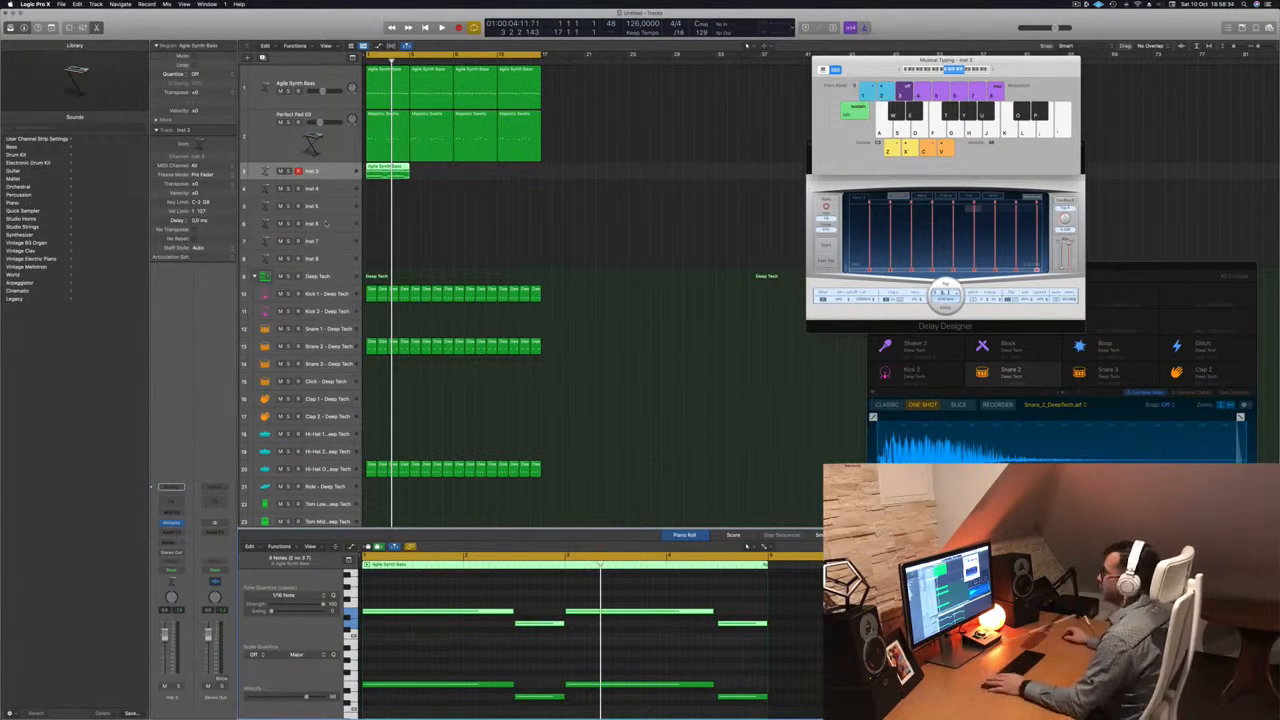
Open Alchemy on the Inst 3 track, load 1970s Analog Arp from the Arpeggiated category, and move the window off the regions.
click(172, 524)
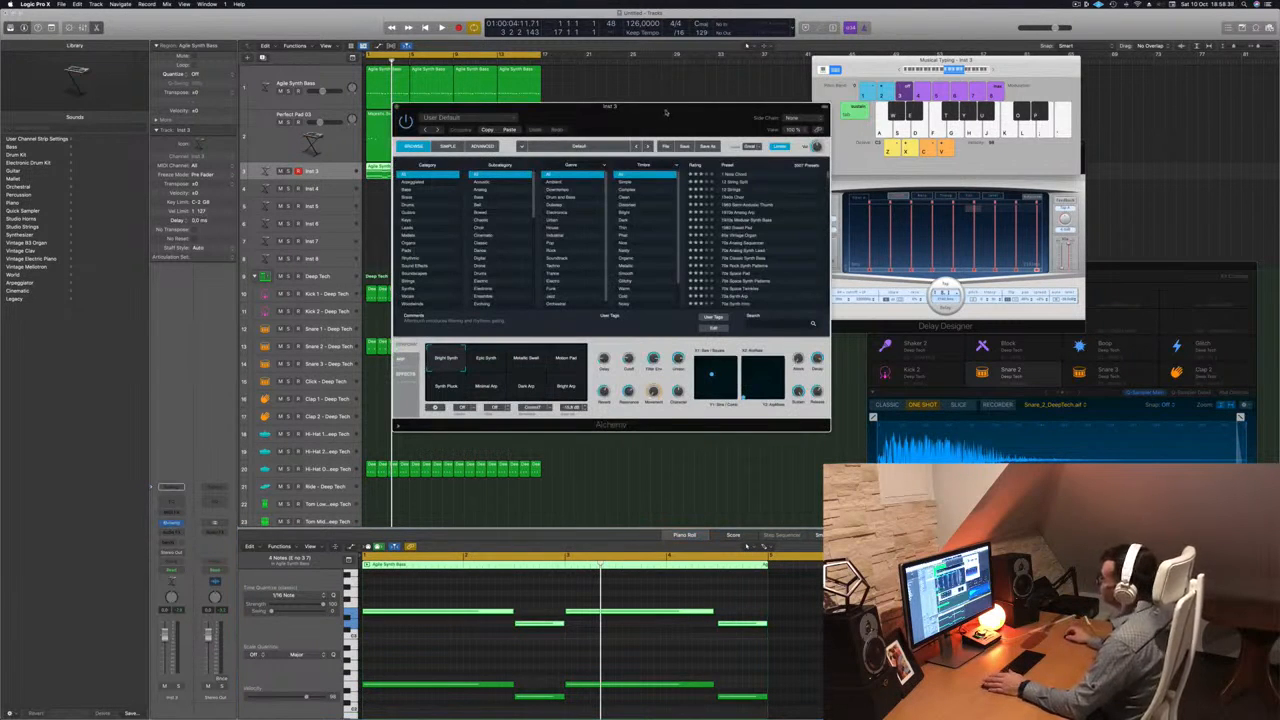
drag(666, 112, 638, 132)
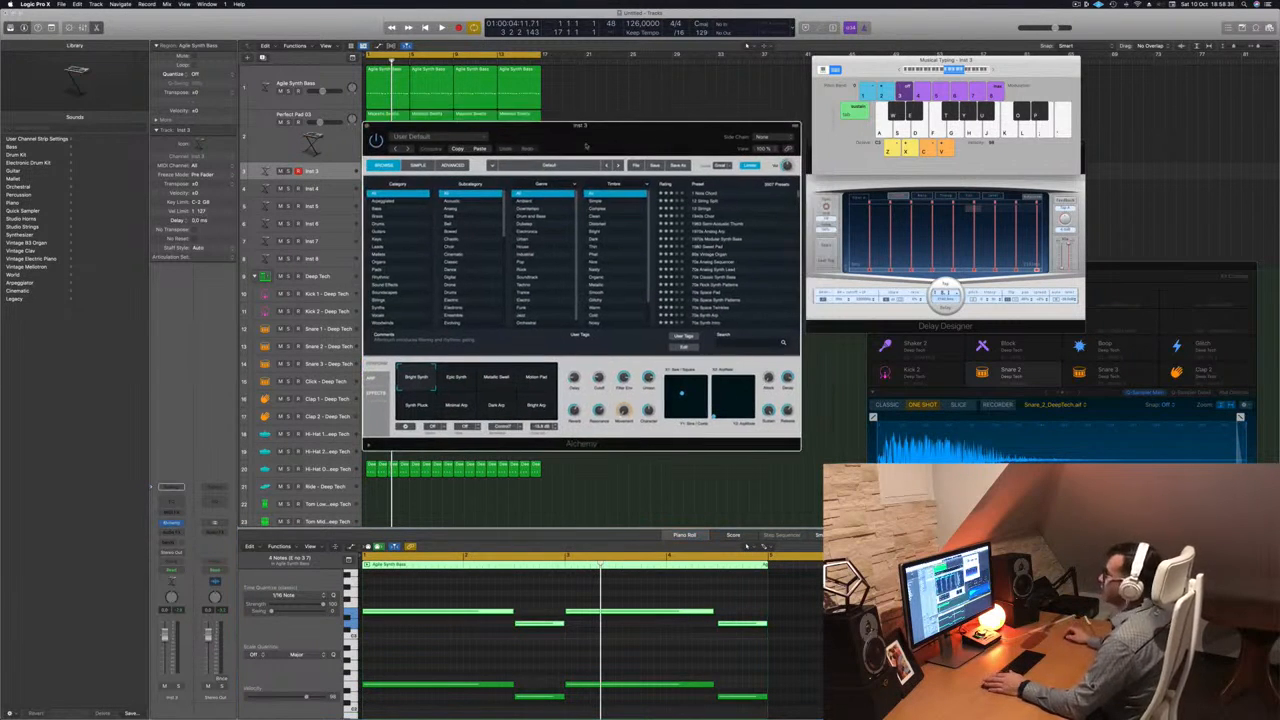
click(386, 201)
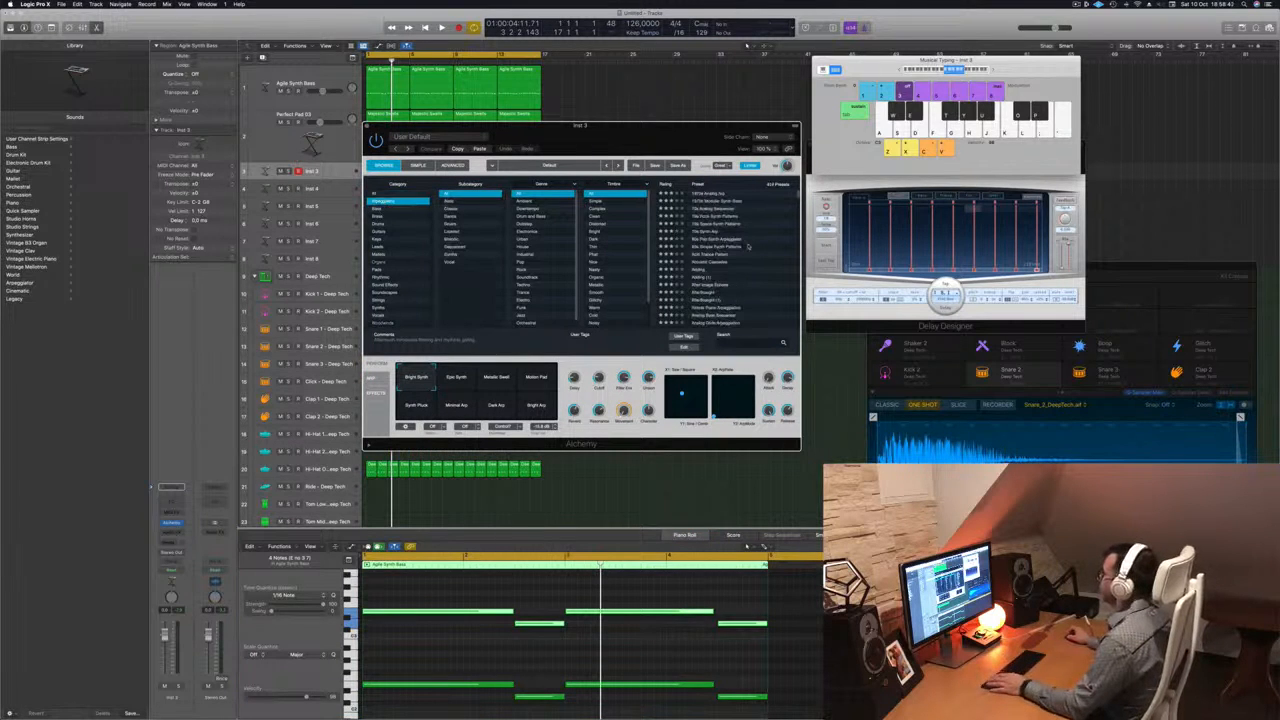
drag(625, 138, 706, 153)
drag(620, 123, 826, 258)
Copy the four-bar arp region so it repeats through bar 17, and reposition the Alchemy window below the regions.
drag(376, 170, 470, 178)
shift+click(383, 171)
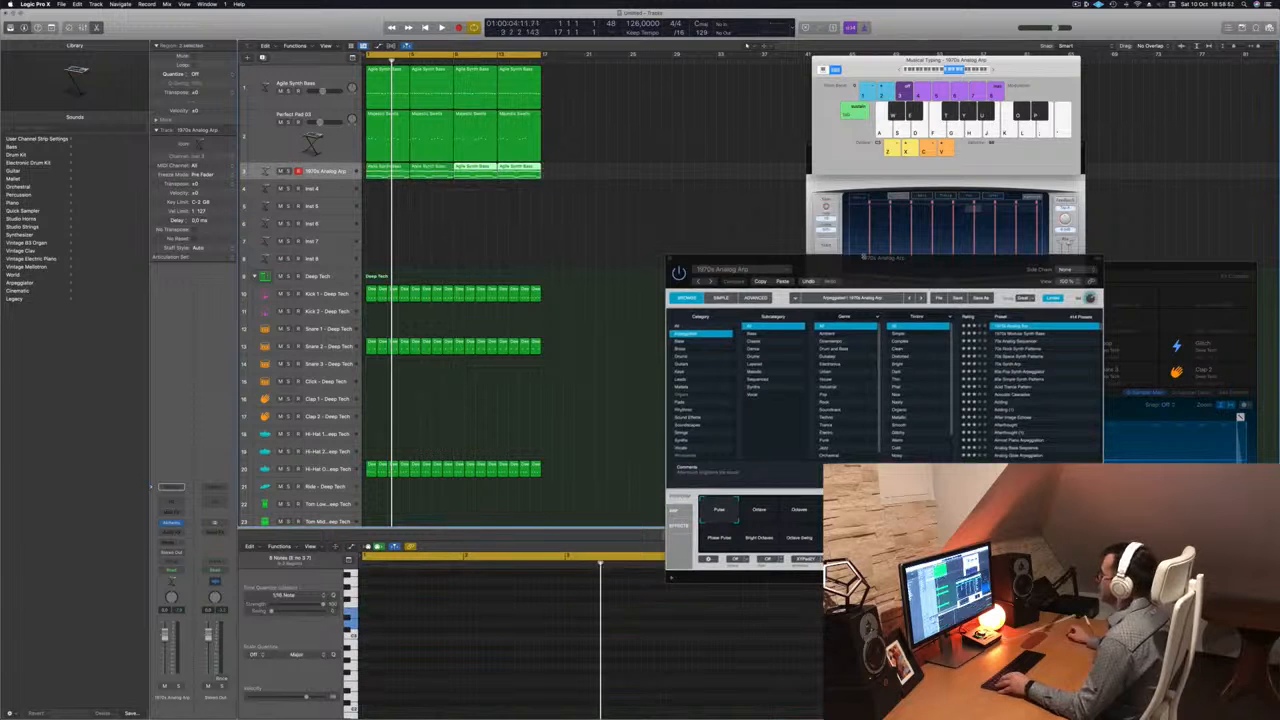
drag(875, 274, 676, 224)
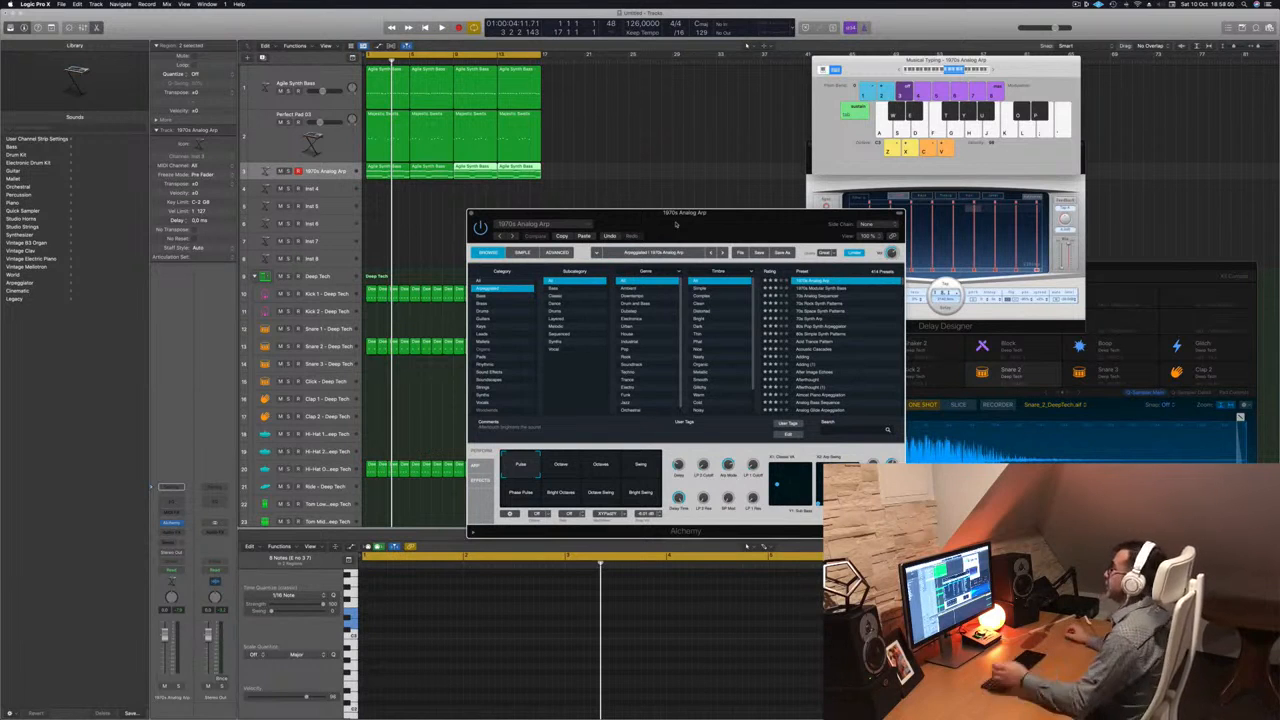
drag(676, 224, 550, 216)
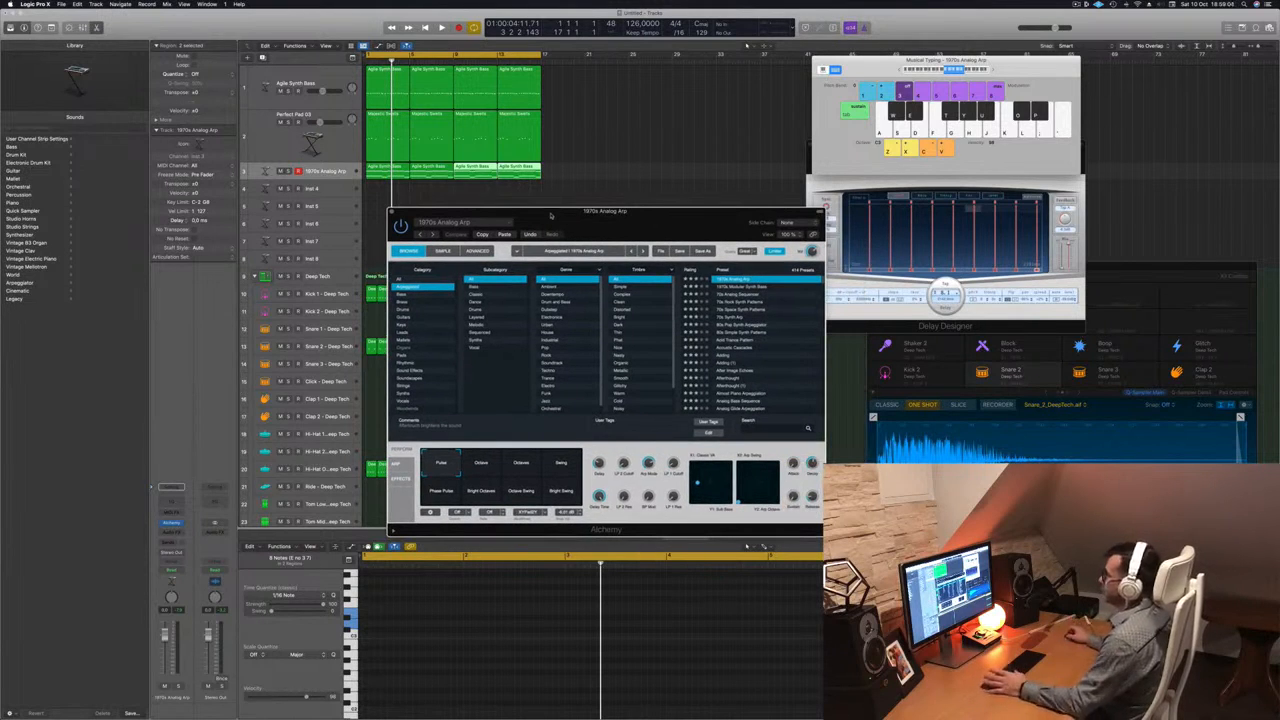
Play the arrangement and audition the 1970s Analog Arp snapshots from Octave through Bright Swing, returning to Pulse.
click(324, 175)
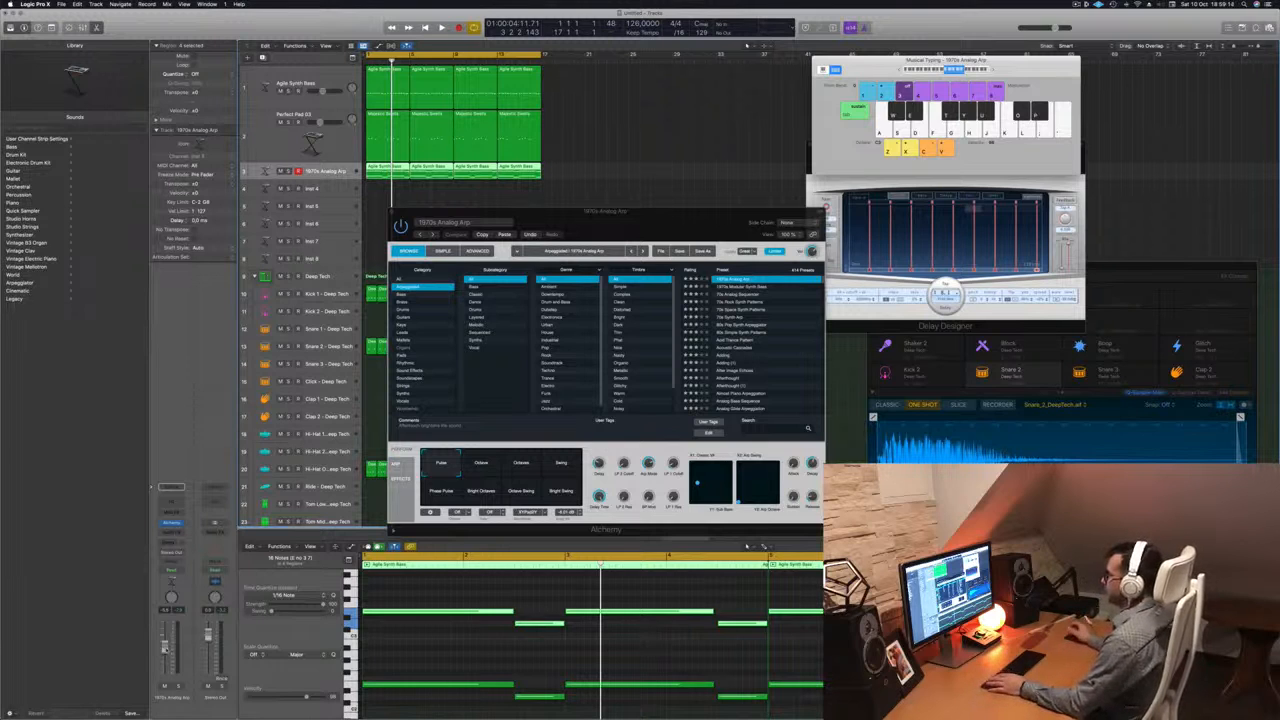
key(space)
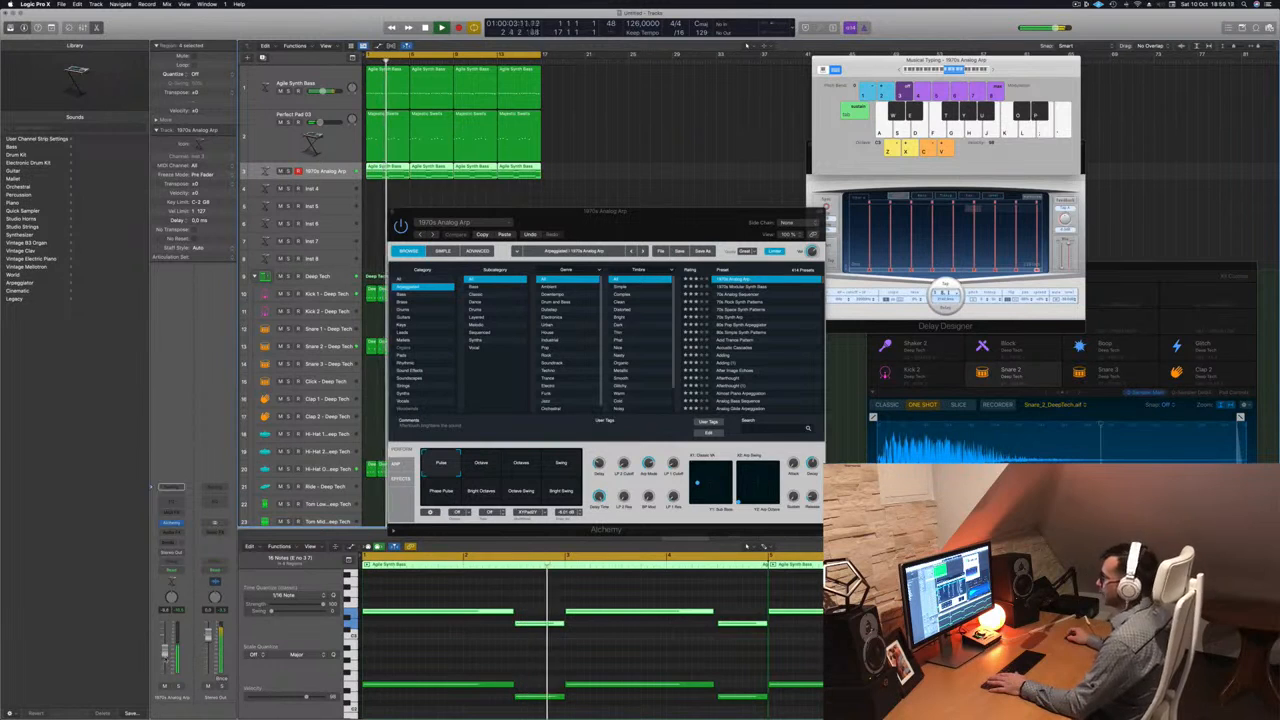
click(481, 464)
click(521, 464)
click(561, 464)
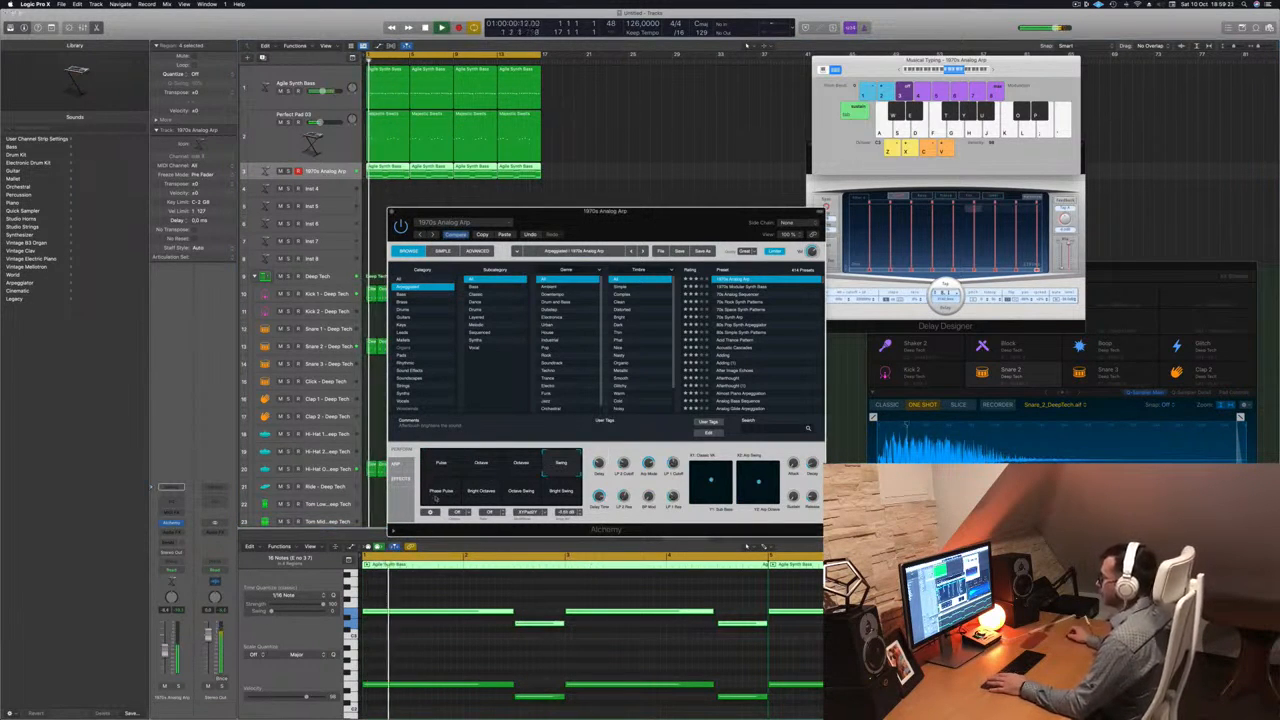
click(441, 496)
click(482, 495)
click(521, 496)
click(561, 496)
click(441, 464)
Lower the 1970s Analog Arp track's volume slightly, move the Alchemy window clear, and stop playback.
key(space)
drag(165, 648, 165, 651)
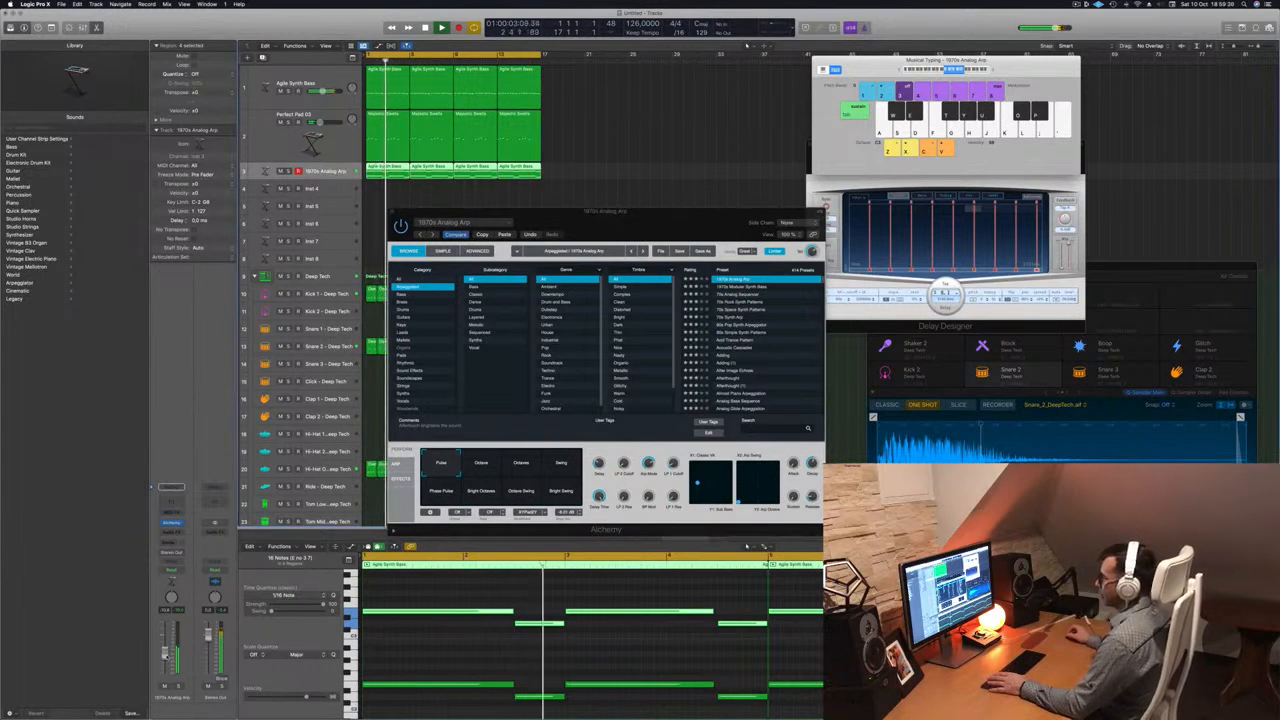
drag(693, 228, 737, 194)
key(space)
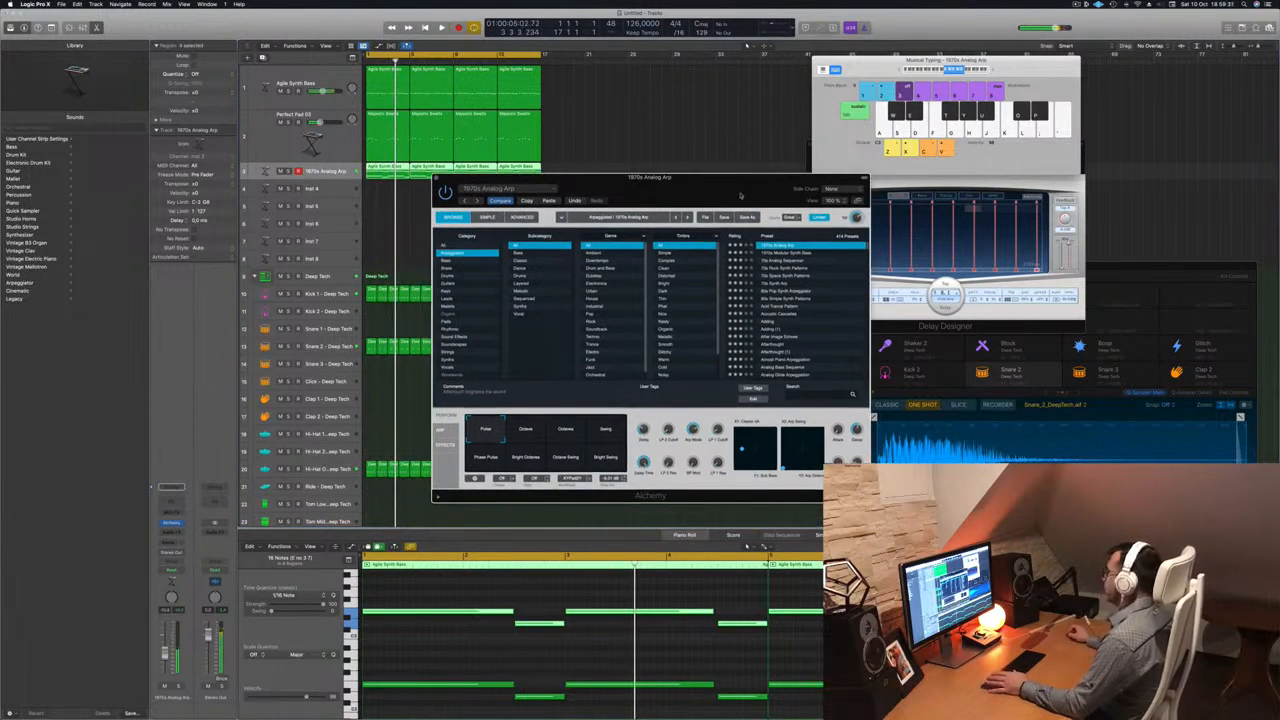
Browse further through the Arpeggiated presets and try Happy Splashes on the arp track during playback.
scroll(797, 265, down, 5)
scroll(796, 265, down, 5)
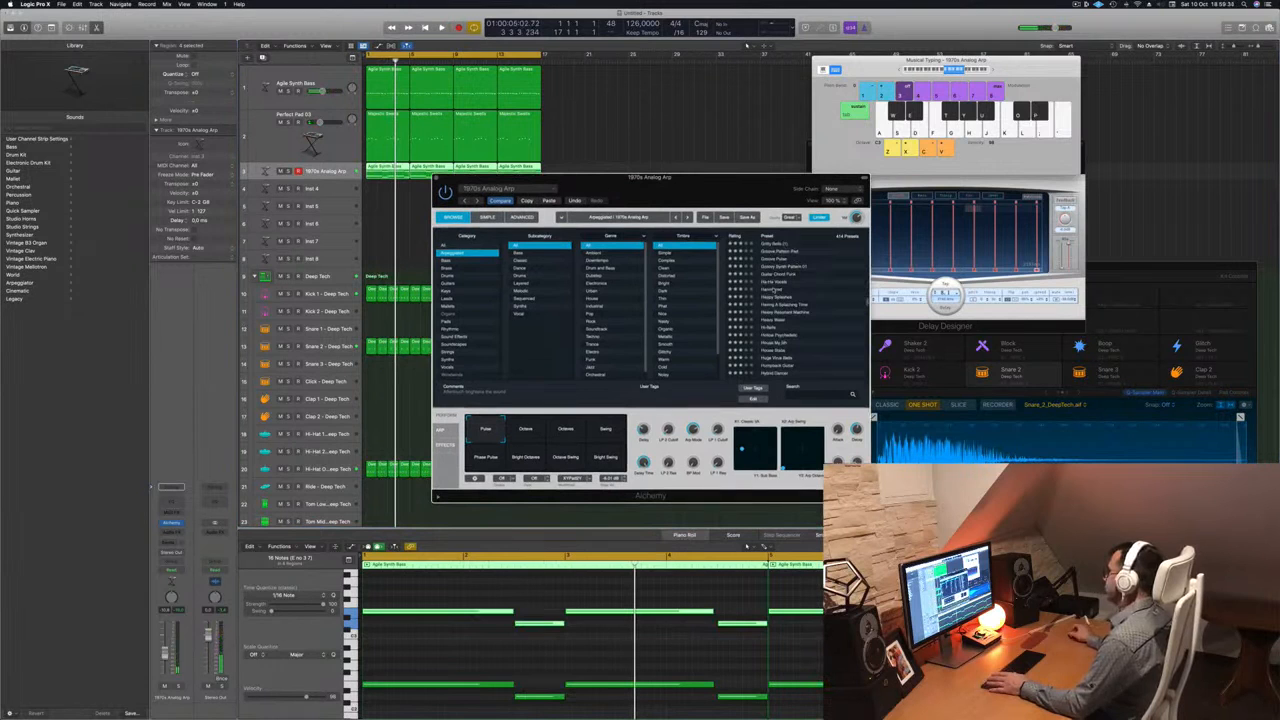
click(776, 290)
drag(698, 192, 625, 186)
key(space)
click(733, 292)
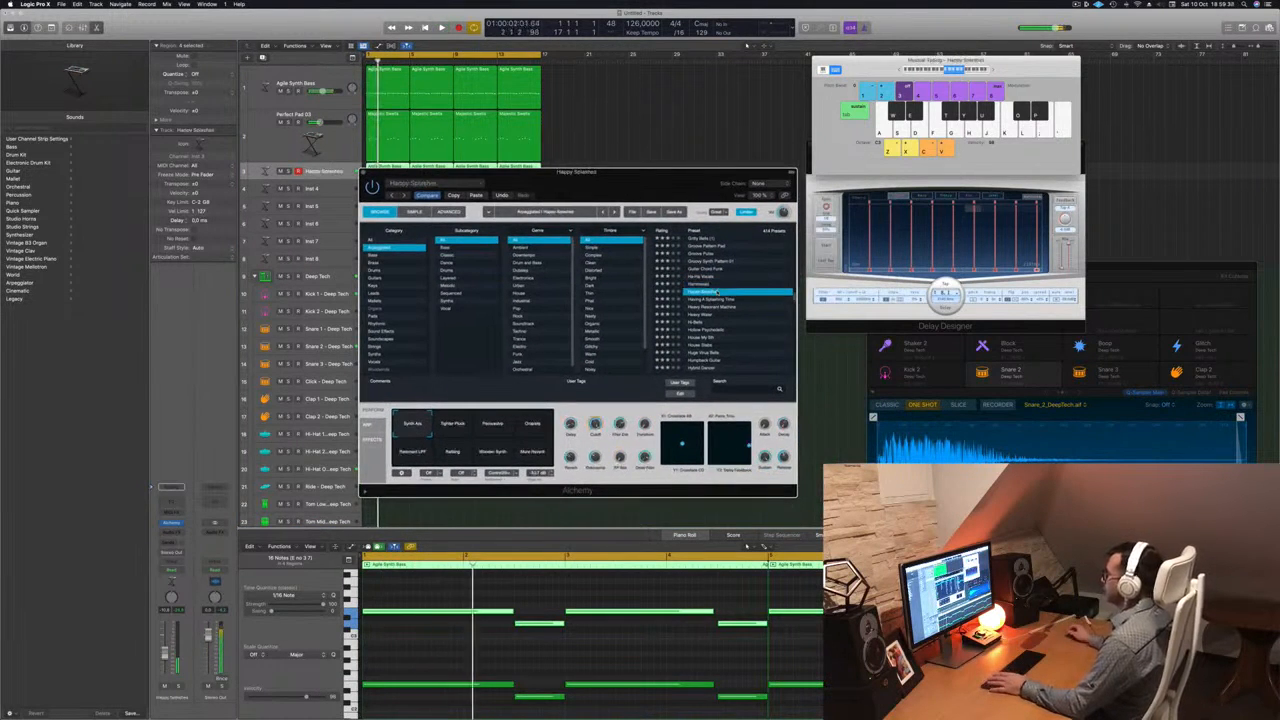
drag(672, 188, 685, 186)
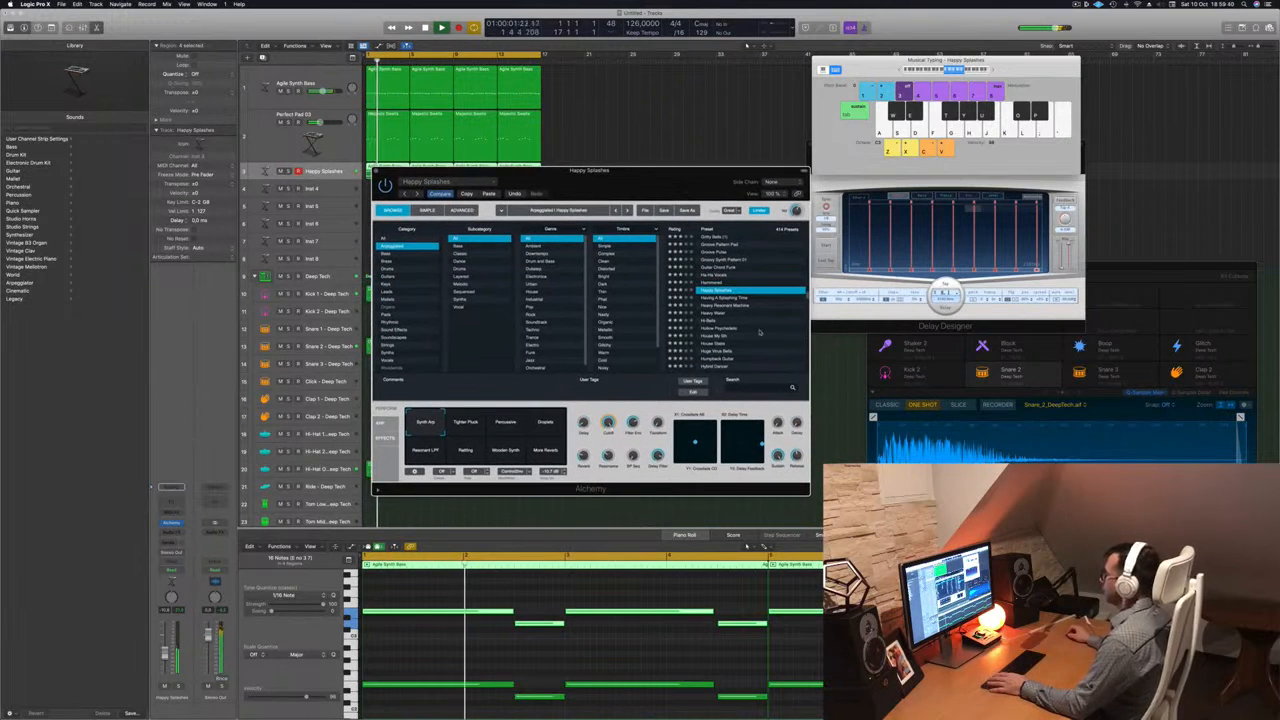
Audition the Arpeggiated presets Having A Splashing Time, Heavy Resonant Machine, Heavy Water and Hi-Bells on the arp track during playback.
click(720, 298)
click(722, 305)
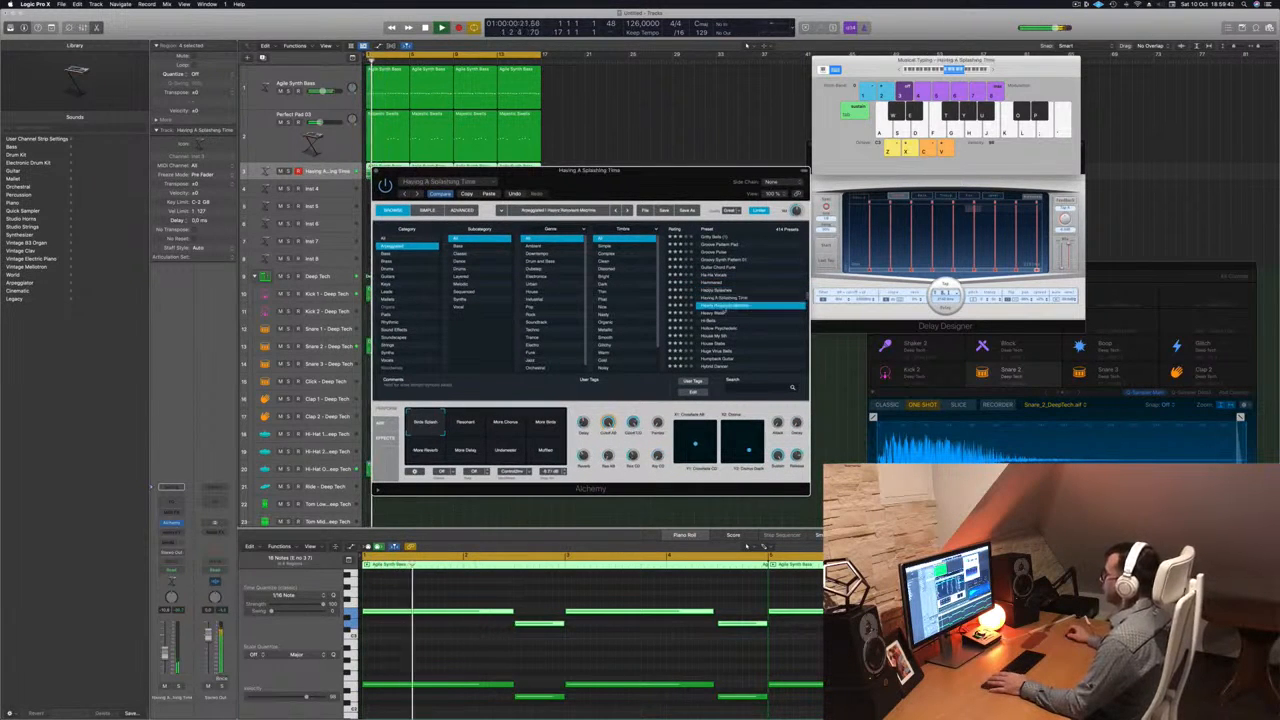
click(716, 313)
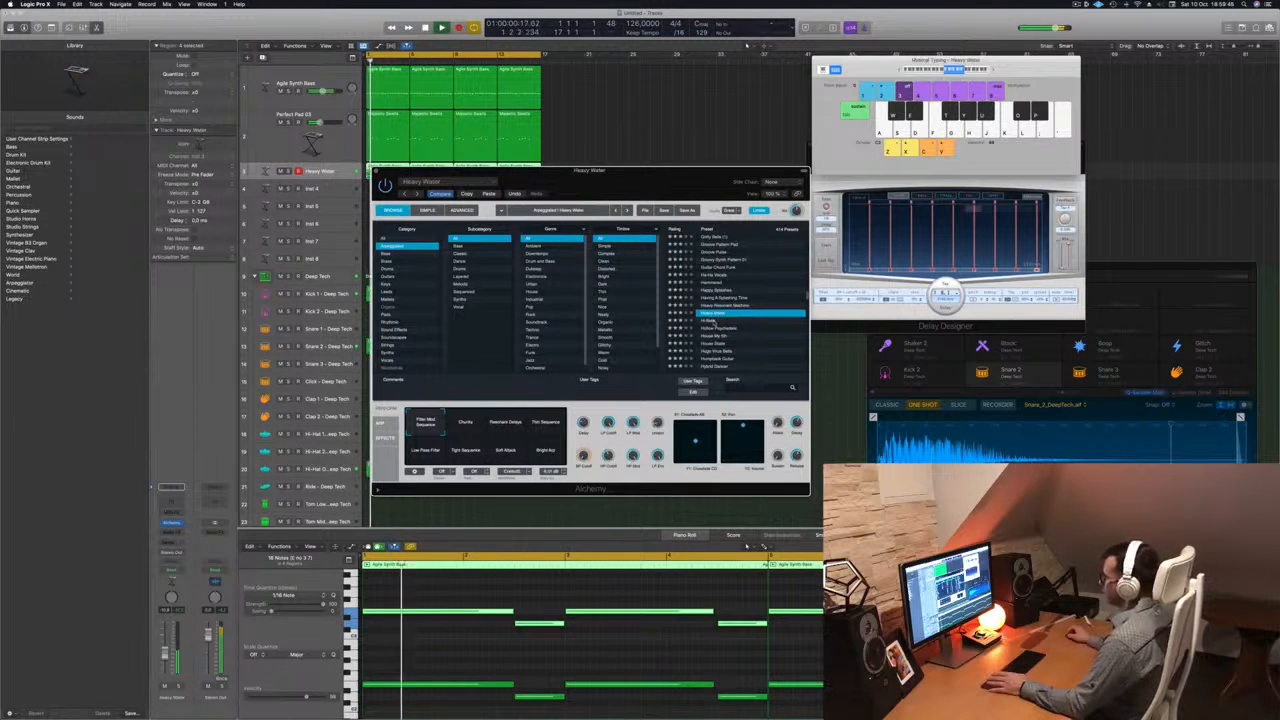
click(714, 321)
scroll(672, 299, down, 2)
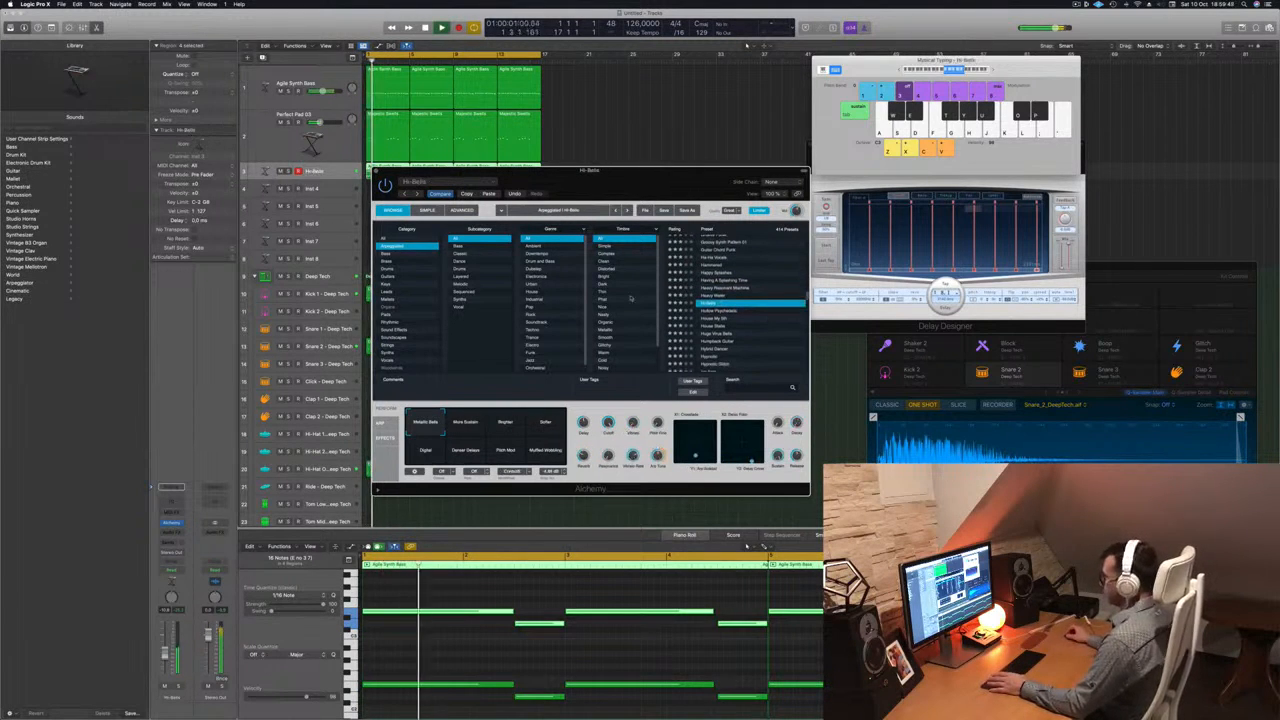
Narrow the Arpeggiated presets to the Bass subcategory and audition them from Classic Acid Patterns through Low Shuffler.
click(460, 246)
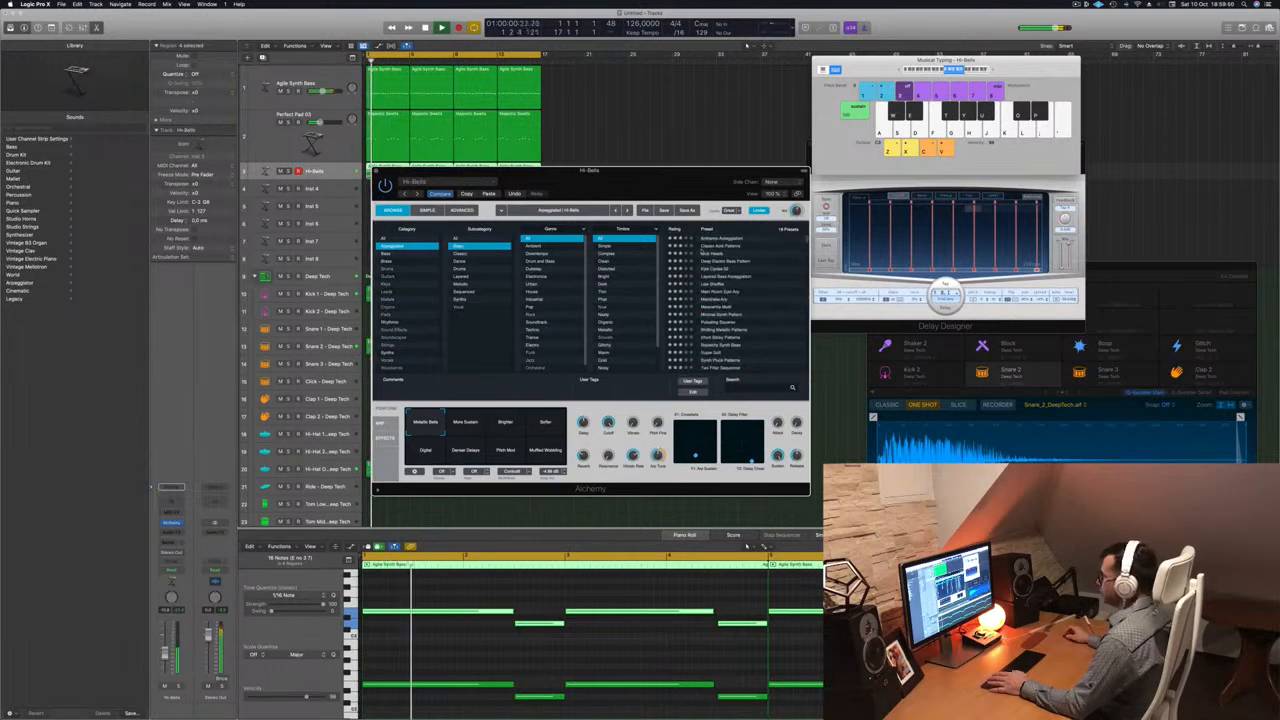
click(740, 240)
drag(689, 194, 740, 188)
click(790, 243)
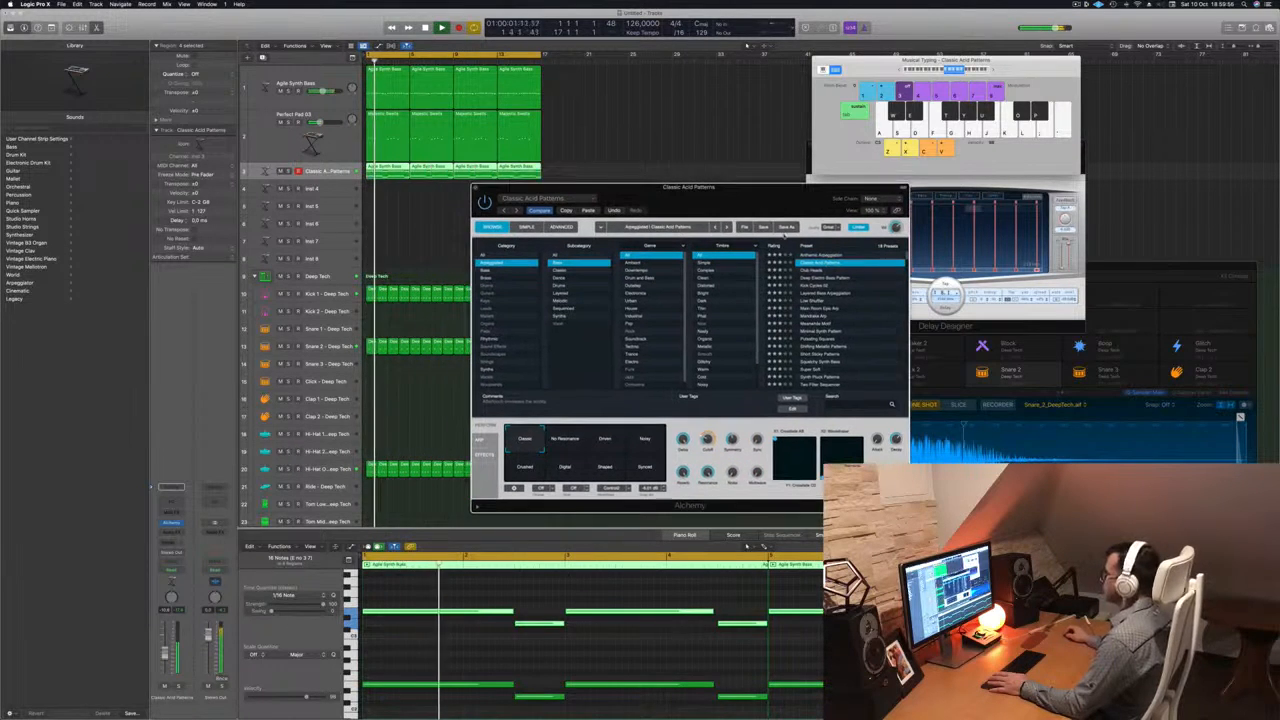
click(815, 271)
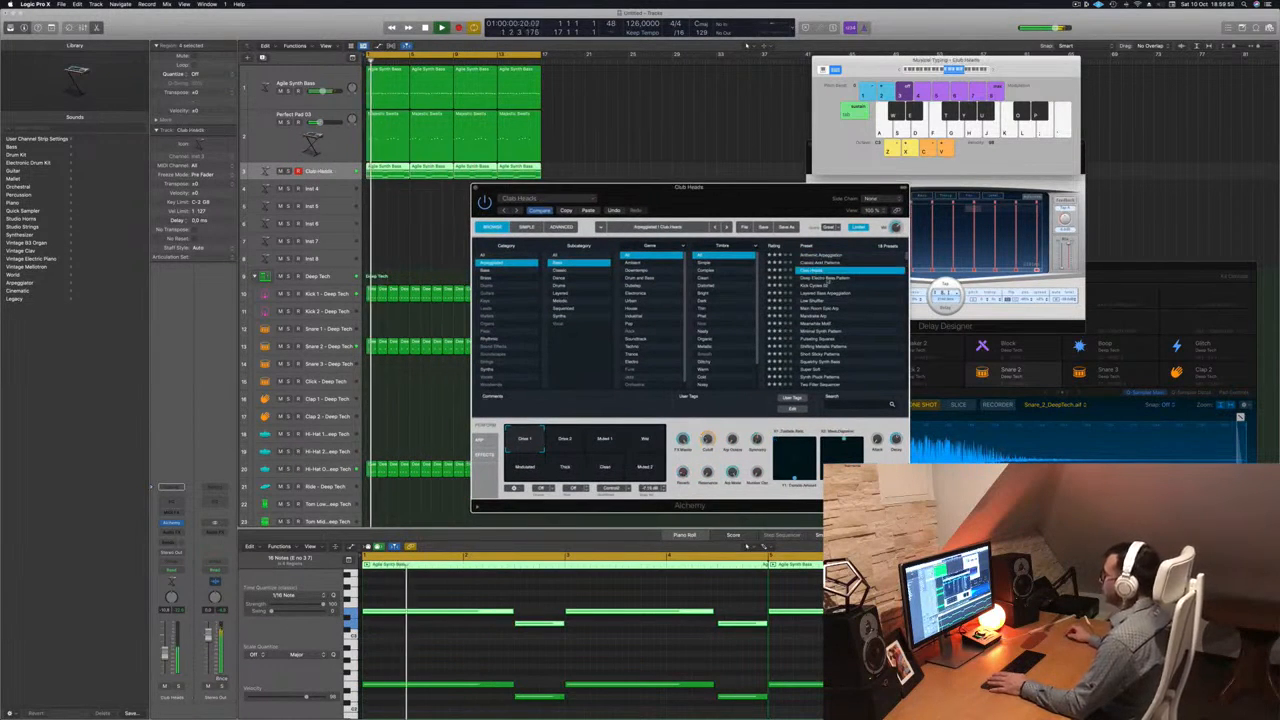
key(Down)
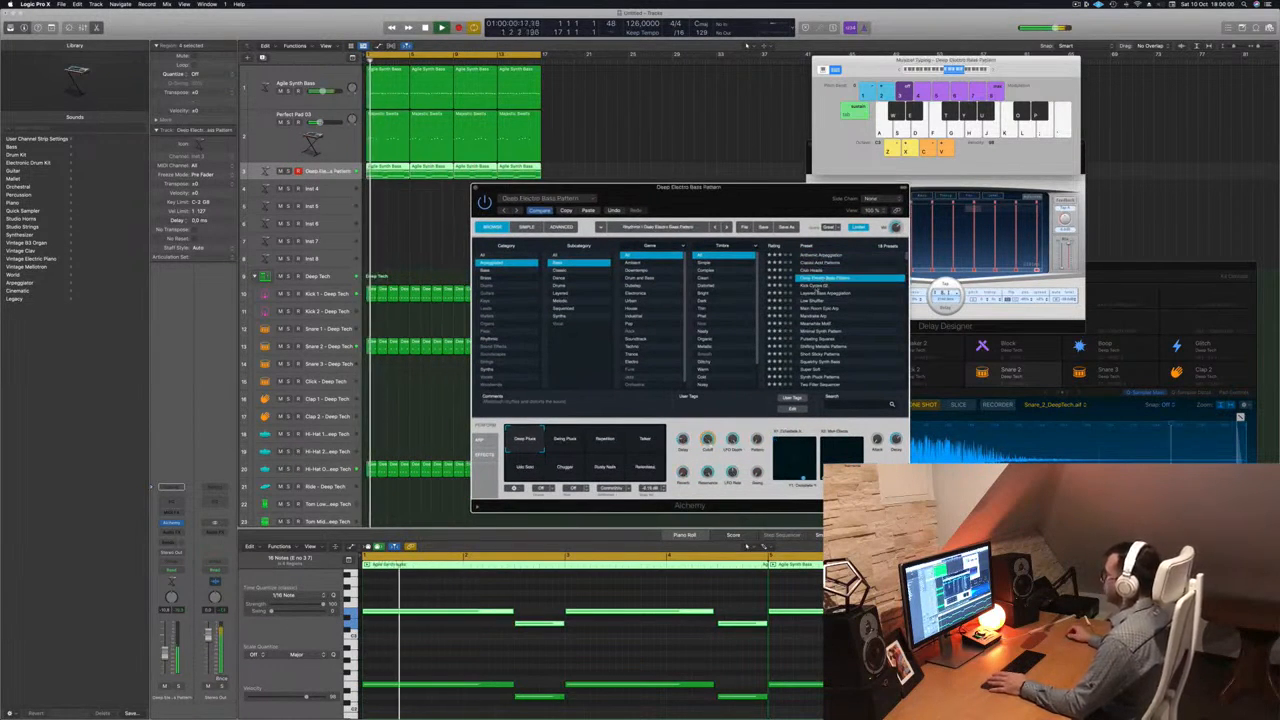
key(Down)
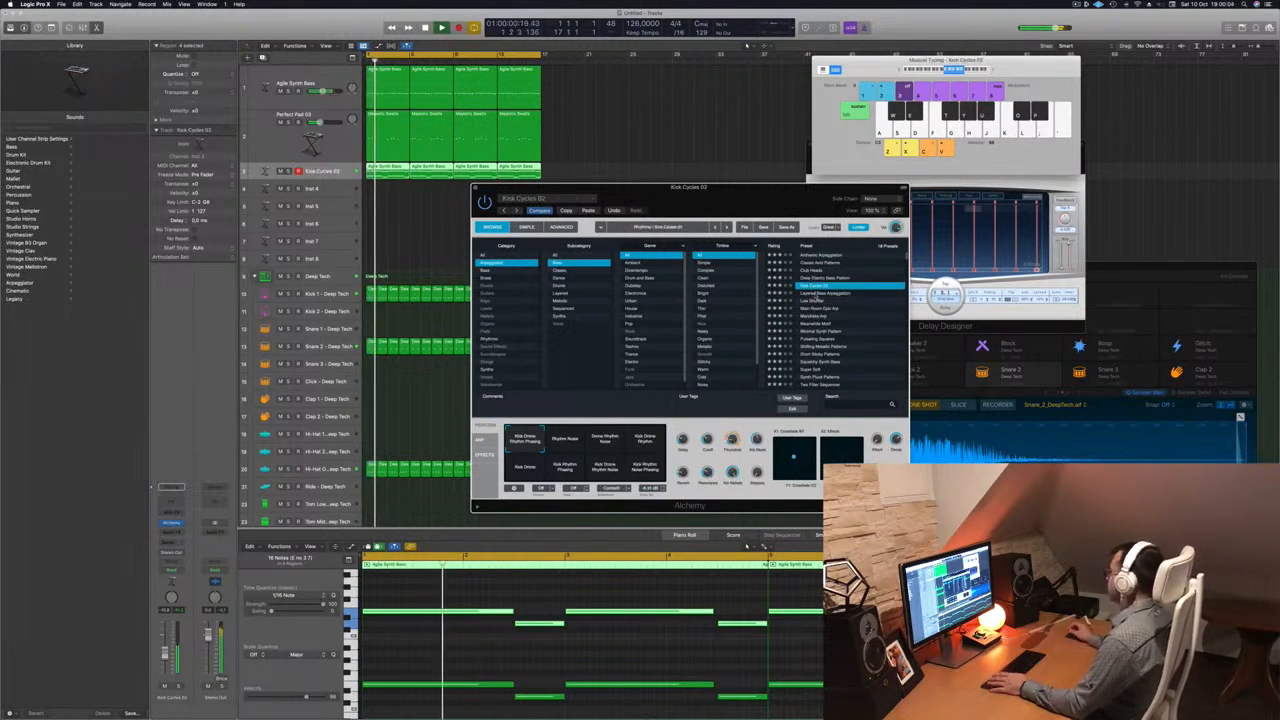
click(816, 294)
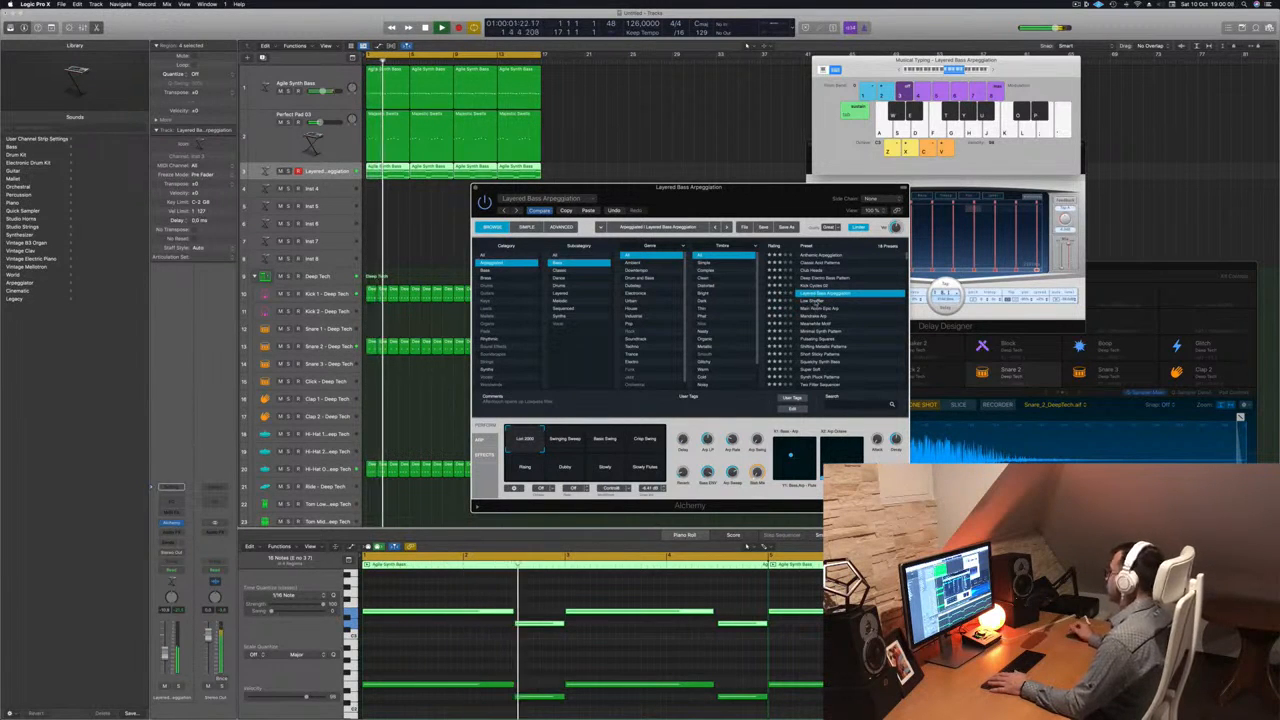
key(Down)
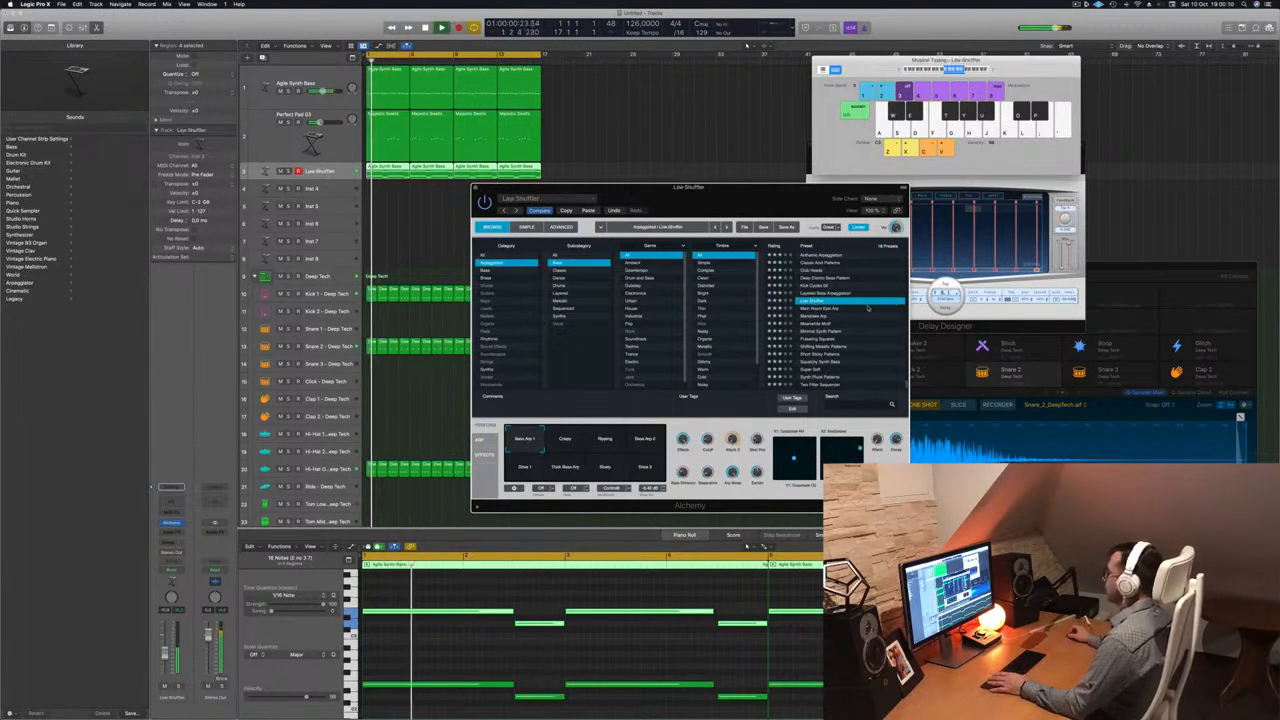
Solo the Low Shuffler track to hear it alone, then bring the other tracks back.
drag(739, 188, 729, 156)
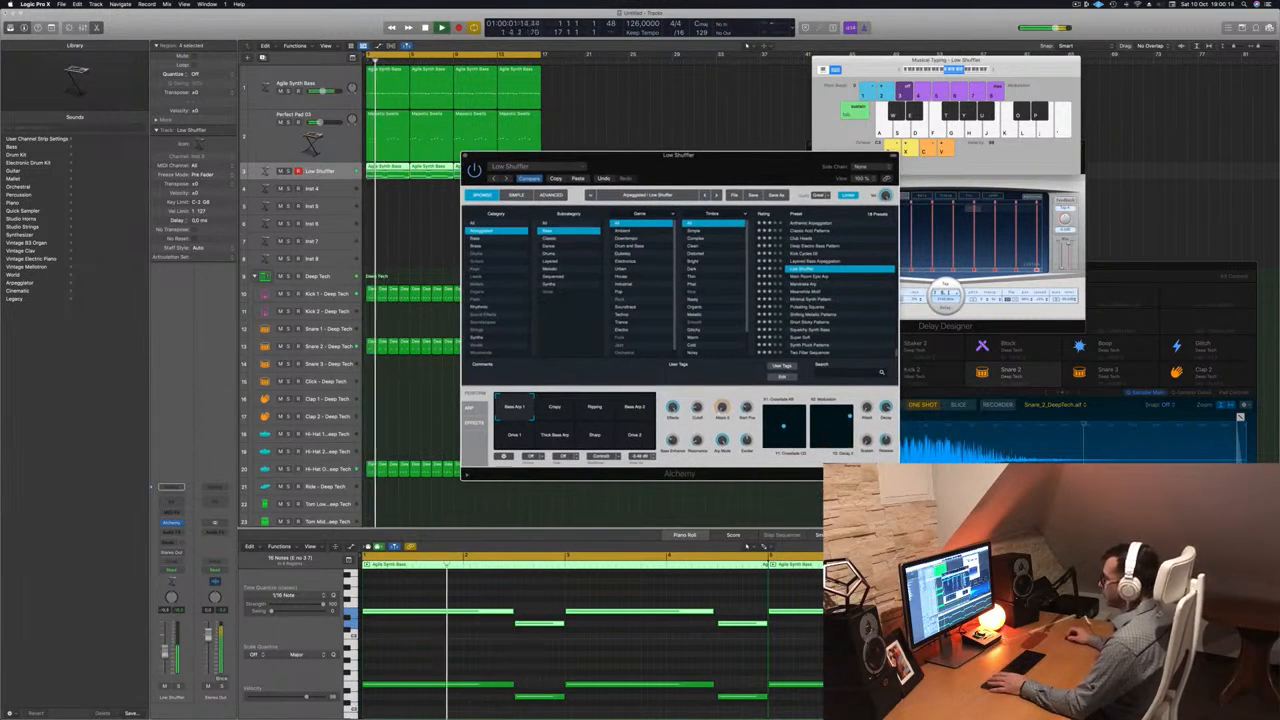
click(179, 687)
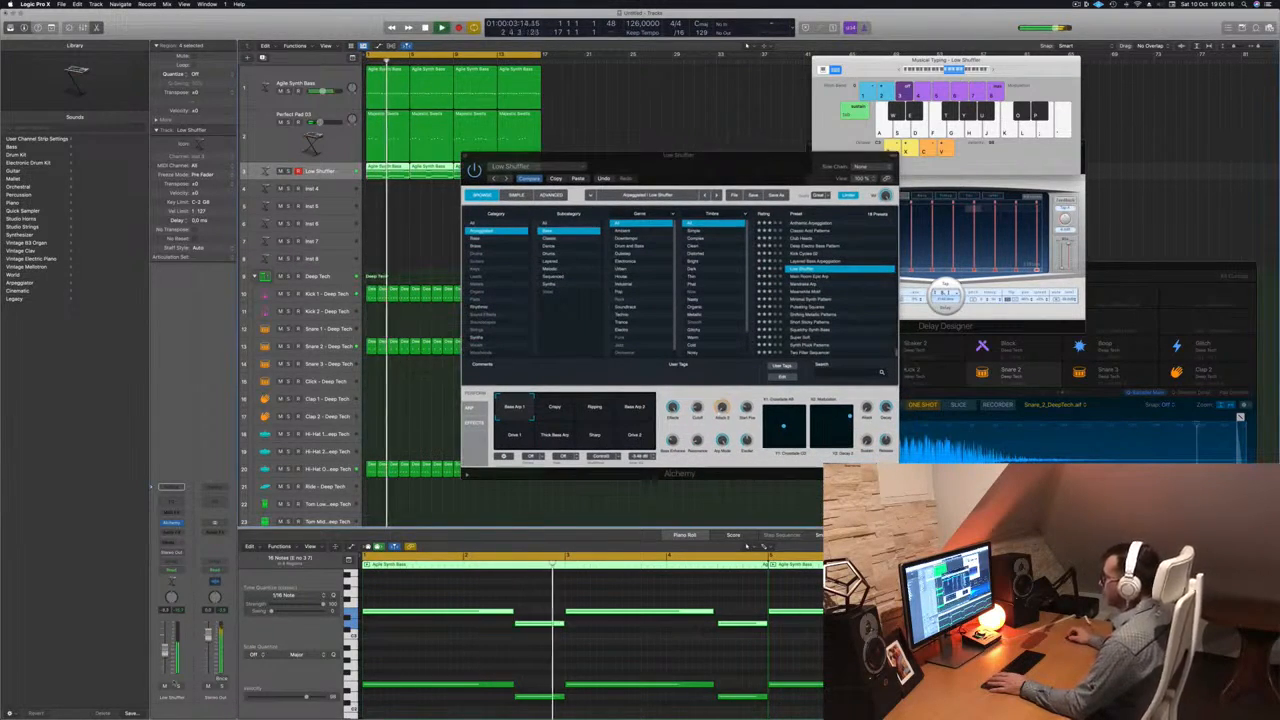
click(179, 687)
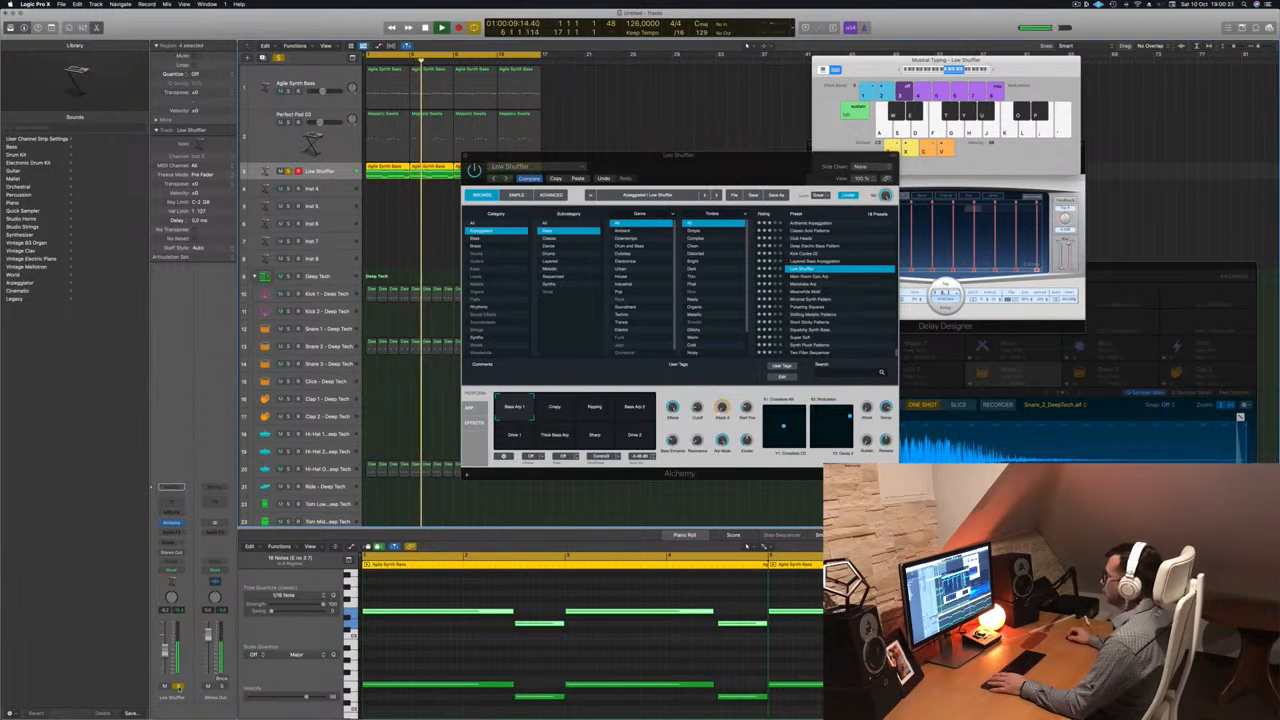
click(179, 687)
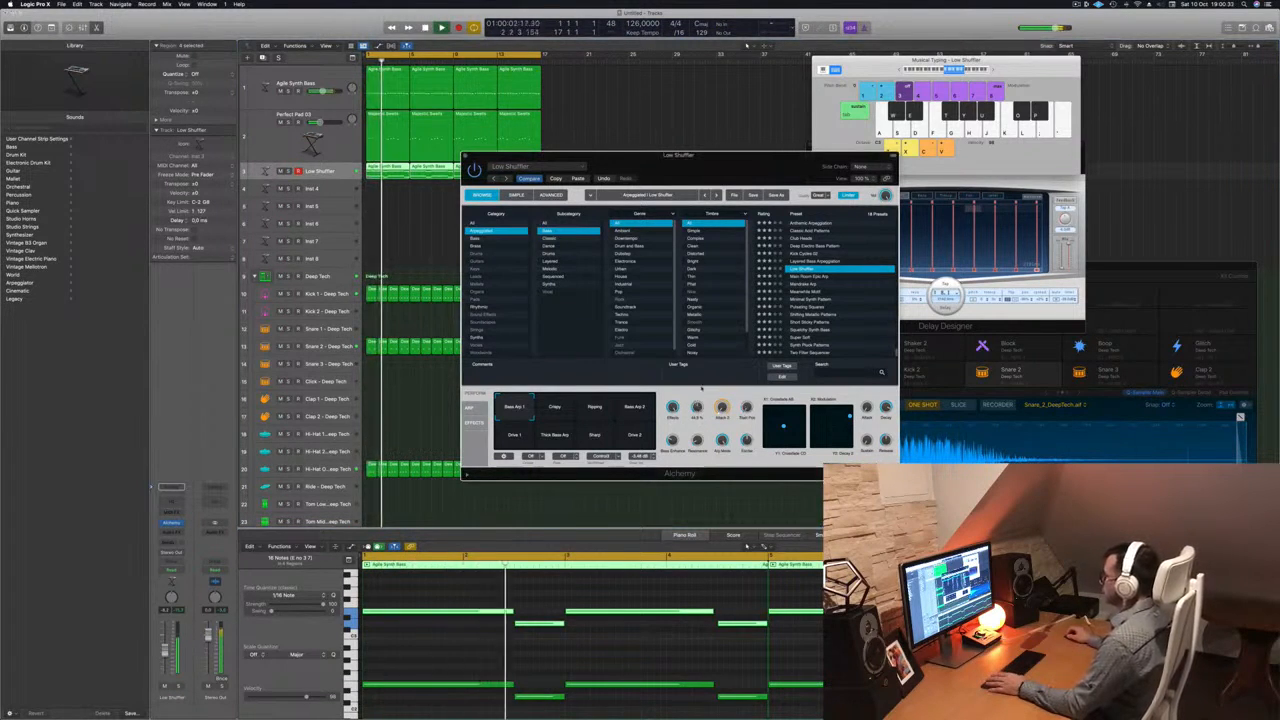
Audition Low Shuffler's Crispy, Ripping and Bass Arp 2 snapshots against the full mix.
click(555, 408)
click(595, 407)
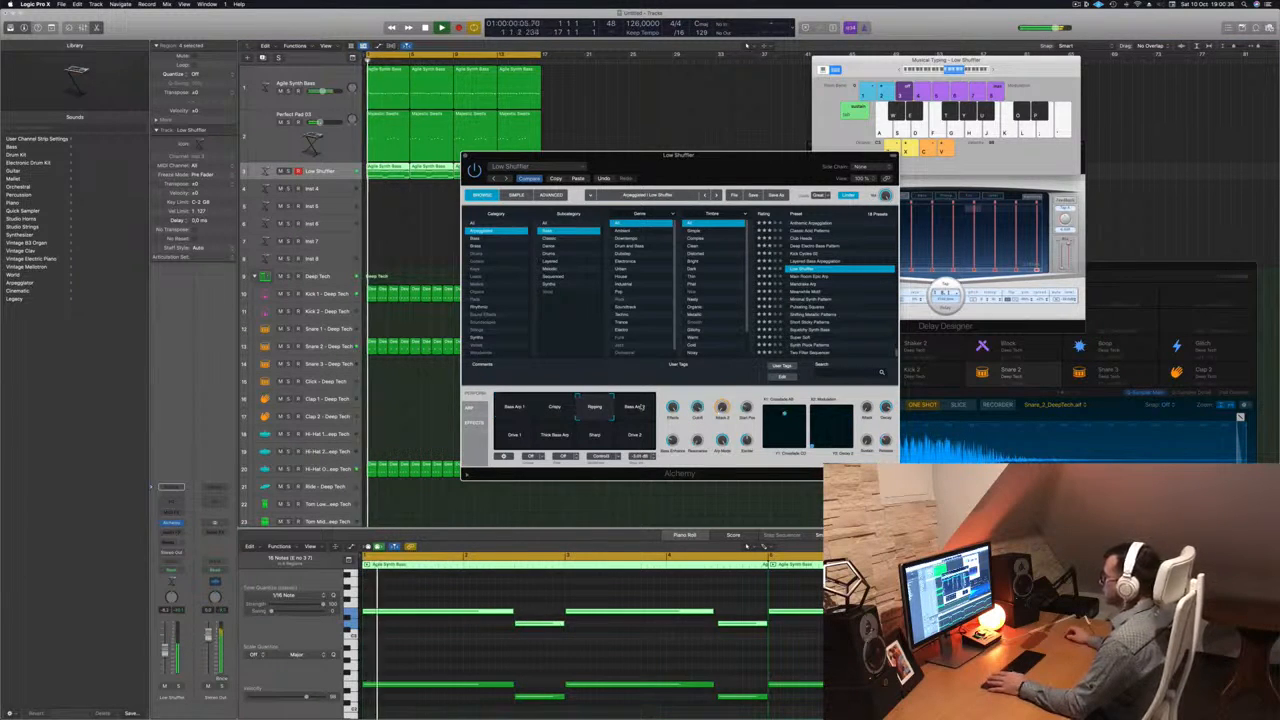
click(636, 407)
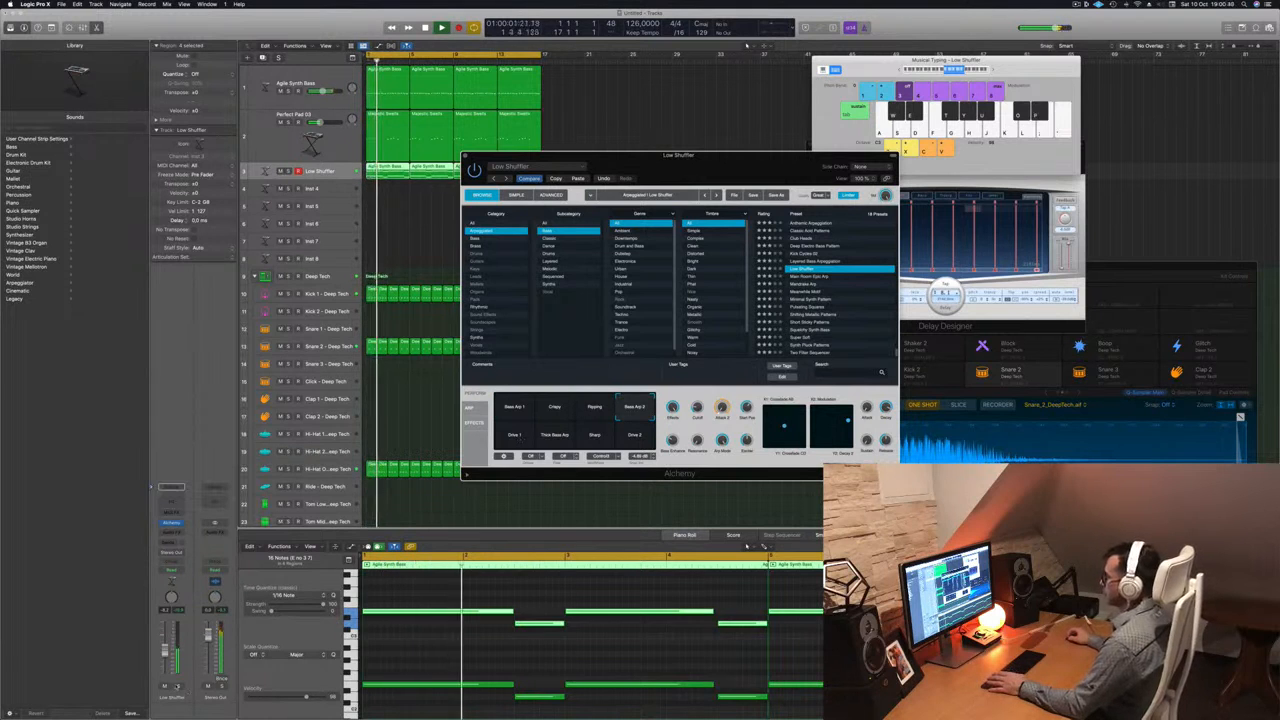
click(370, 432)
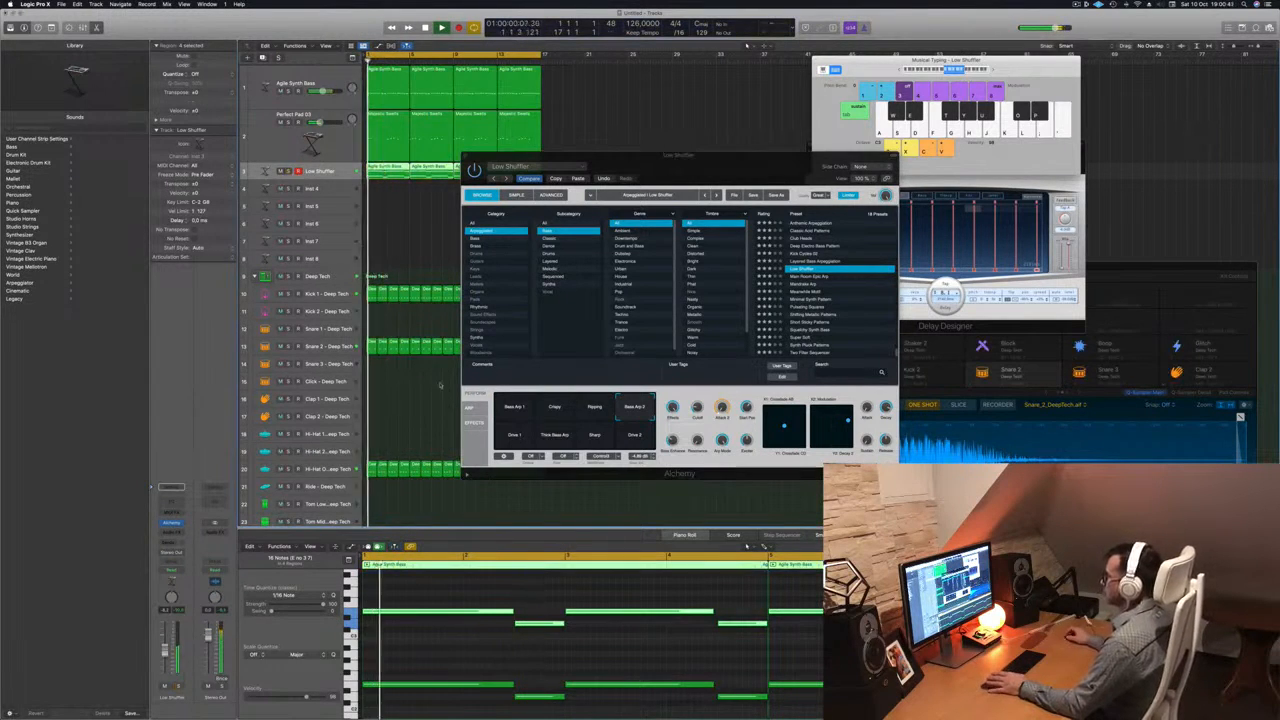
Mute Agile Synth Bass while auditioning Low Shuffler's Bass Arp 1, Thick Bass Arp, Sharp and Drive 2 snapshots, then unmute it and restart playback.
click(281, 91)
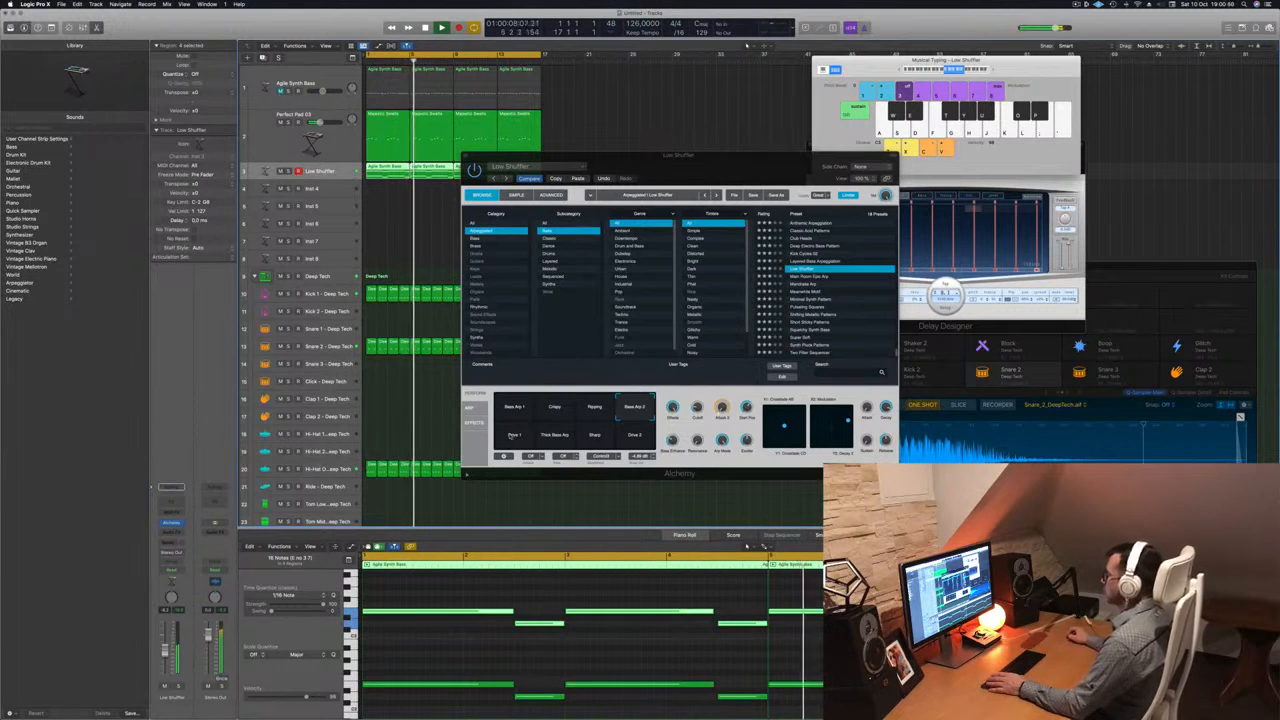
click(513, 408)
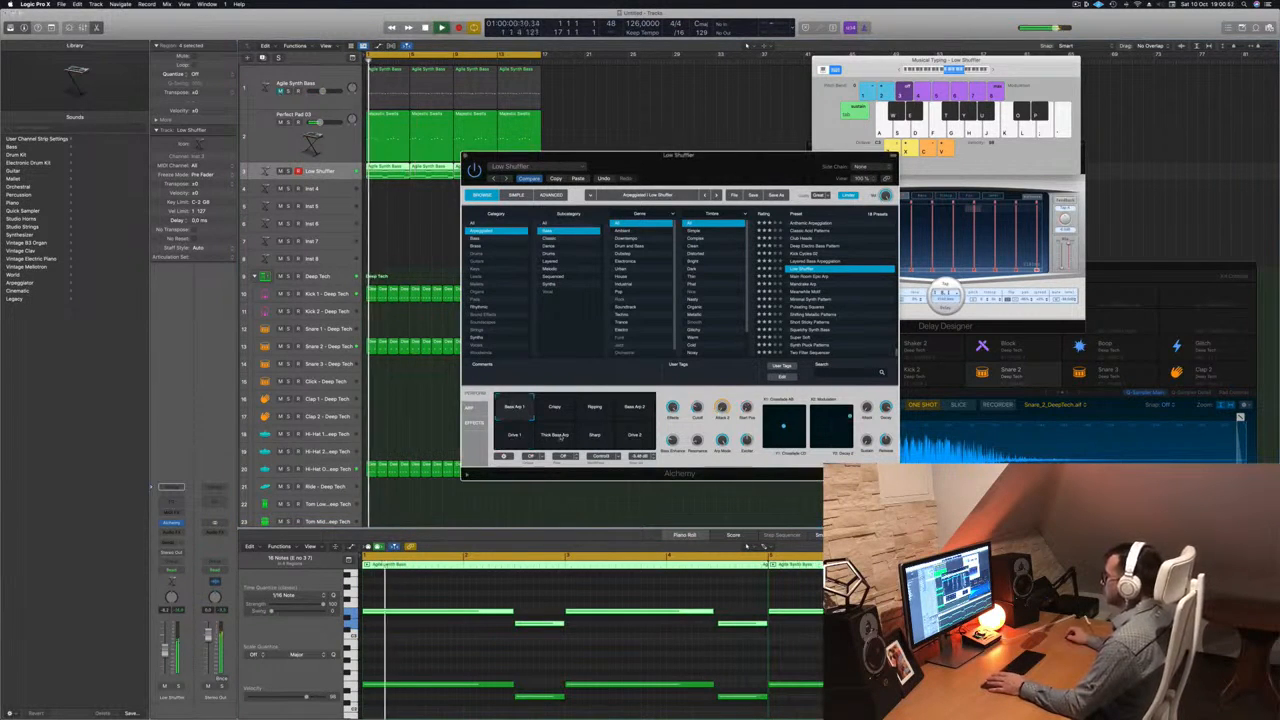
click(555, 436)
click(583, 438)
click(637, 438)
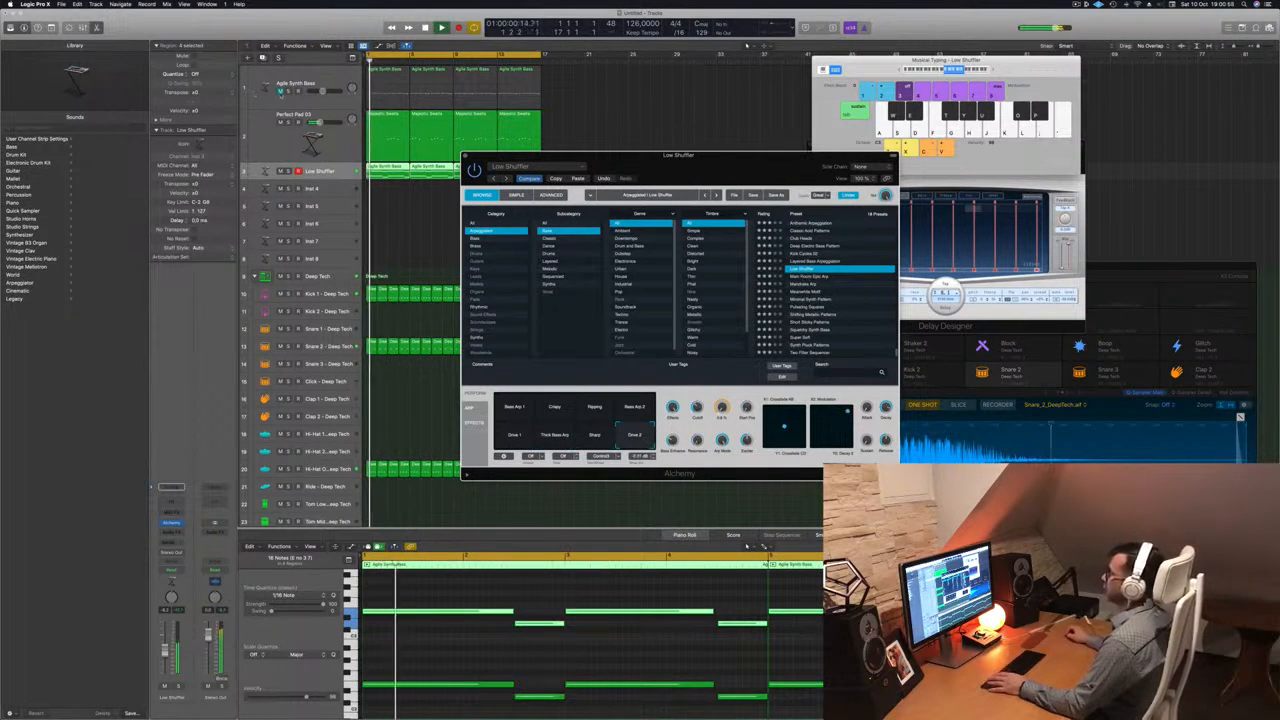
click(280, 92)
key(Return)
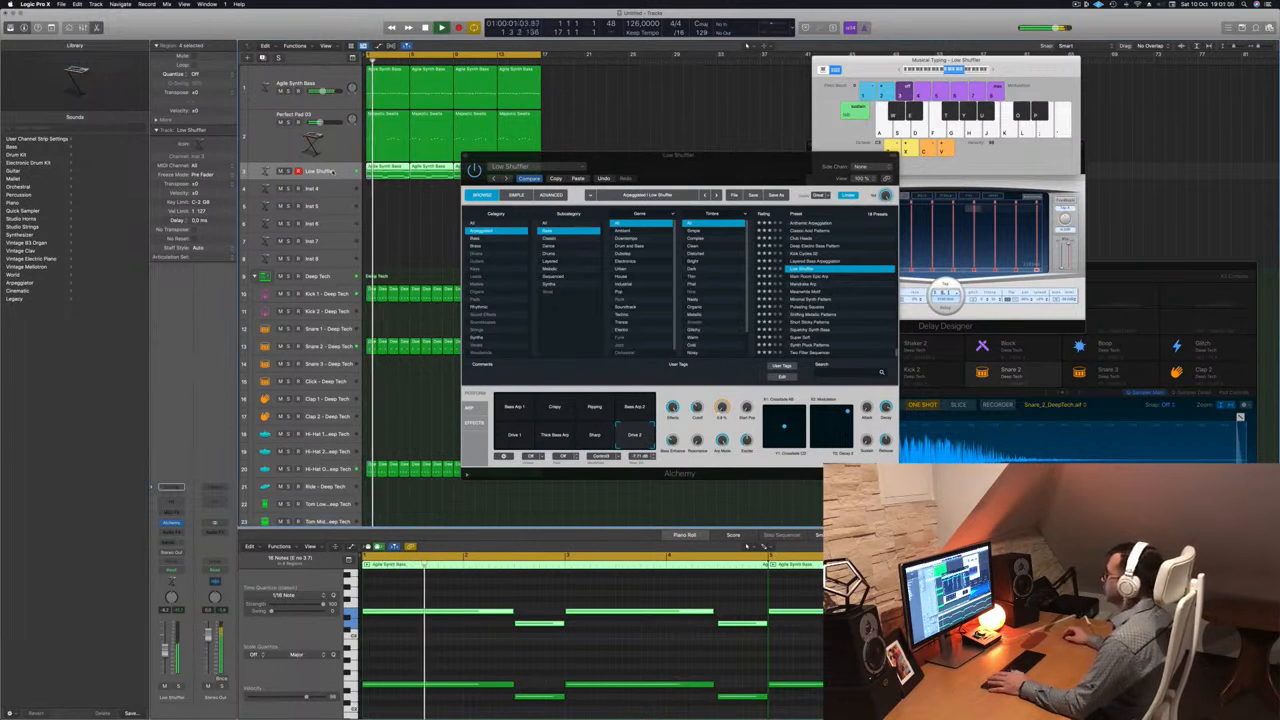
Try Main Room Epic Arp, load Mandrake Arp on the arp track instead, and briefly solo it.
click(806, 277)
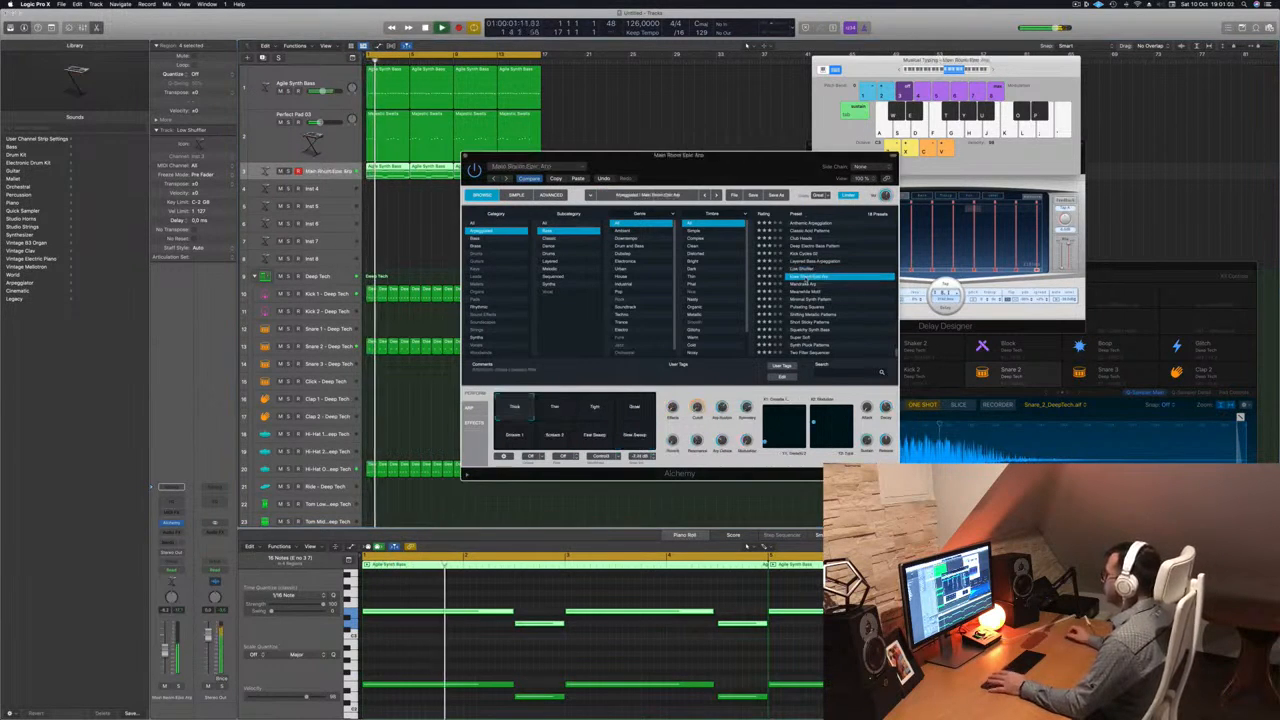
click(806, 285)
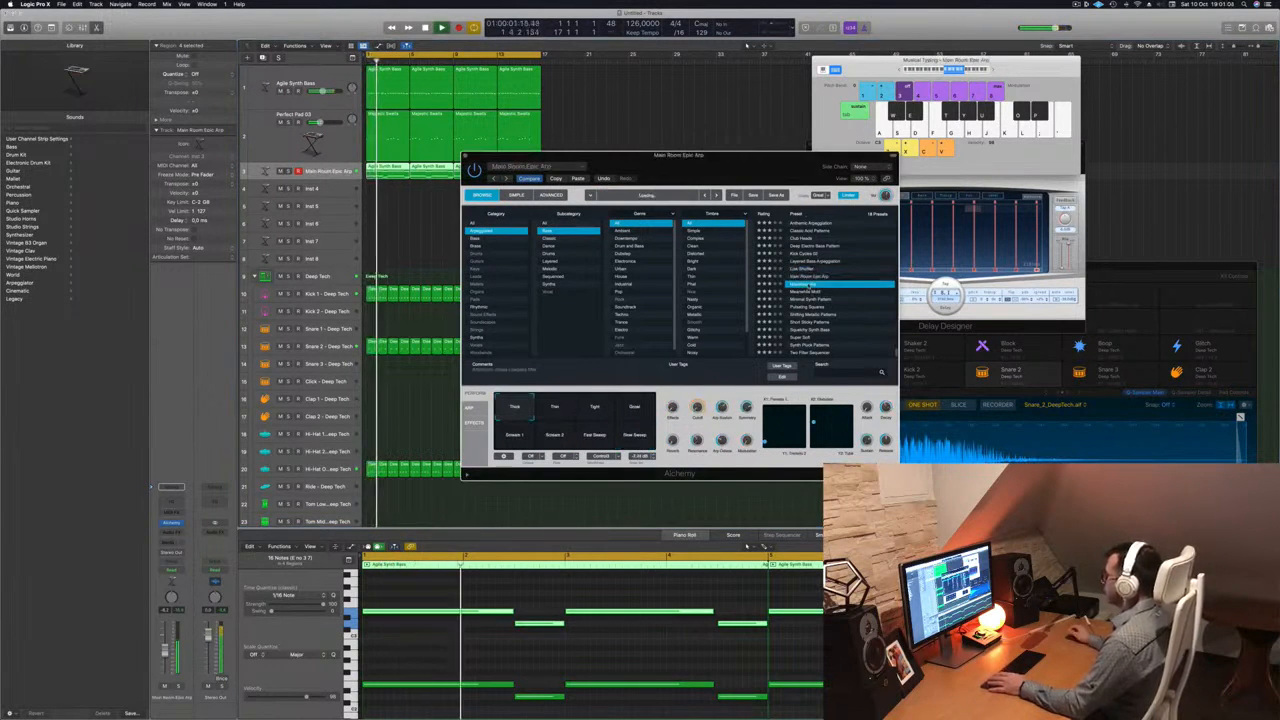
mouse_move(722, 173)
mouse_down()
mouse_move(748, 147)
mouse_move(825, 138)
mouse_move(732, 183)
mouse_up()
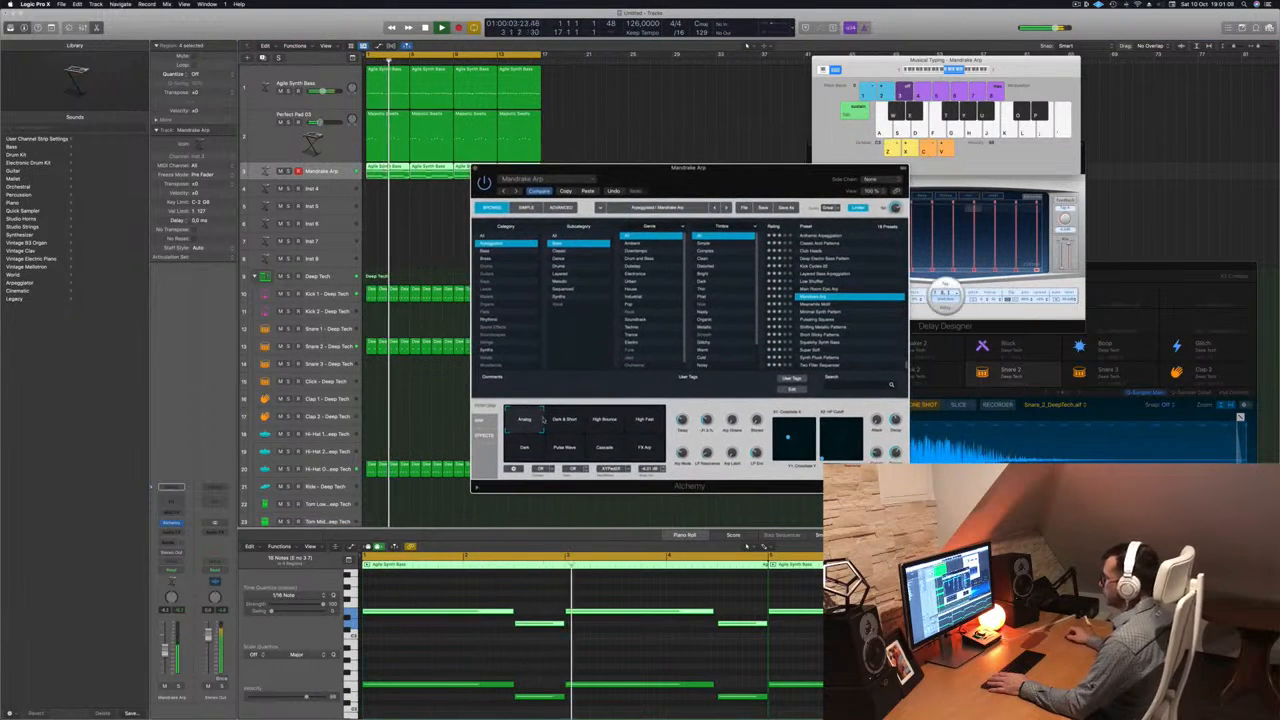
click(177, 688)
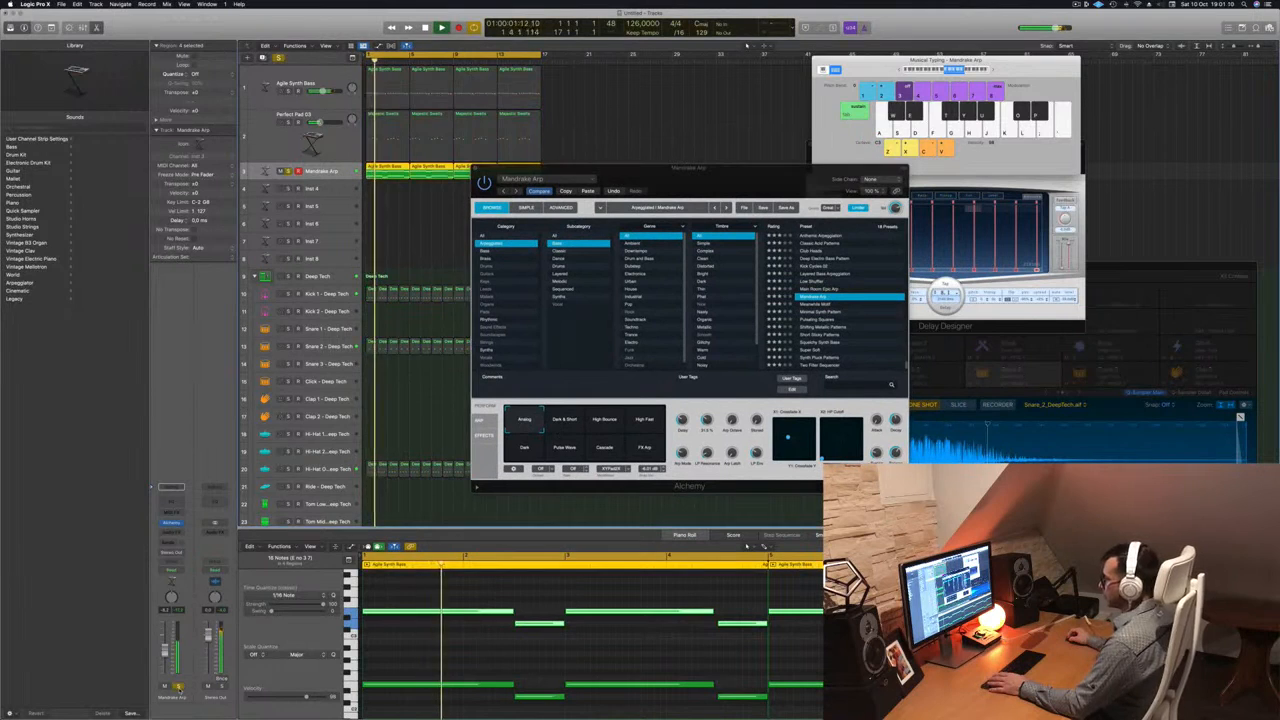
click(177, 688)
Audition the Mandrake Arp snapshots from Dark & Short through FX Arp, Cascade, Pulse Wave and Dark.
click(570, 424)
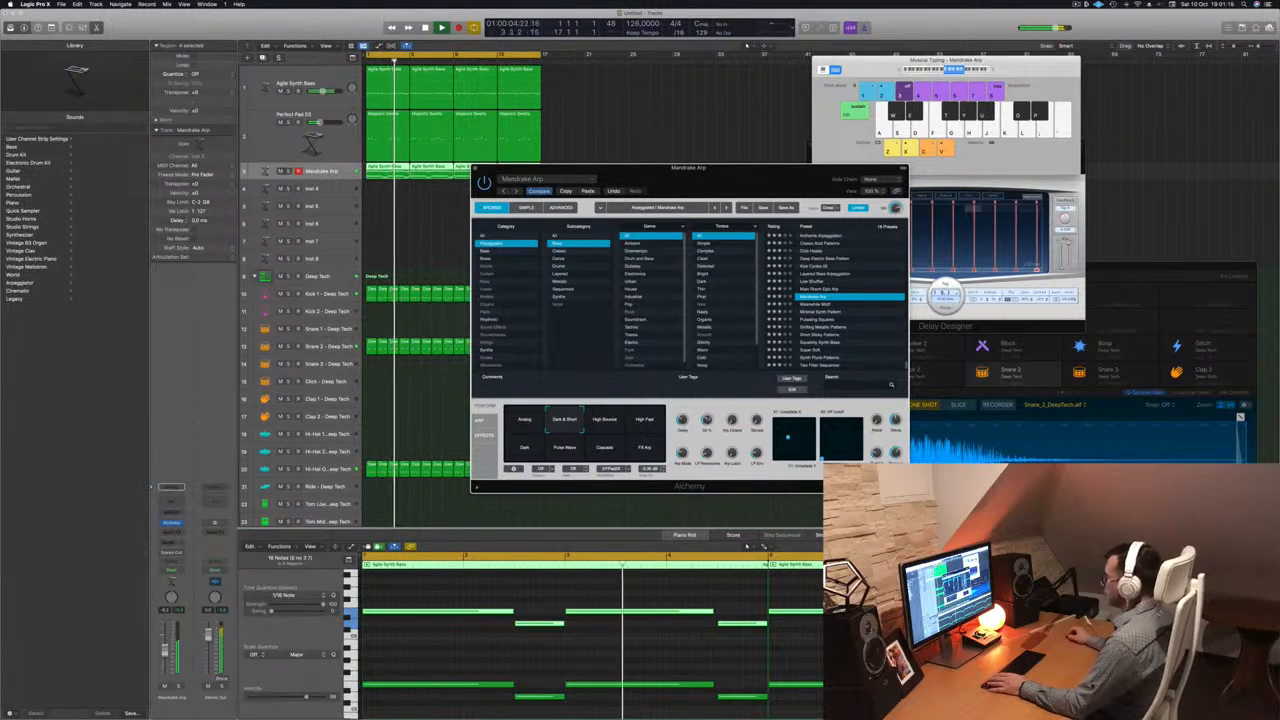
click(612, 420)
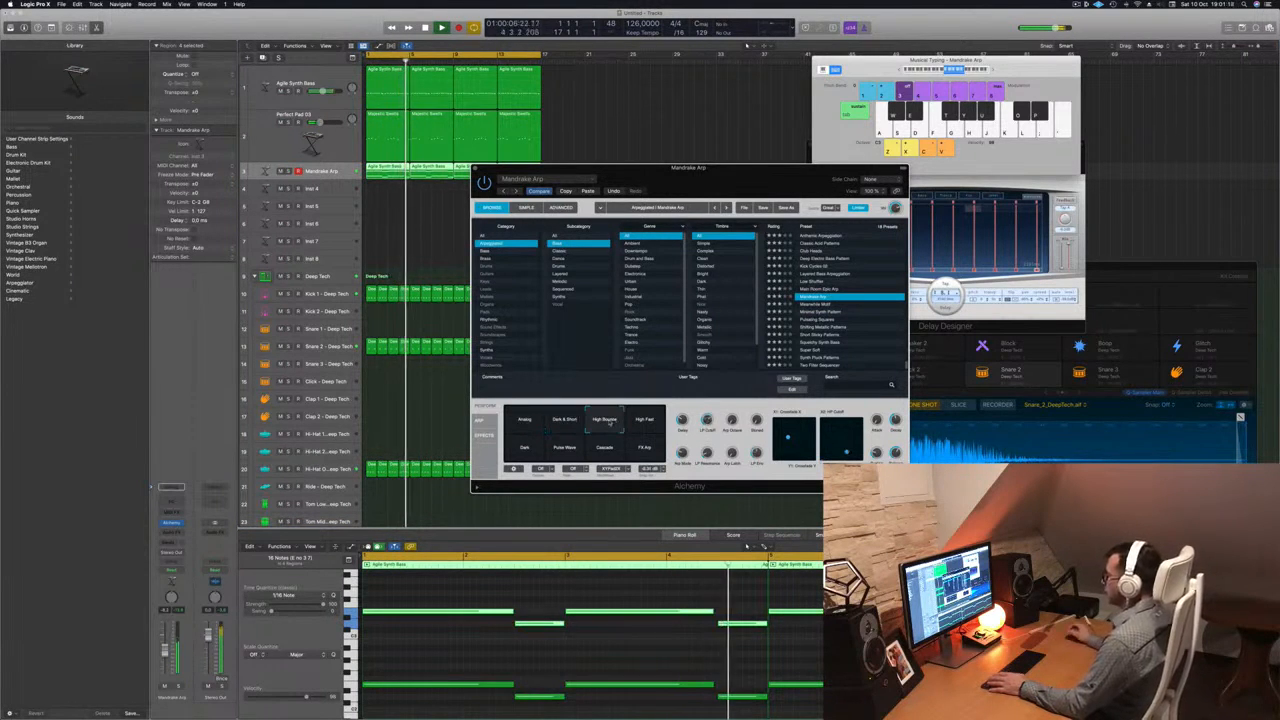
click(648, 420)
click(639, 451)
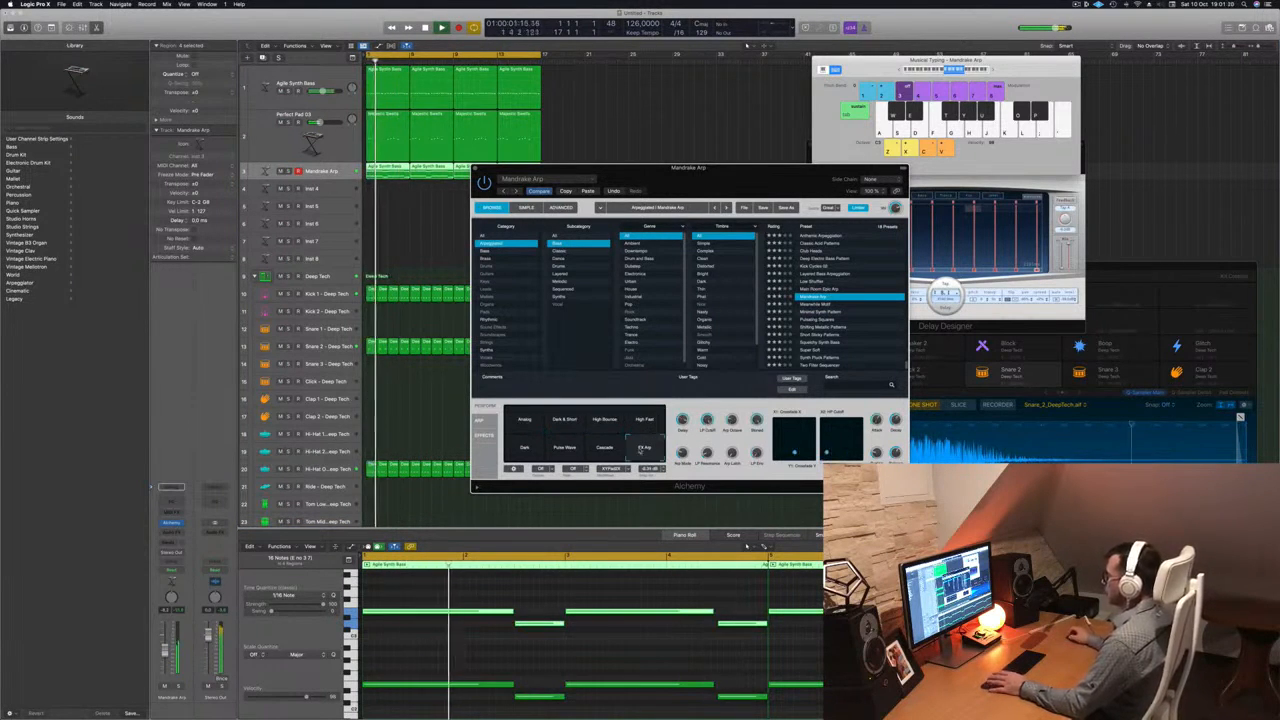
click(608, 450)
click(555, 450)
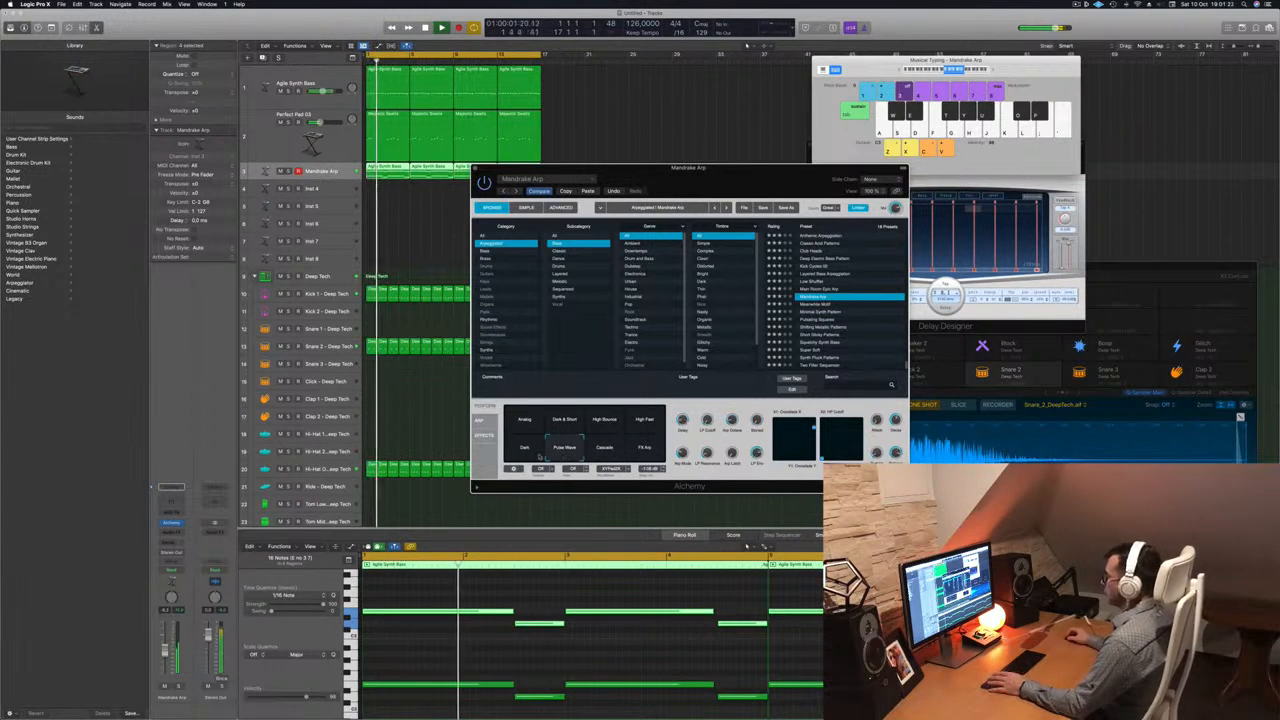
click(512, 454)
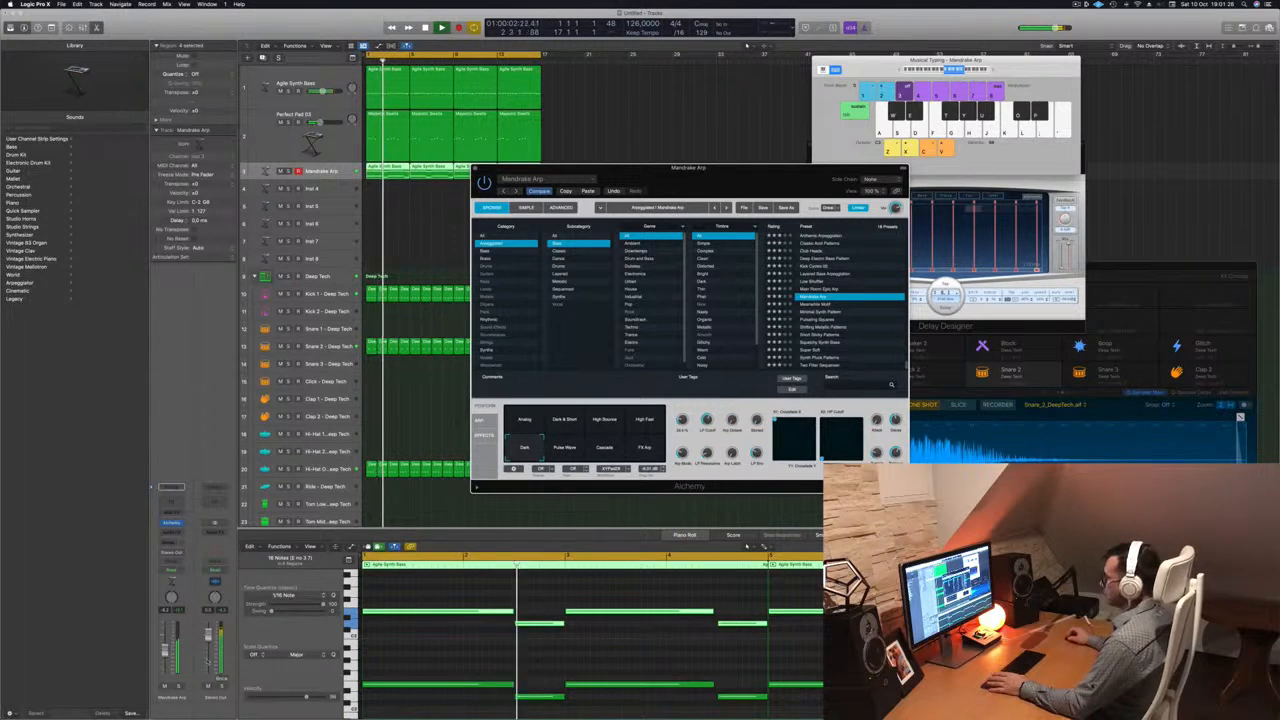
Briefly solo the Mandrake Arp track, then set its sound to the Analog snapshot.
click(178, 687)
click(178, 687)
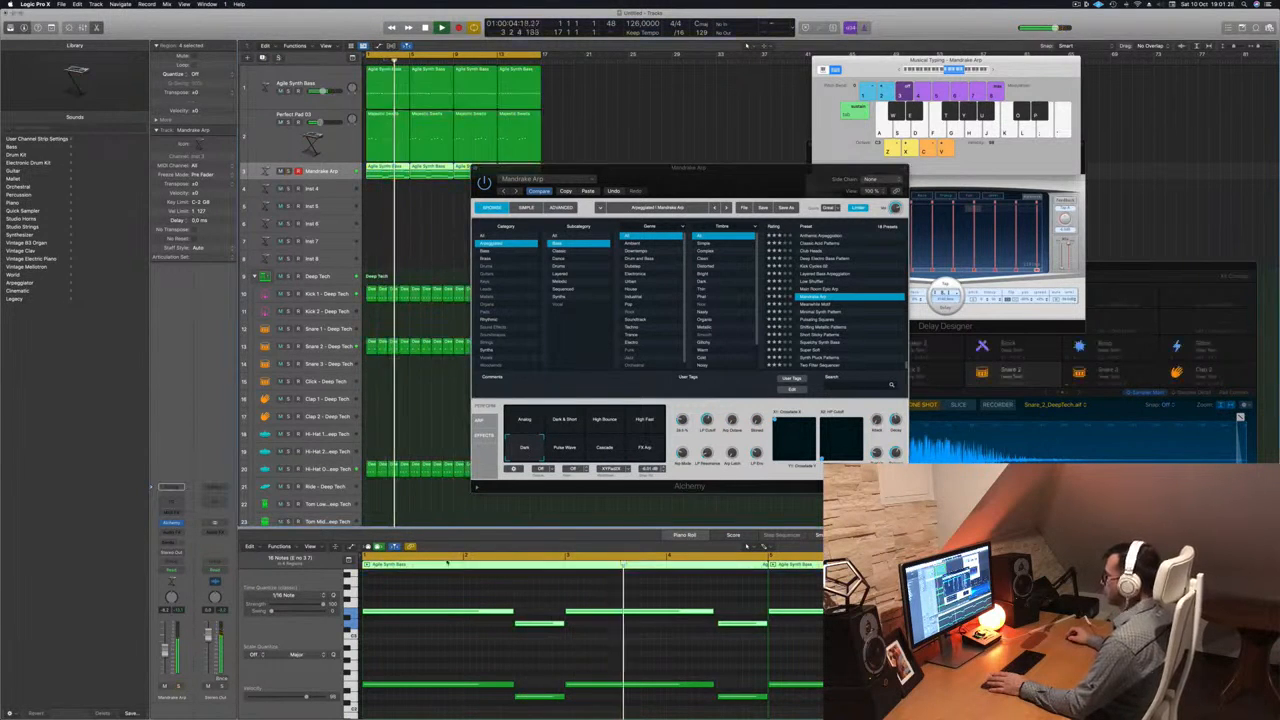
click(524, 418)
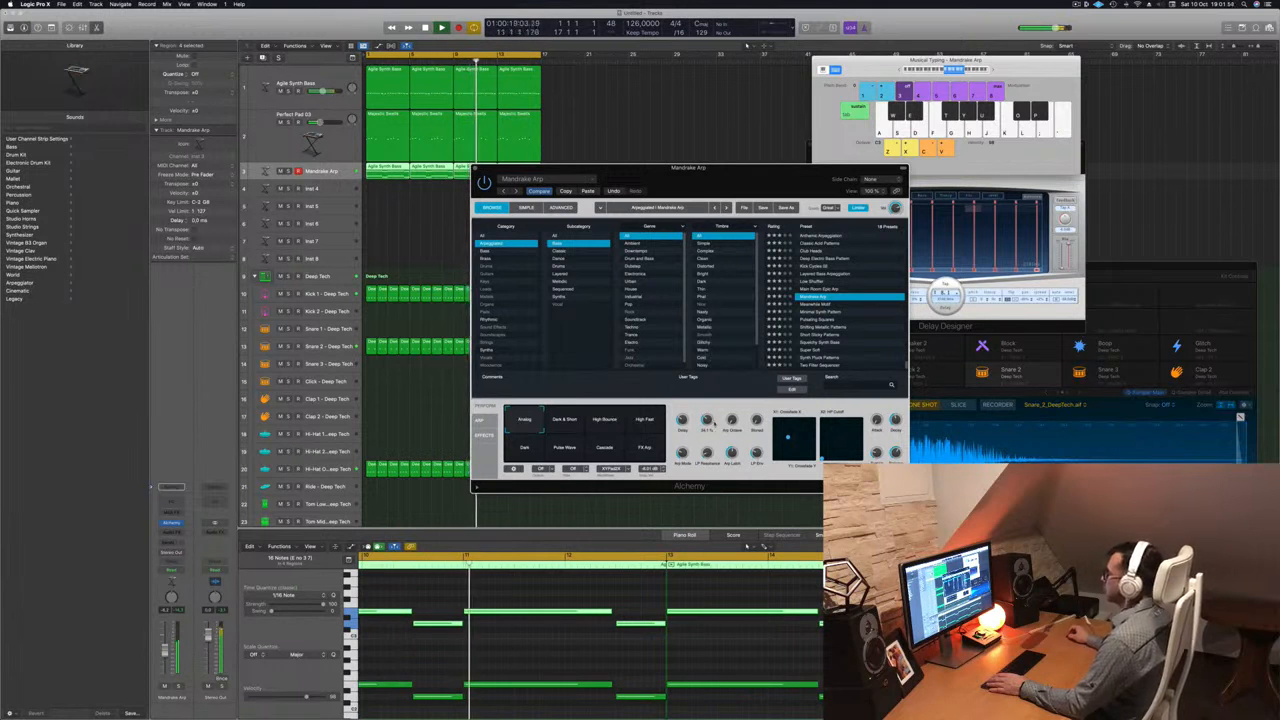
Restart playback, add a Channel EQ to the Mandrake Arp track and roll off its lows with a low cut at about 100 Hz.
mouse_move(751, 170)
mouse_down()
mouse_move(727, 173)
mouse_move(739, 176)
mouse_up()
key(Return)
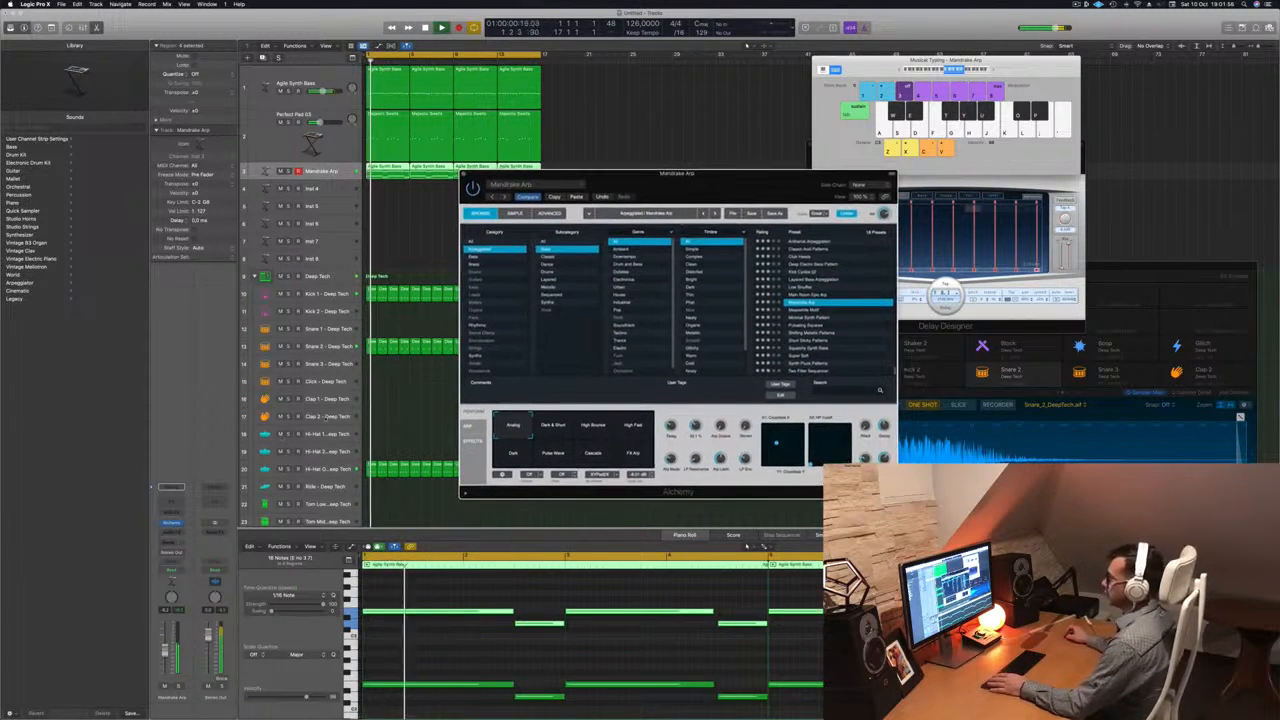
click(177, 505)
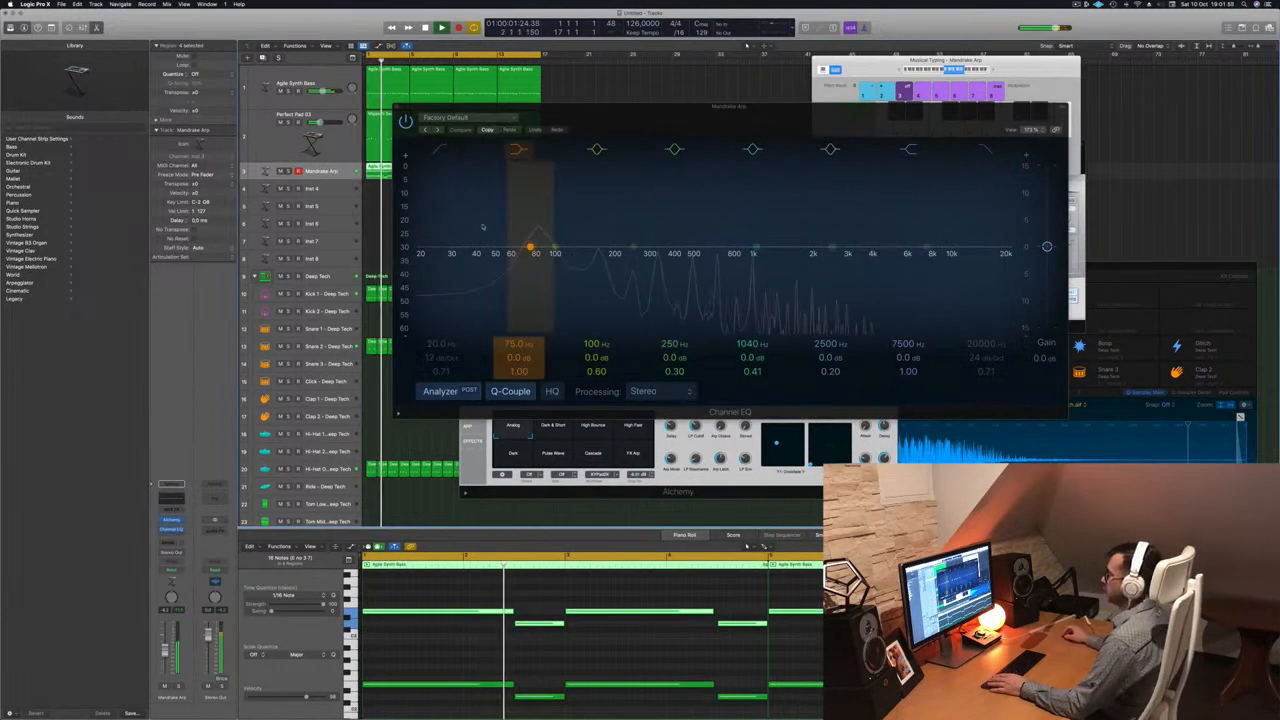
click(440, 150)
drag(430, 255, 573, 264)
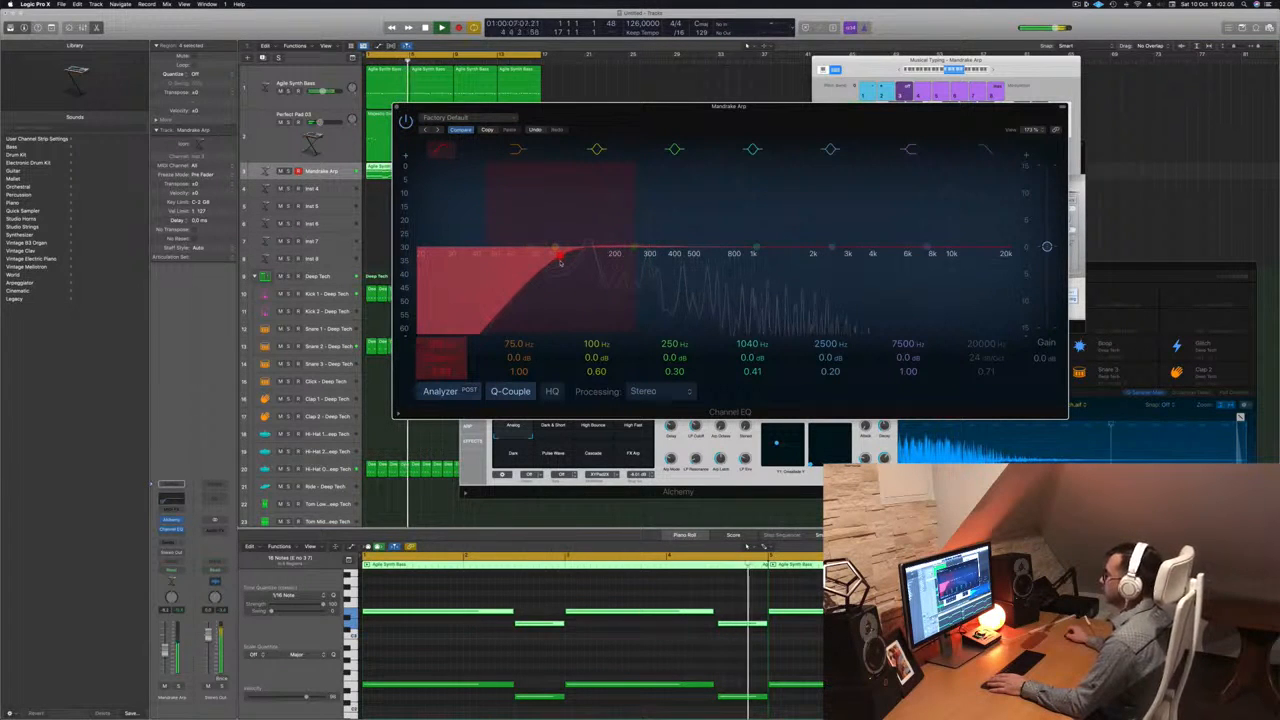
Close the Channel EQ and Musical Typing windows, show the mixer and move the Alchemy window clear of it.
click(396, 107)
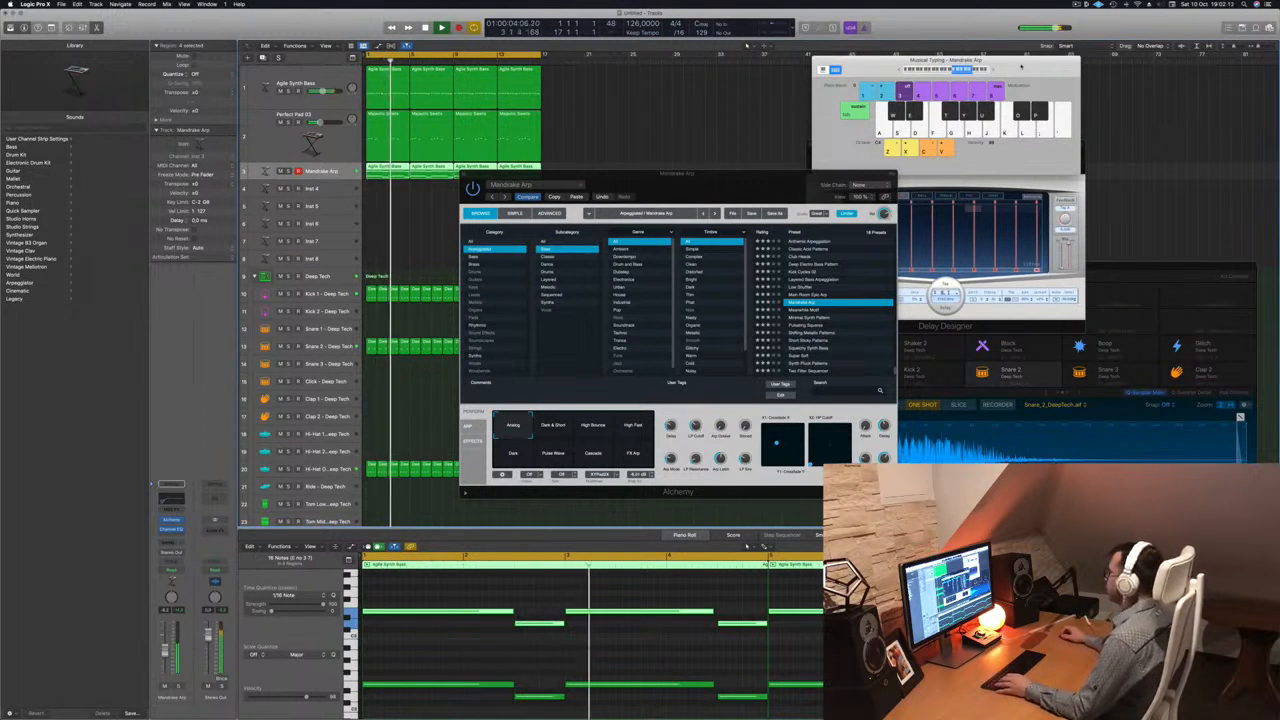
key(super+k)
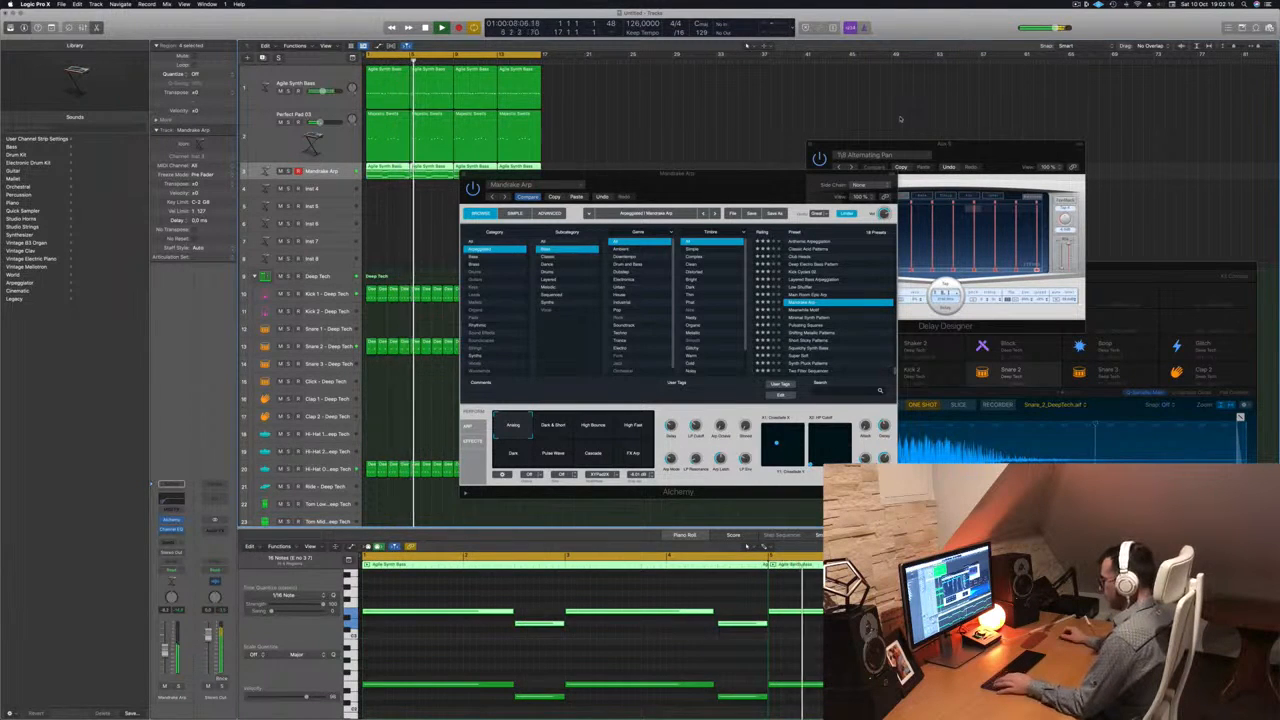
key(x)
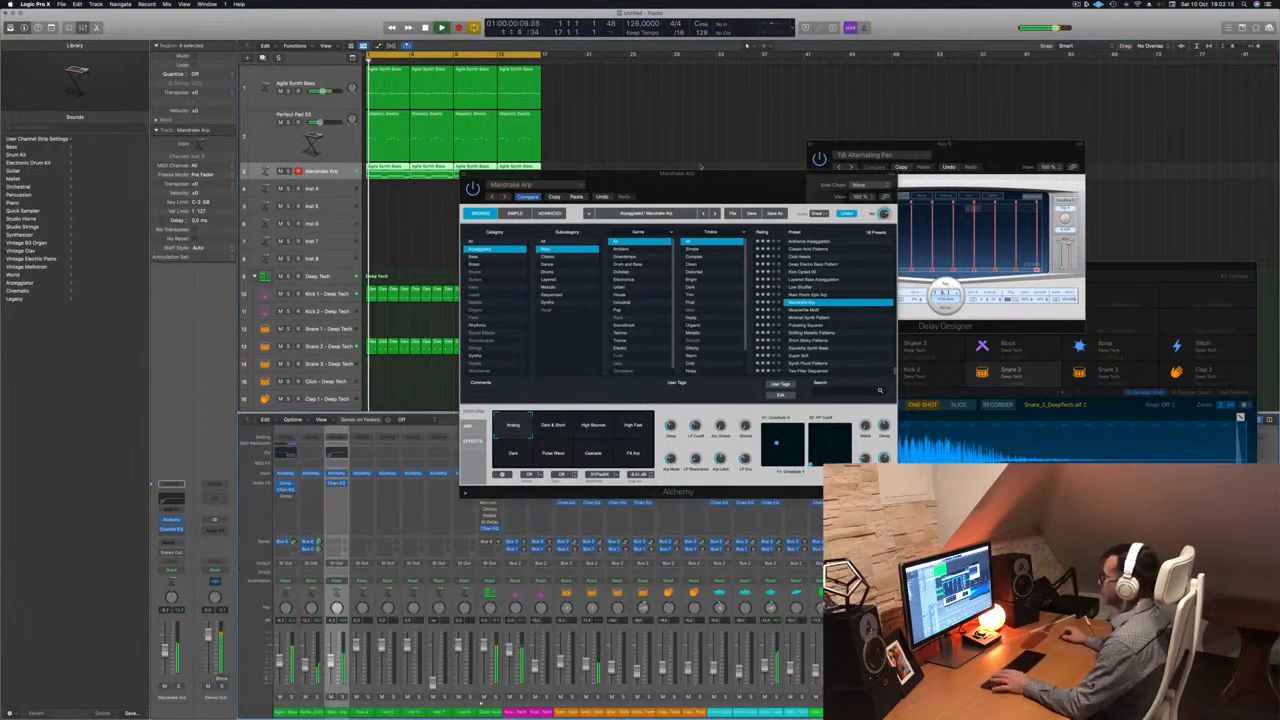
drag(706, 174, 1081, 188)
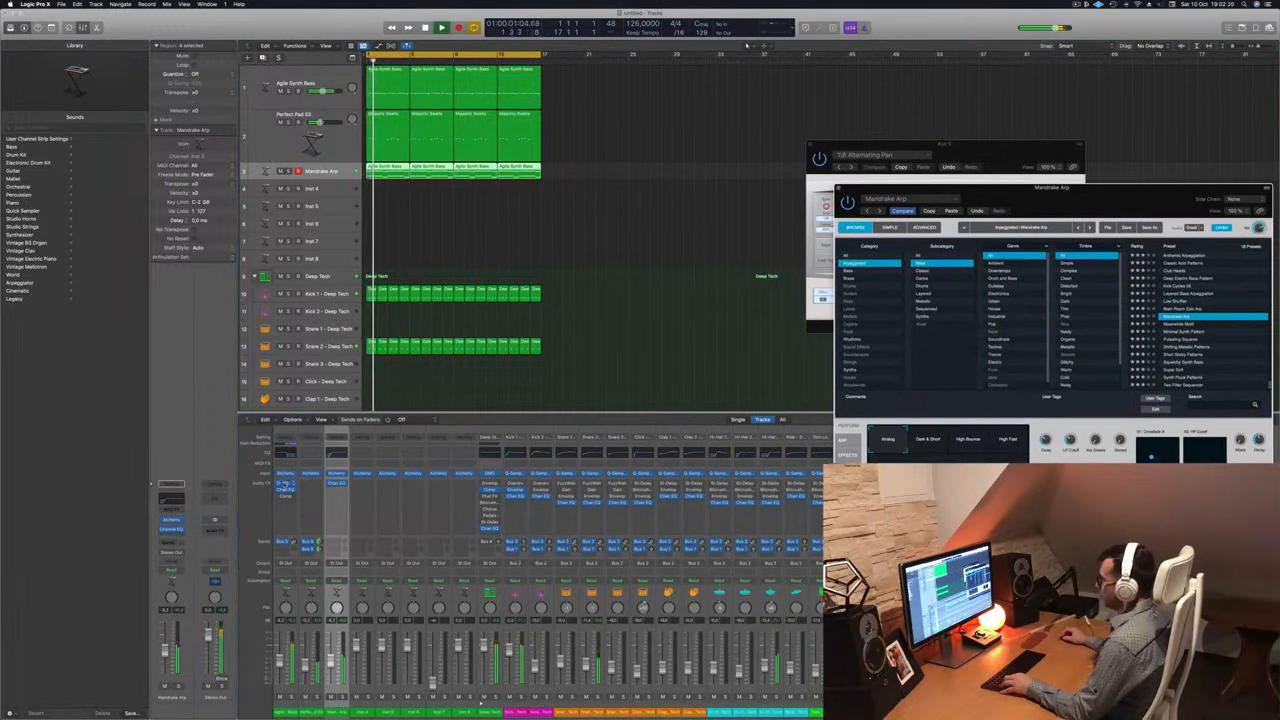
Copy the side-chained Compressor from the Agile Synth Bass channel to Mandrake Arp, adjust its threshold and close the plug-in window.
drag(286, 484, 339, 496)
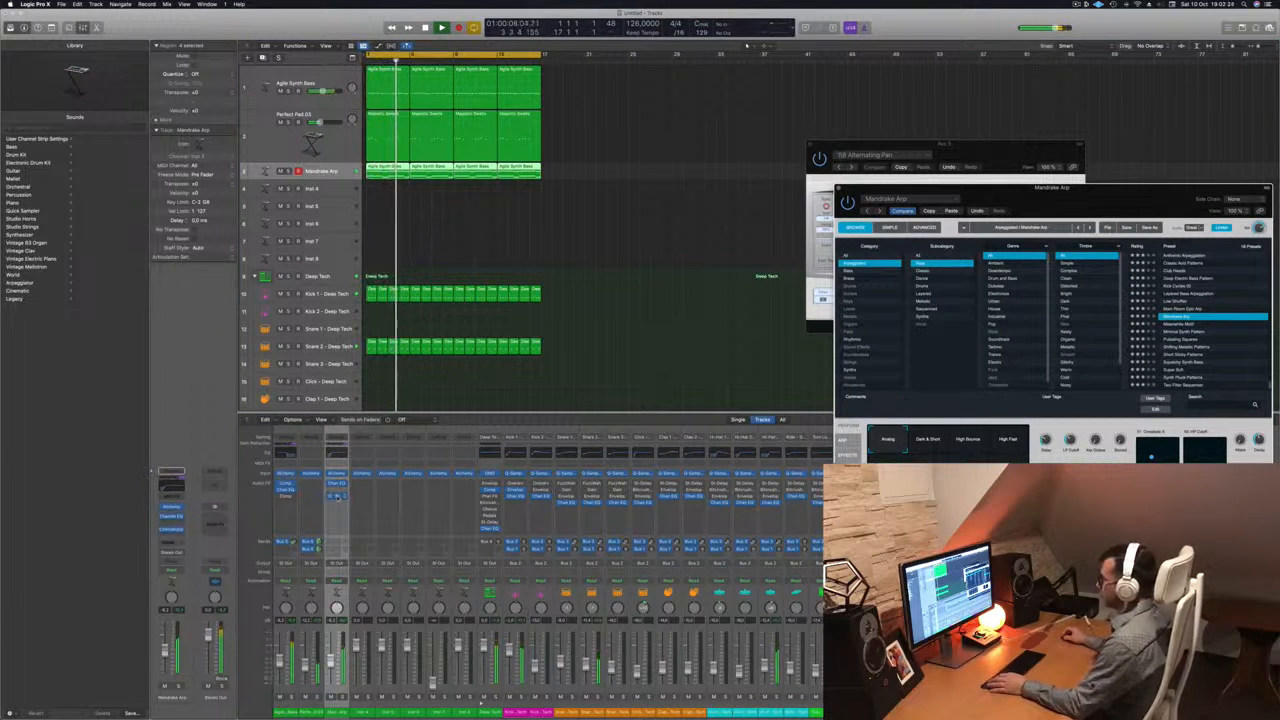
click(337, 494)
drag(661, 121, 727, 161)
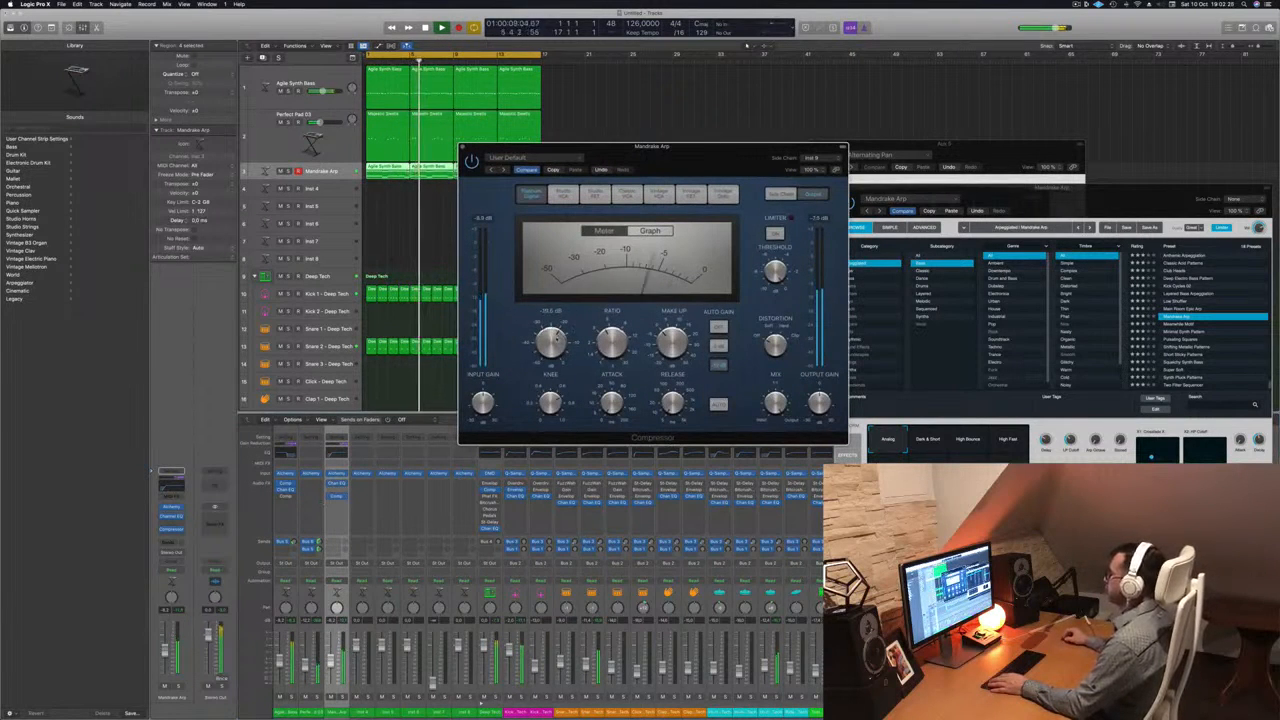
click(462, 148)
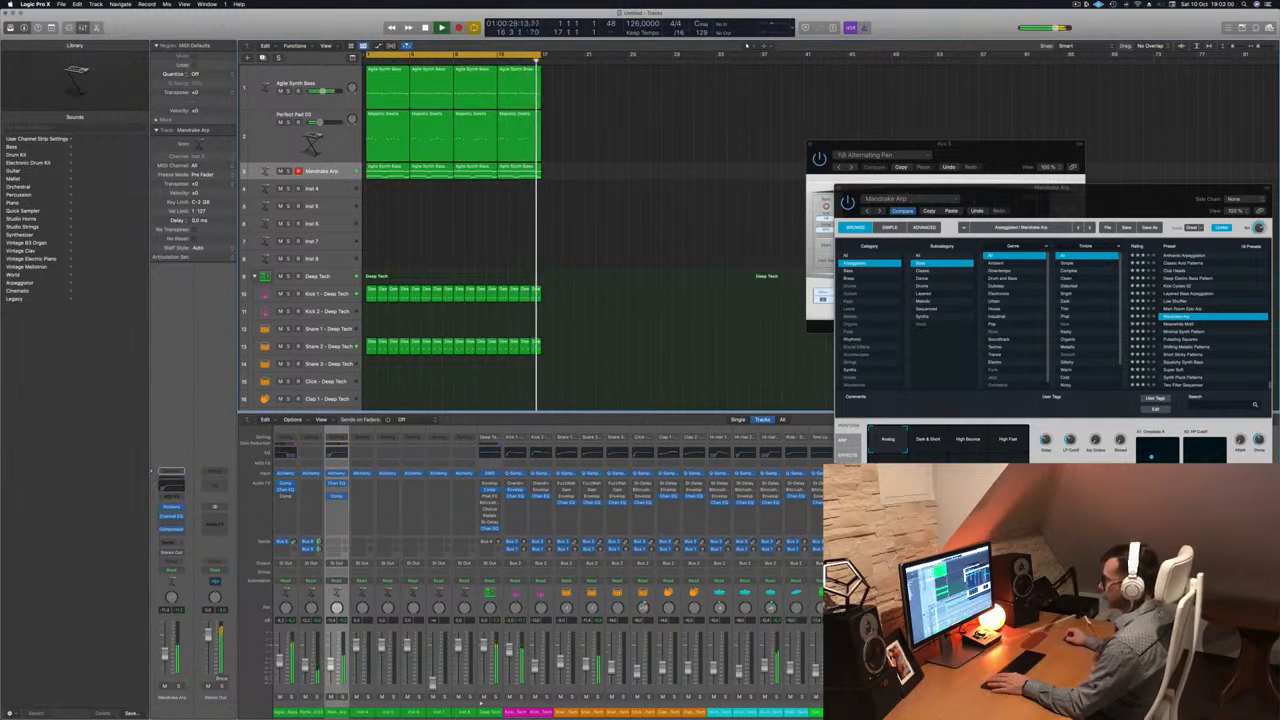
Examine the Mandrake Arp arpeggiator settings in Alchemy while playback restarts, return to the performance controls and close the synth window.
drag(983, 152, 983, 28)
drag(1136, 200, 710, 116)
click(420, 357)
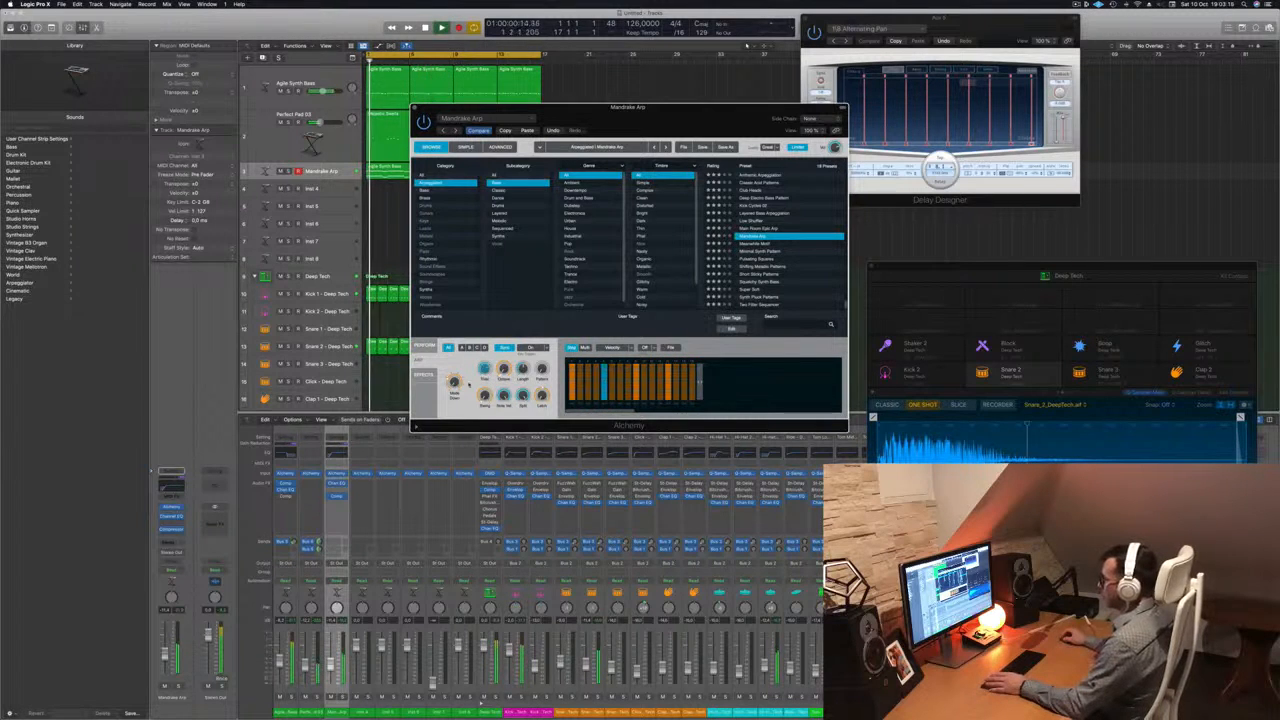
drag(600, 106, 968, 105)
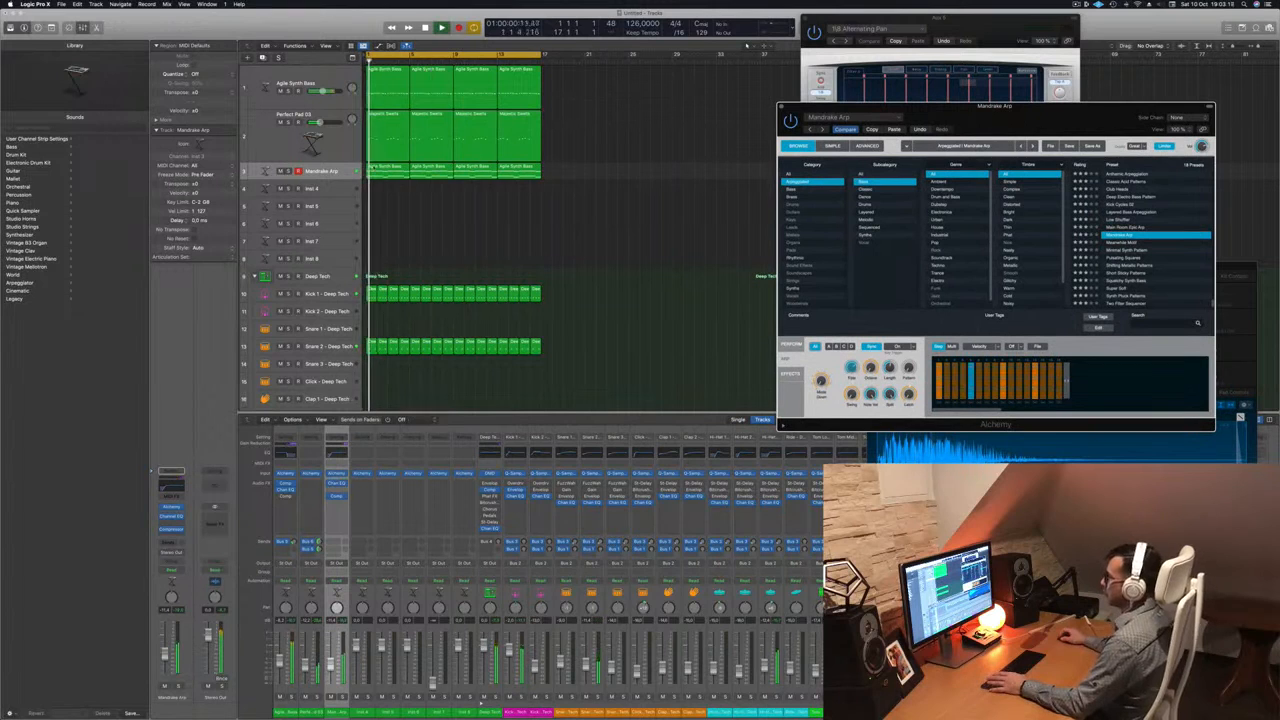
click(324, 171)
key(Return)
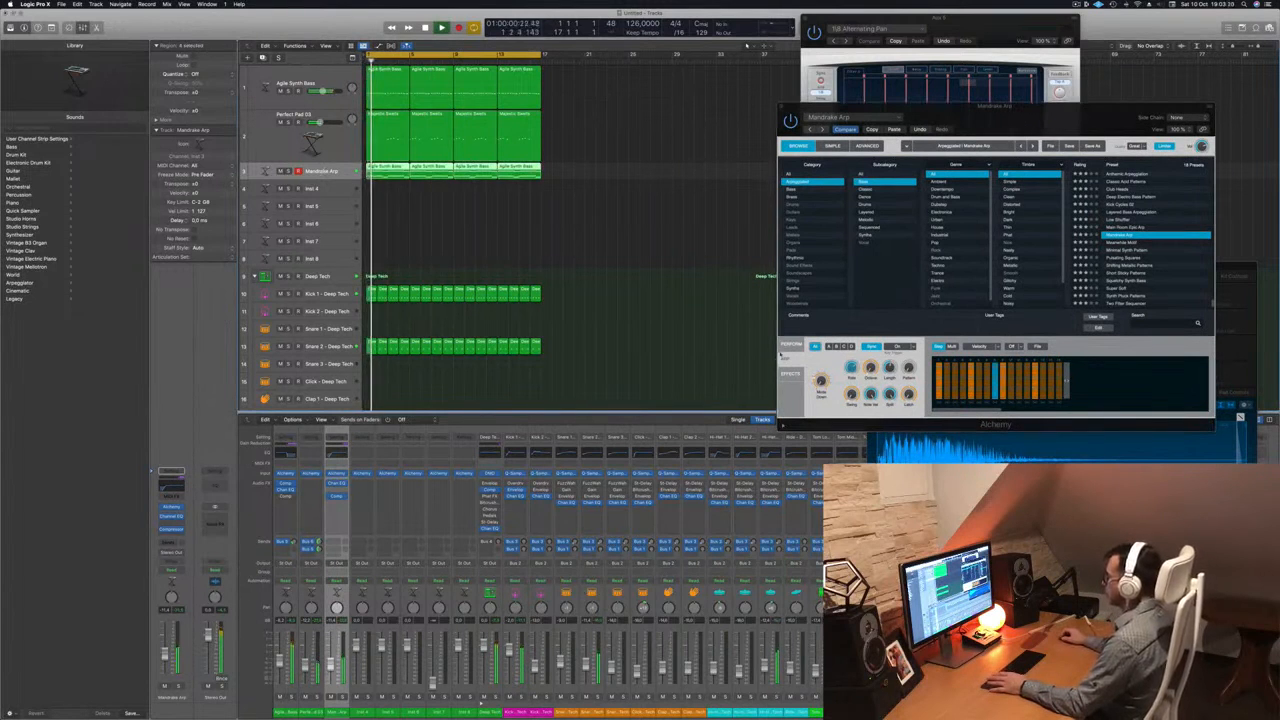
click(790, 346)
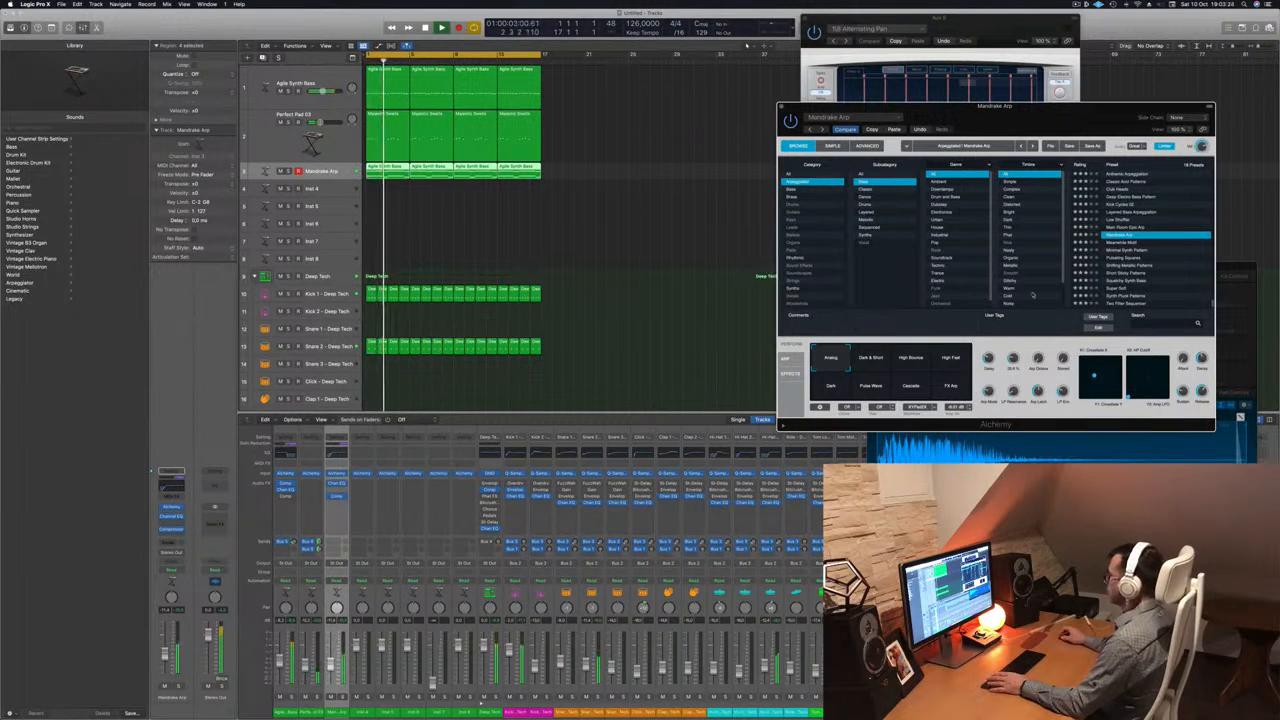
drag(959, 108, 578, 250)
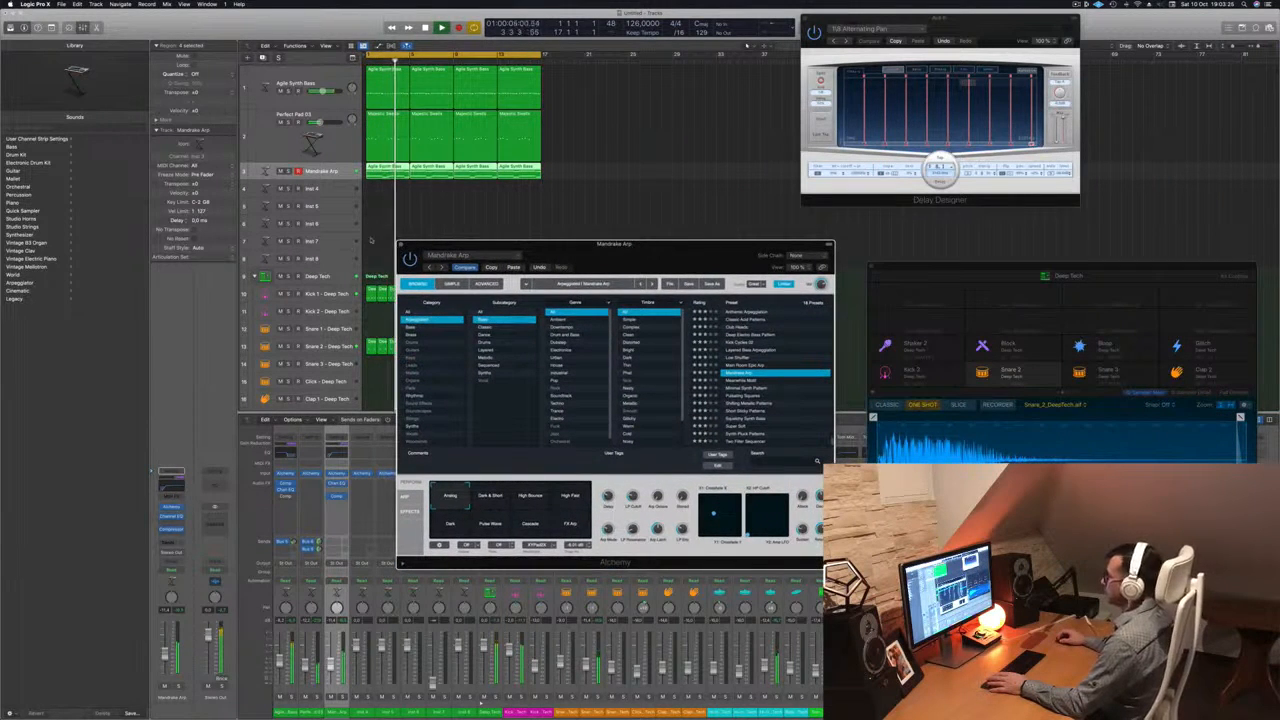
click(401, 245)
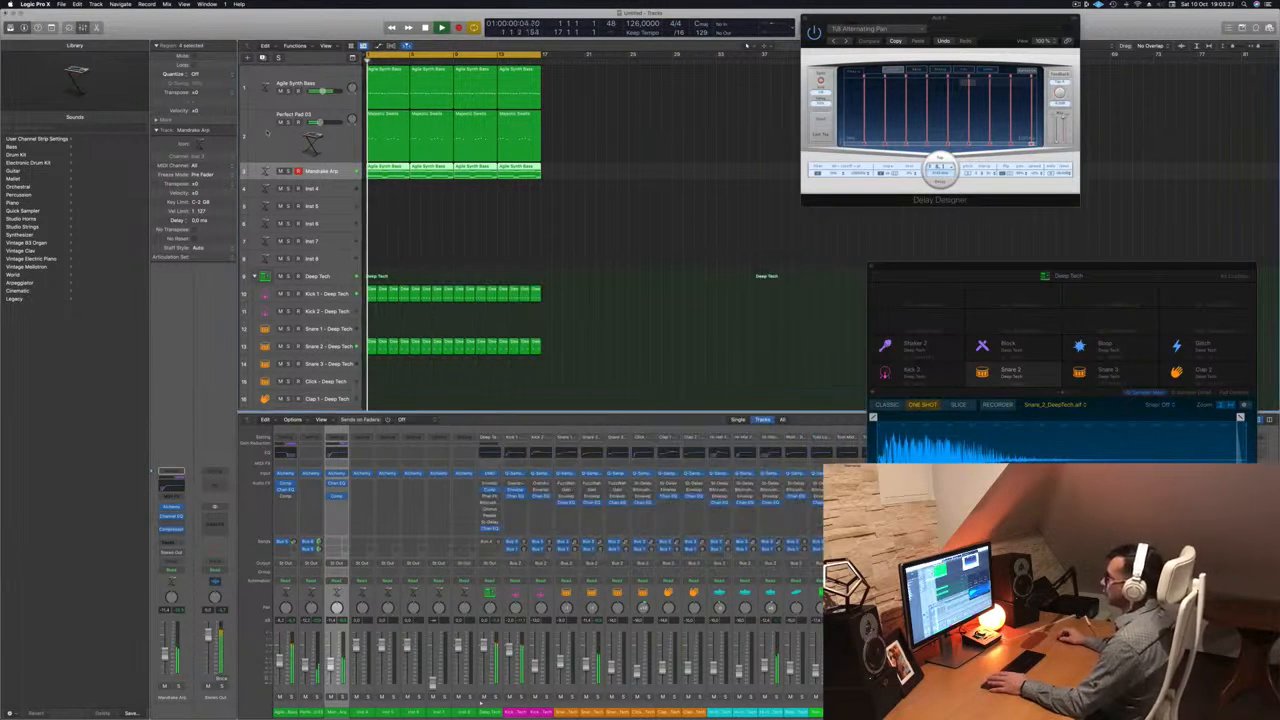
Briefly mute the Perfect Pad 03 track to hear the arp with only bass and drums, and unmute it.
click(281, 122)
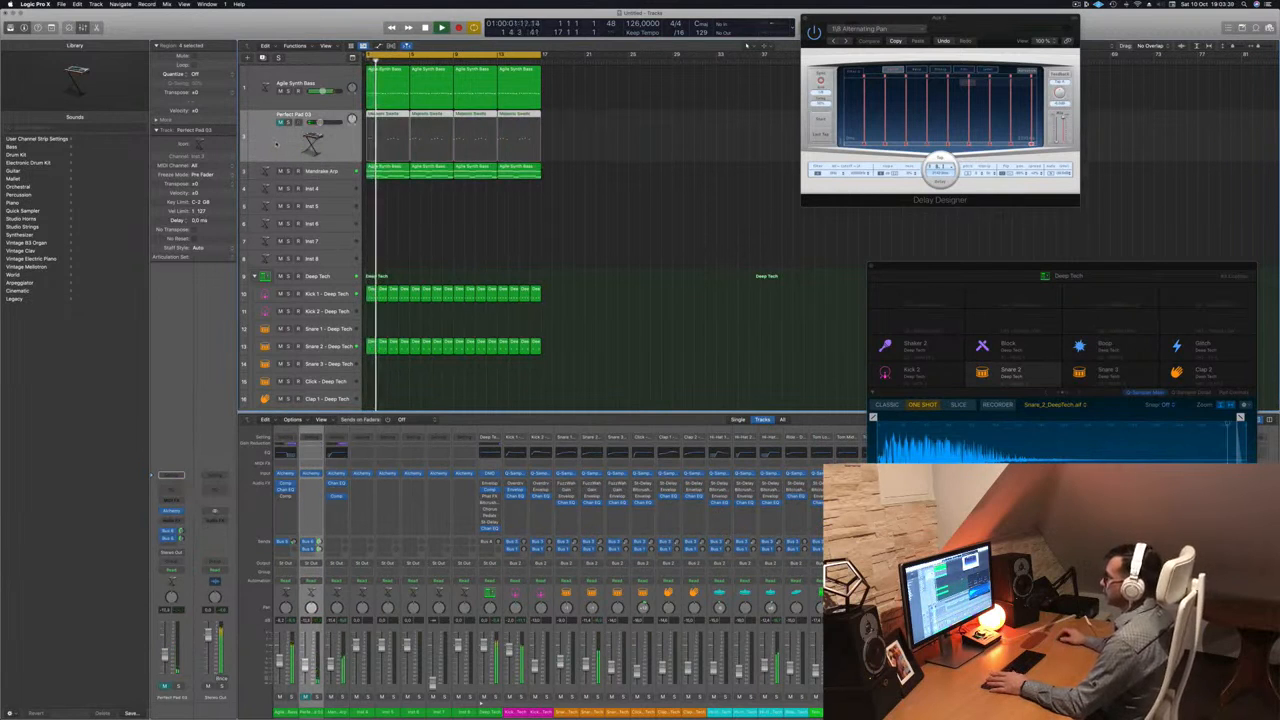
click(313, 171)
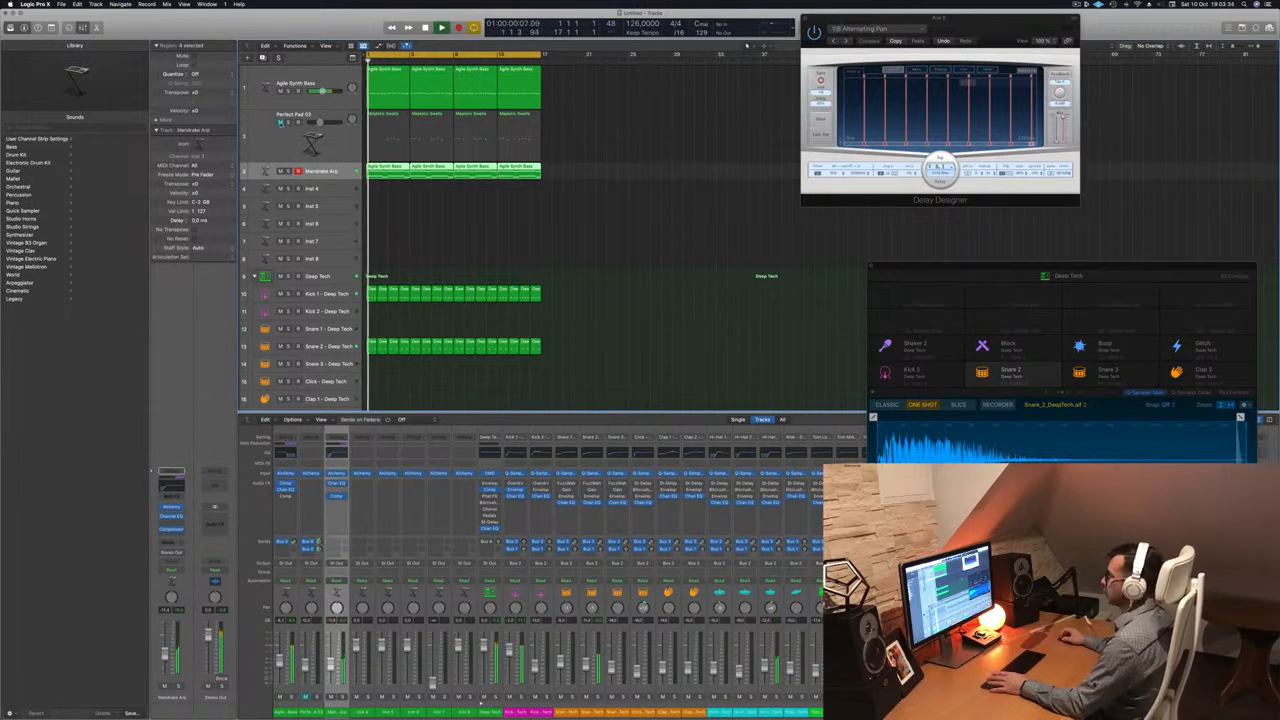
click(281, 123)
drag(266, 197, 263, 215)
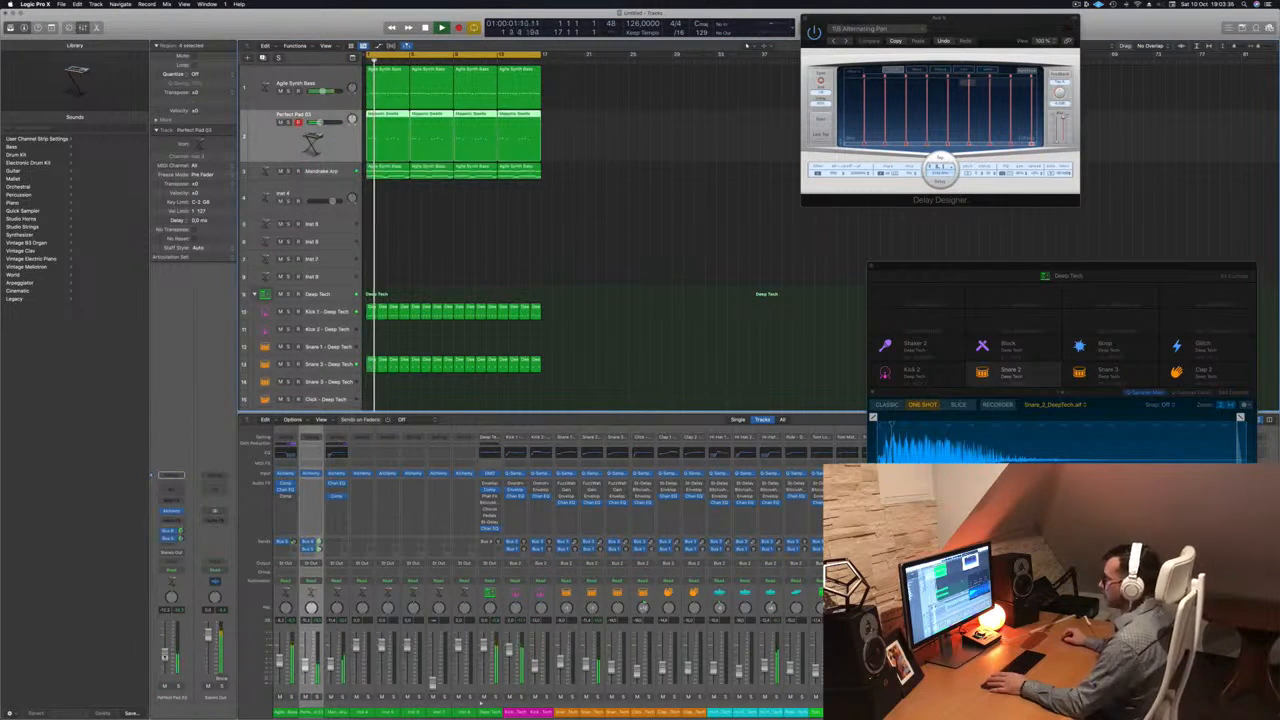
Add a Channel EQ to the Perfect Pad 03 track and roll off its lows with a 12 dB/Oct low cut at 460 Hz.
click(172, 492)
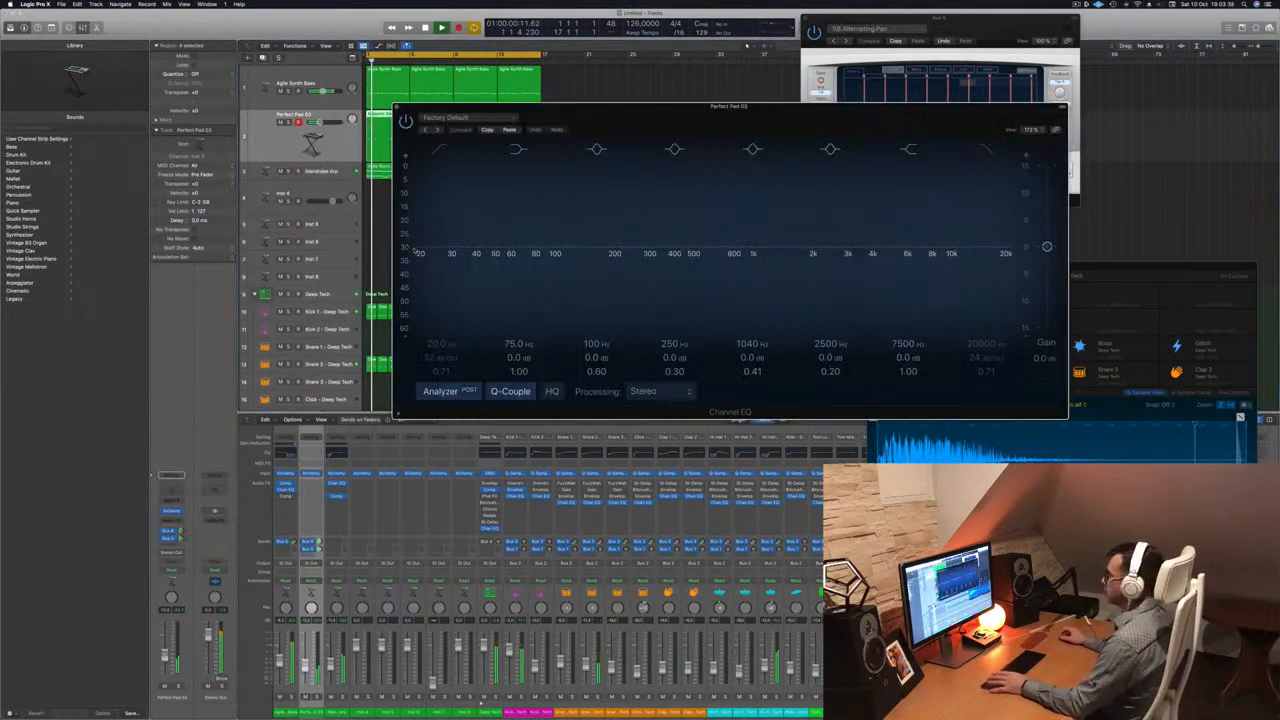
click(461, 148)
drag(470, 200, 773, 195)
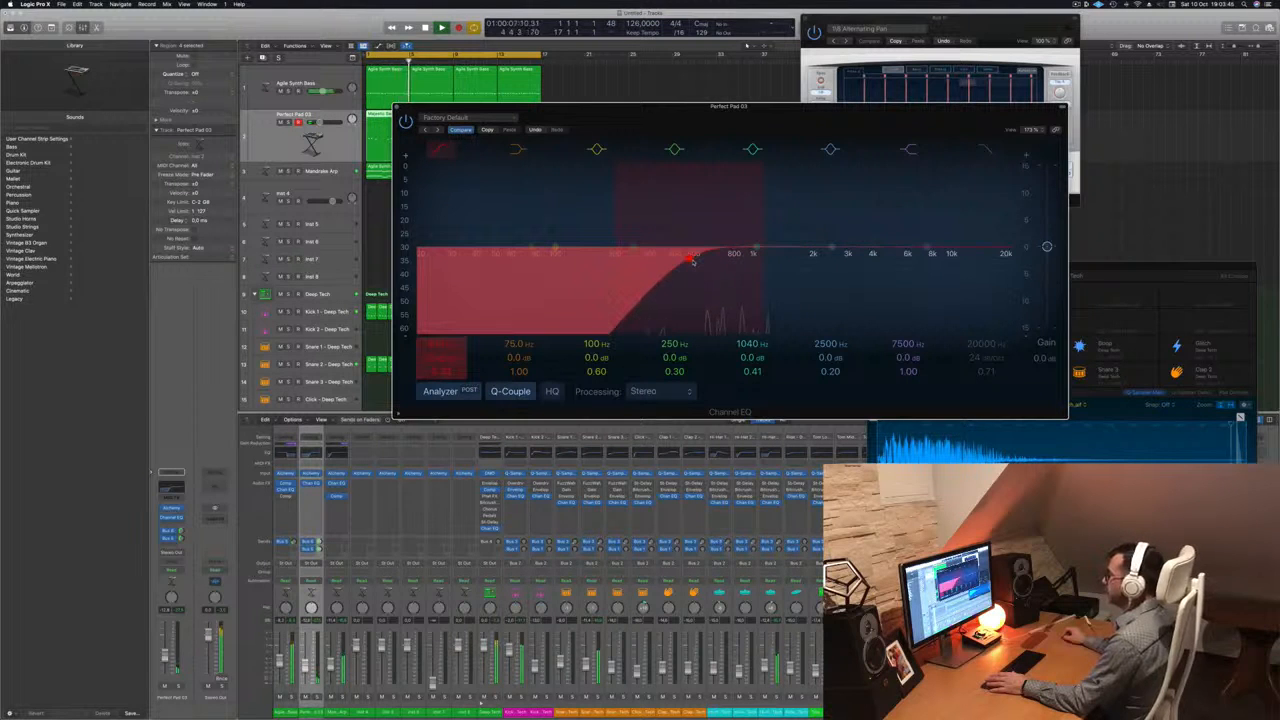
key(space)
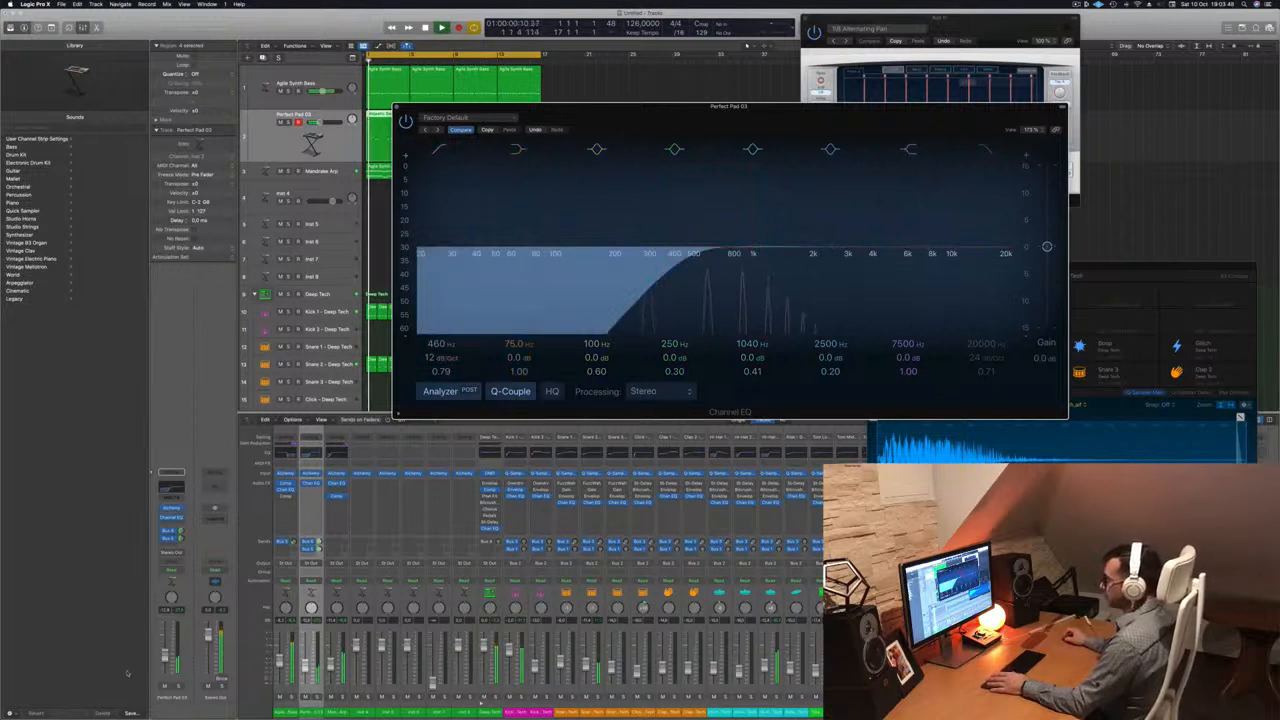
click(397, 107)
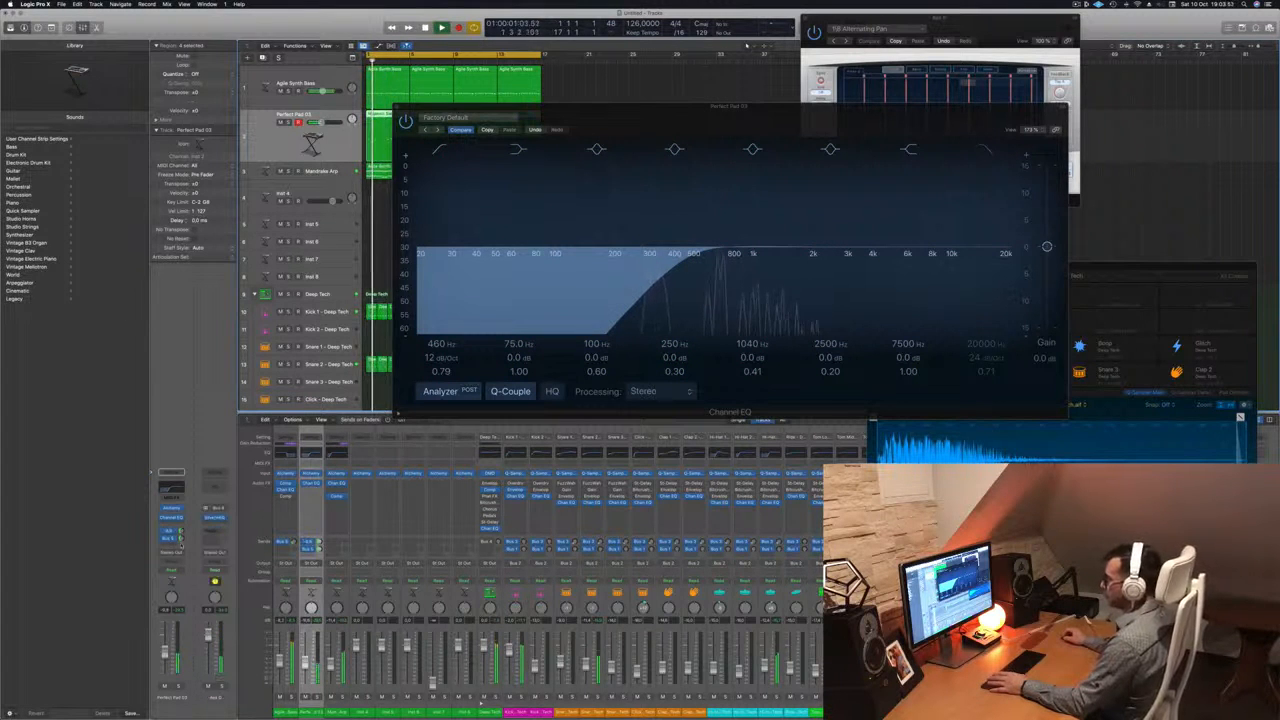
Adjust the second bus send of the Perfect Pad 03 track, close its Channel EQ and deselect the regions.
drag(181, 539, 181, 537)
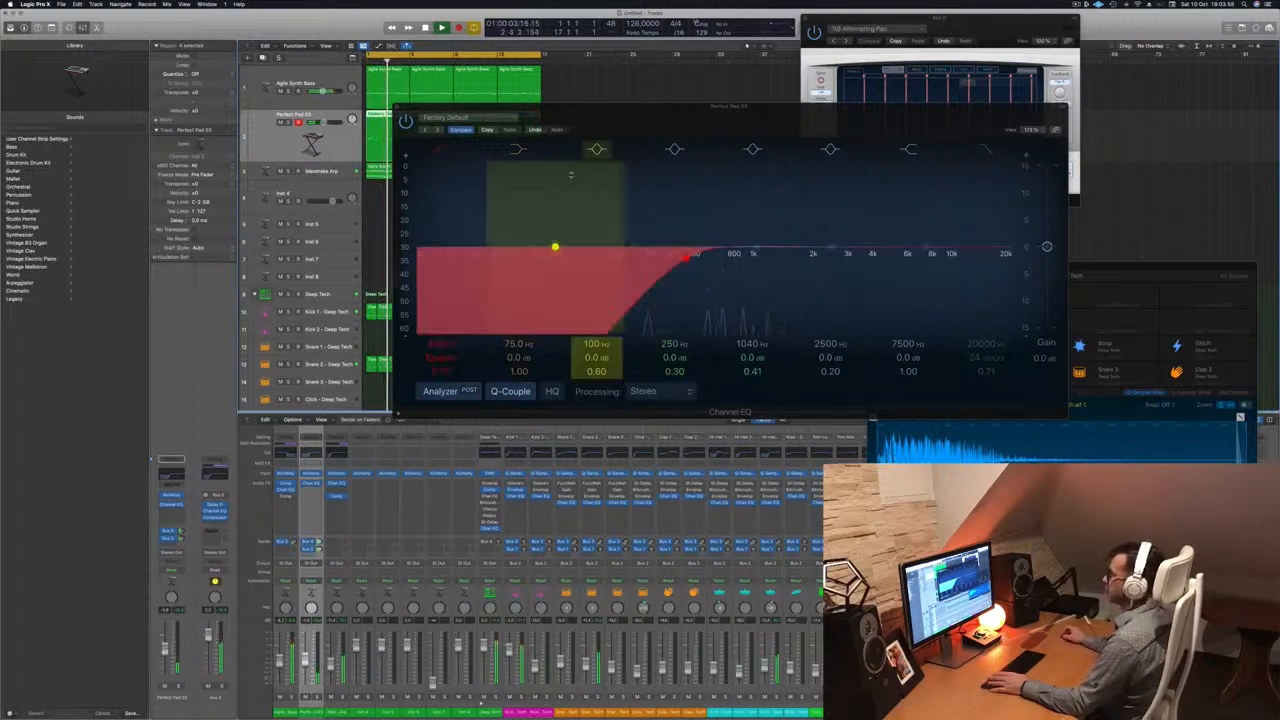
drag(403, 110, 308, 152)
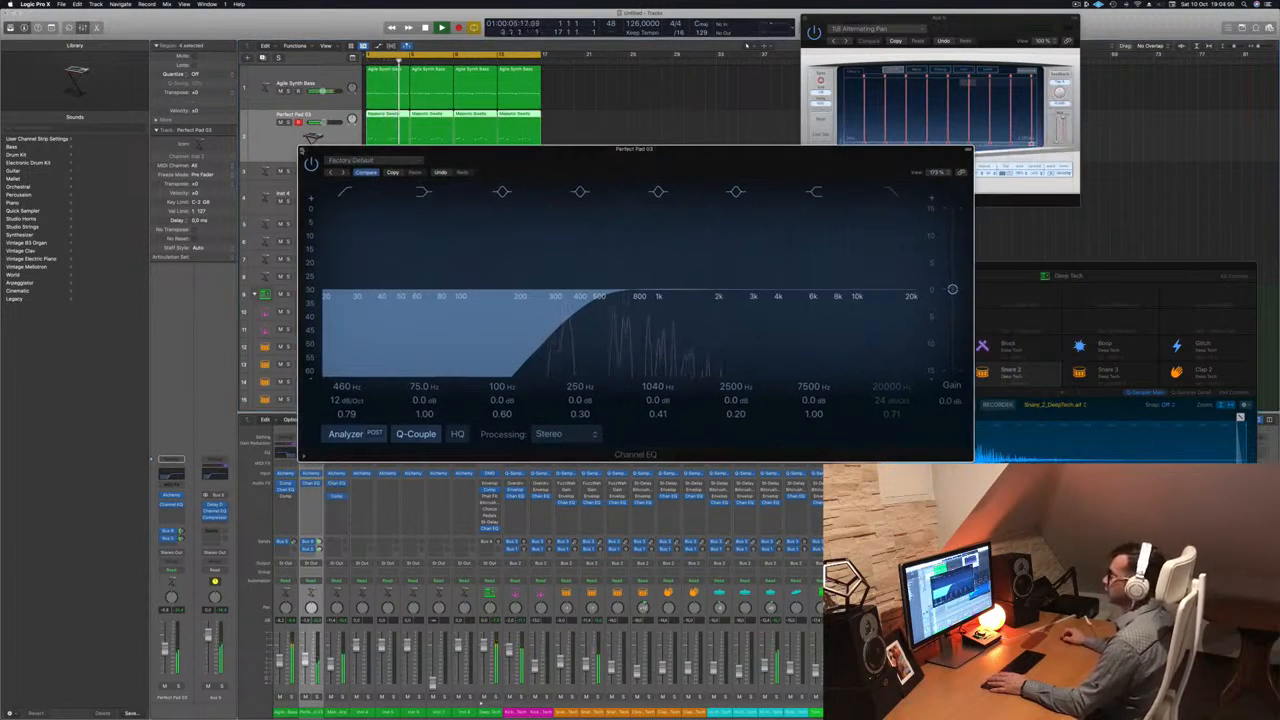
click(306, 150)
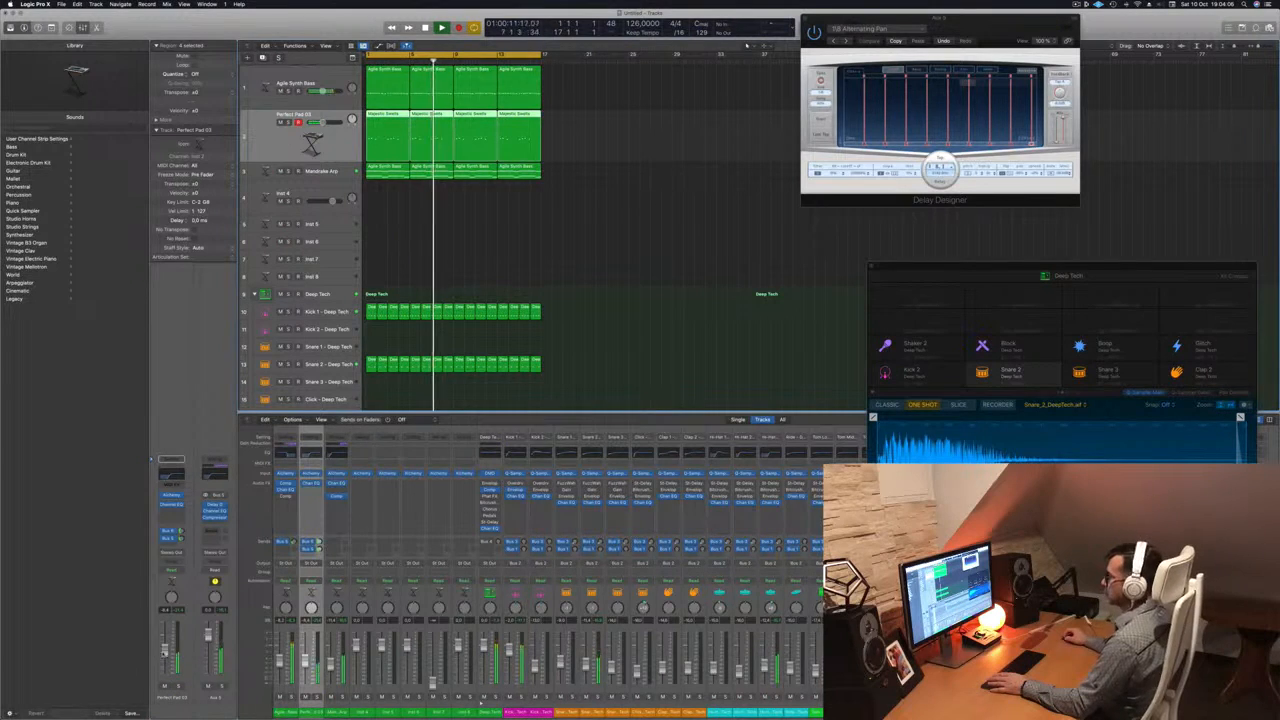
click(571, 228)
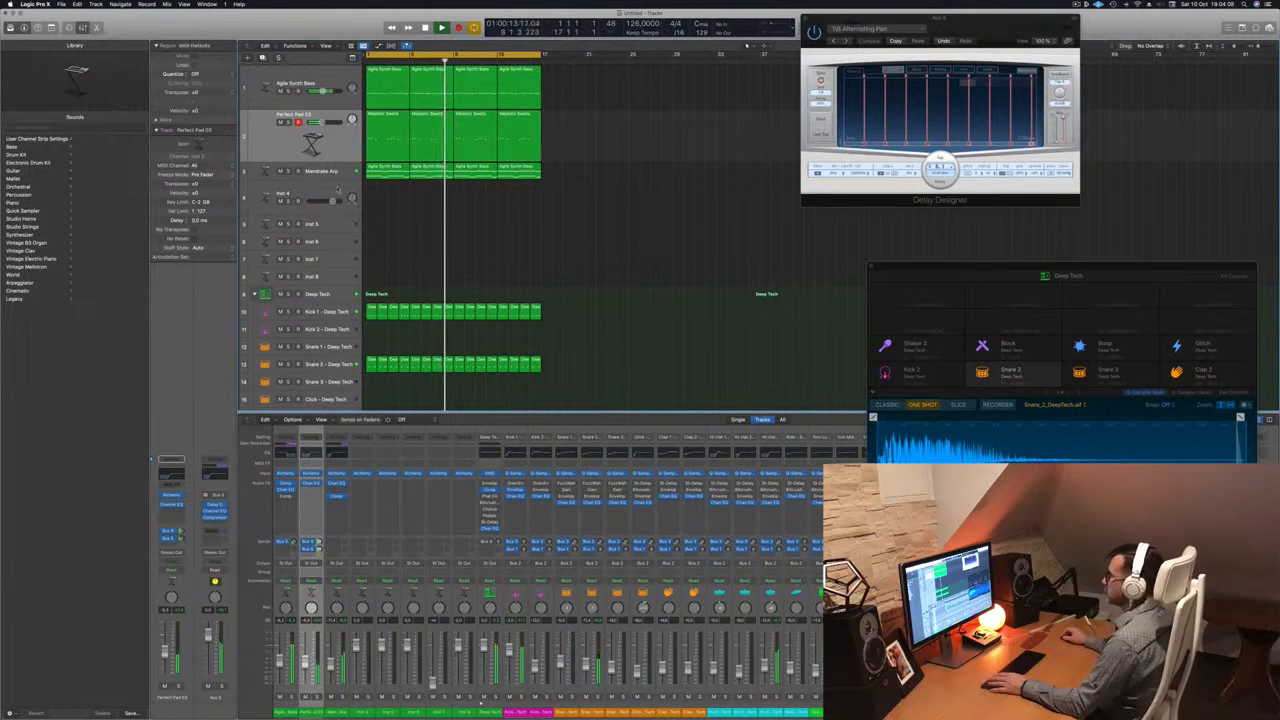
Set the Compressor threshold on the Mandrake Arp track to about -33 dB and close the plug-in window.
key(Down)
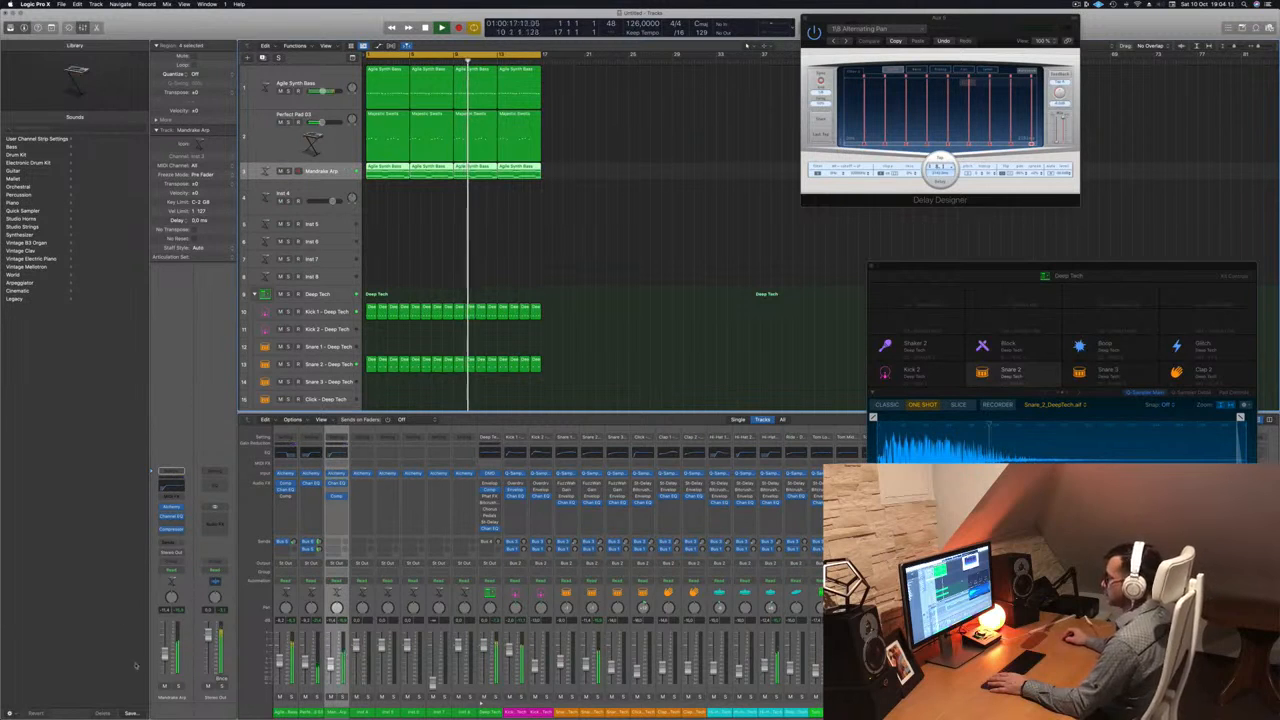
click(173, 529)
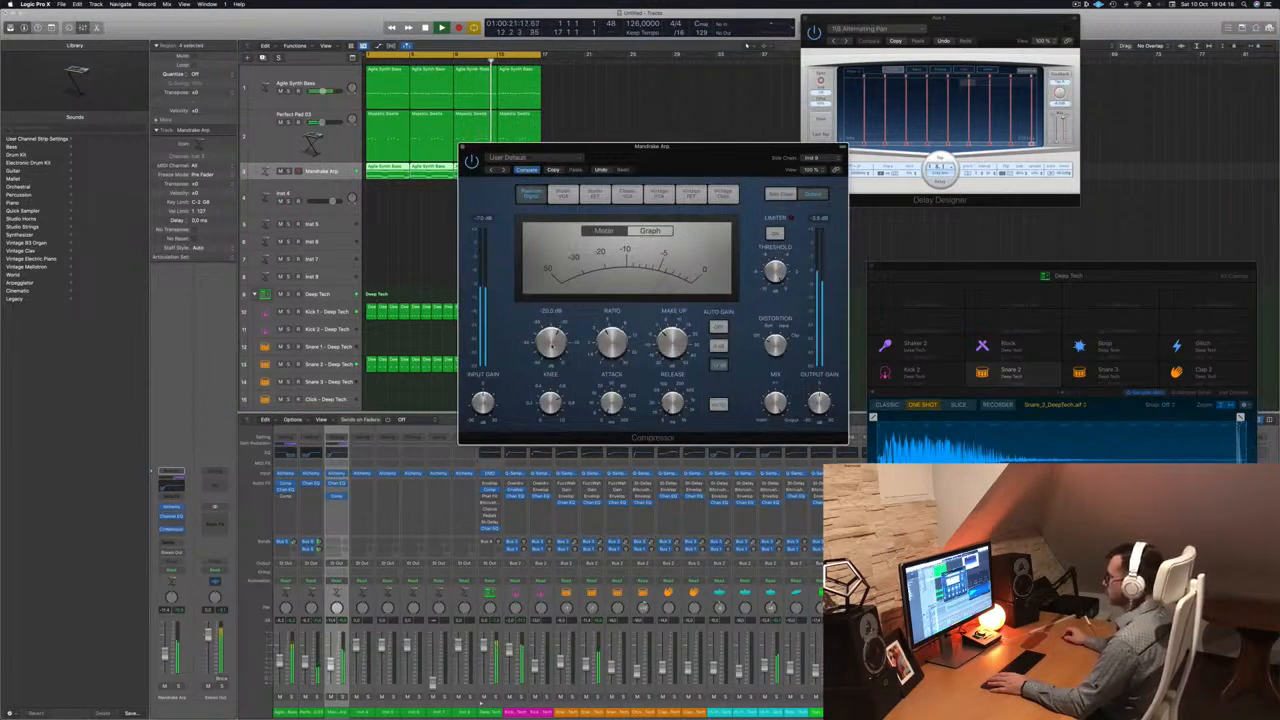
key(super+w)
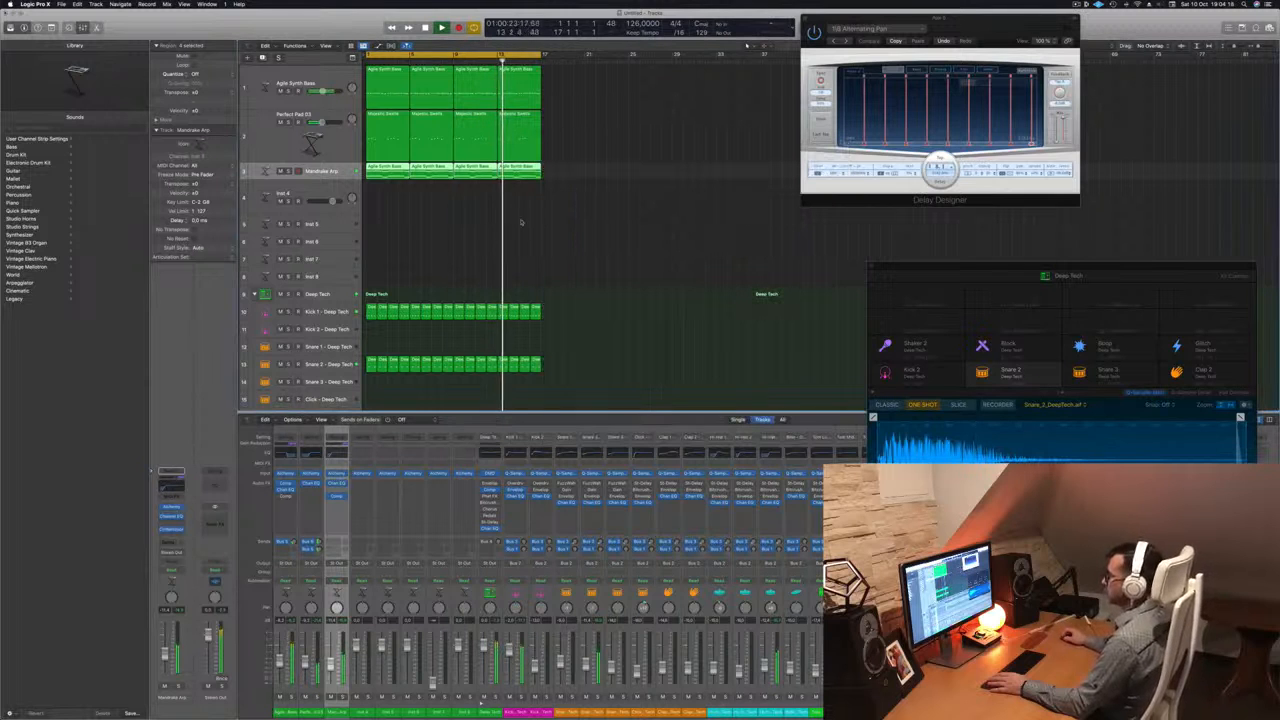
scroll(647, 262, down, 3)
scroll(647, 262, up, 3)
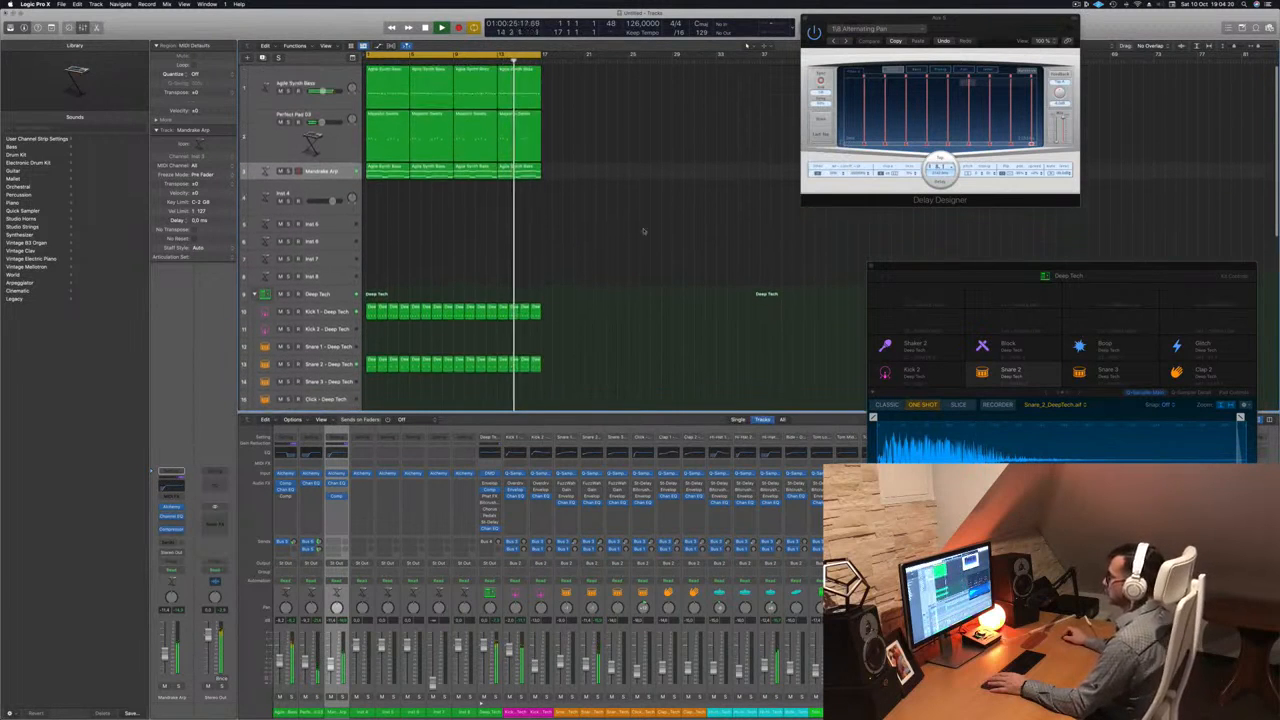
Restart playback from the beginning and open the Alchemy synth of the Perfect Pad 03 track.
click(315, 140)
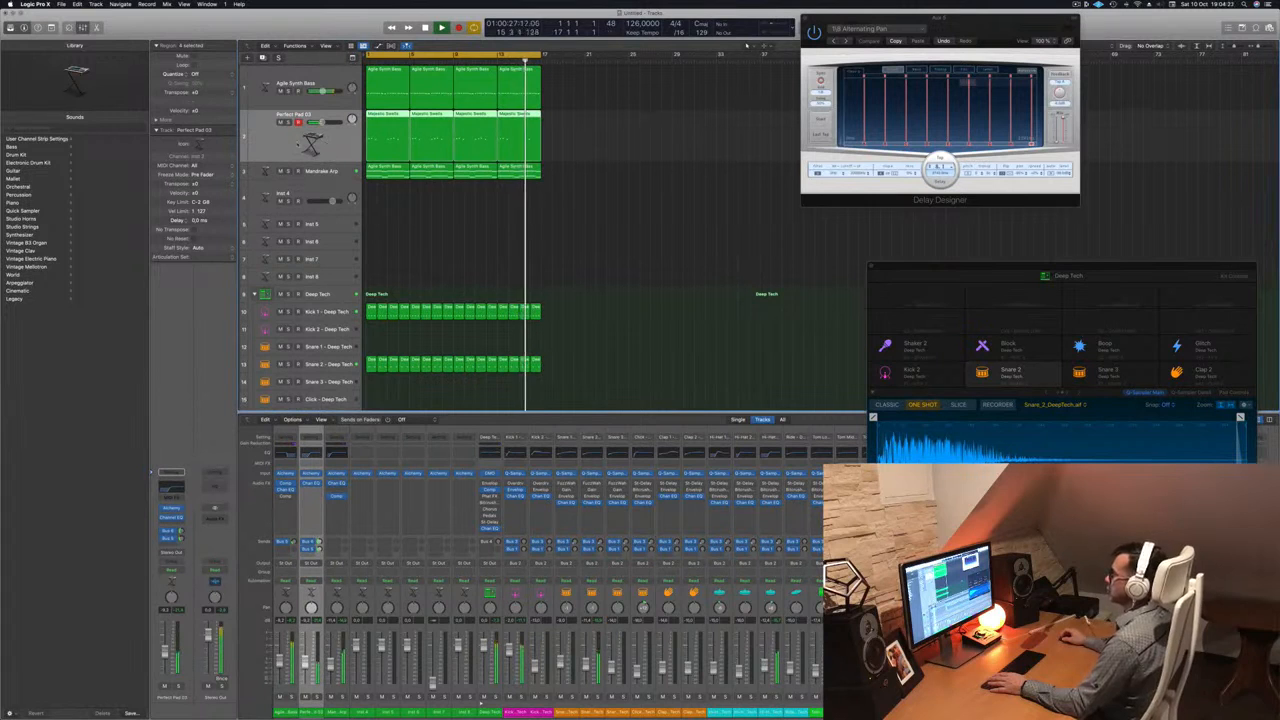
key(Return)
click(171, 508)
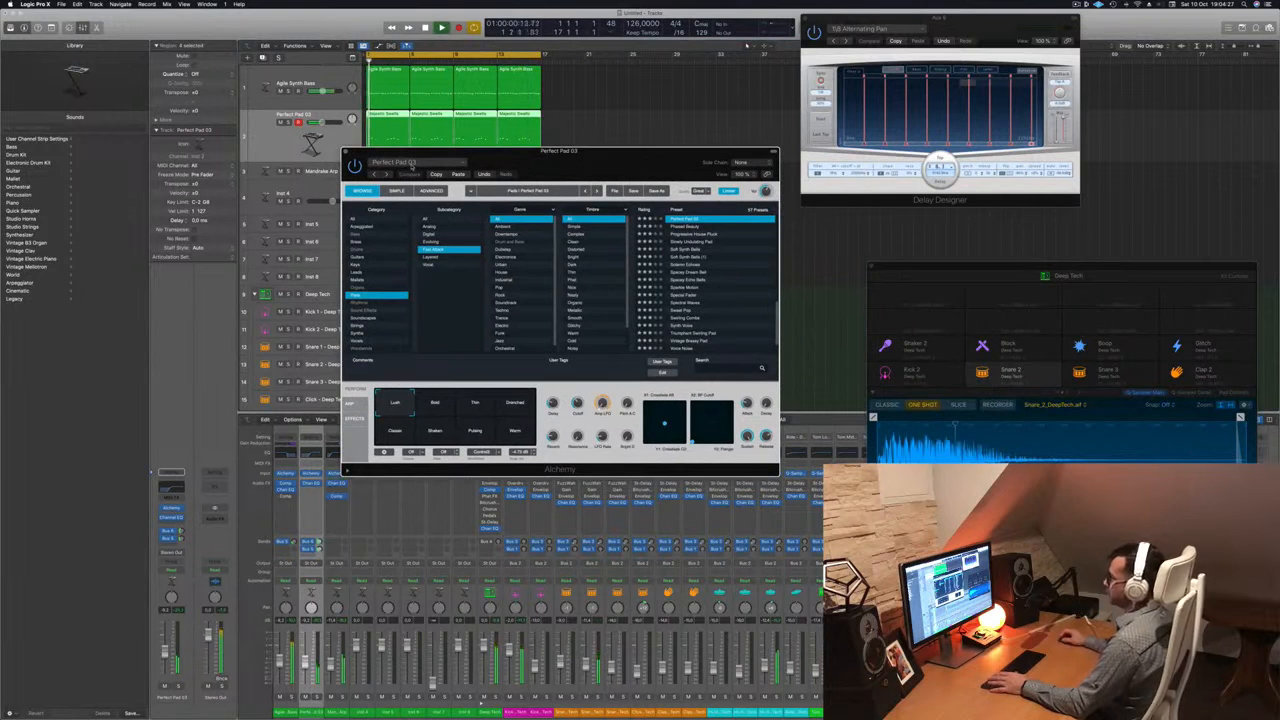
drag(460, 151, 590, 160)
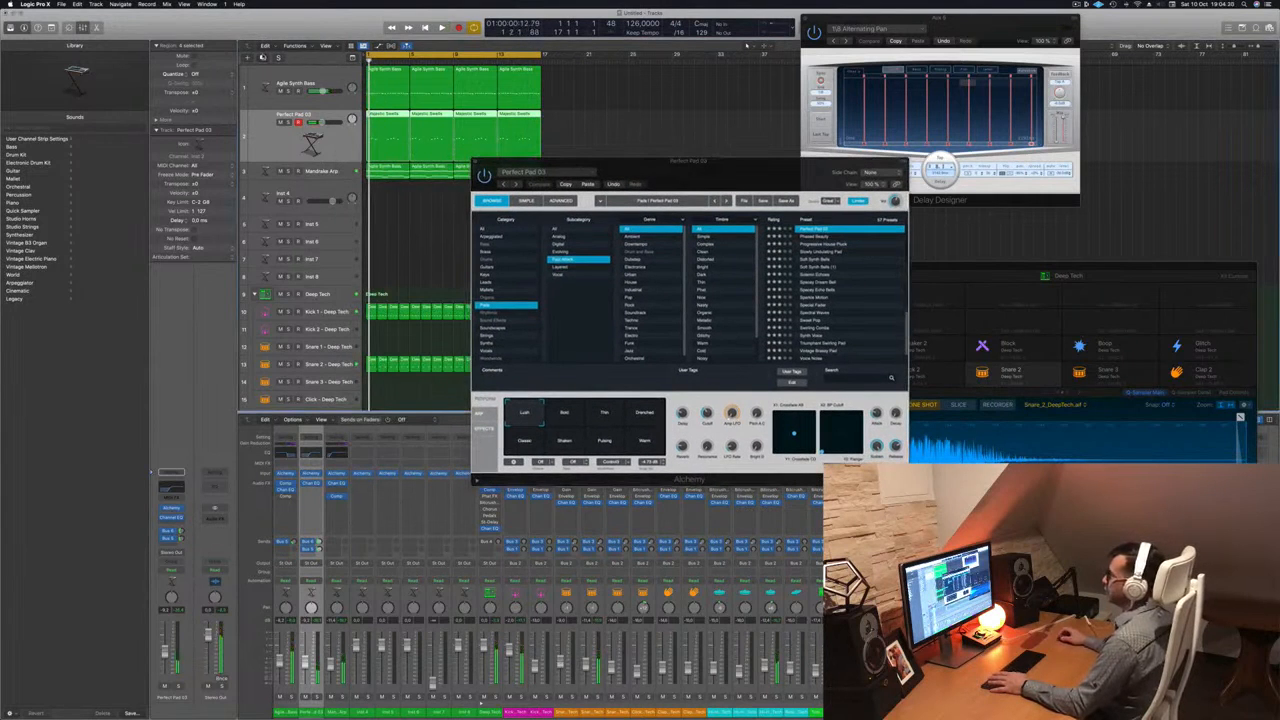
Duplicate the Perfect Pad 03 track with its regions, mute the original and reposition the duplicate's Alchemy window.
key(super+d)
drag(589, 124, 383, 187)
drag(600, 168, 737, 156)
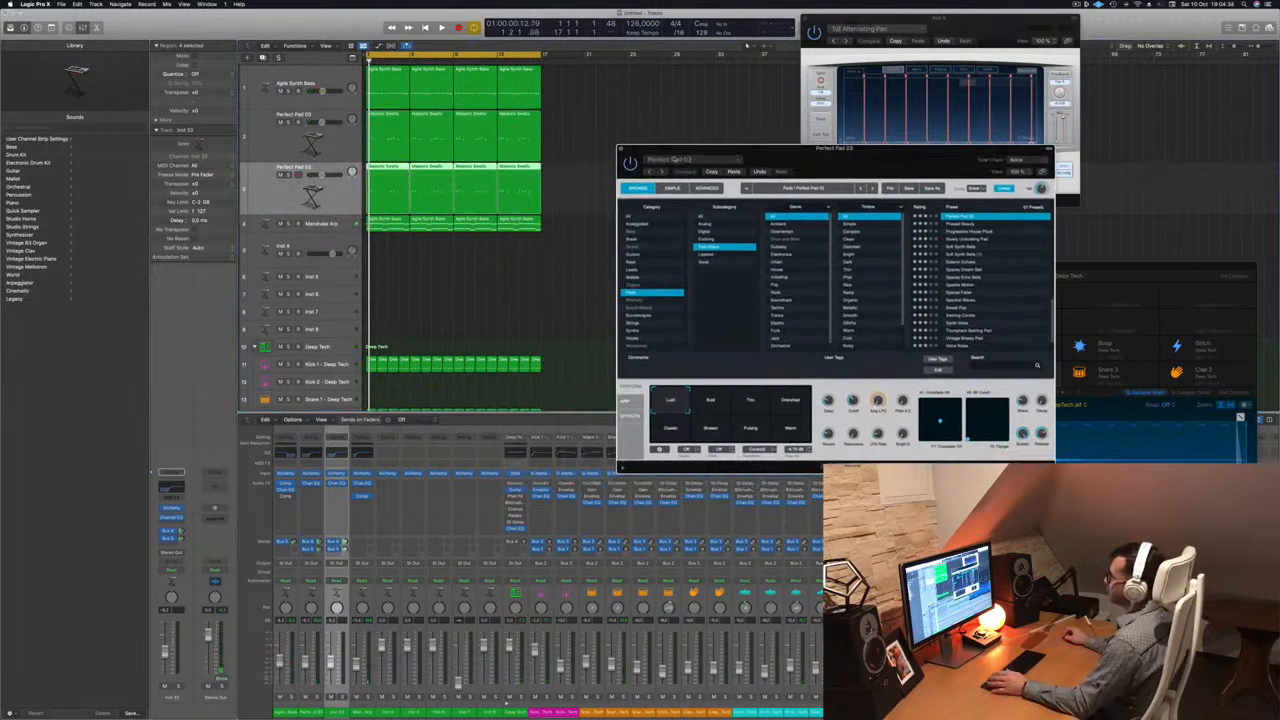
click(281, 123)
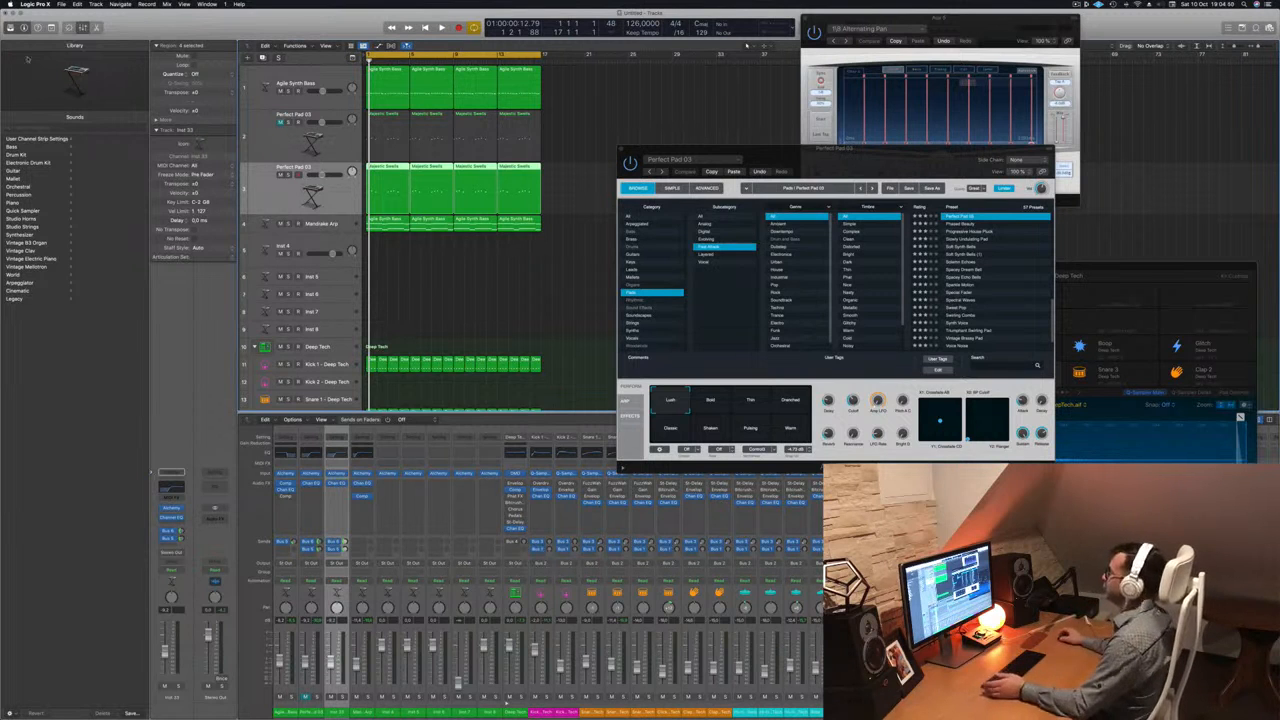
drag(862, 157, 825, 155)
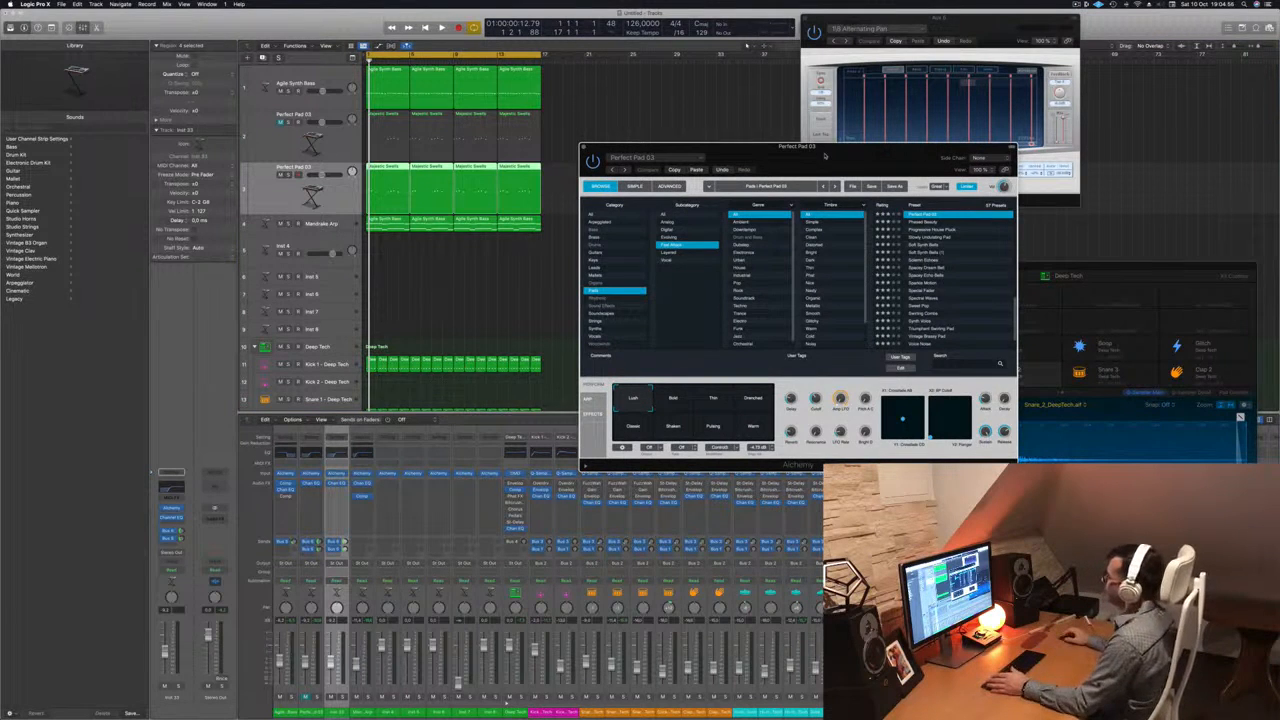
drag(825, 155, 801, 166)
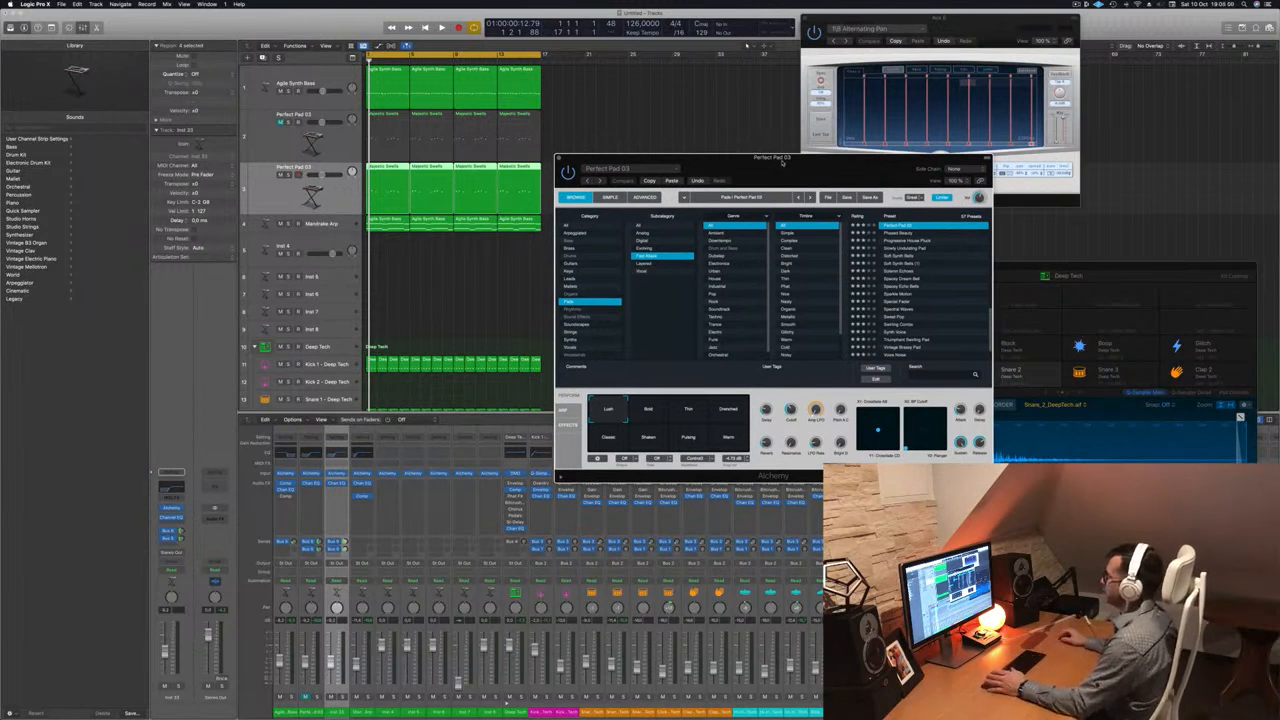
Open the Alchemy synth of the duplicated Perfect Pad 03 track and move both Alchemy windows apart.
drag(782, 163, 868, 112)
click(124, 500)
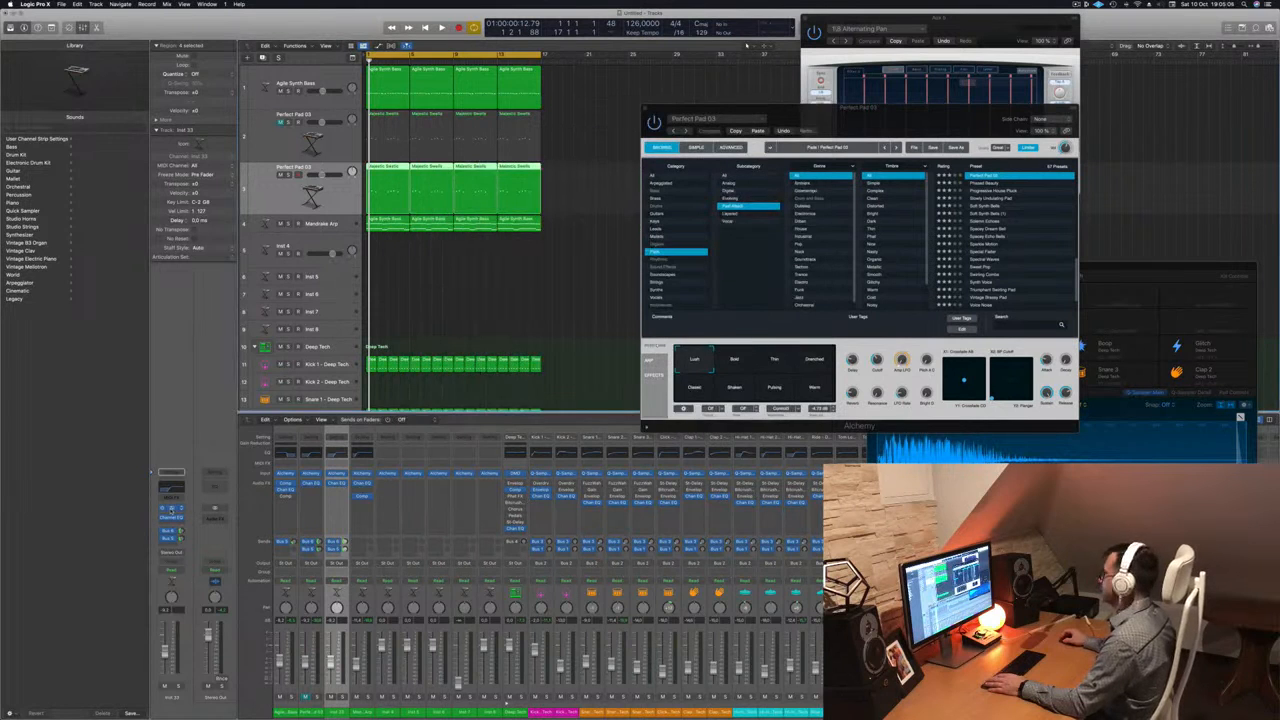
click(171, 509)
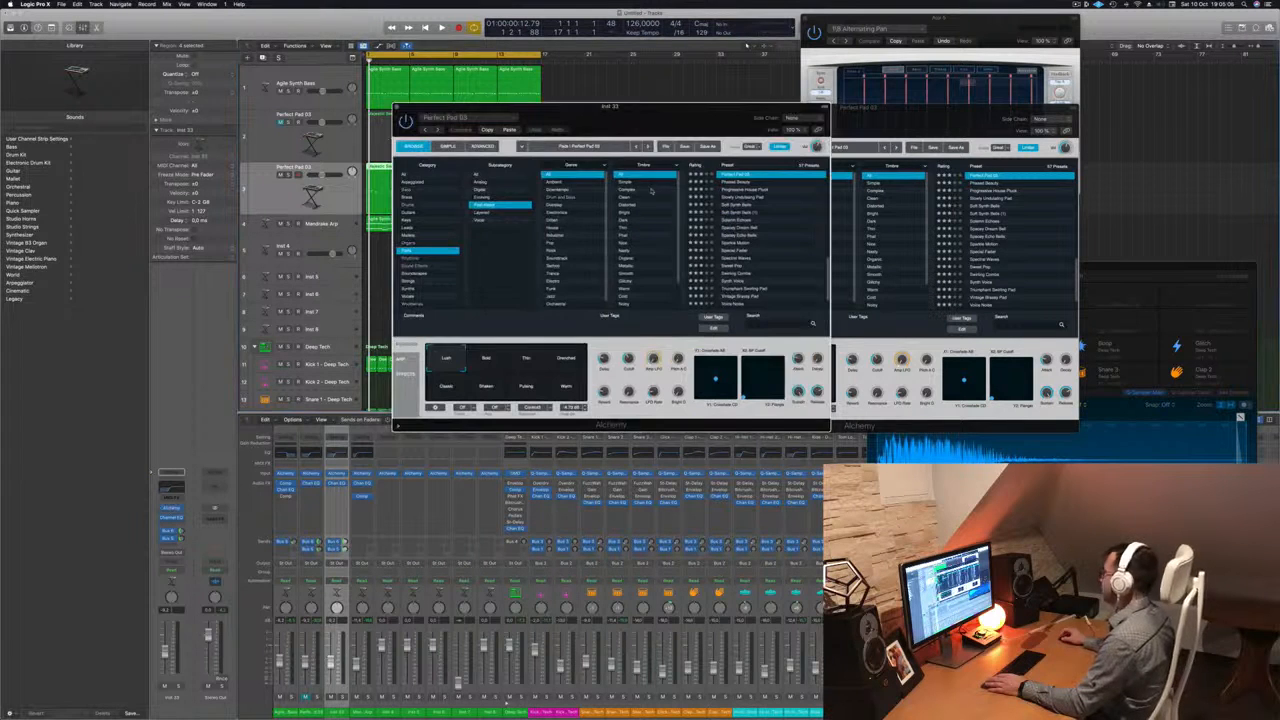
drag(658, 132, 687, 142)
drag(903, 121, 1152, 123)
drag(702, 127, 808, 130)
Play the arrangement and audition the Solemn Echoes preset in the duplicate track's Alchemy.
key(space)
key(space)
key(space)
click(881, 219)
key(space)
key(space)
scroll(895, 225, down, 1)
click(880, 218)
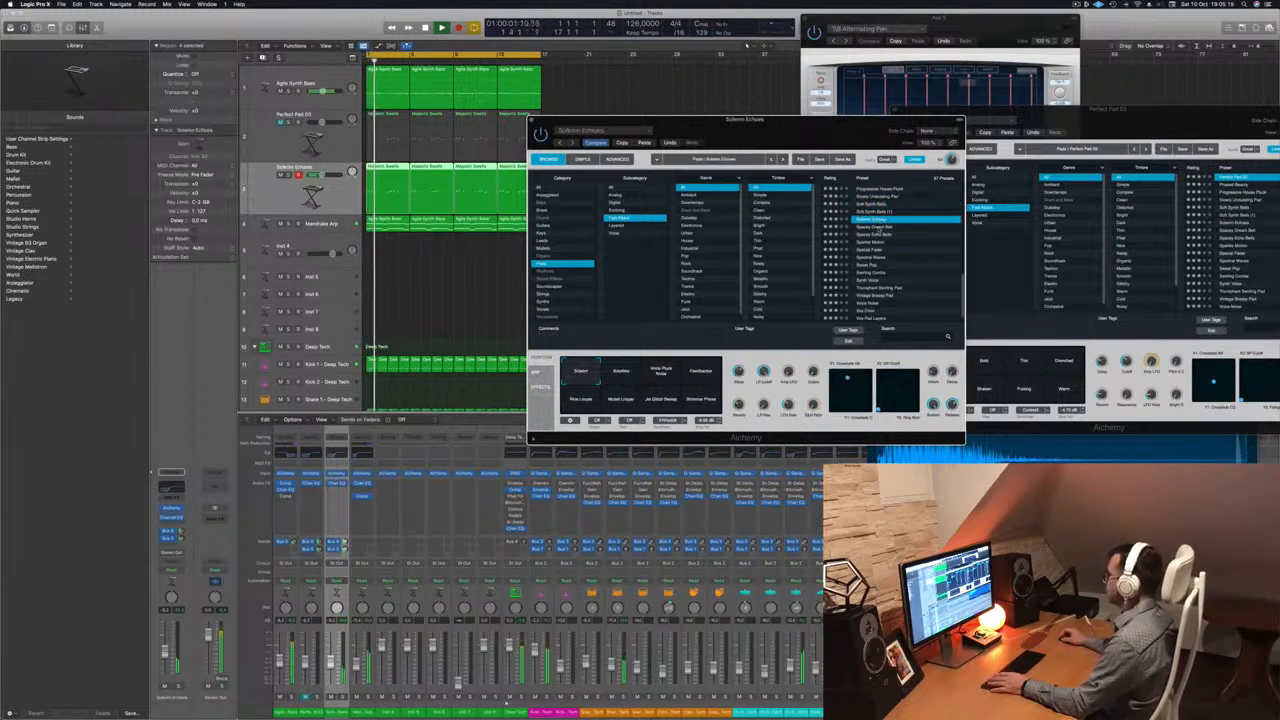
Audition further Alchemy pad presets during playback, from Sparkle Motion down to Sweet Pop.
click(876, 227)
key(space)
key(space)
key(space)
key(space)
click(872, 243)
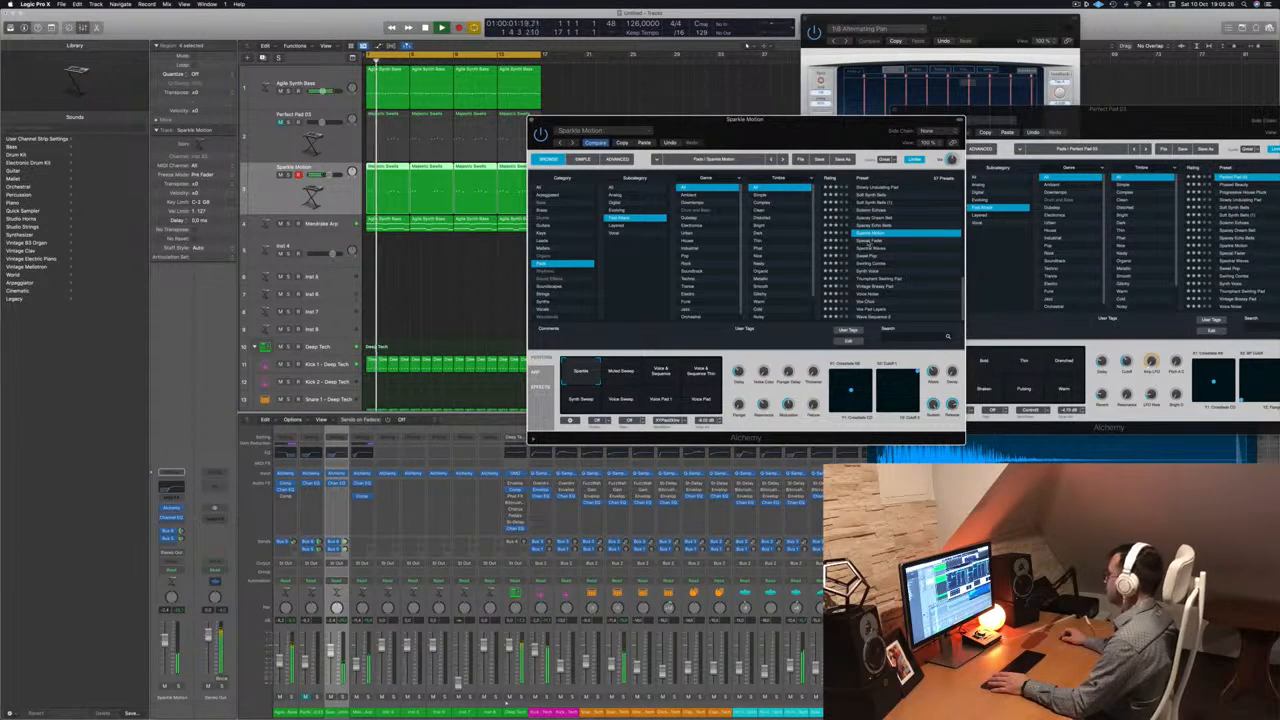
click(870, 242)
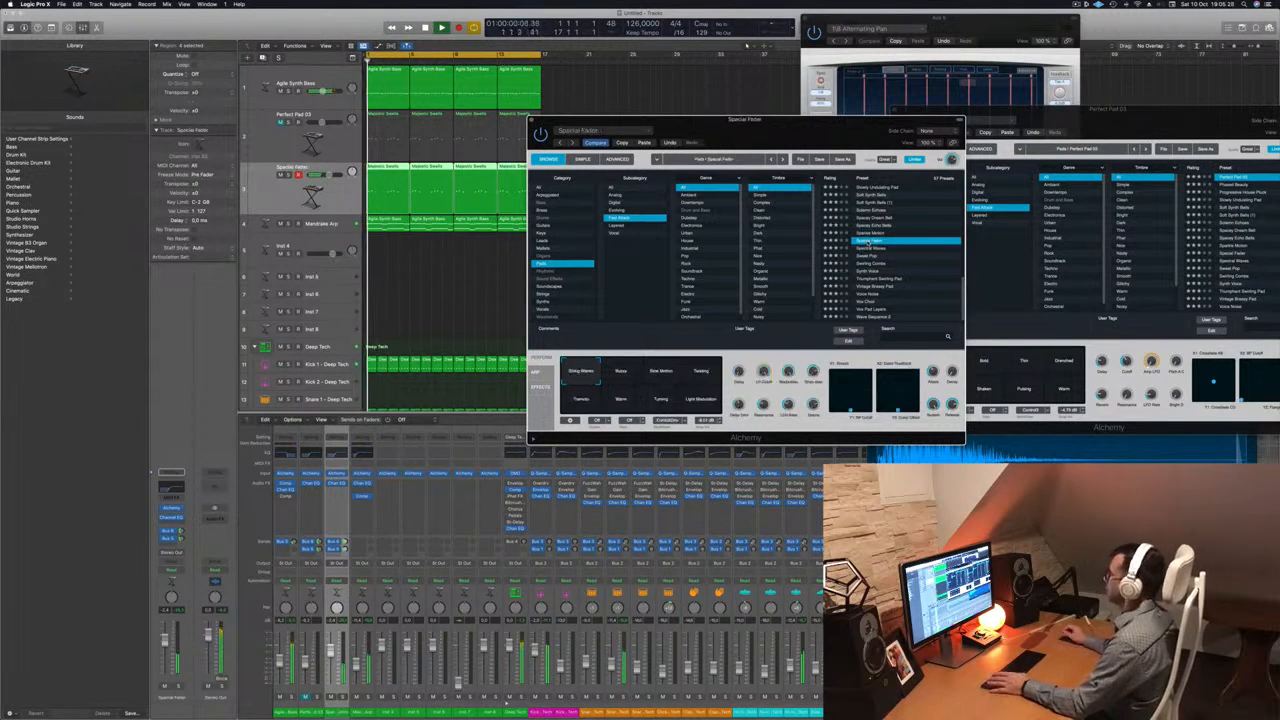
click(891, 256)
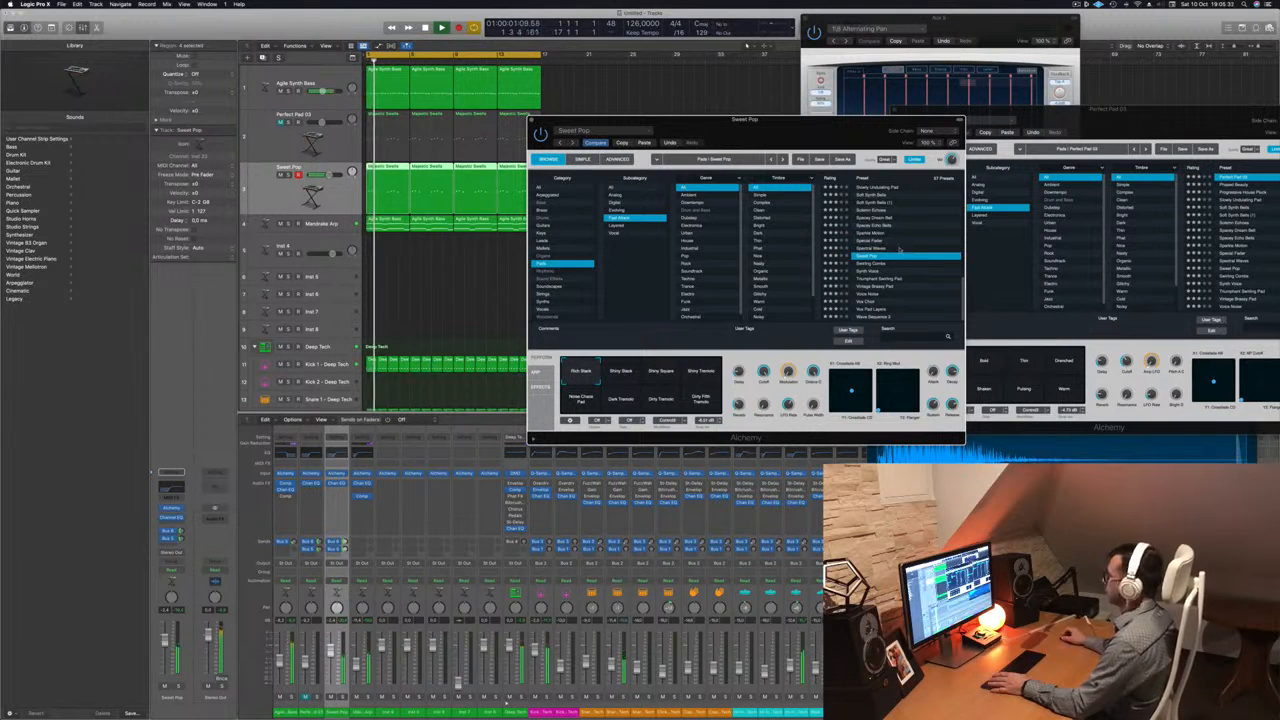
Audition the Sweet Pop performance snapshots from Shiny Stack through Dark Tremolo to Dirty Fifth Tremolo.
key(space)
click(619, 375)
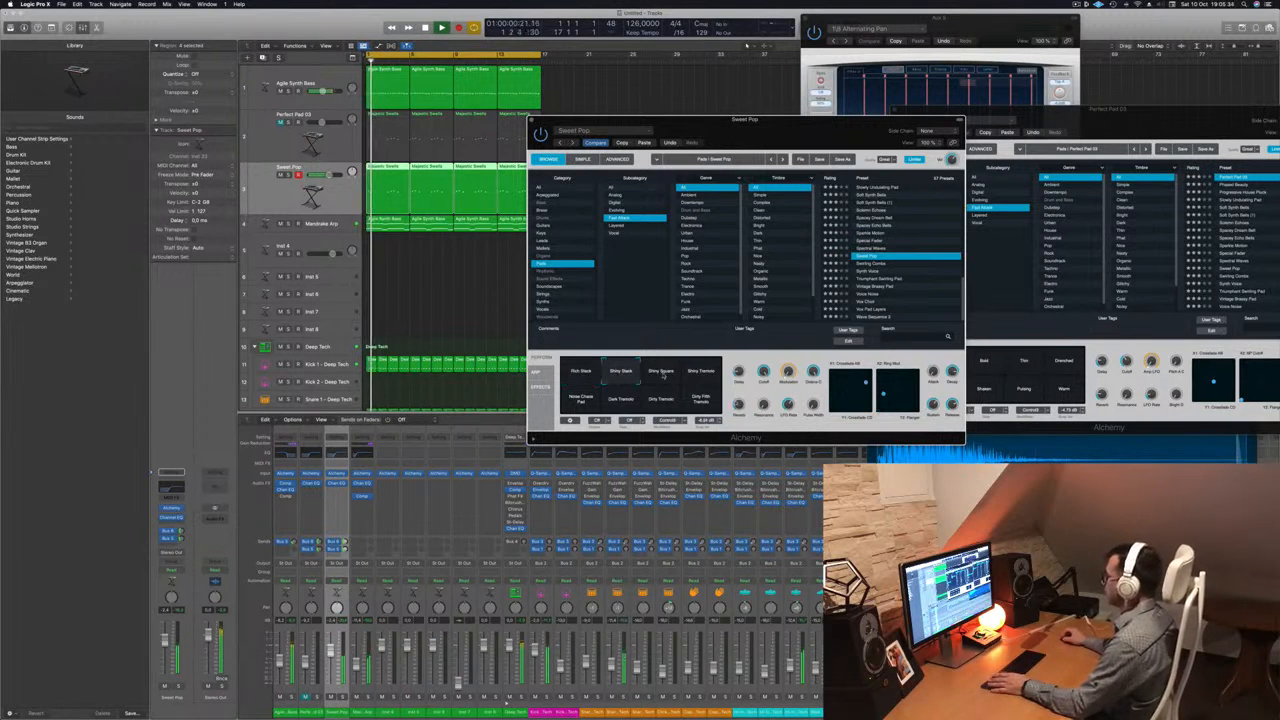
click(661, 376)
click(702, 375)
click(590, 404)
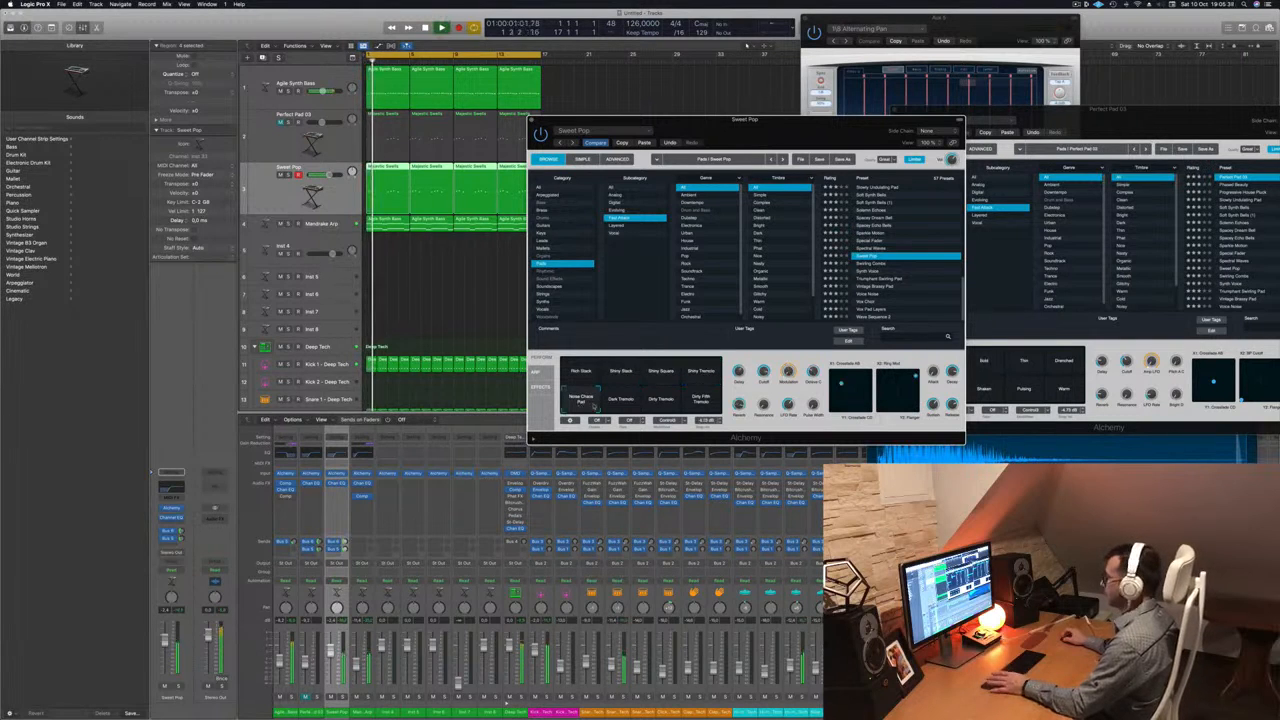
click(625, 402)
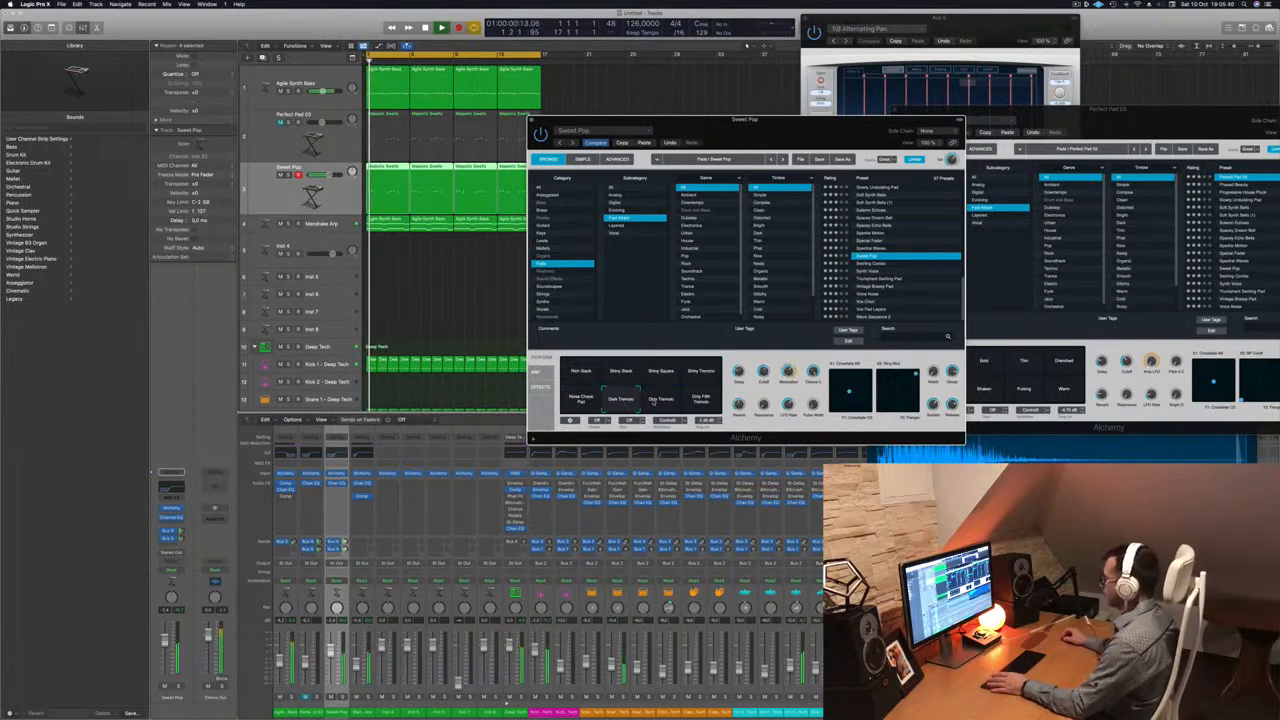
click(662, 400)
click(700, 398)
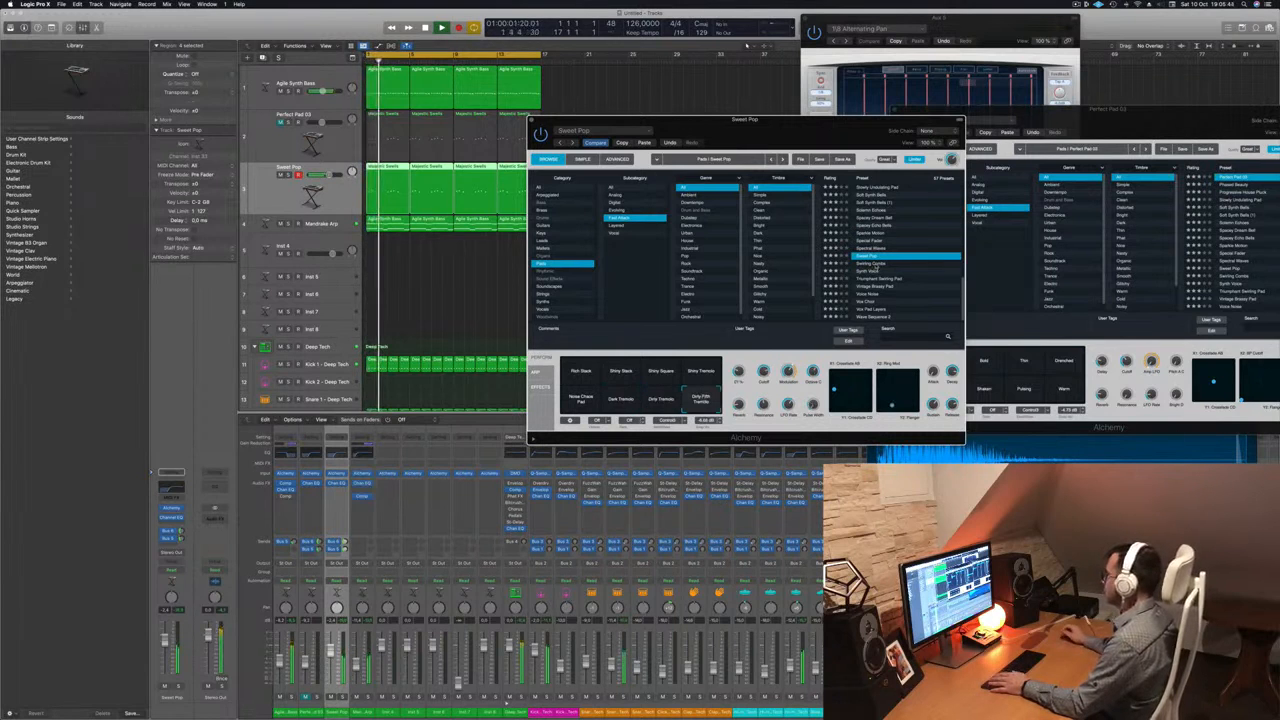
Audition Swirling Combo, Triumphant Swirling Pad and Angel, and load the Blue Air preset on the duplicate pad track.
click(874, 264)
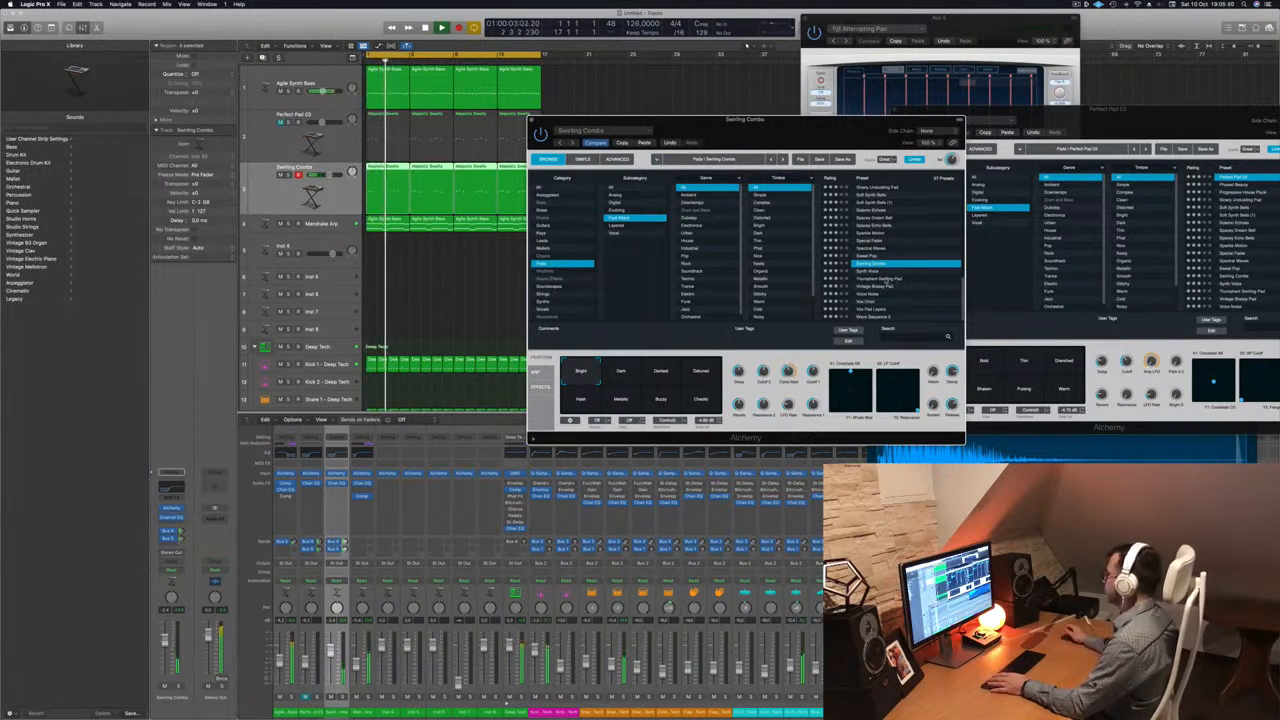
click(886, 280)
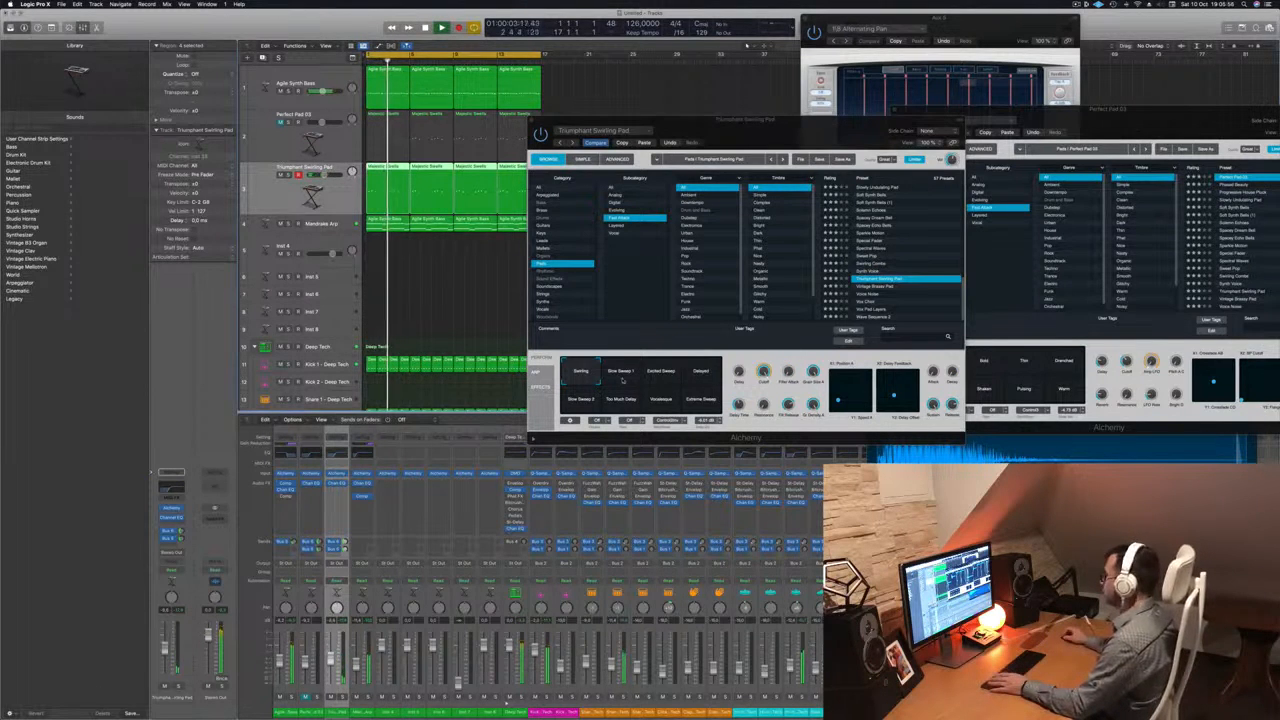
scroll(929, 266, up, 10)
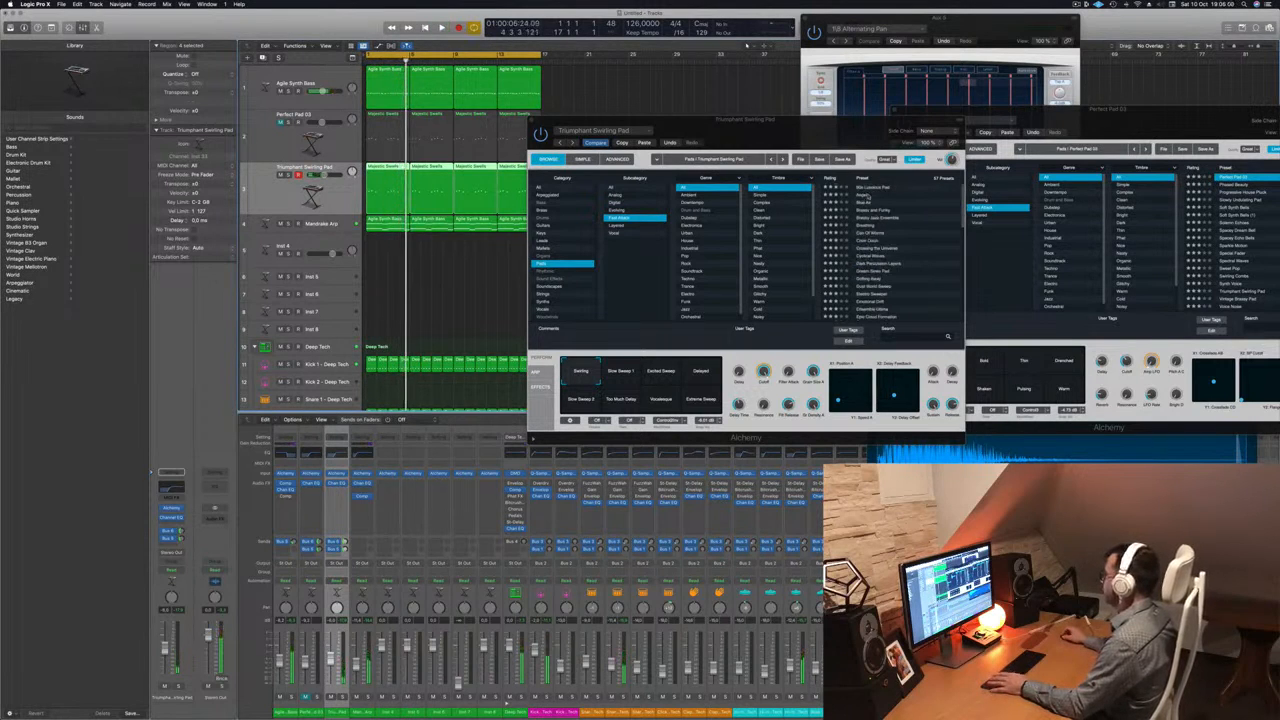
click(868, 196)
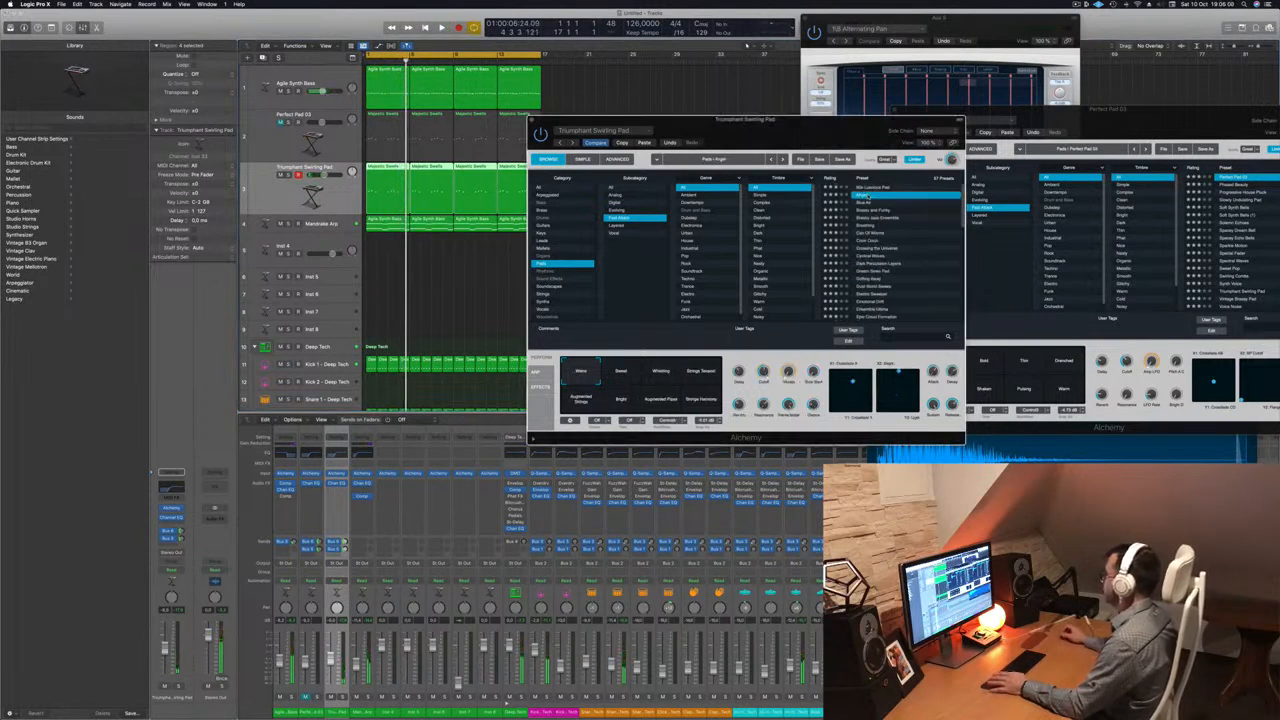
click(870, 203)
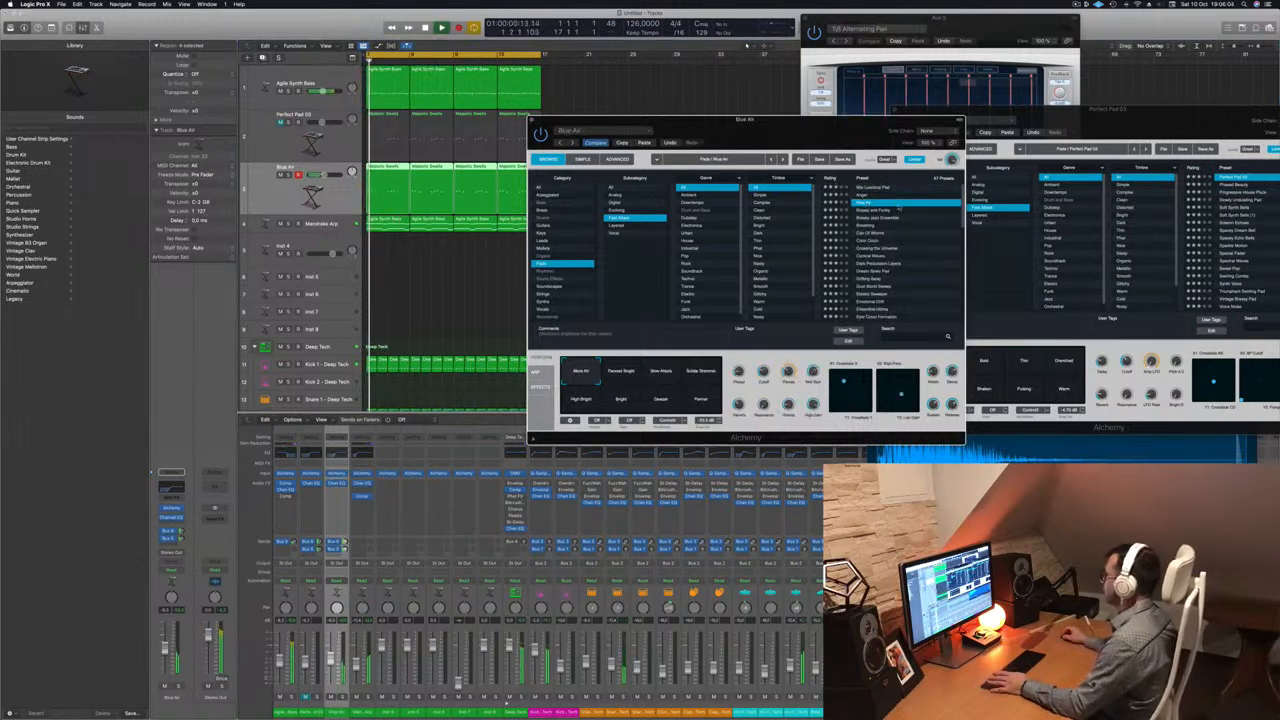
Restart playback, adjust the second bus send of the Blue Air track and close its Alchemy window.
drag(802, 132, 878, 149)
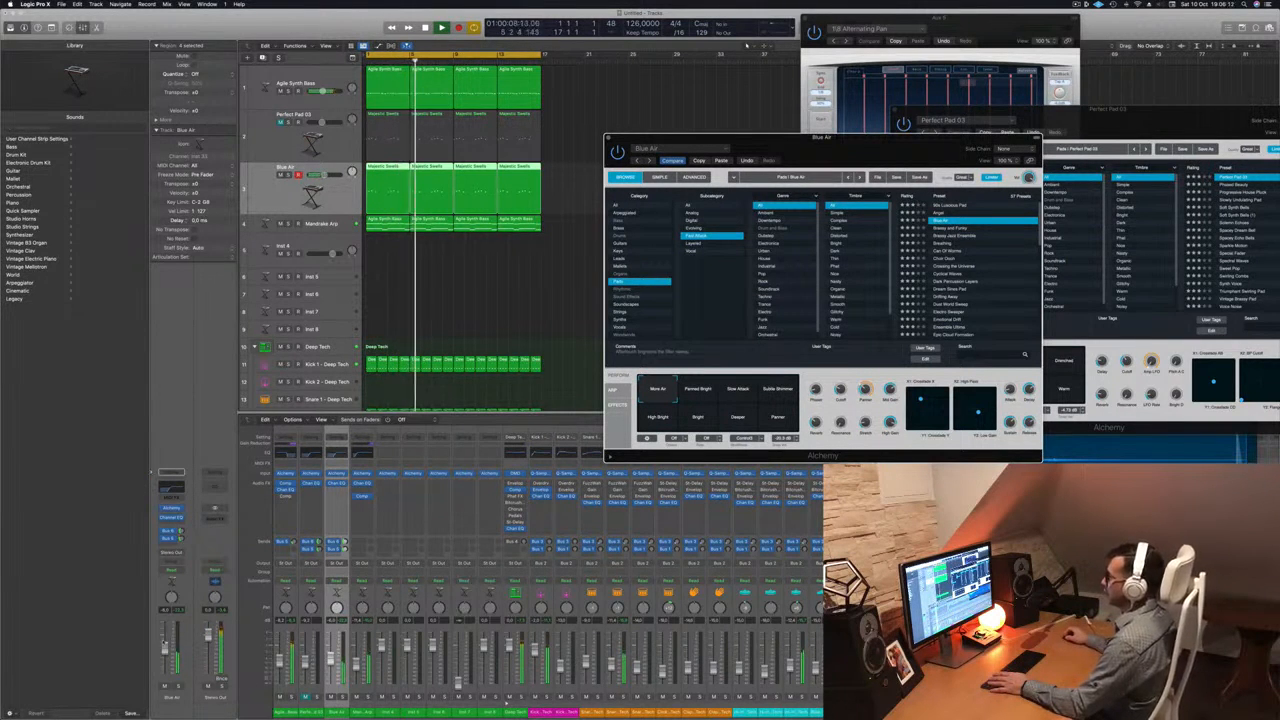
key(Return)
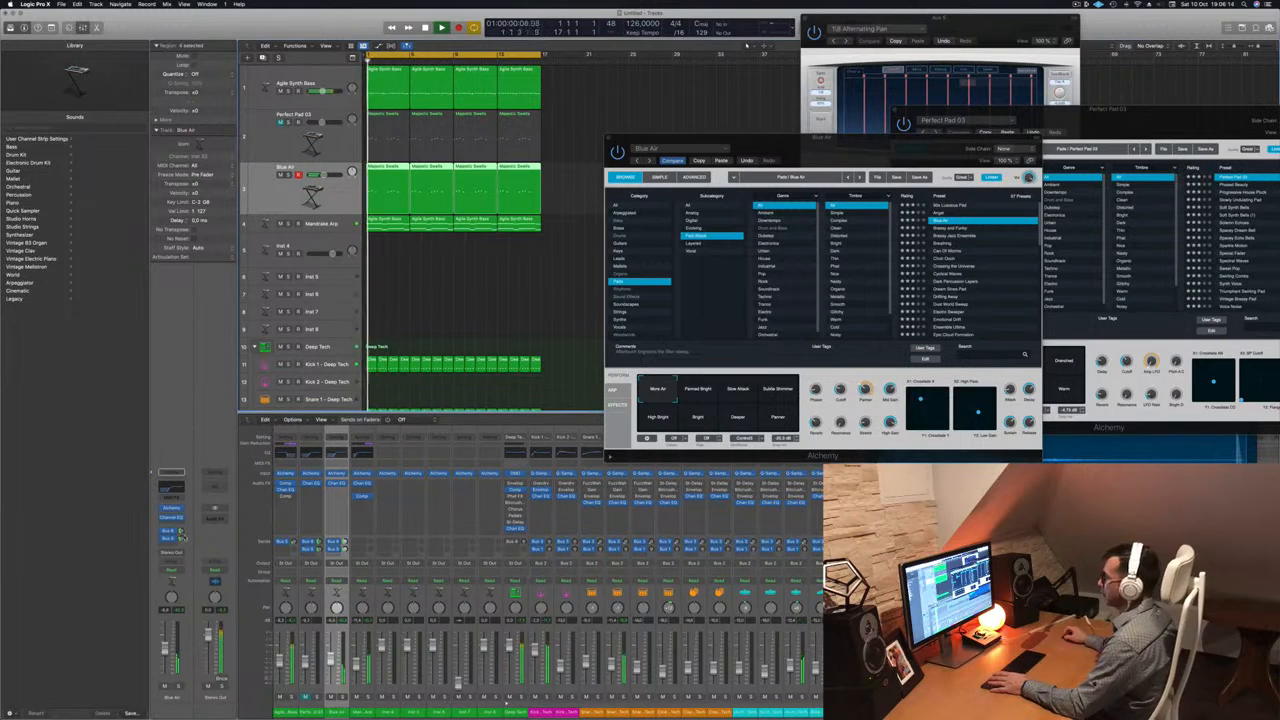
click(181, 539)
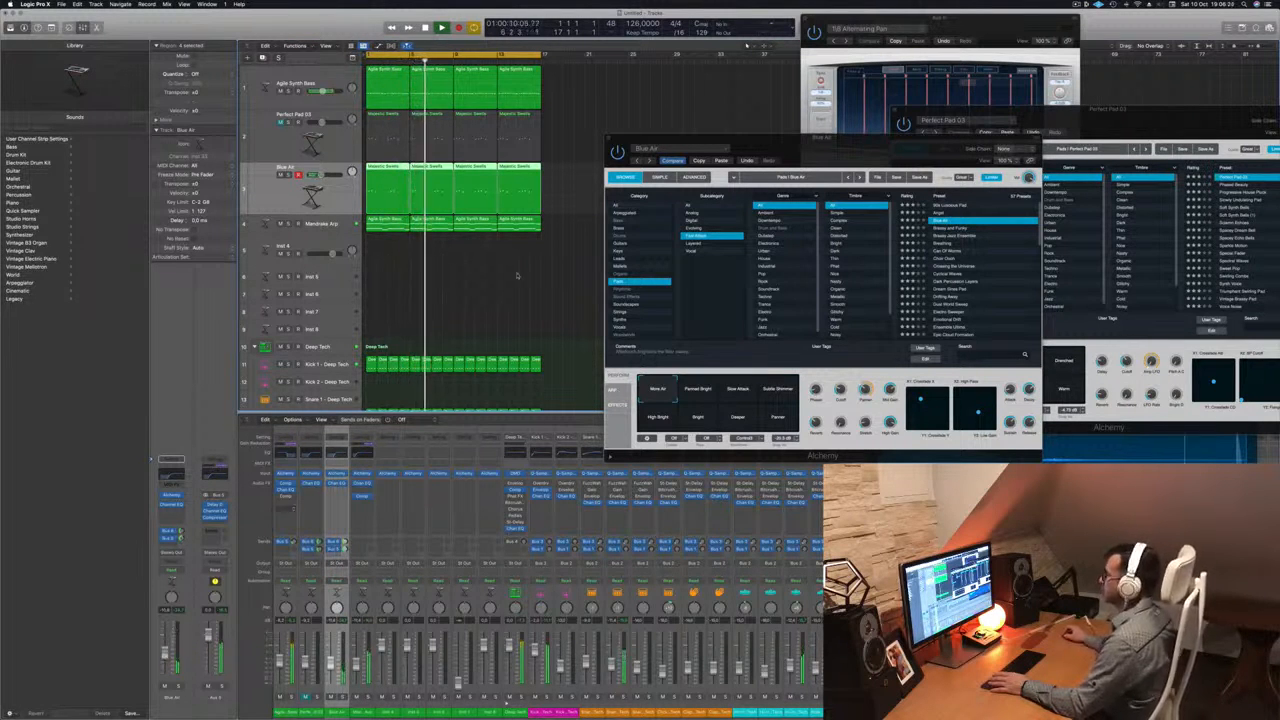
drag(858, 153, 786, 155)
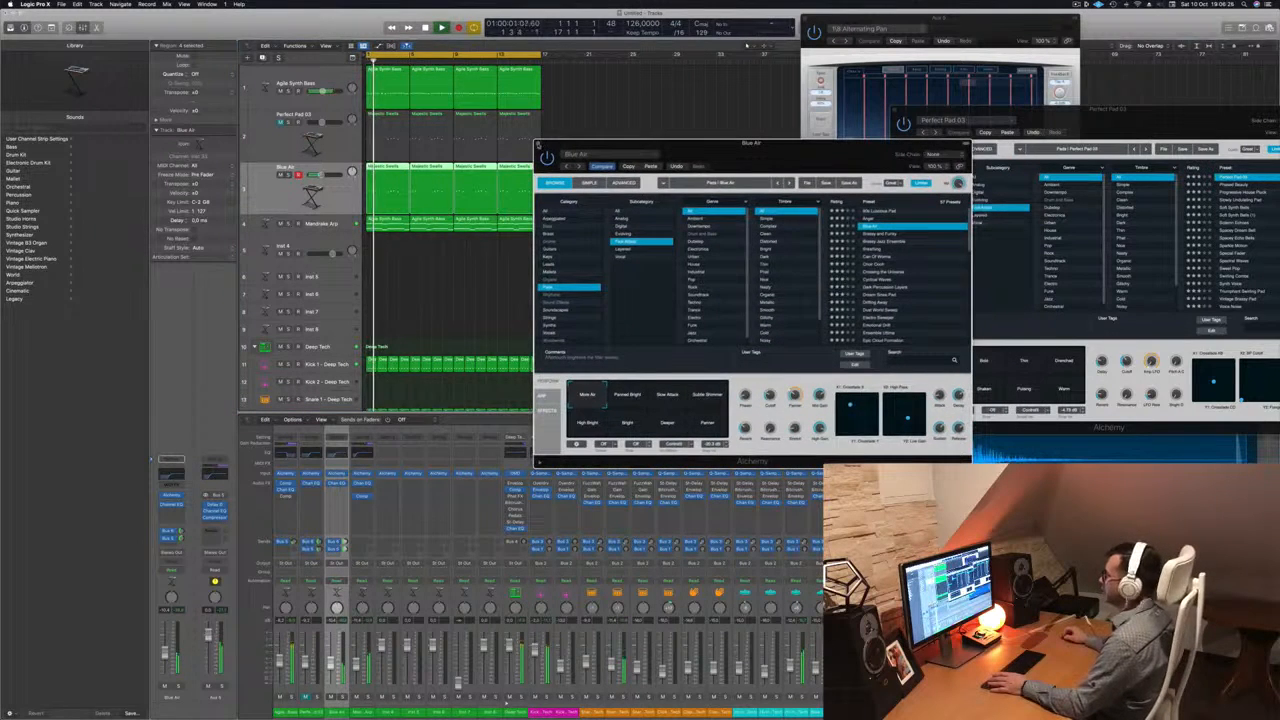
key(super+w)
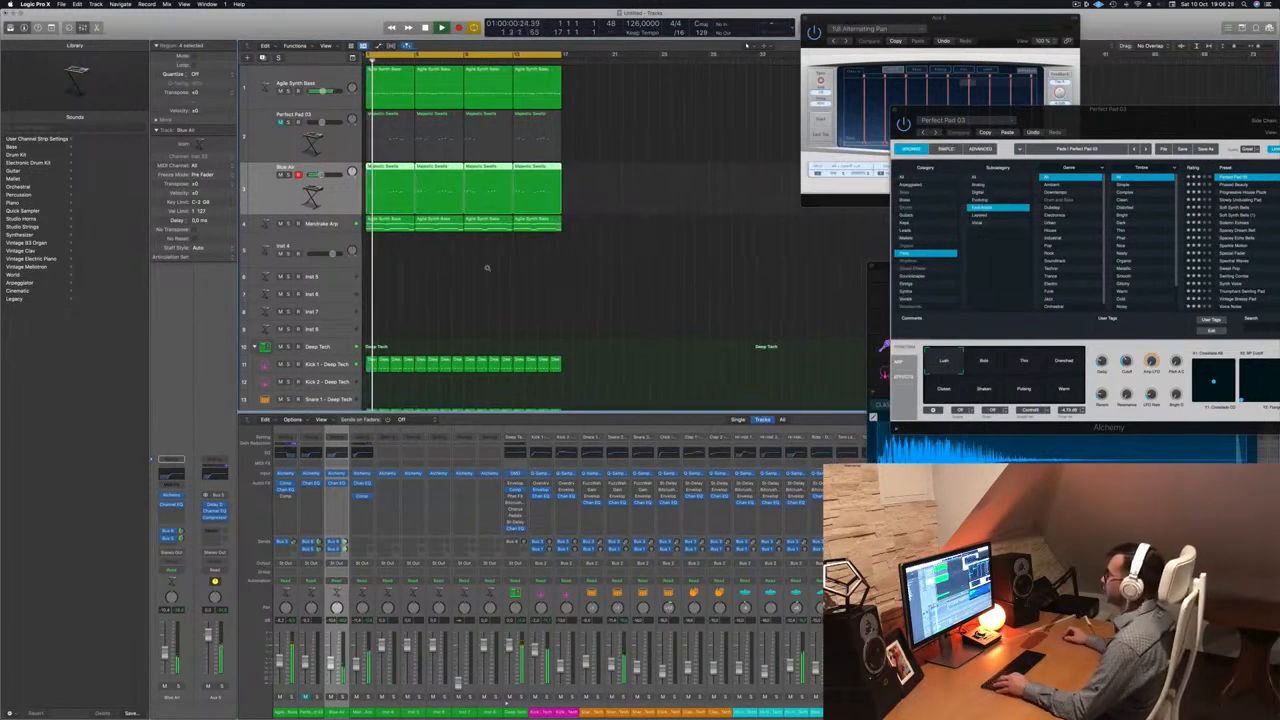
Copy the first Snare 2 region to the Clap 2 track and repeat it across the full loop.
scroll(516, 270, down, 5)
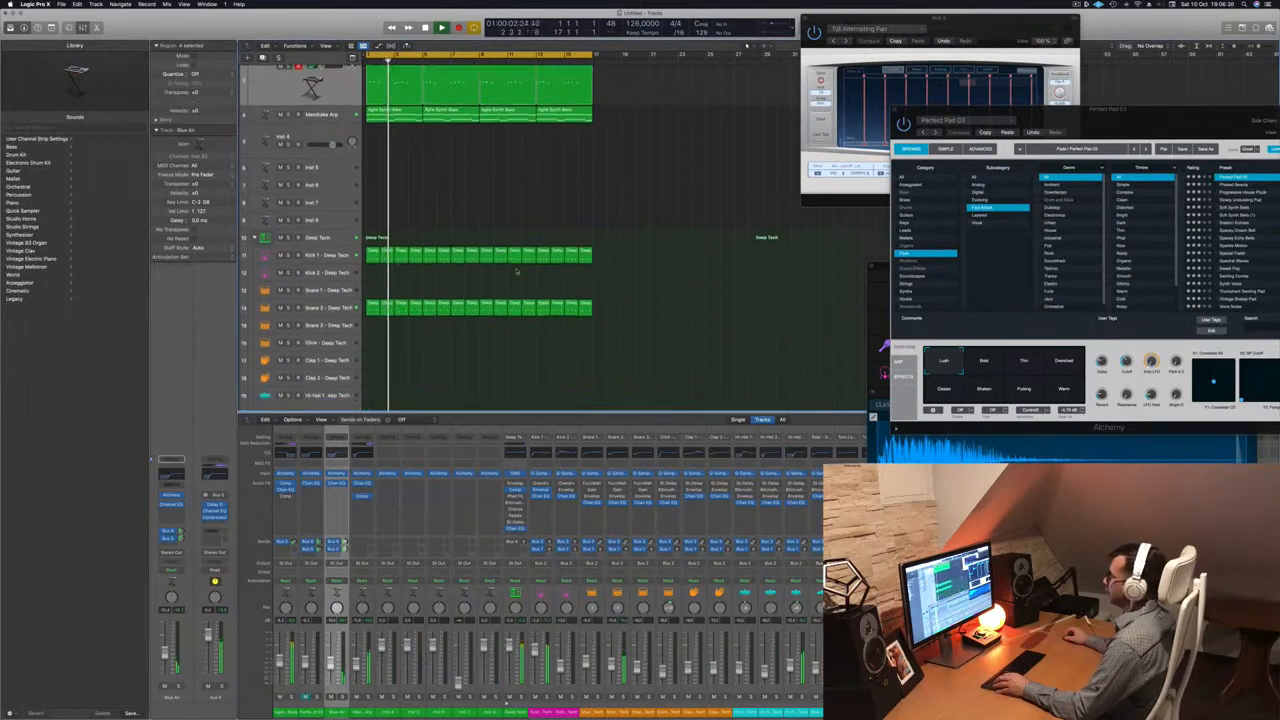
scroll(452, 313, down, 1)
key(Return)
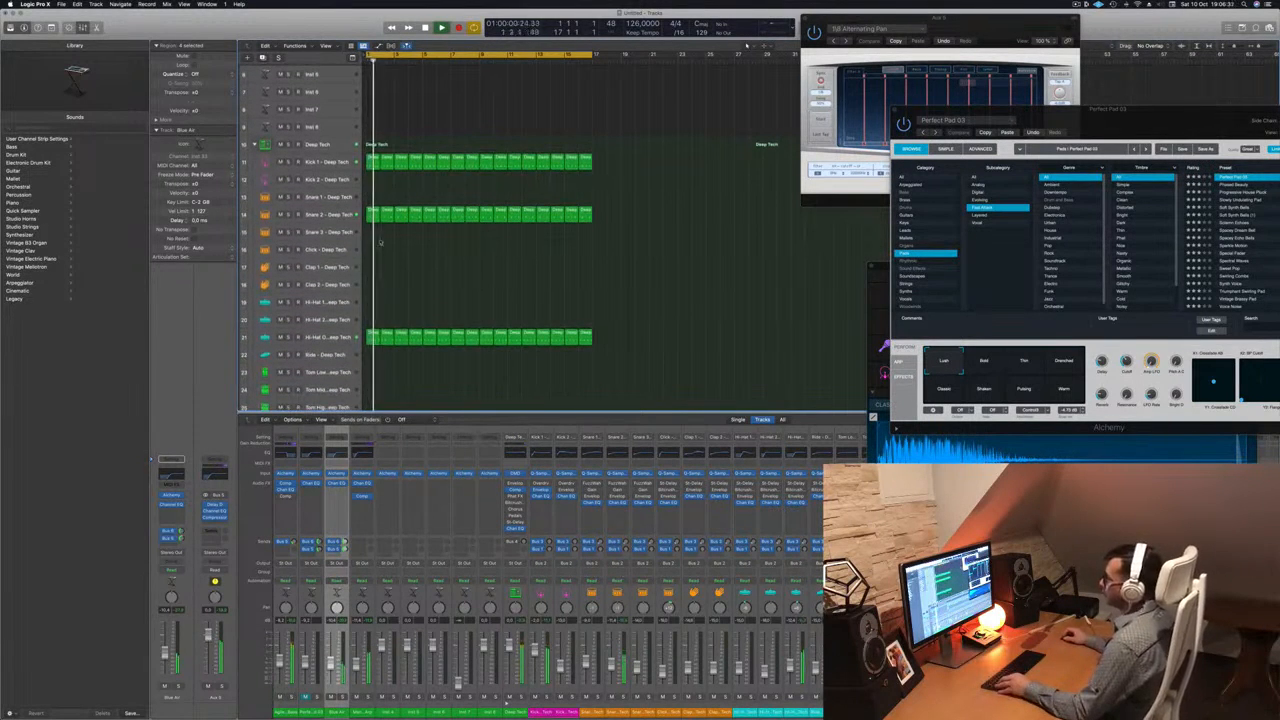
drag(372, 213, 372, 286)
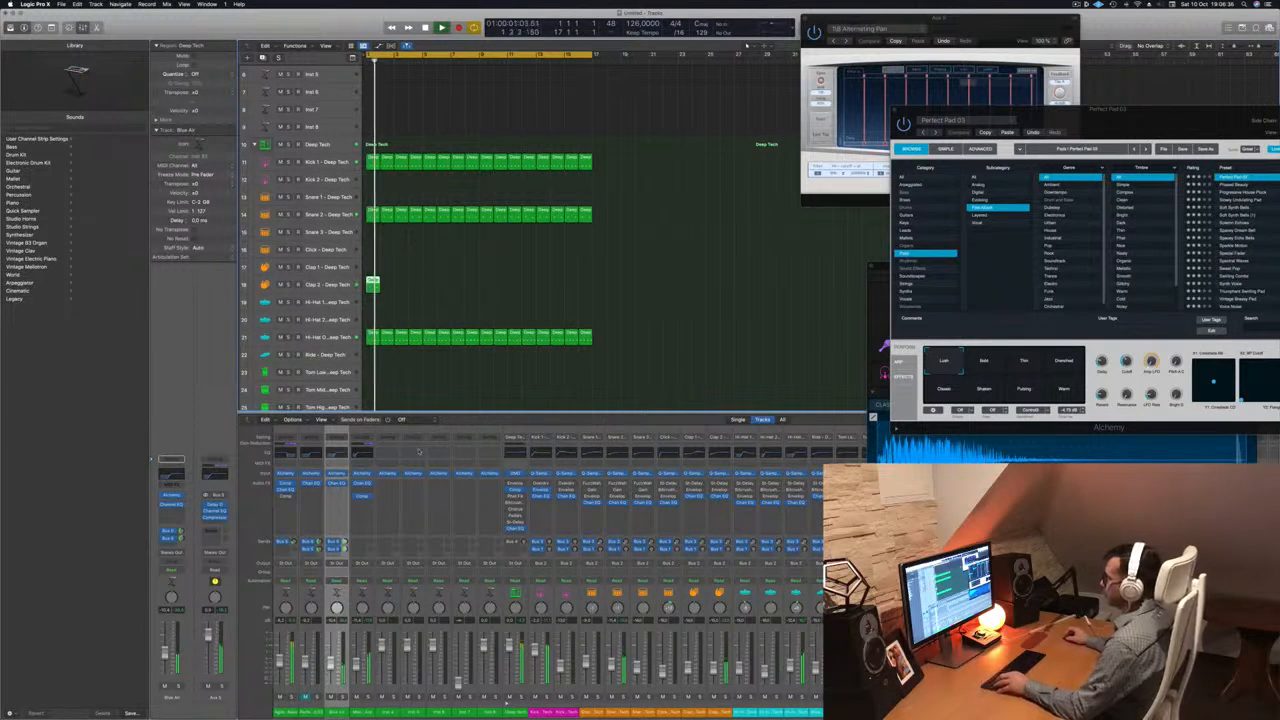
key(Return)
drag(372, 284, 485, 288)
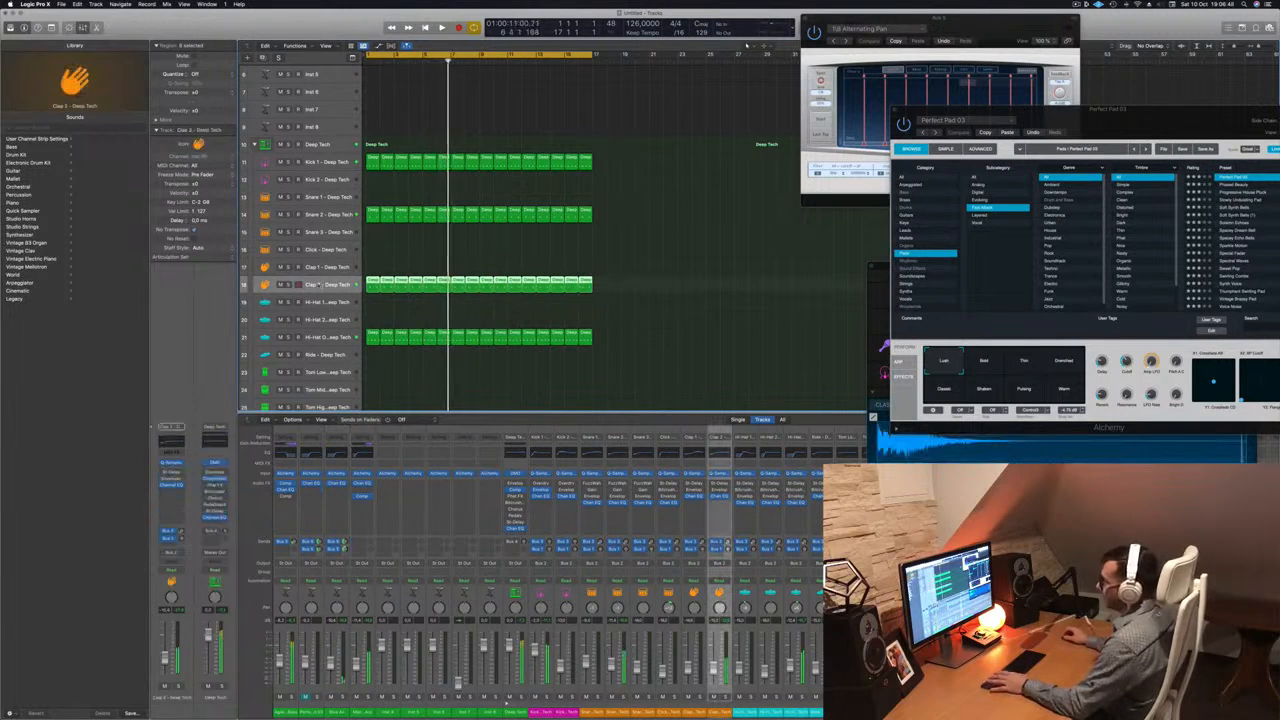
Open the Stereo Delay on the Clap 2 track and move its window clear of the track headers.
click(171, 473)
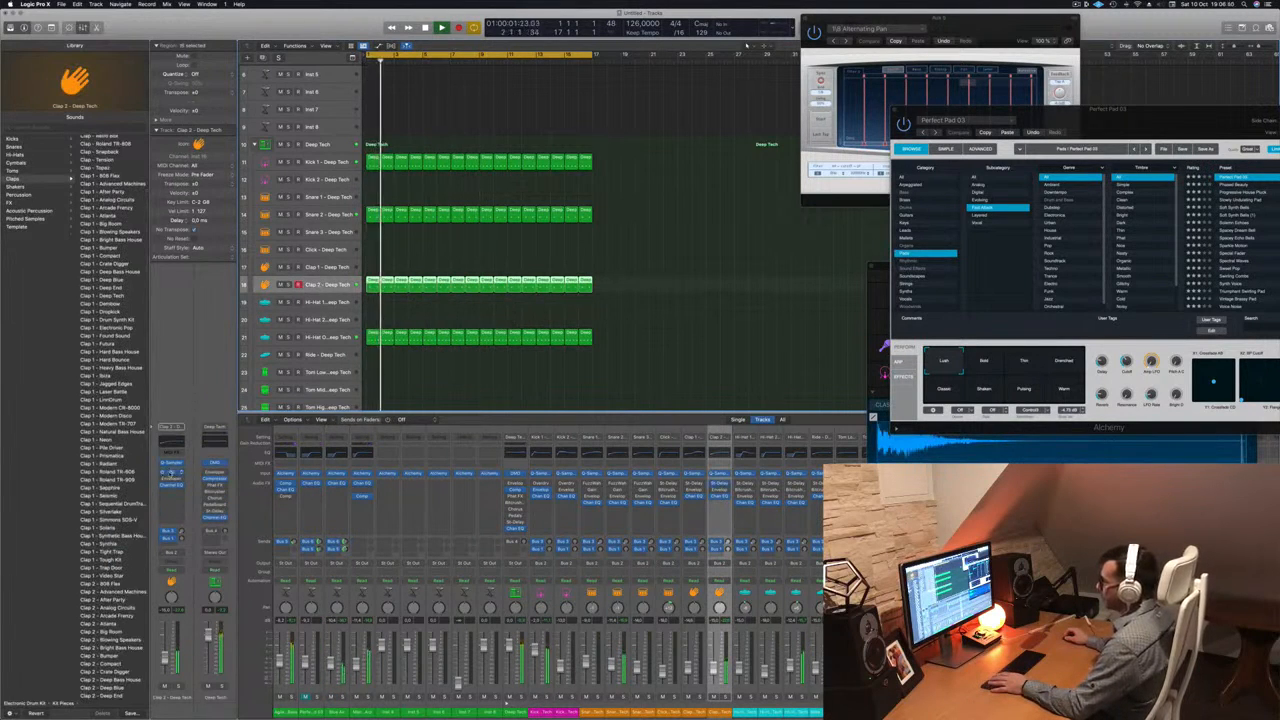
click(426, 130)
drag(588, 112, 589, 159)
click(597, 166)
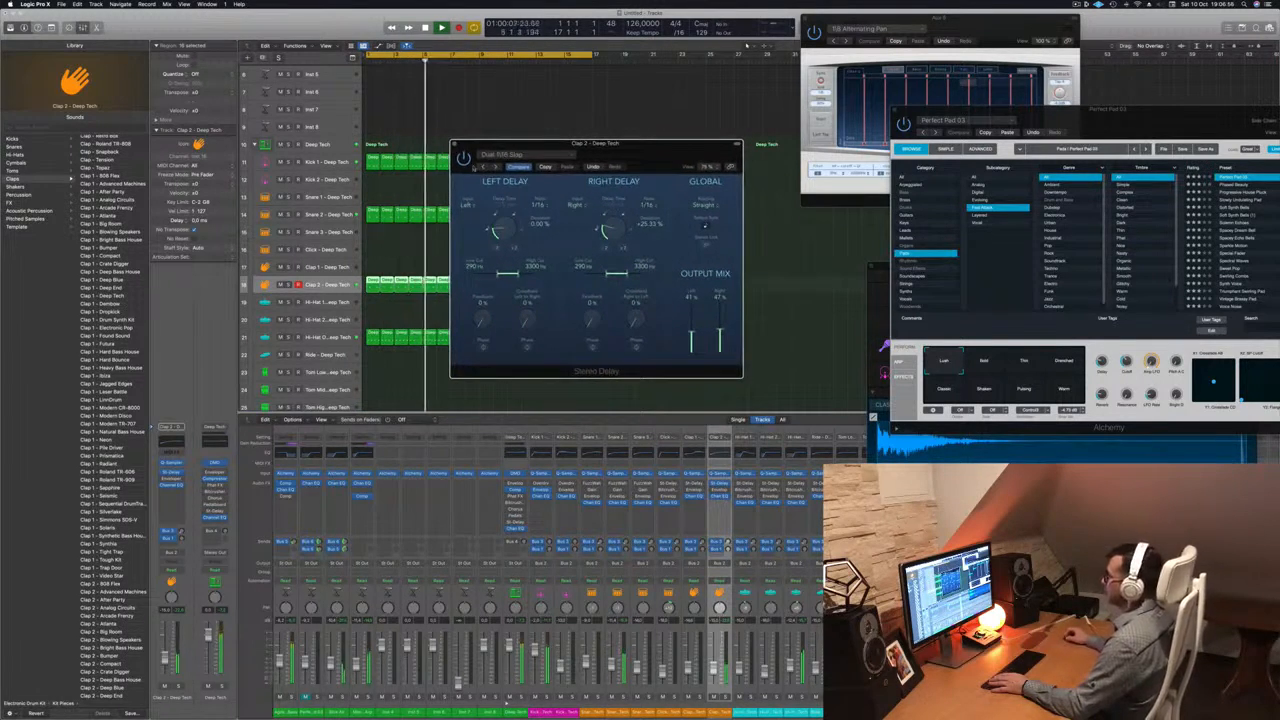
drag(684, 156, 677, 156)
Audition the neighbouring Stereo Delay presets on the Clap 2 track.
click(478, 168)
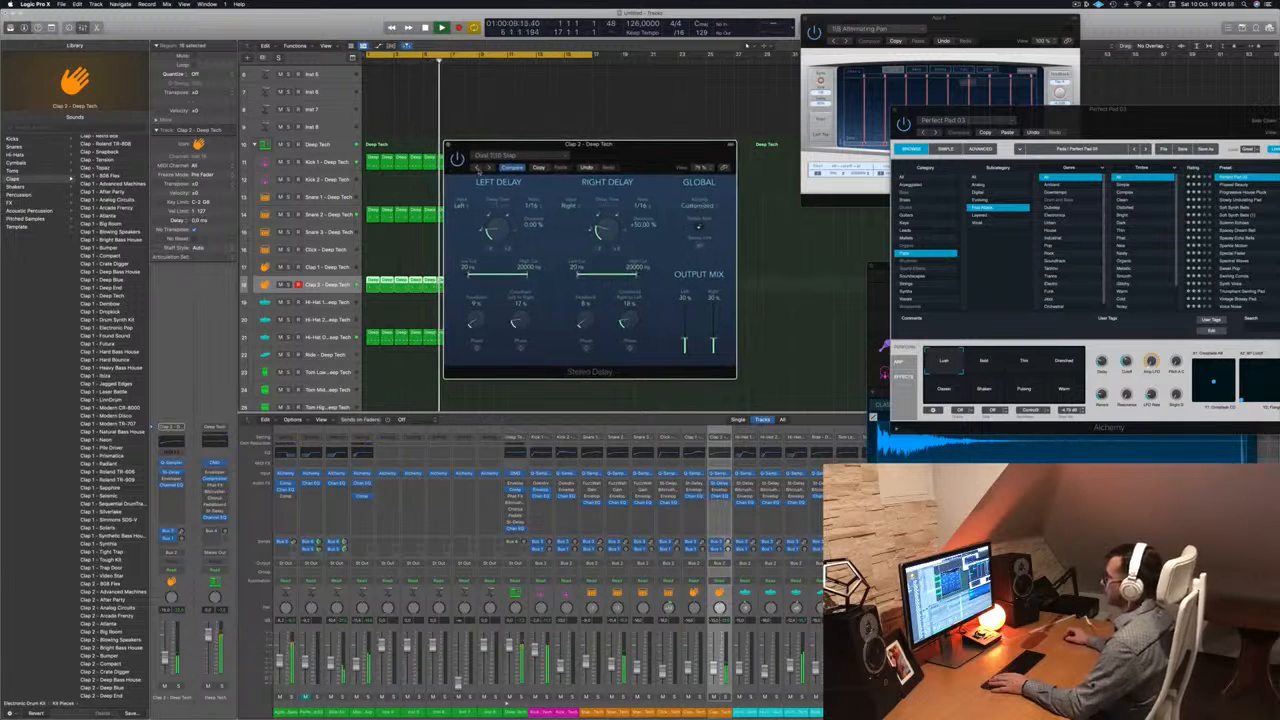
click(478, 168)
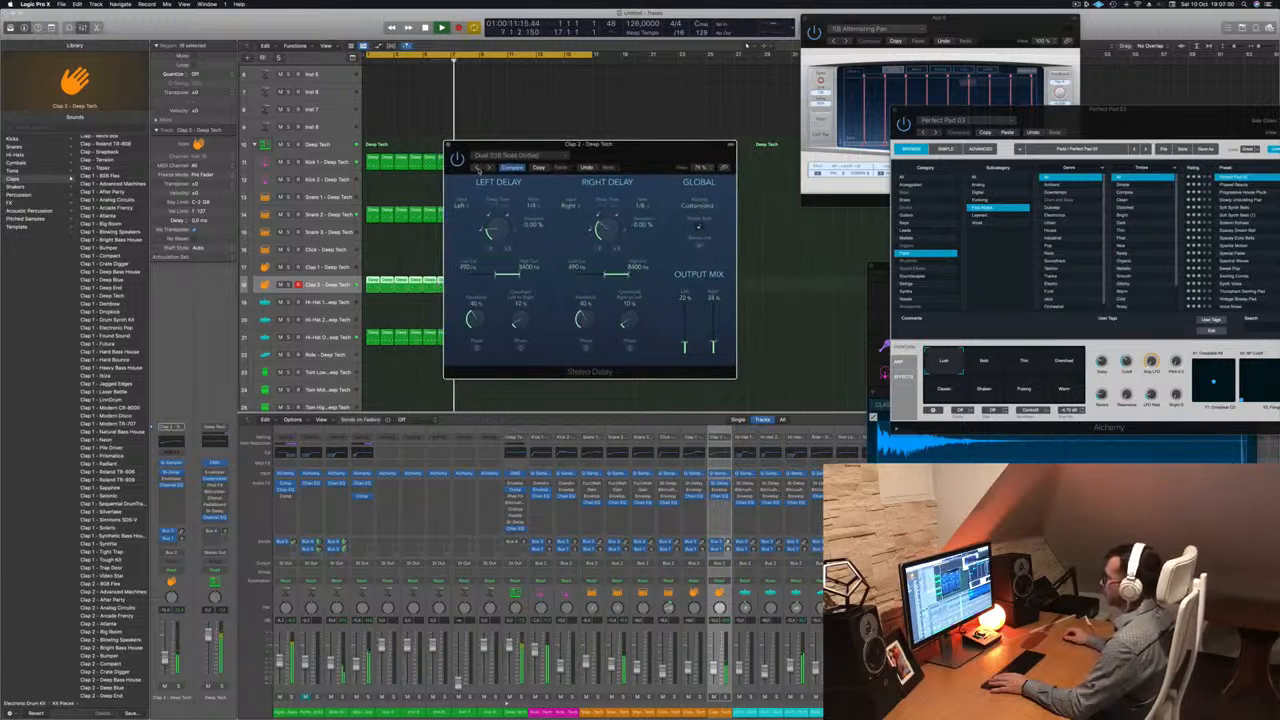
click(478, 168)
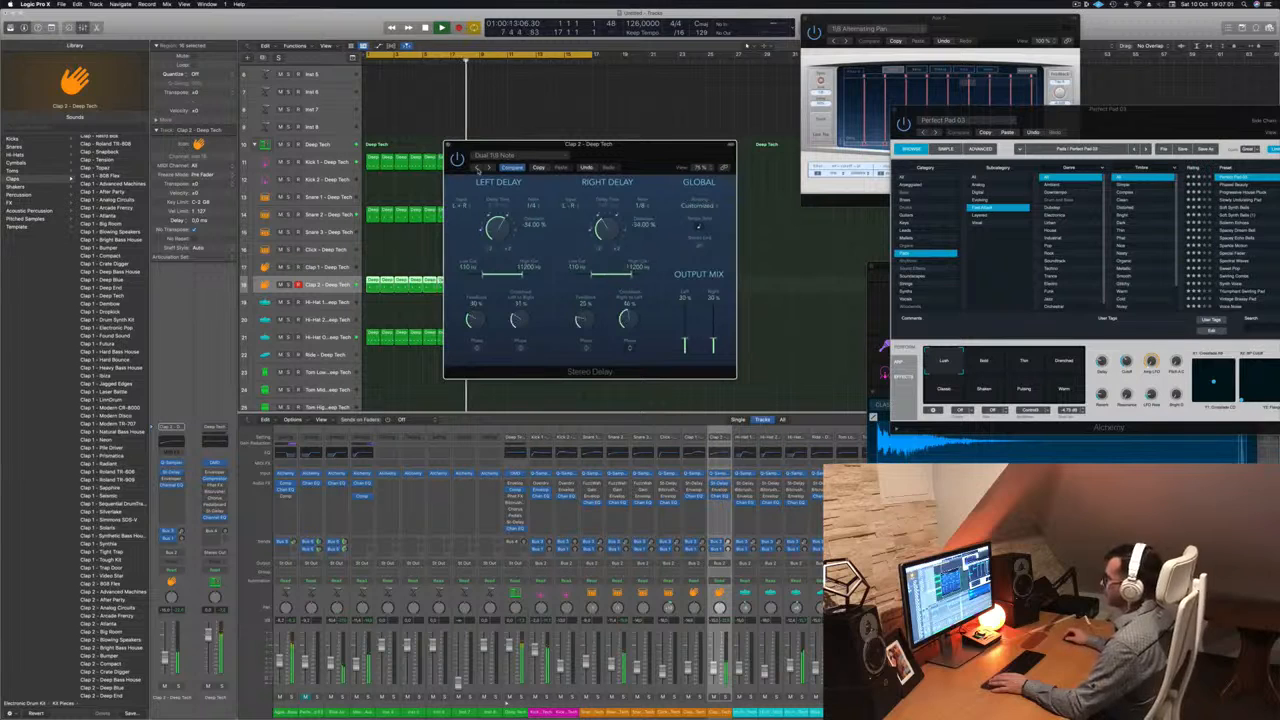
click(489, 168)
click(489, 168)
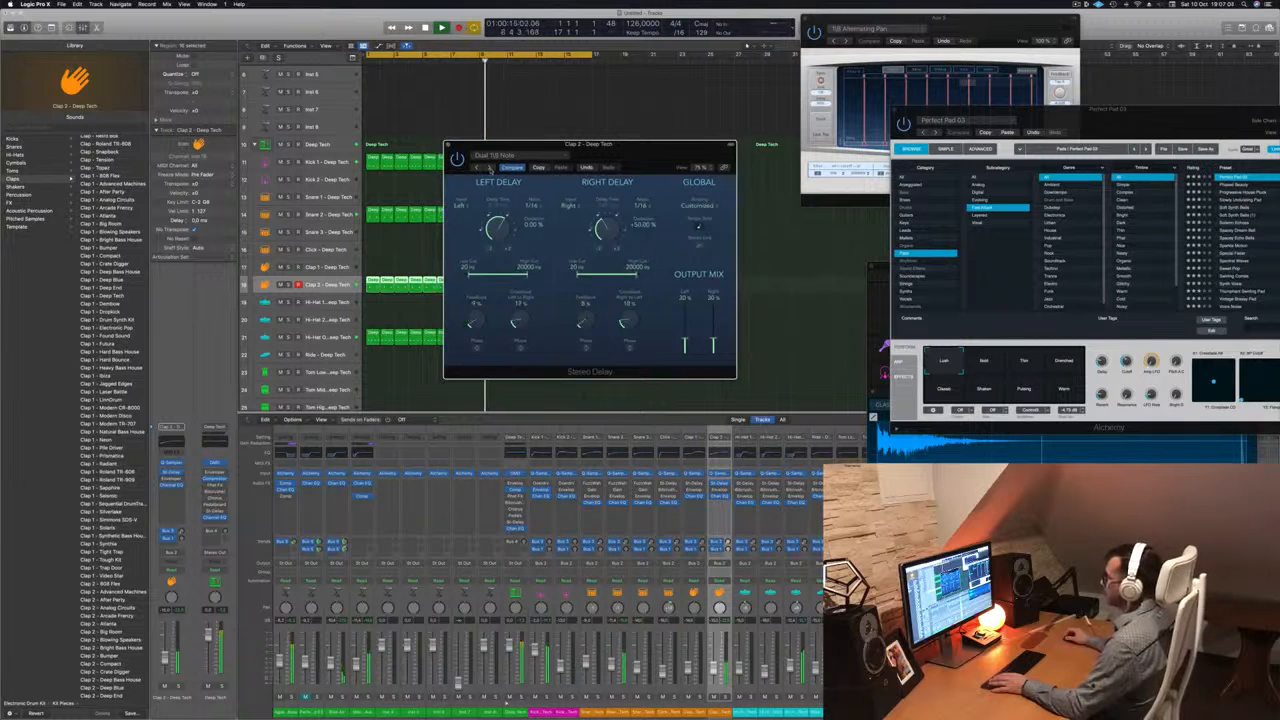
click(489, 168)
click(489, 168)
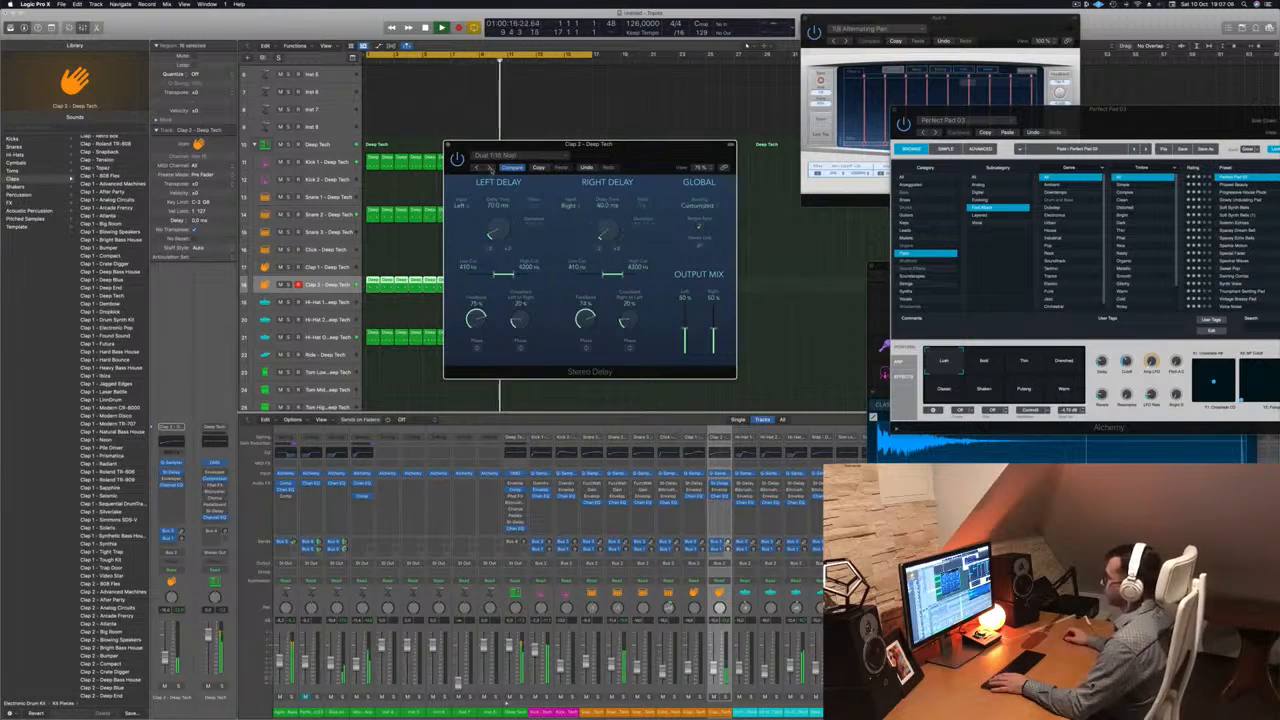
Load the Dual 1/16 Slap preset, lower the output mix to about 22% left and 27% right, and close the Stereo Delay.
click(477, 171)
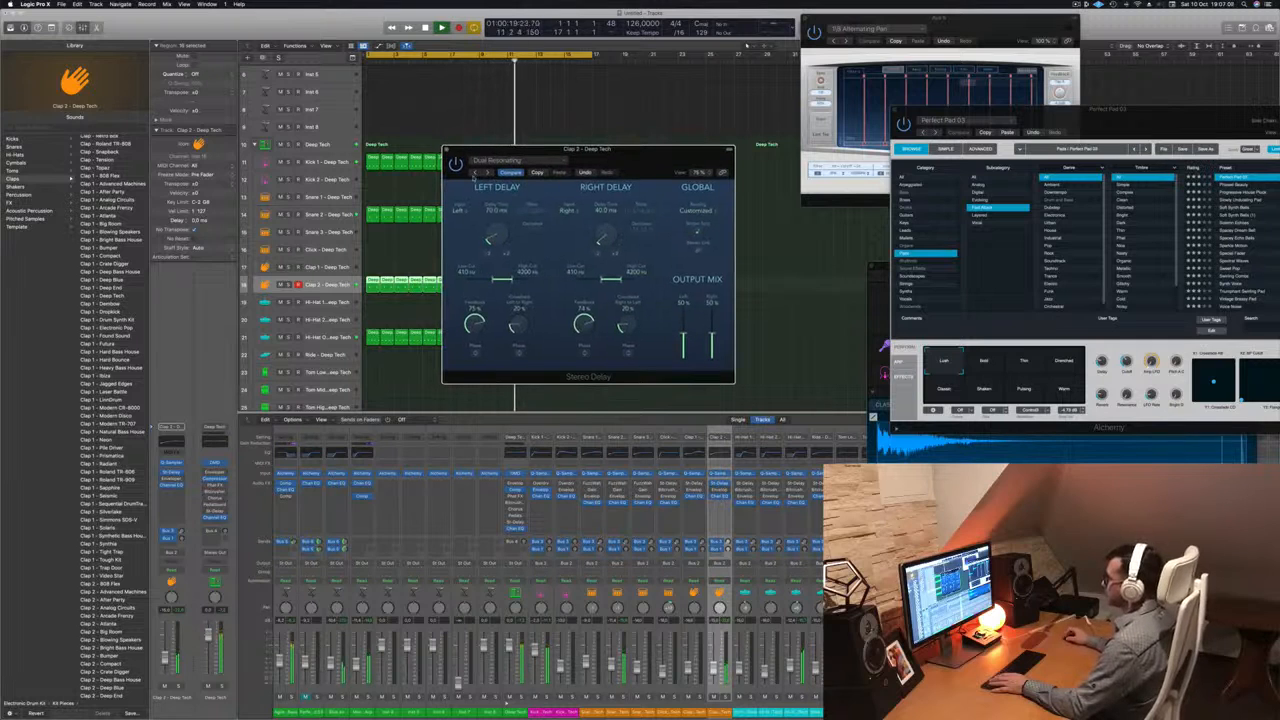
click(475, 172)
mouse_move(704, 332)
mouse_down()
mouse_move(705, 345)
mouse_move(674, 343)
mouse_move(716, 297)
mouse_move(705, 347)
mouse_up()
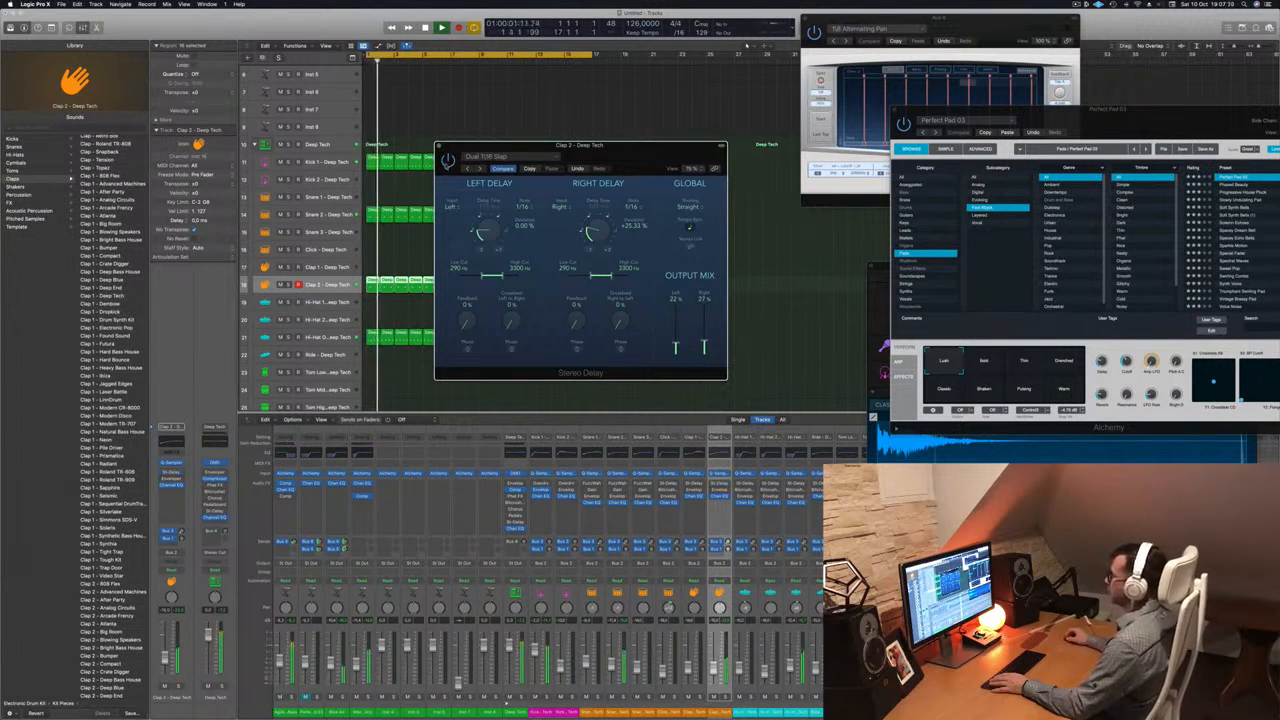
click(440, 146)
Copy a region from the open Hi-Hat track to the Tom Low track at bar 1.
scroll(475, 267, down, 3)
scroll(475, 267, down, 4)
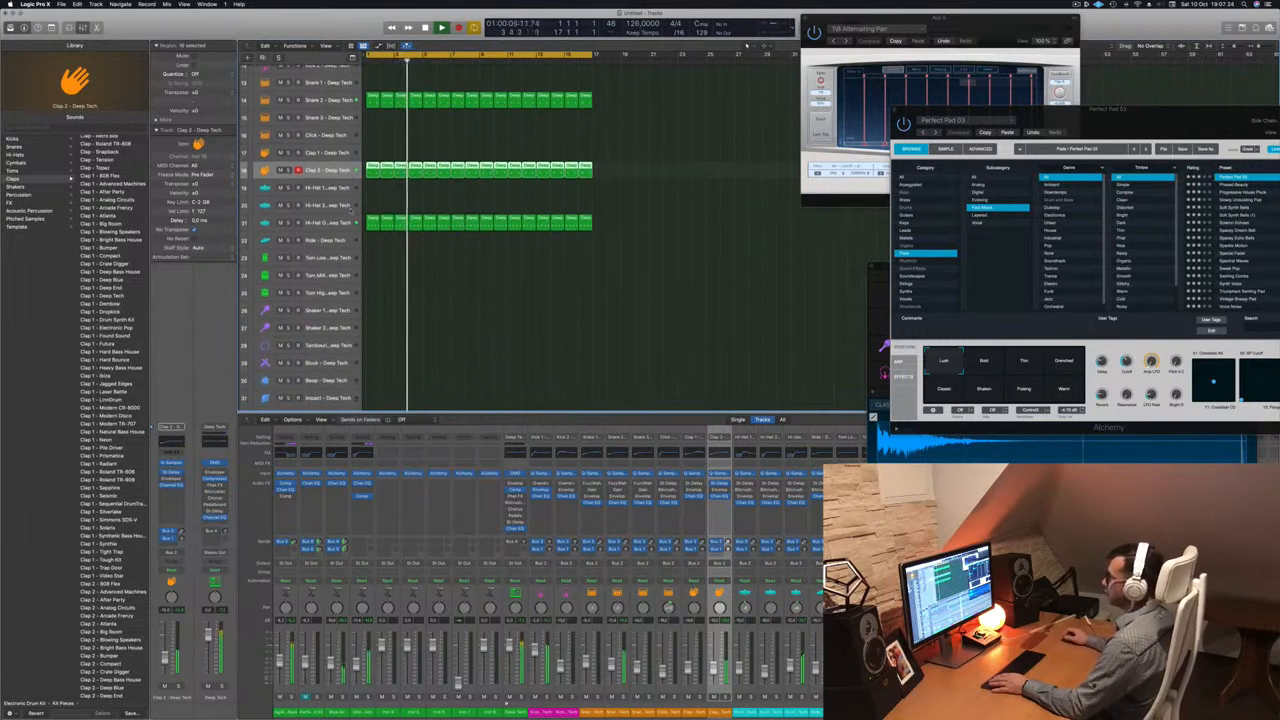
drag(383, 218, 366, 272)
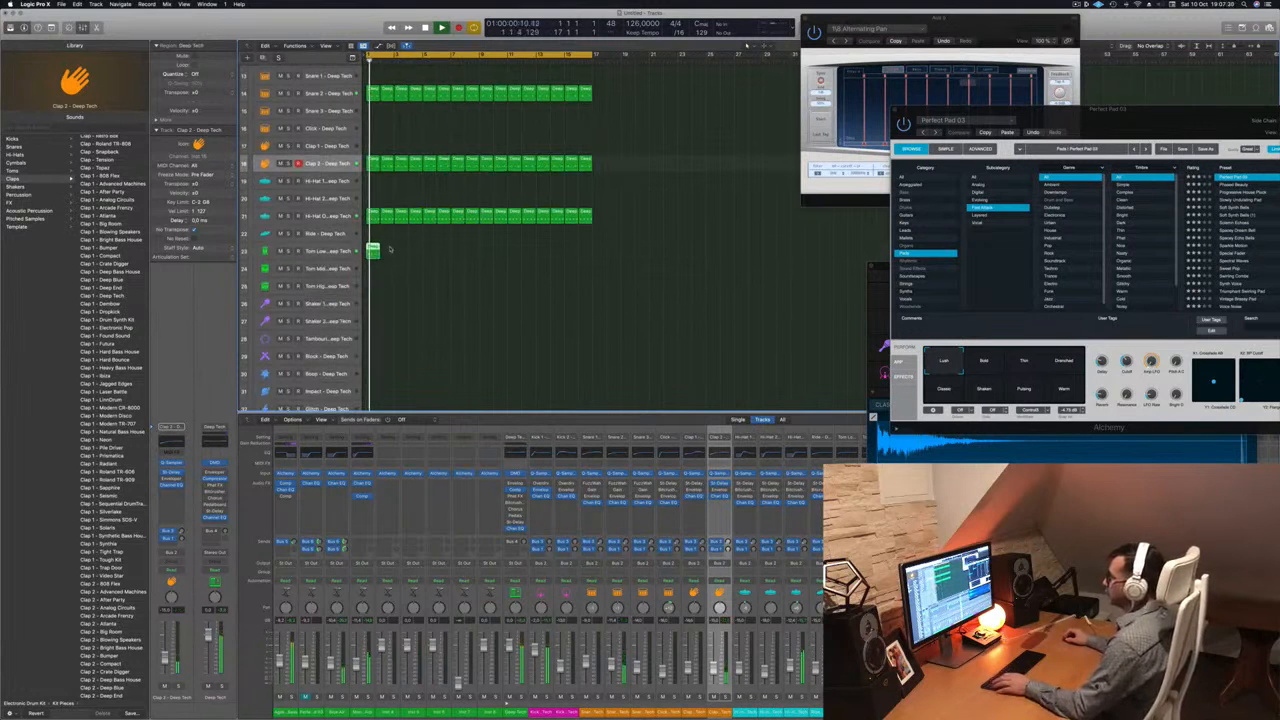
Open the Tom Low region in the Piano Roll, move its four notes down to the low tom pitch, and select the Tom Low track.
key(p)
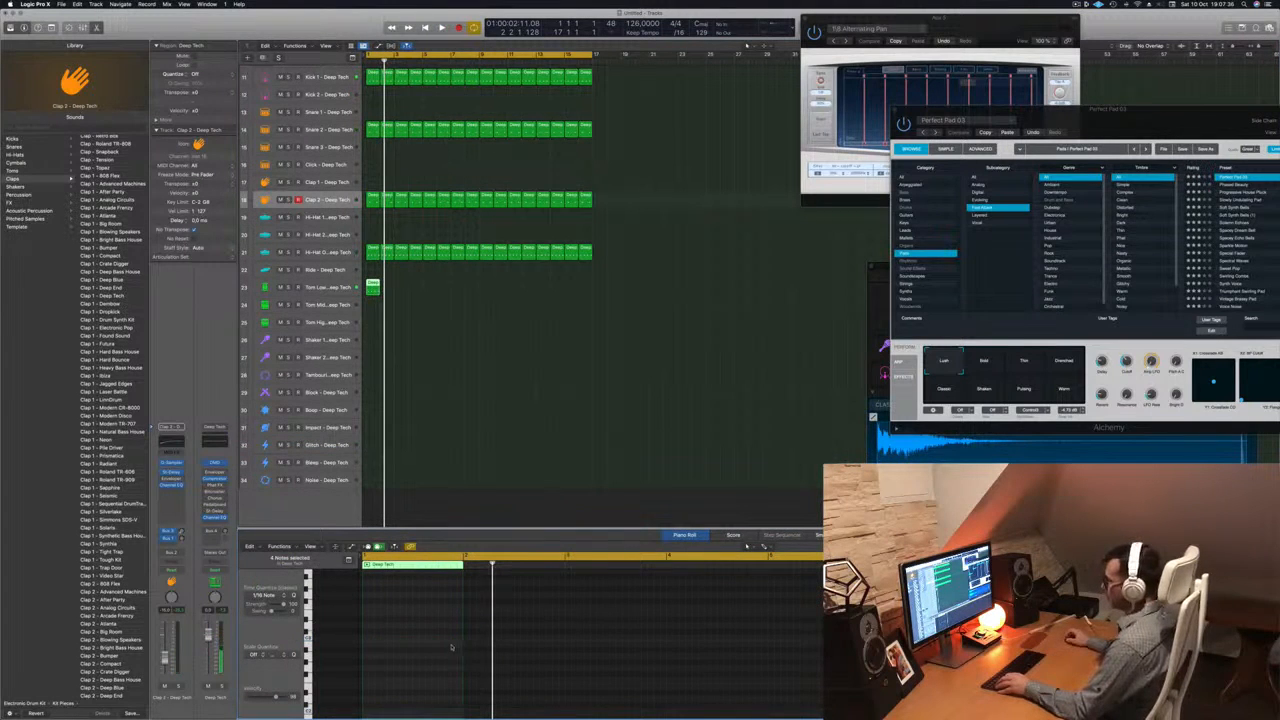
key(space)
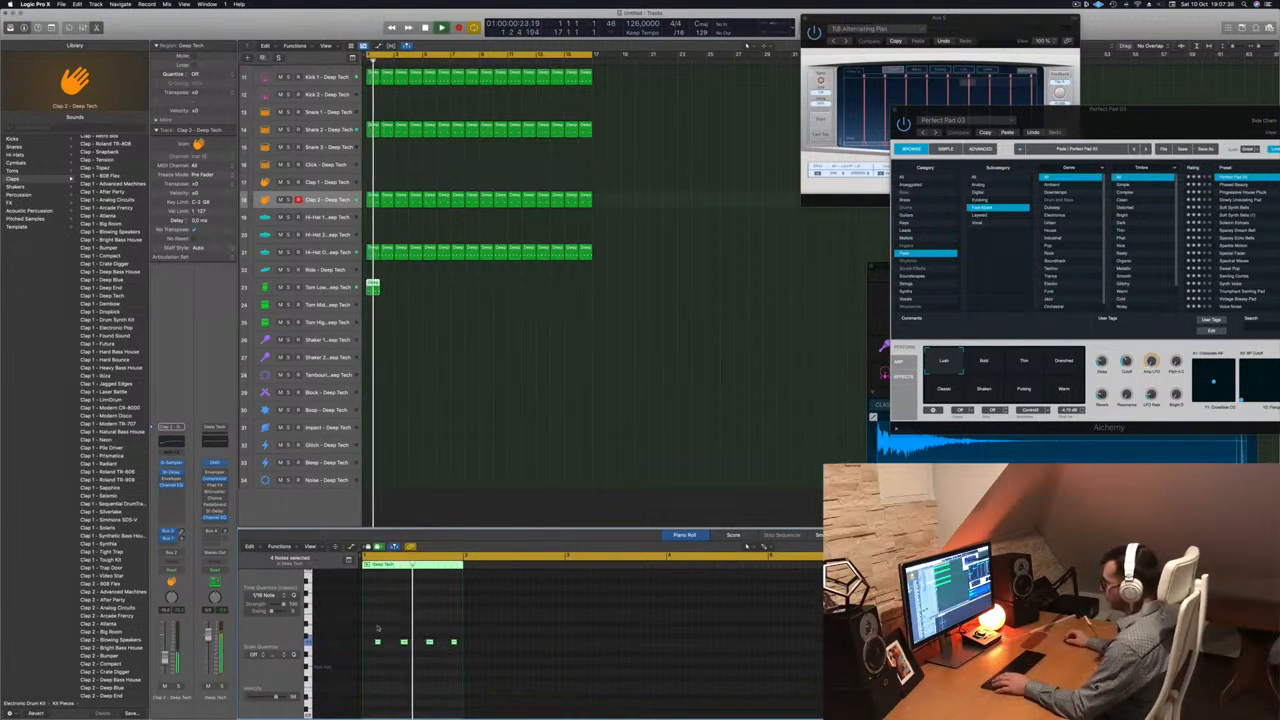
drag(374, 630, 463, 658)
scroll(463, 658, up, 2)
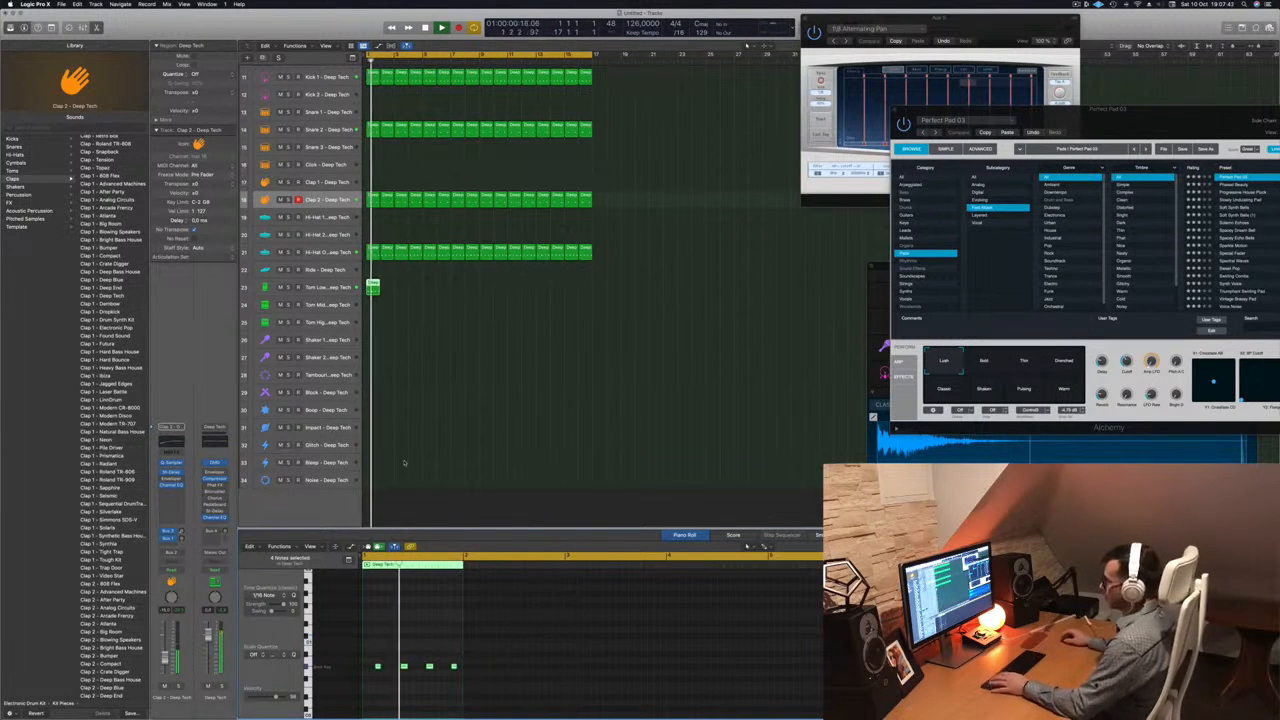
click(325, 287)
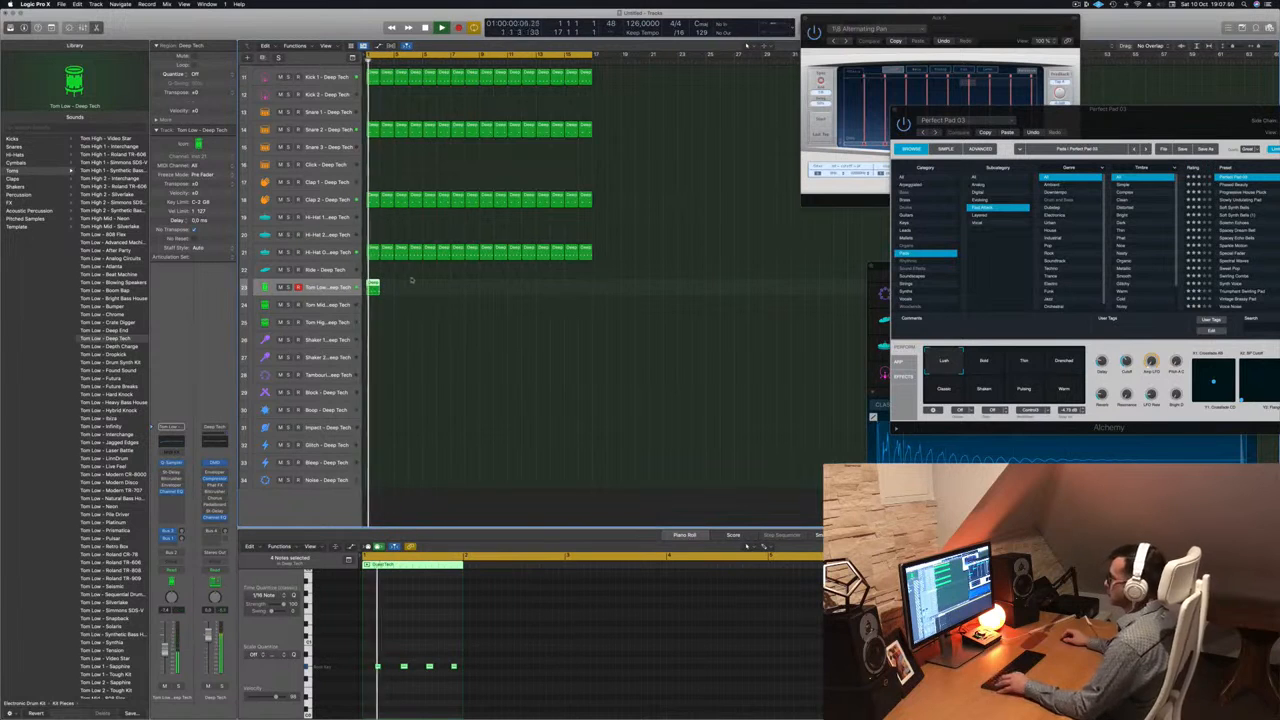
Copy the Tom Low region to every second bar from bar 3 to bar 15 and check the track in solo.
drag(373, 287, 490, 289)
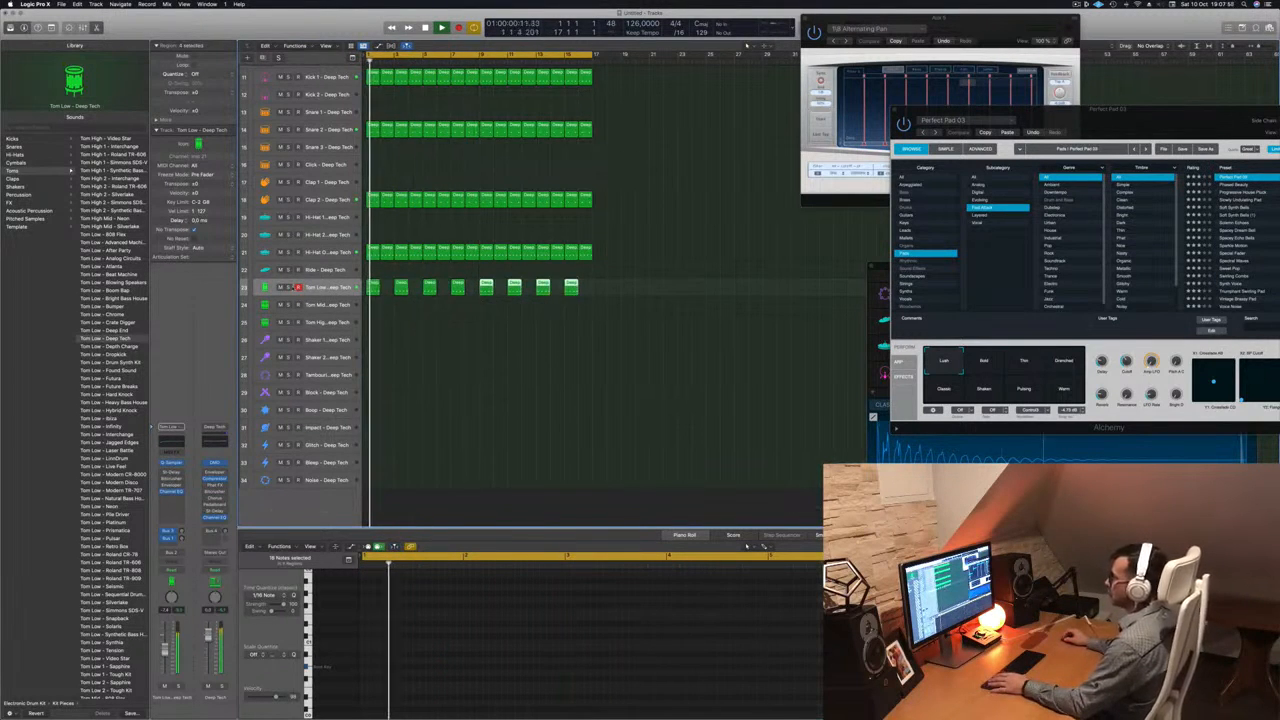
click(288, 288)
click(288, 288)
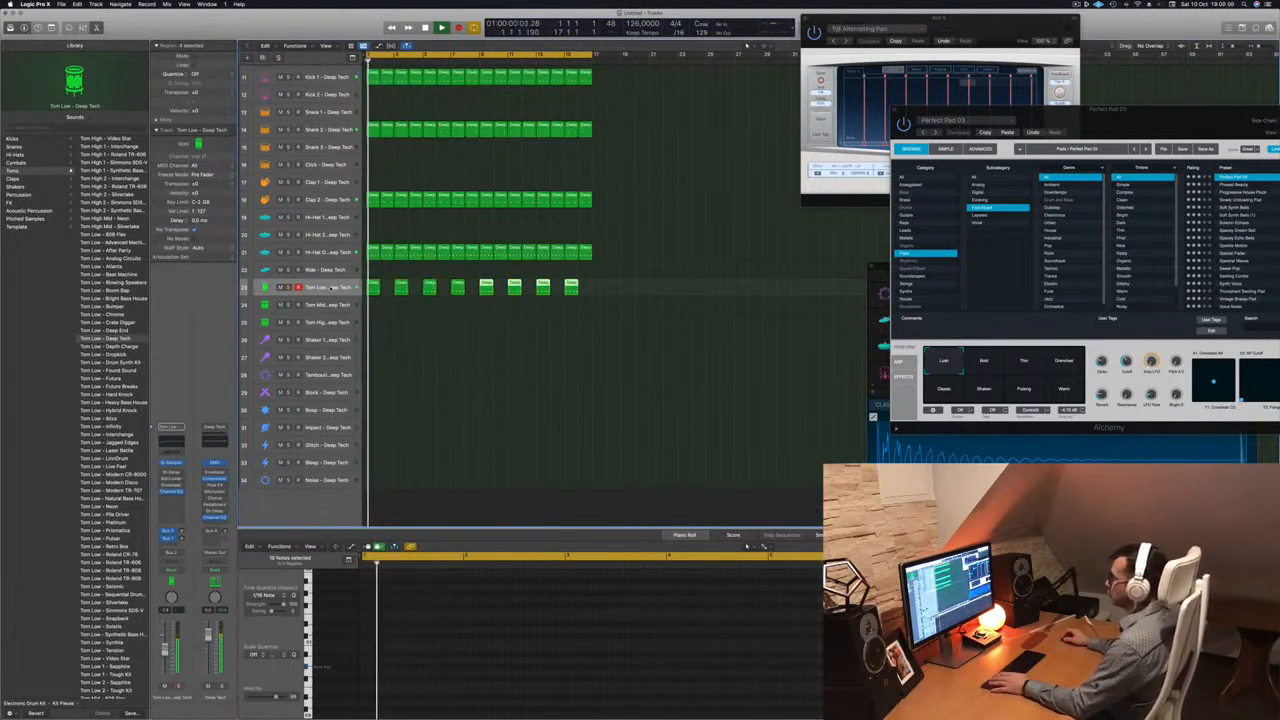
Open the Stereo Delay on the Tom Low track and move its window clear of the track headers.
click(165, 473)
key(space)
key(space)
click(171, 472)
key(space)
key(space)
click(437, 129)
key(space)
key(space)
drag(512, 126, 553, 151)
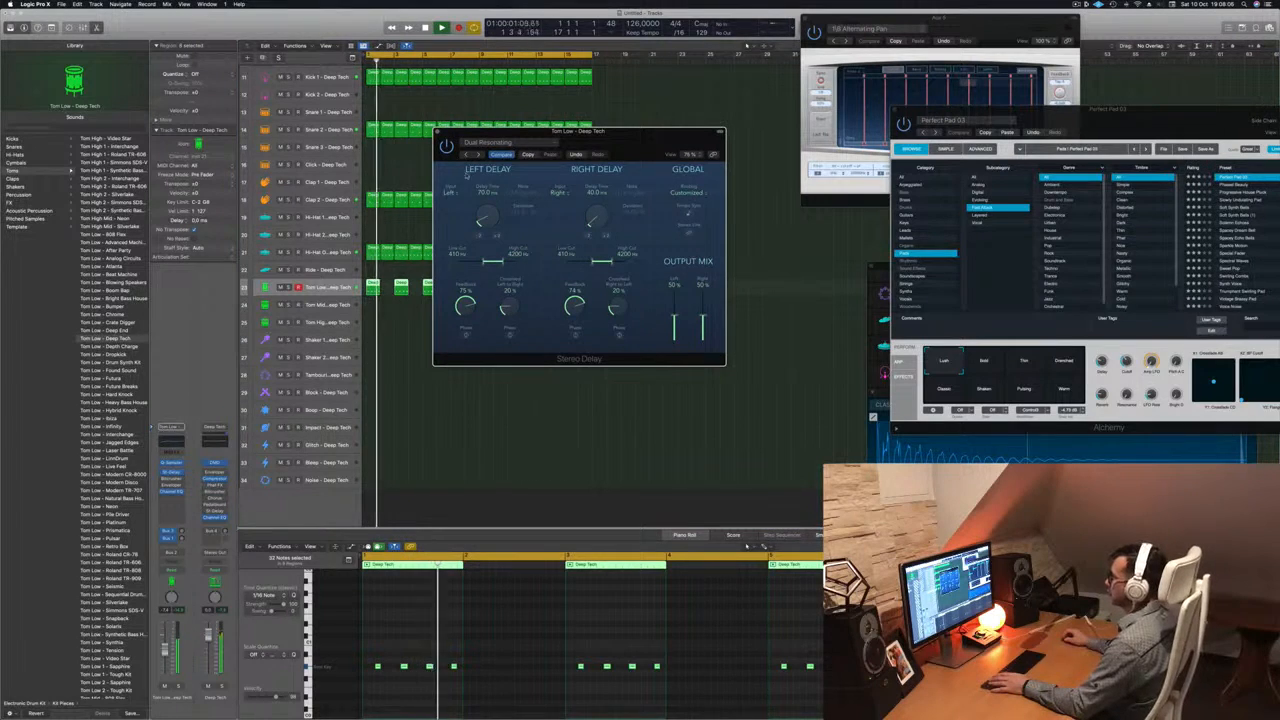
drag(634, 135, 609, 165)
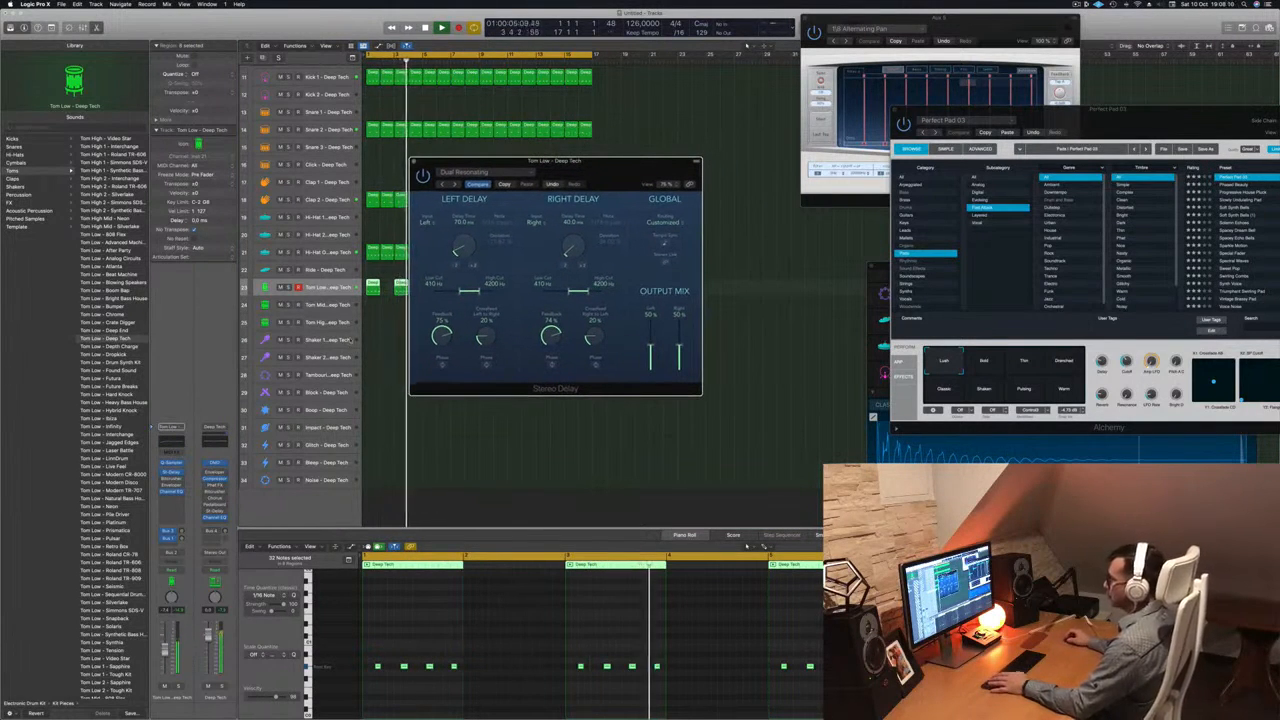
Load the Dual 1/16 Slap preset in the Tom Low Stereo Delay while the track is soloed, and end the solo.
key(s)
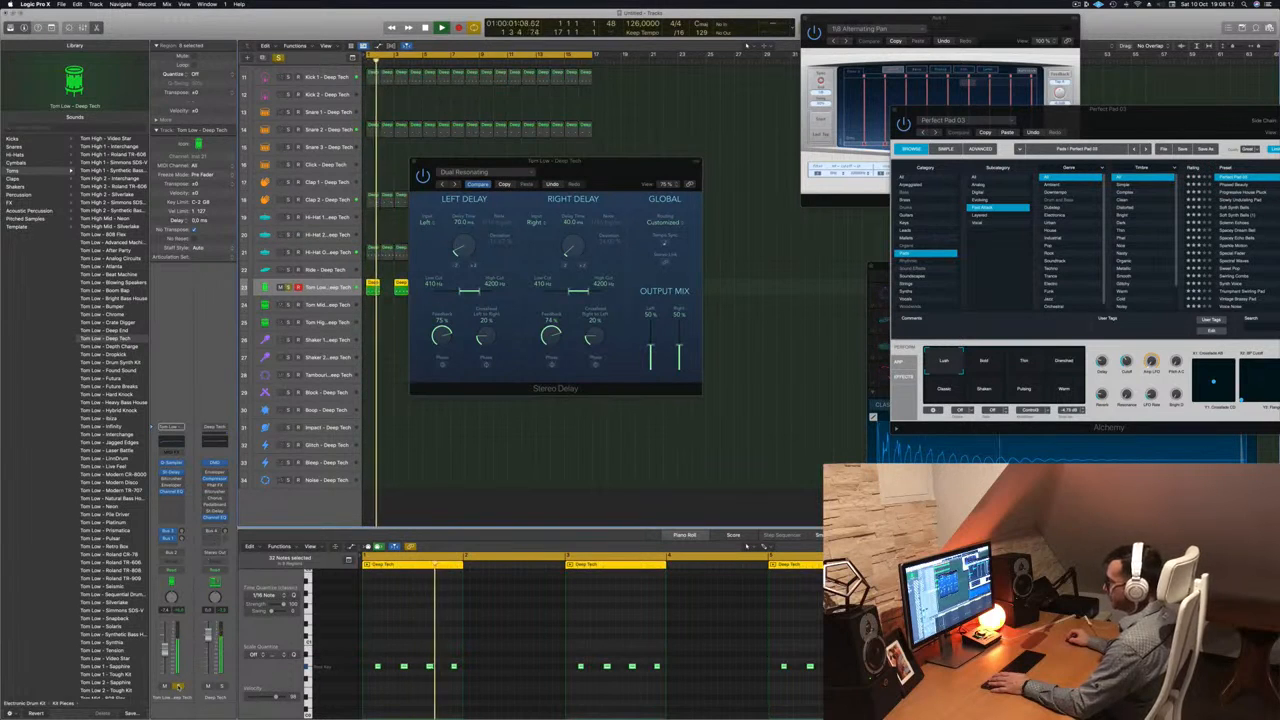
key(Return)
click(443, 185)
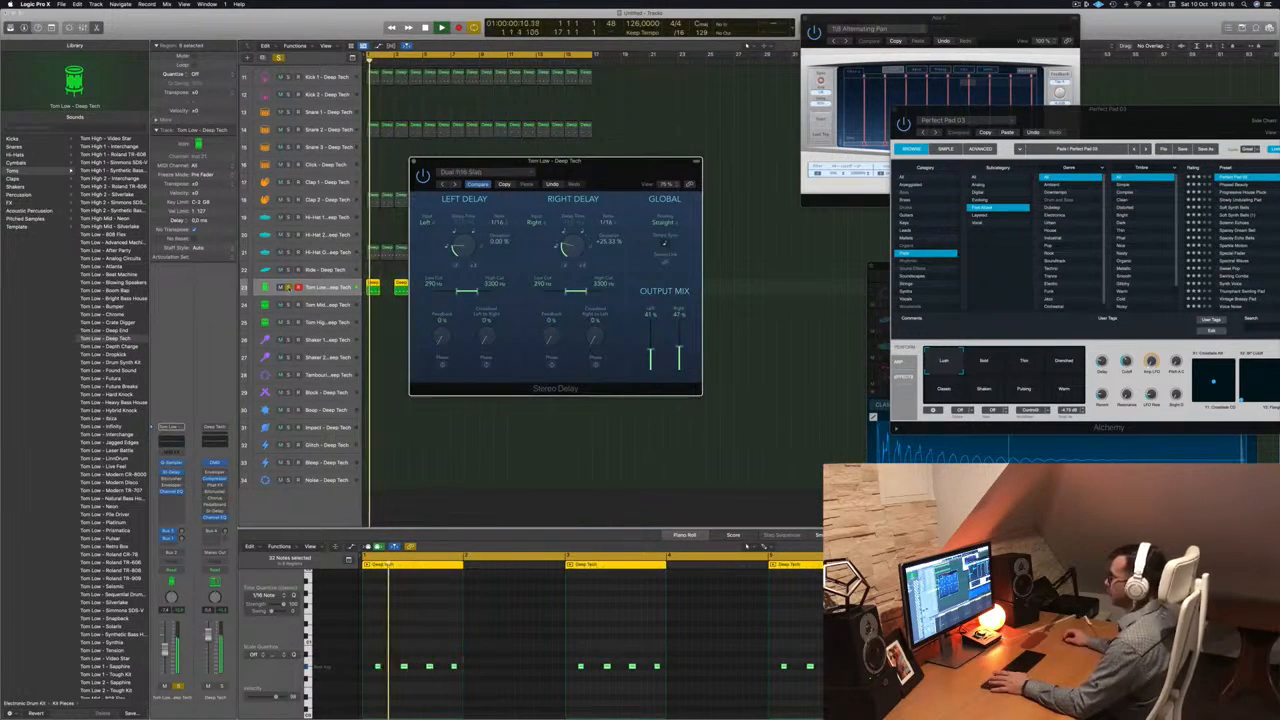
key(s)
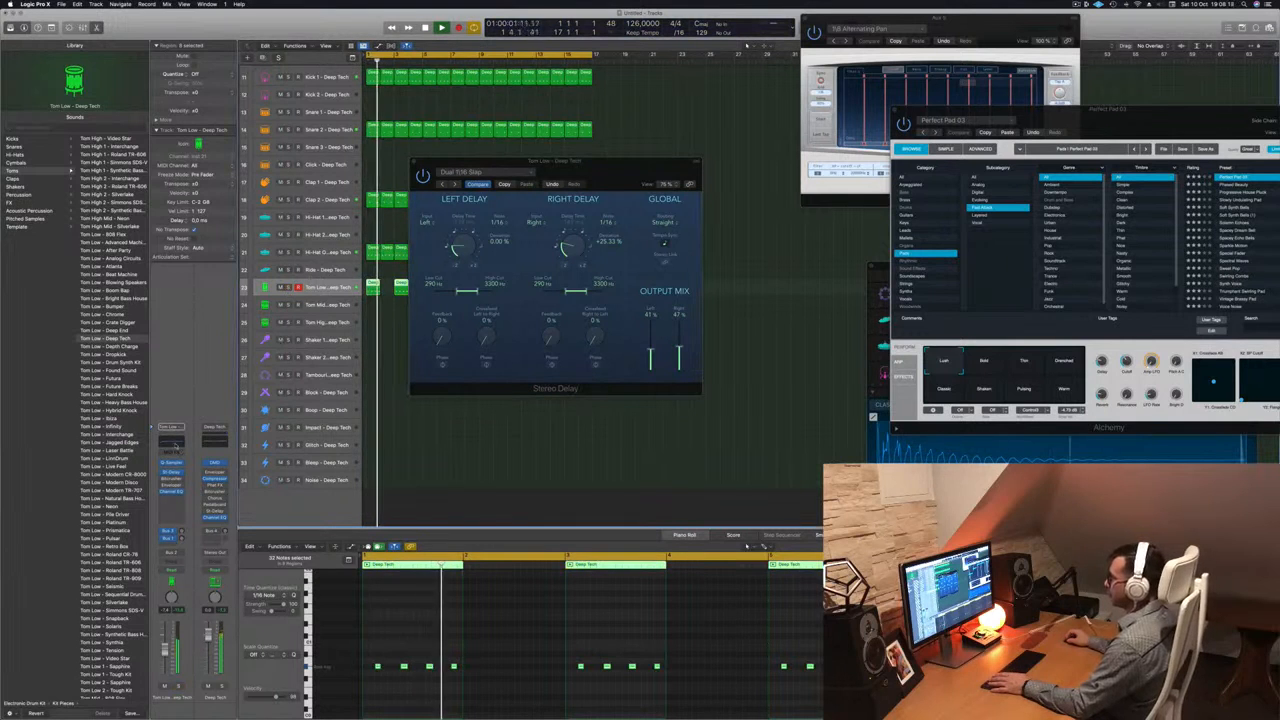
Enable the low cut in the Tom Low Channel EQ, set it to 184 Hz and 24 dB/Oct, and close the EQ.
click(176, 442)
click(442, 152)
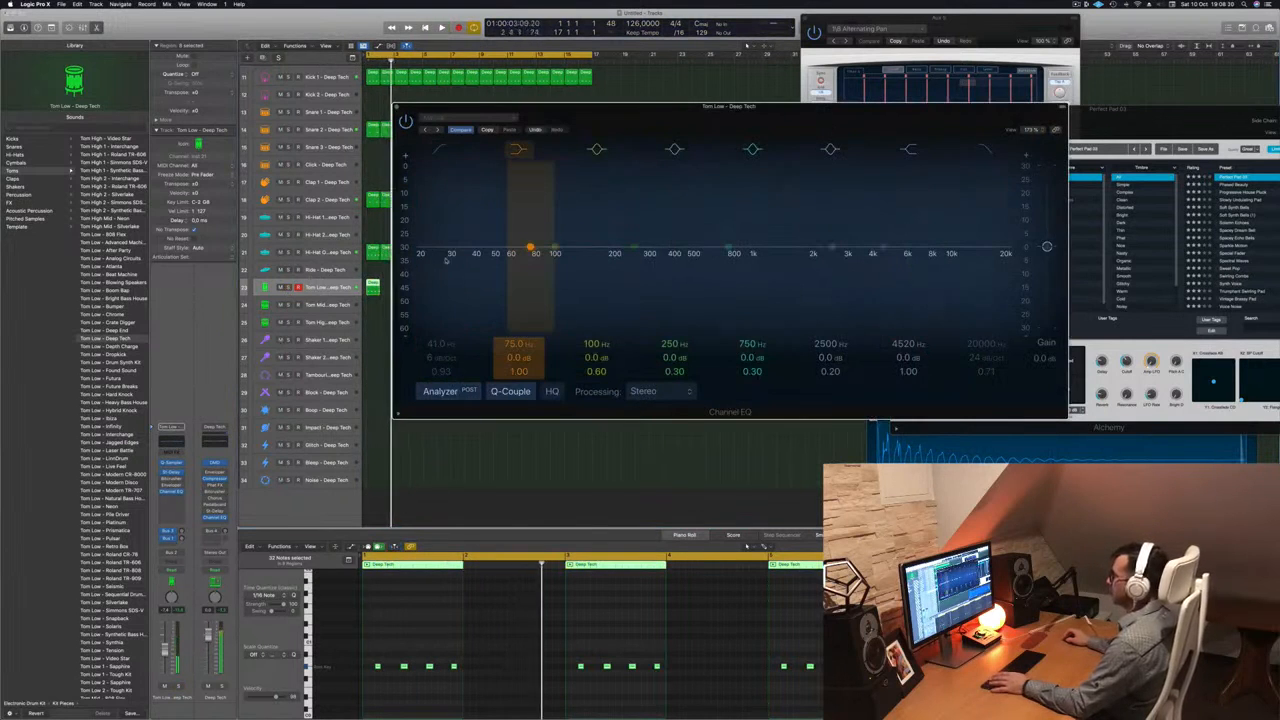
click(442, 151)
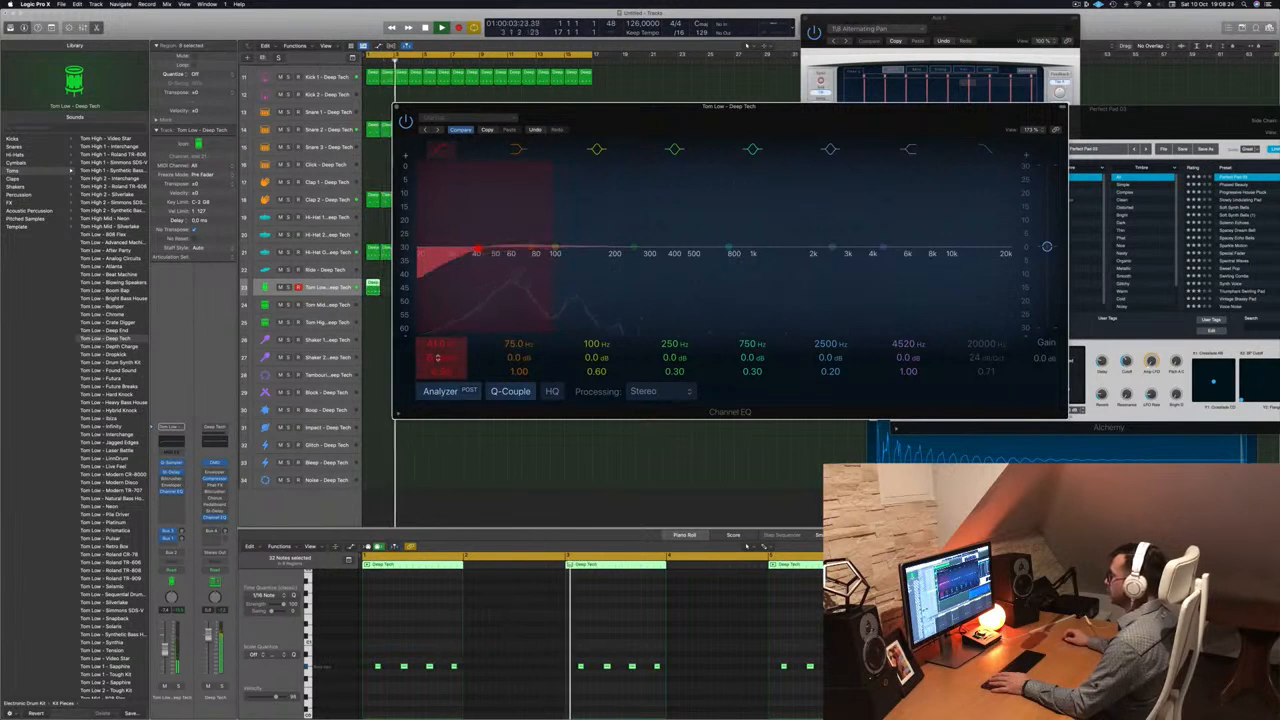
drag(478, 252, 645, 250)
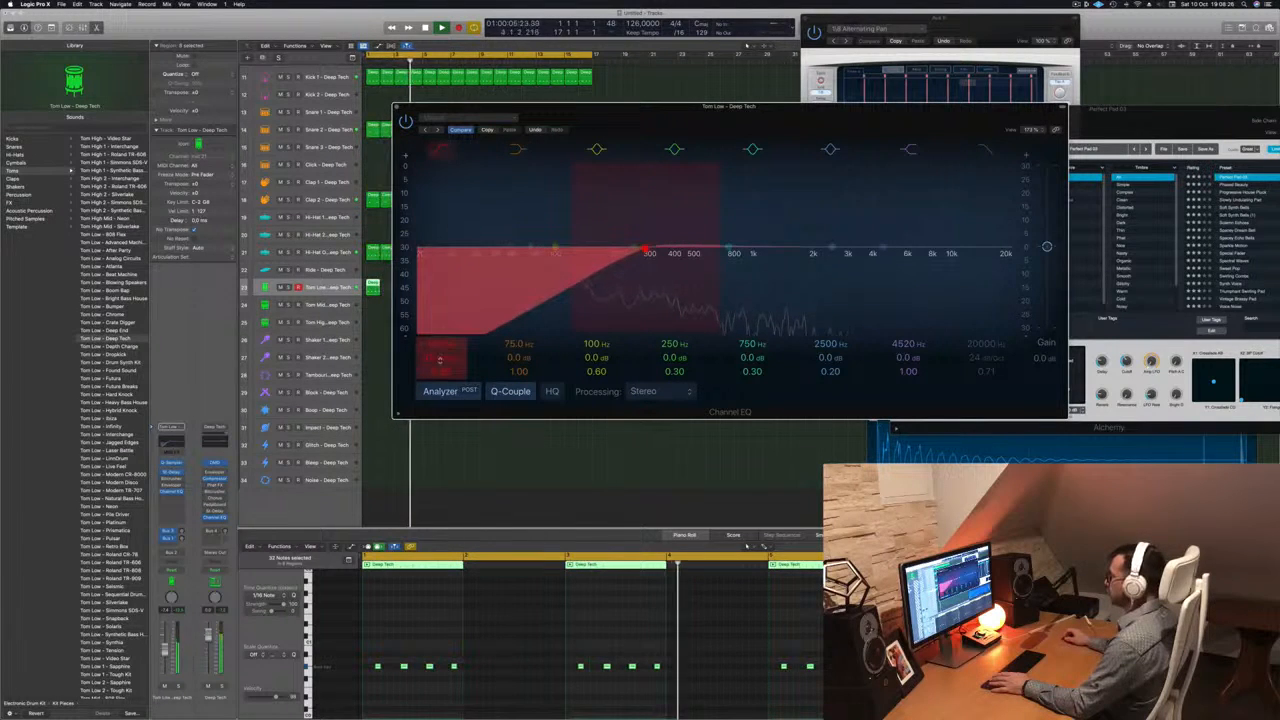
drag(441, 343, 441, 323)
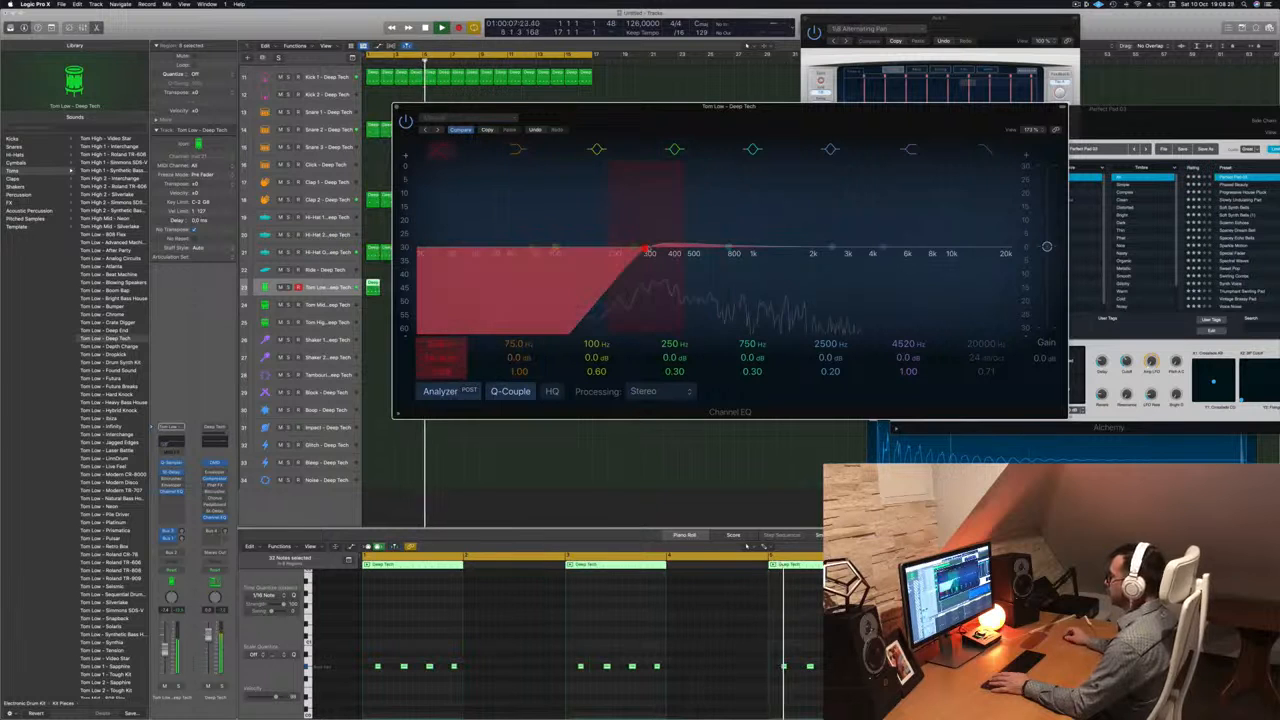
drag(645, 250, 607, 249)
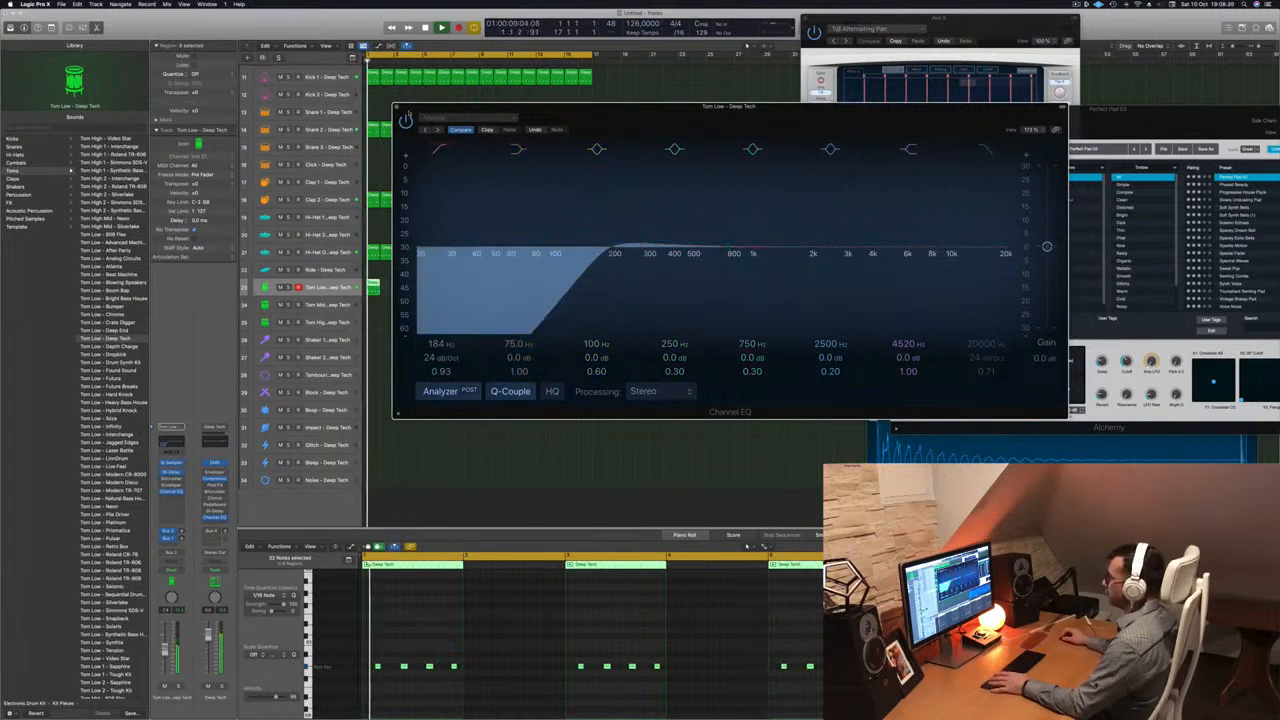
click(396, 107)
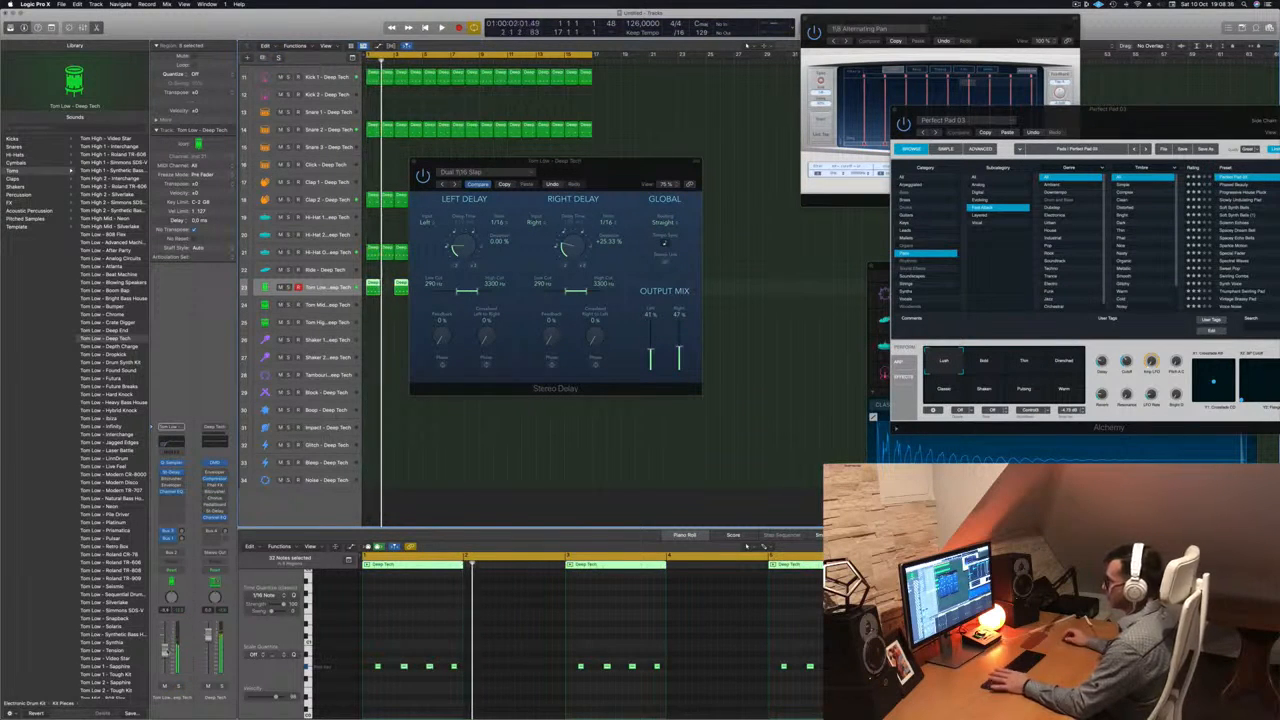
Move the Stereo Delay window aside, copy the first open Hi-Hat region to the Shaker 1 track, and briefly check Tom Low in solo.
drag(500, 162, 810, 122)
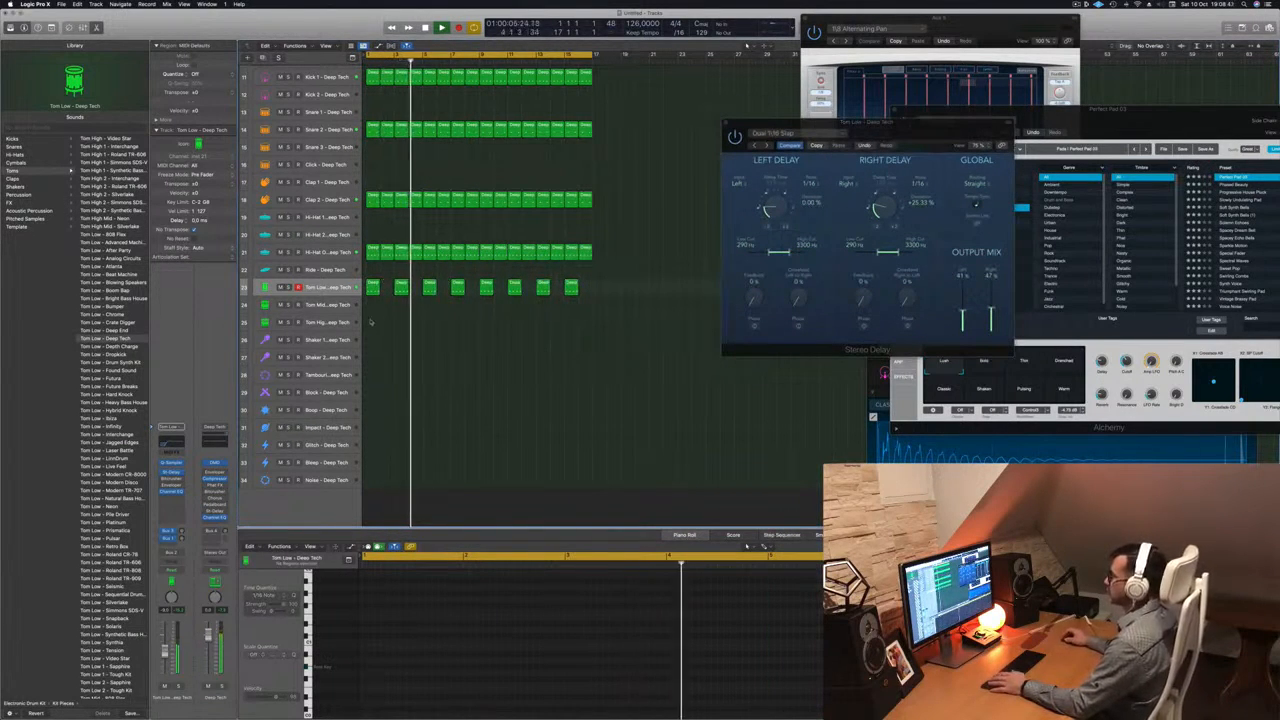
click(372, 250)
drag(371, 249, 373, 341)
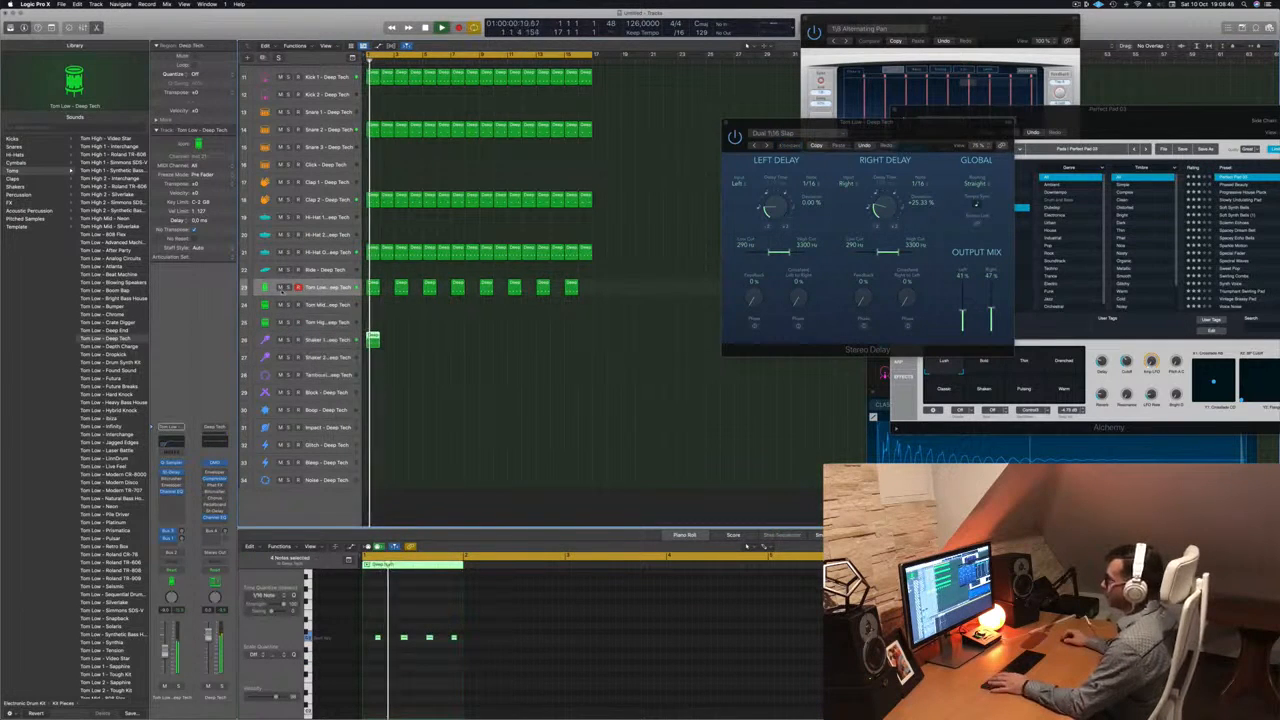
click(288, 287)
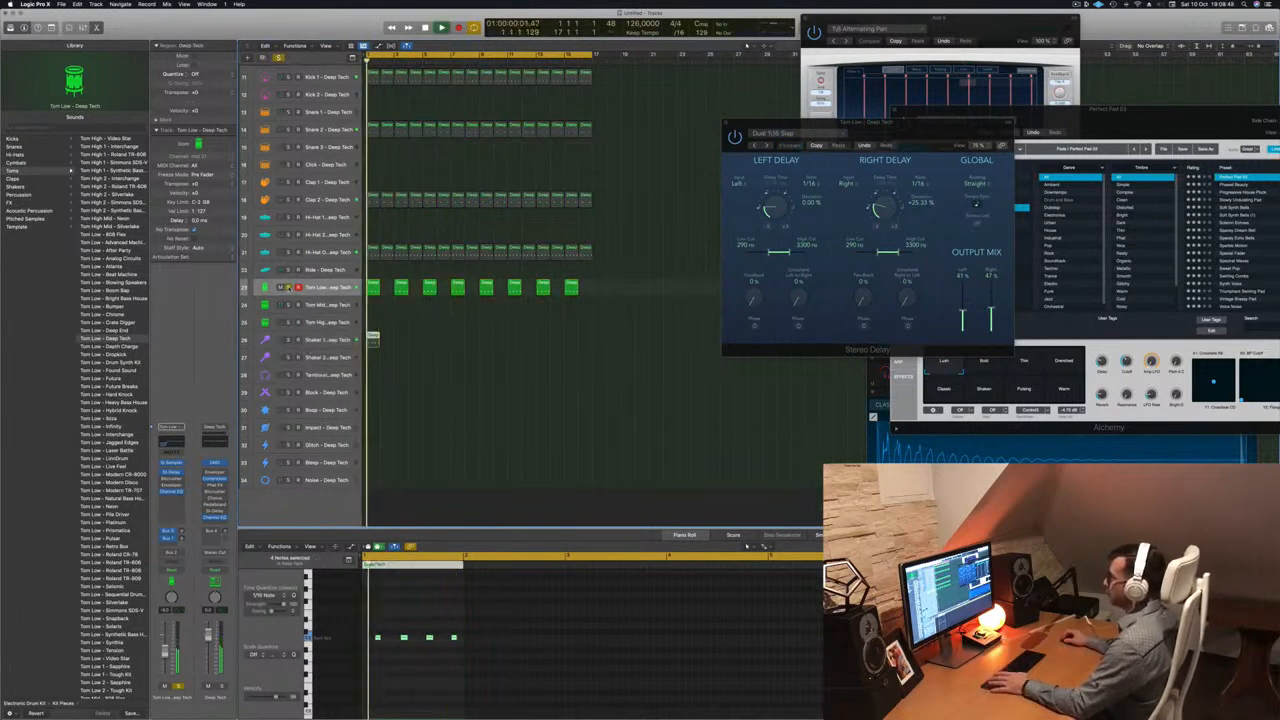
click(288, 287)
key(space)
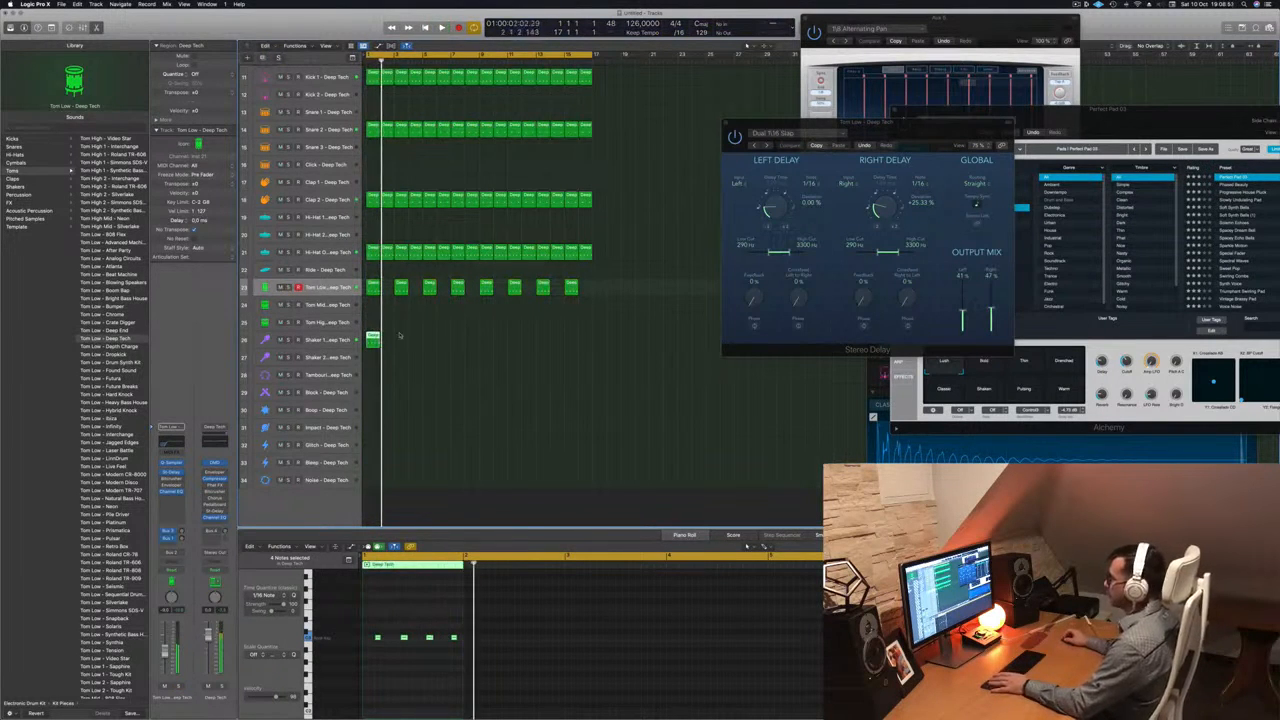
Move the Shaker 1 region to bar 2, copy it to every second bar up to bar 16, and select the track.
drag(373, 339, 390, 339)
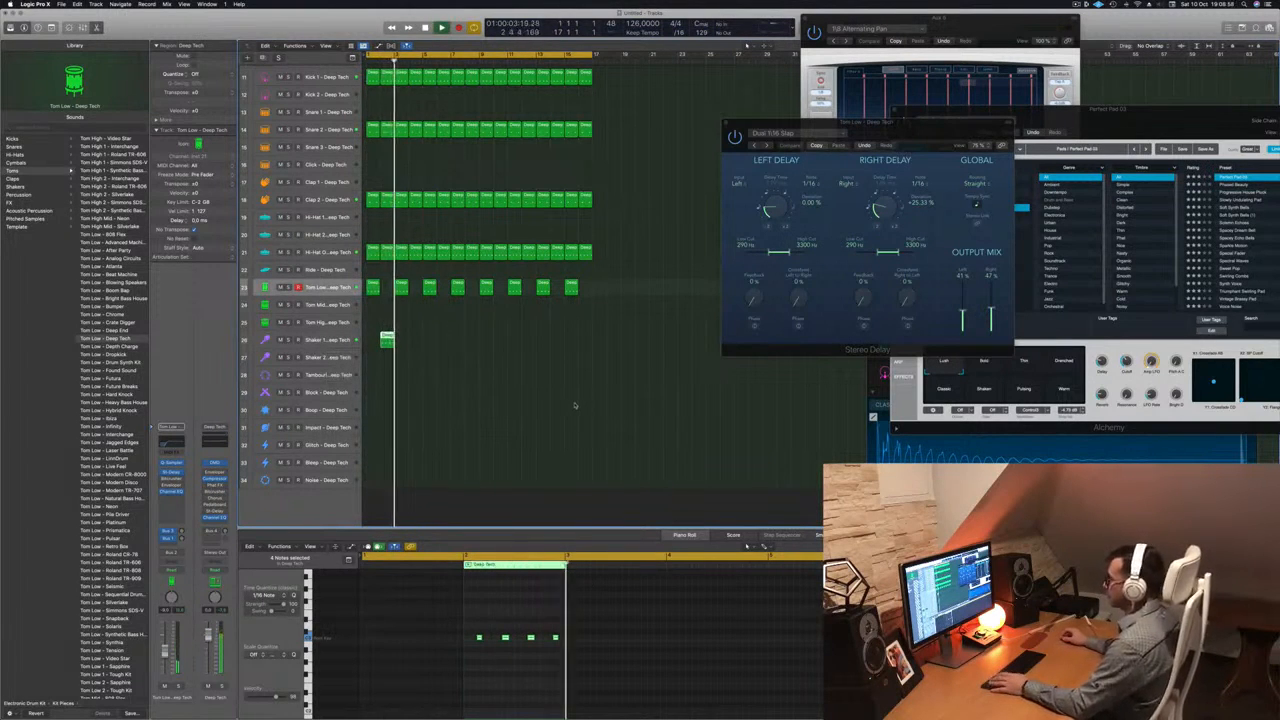
drag(388, 340, 416, 341)
key(space)
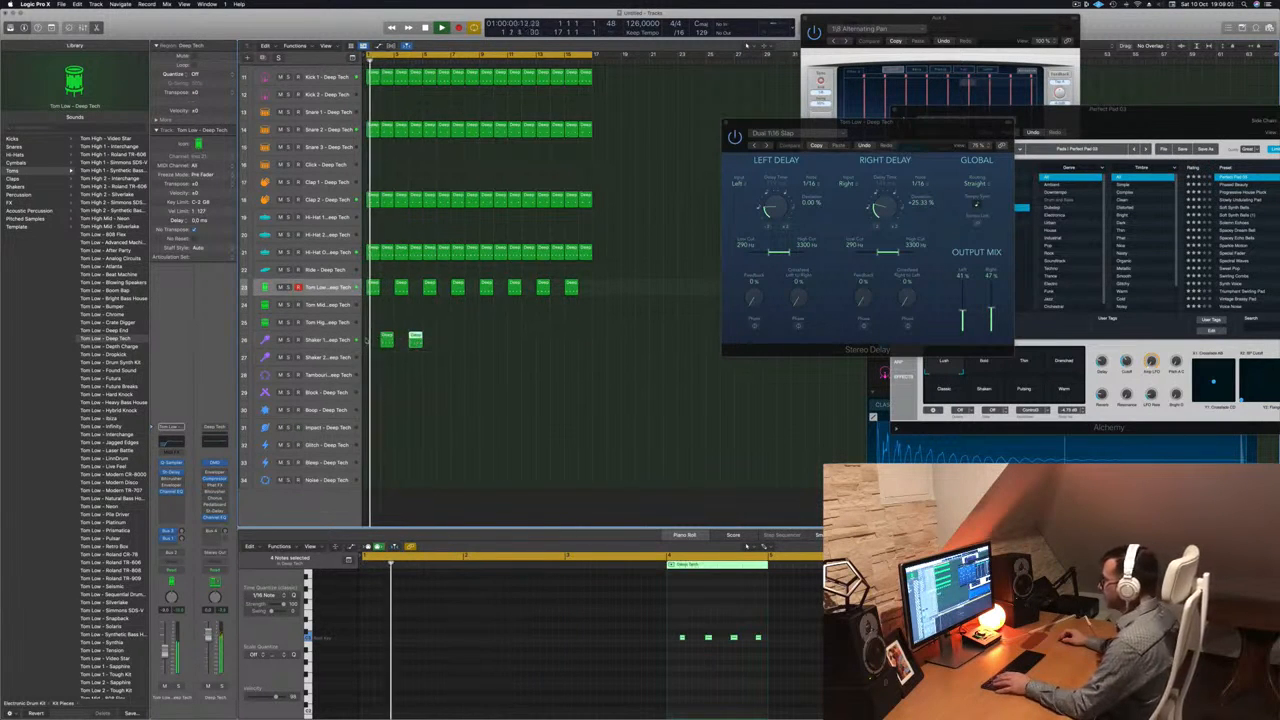
drag(386, 338, 502, 344)
scroll(500, 379, left, 1)
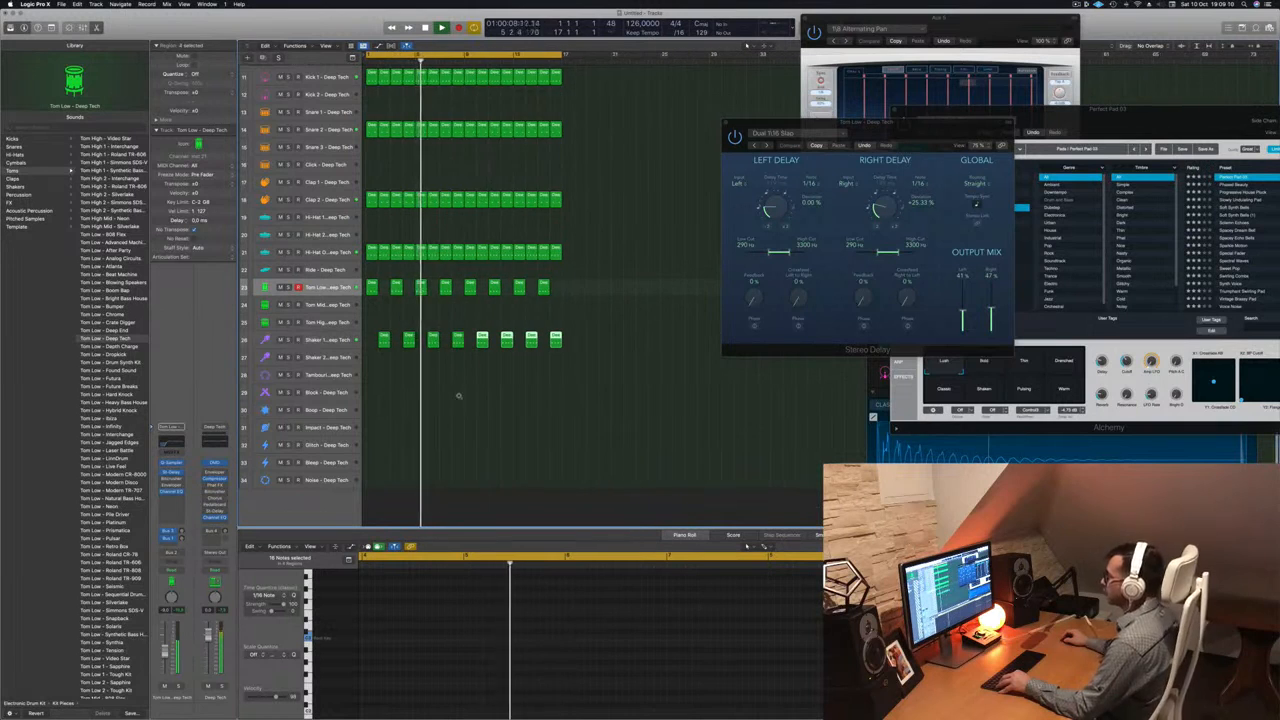
scroll(459, 395, down, 2)
click(338, 362)
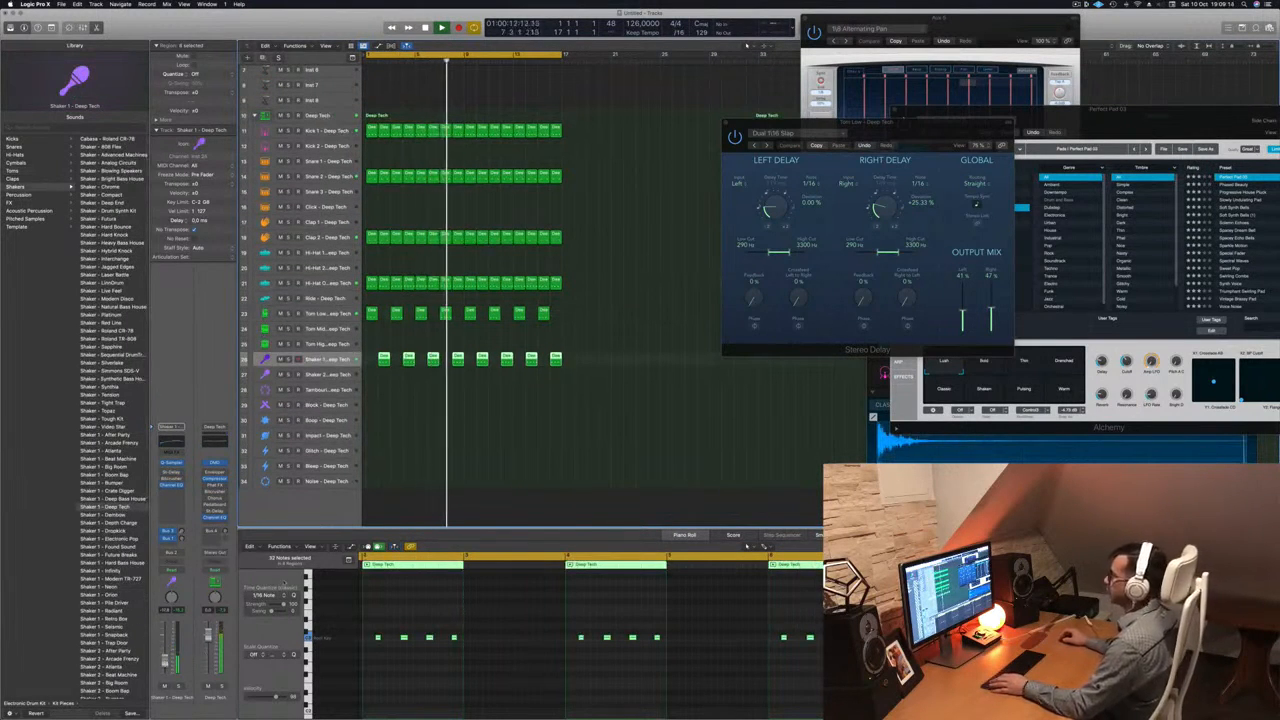
Unmute the Perfect Pad 03 track and lower its volume slightly.
scroll(663, 220, up, 4)
scroll(663, 220, up, 3)
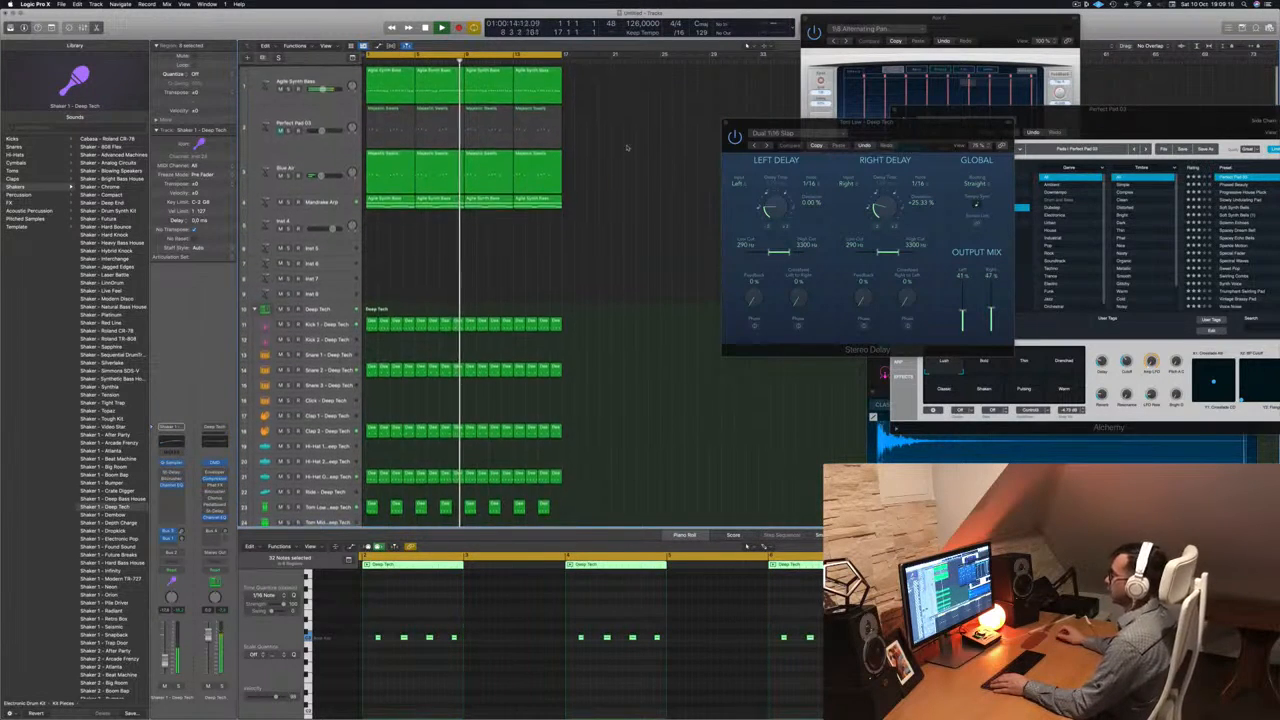
click(281, 130)
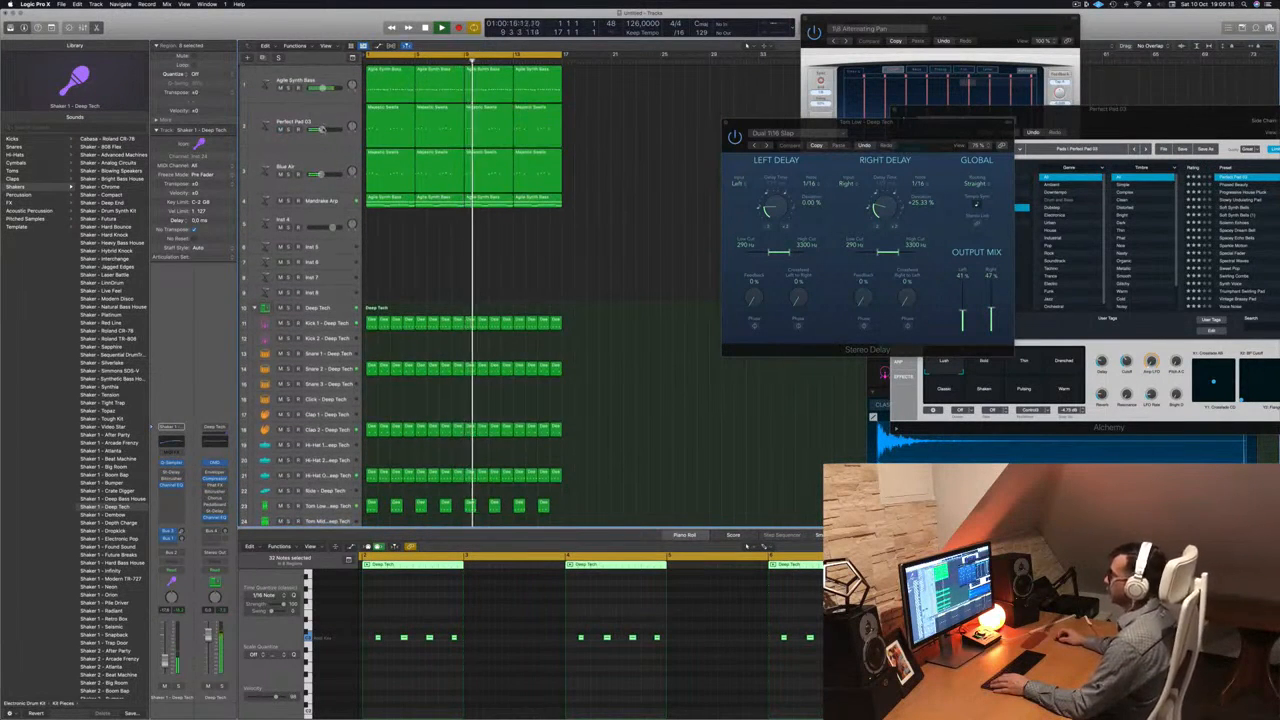
drag(321, 130, 318, 130)
click(352, 112)
click(410, 253)
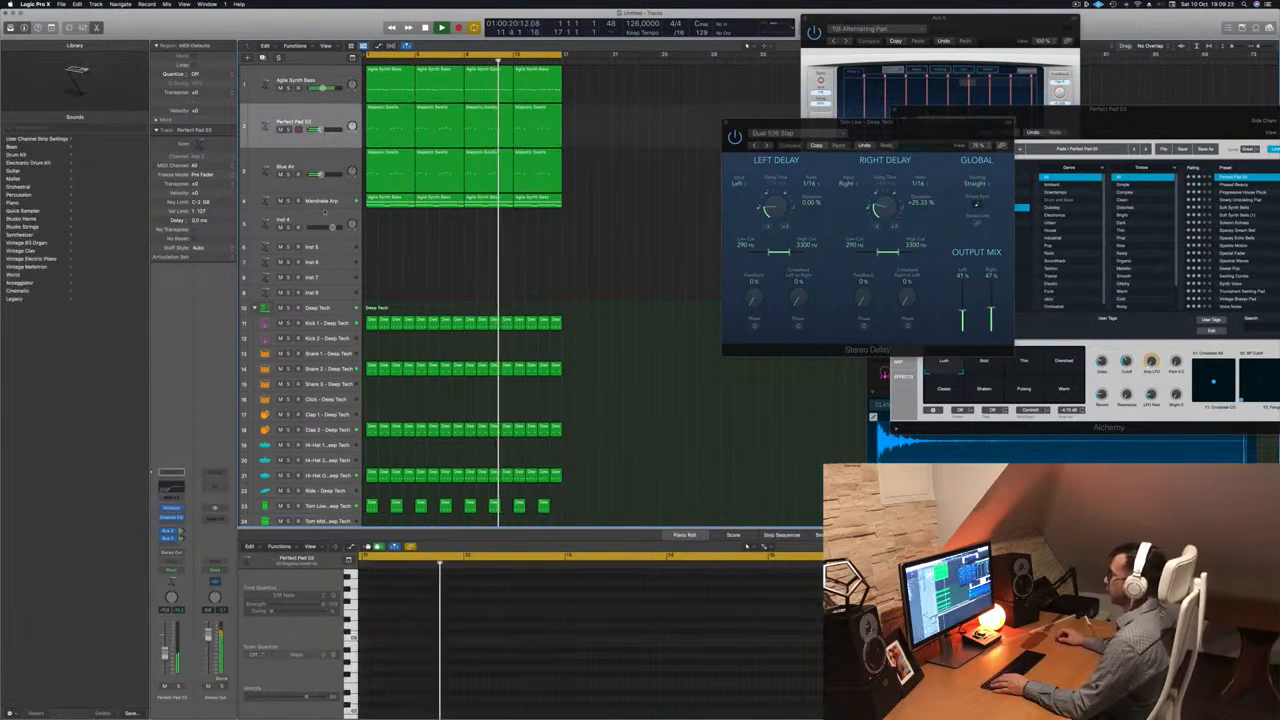
Copy the first Agile Synth Bass region from the Mandrake Arp track to the Inst 4 track at bar 1.
click(410, 222)
click(389, 204)
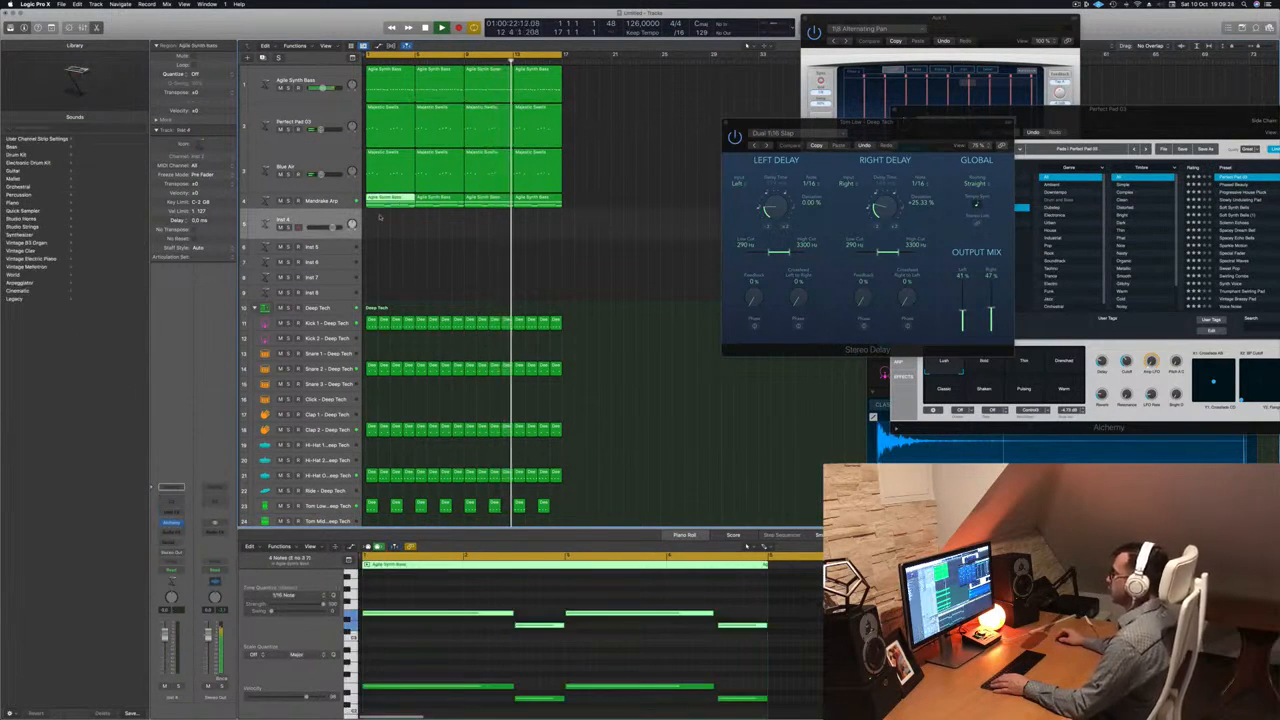
drag(389, 201, 389, 226)
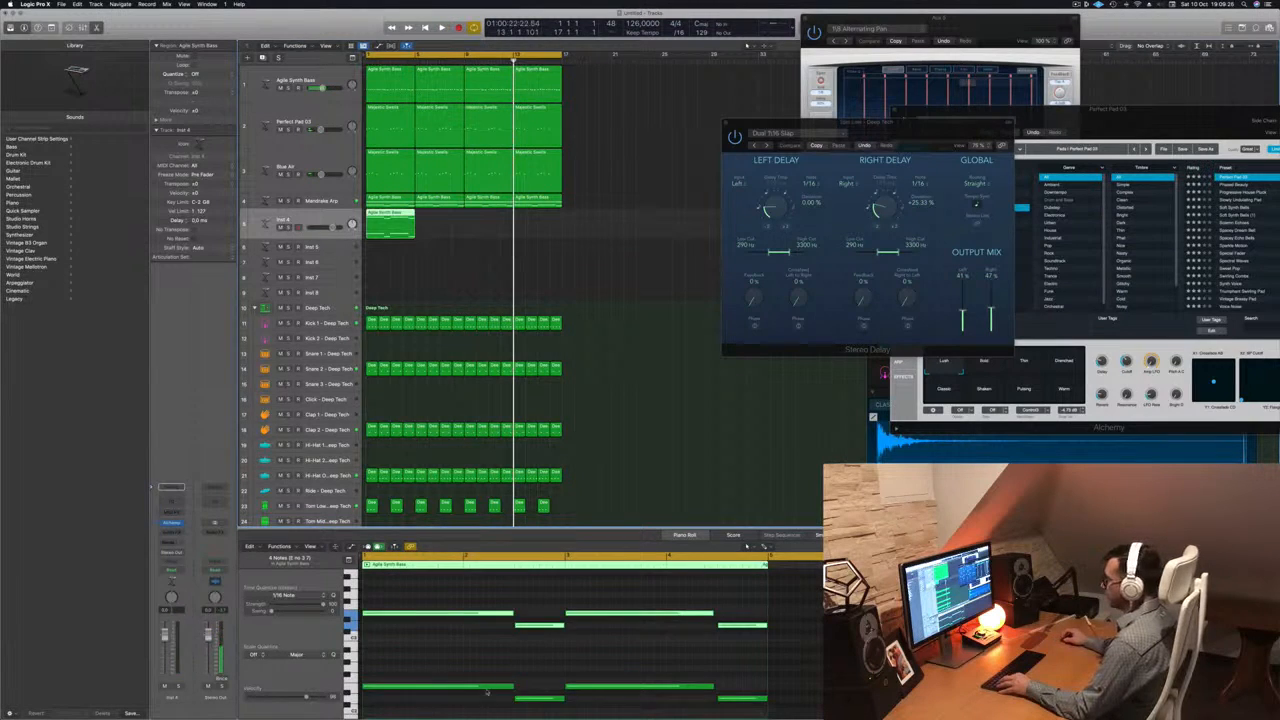
Turn the long notes of the Inst 4 region into short repeated stabs in both octaves and play the result.
drag(438, 602, 418, 708)
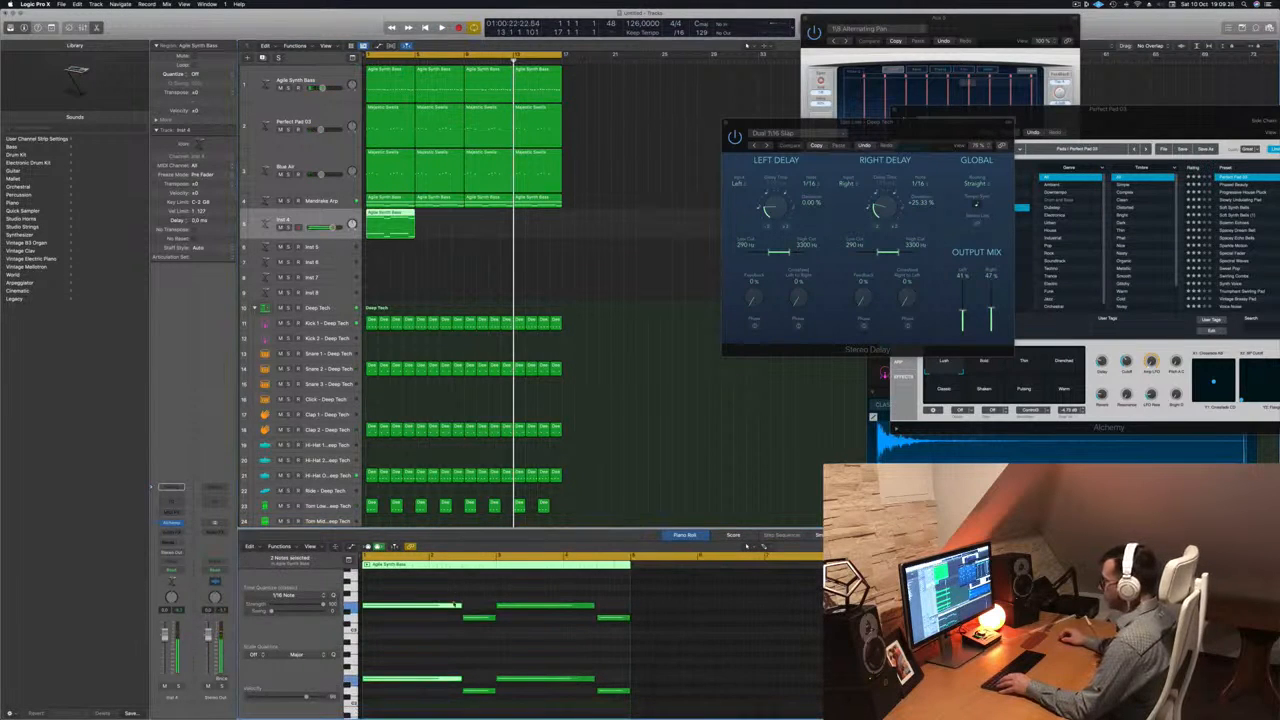
drag(458, 606, 463, 717)
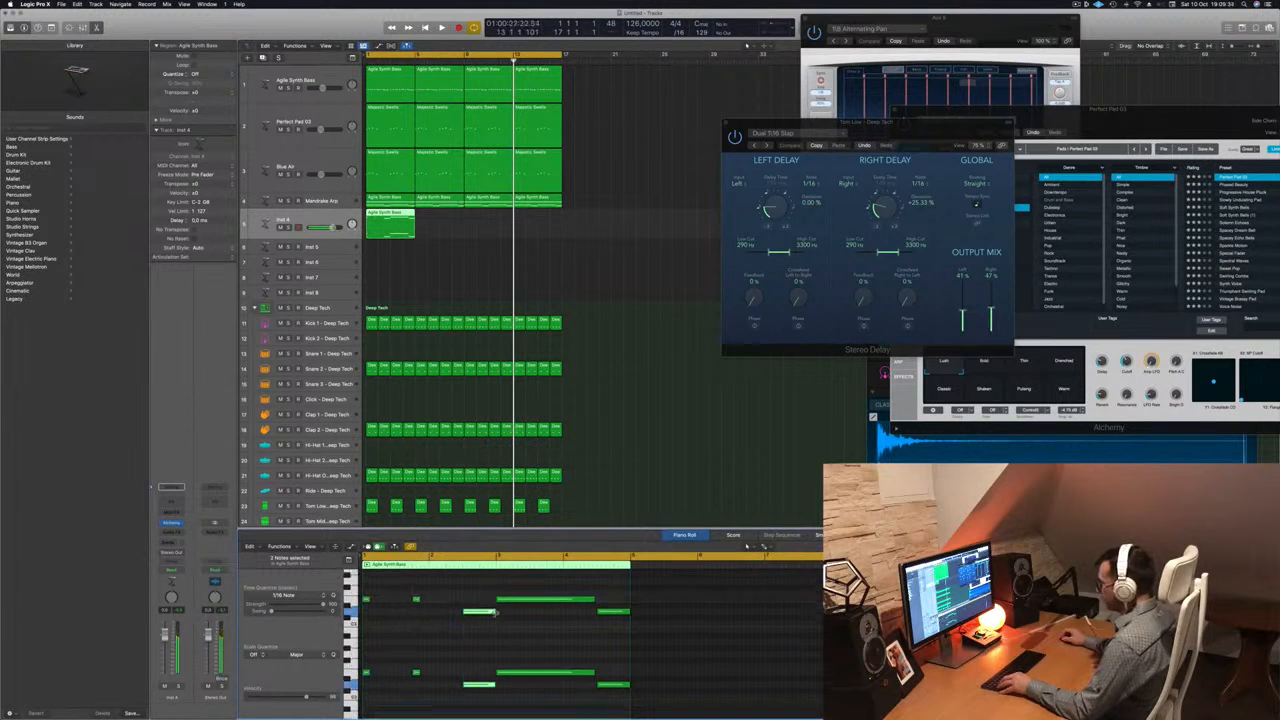
drag(494, 612, 618, 703)
key(Delete)
drag(522, 592, 501, 676)
key(space)
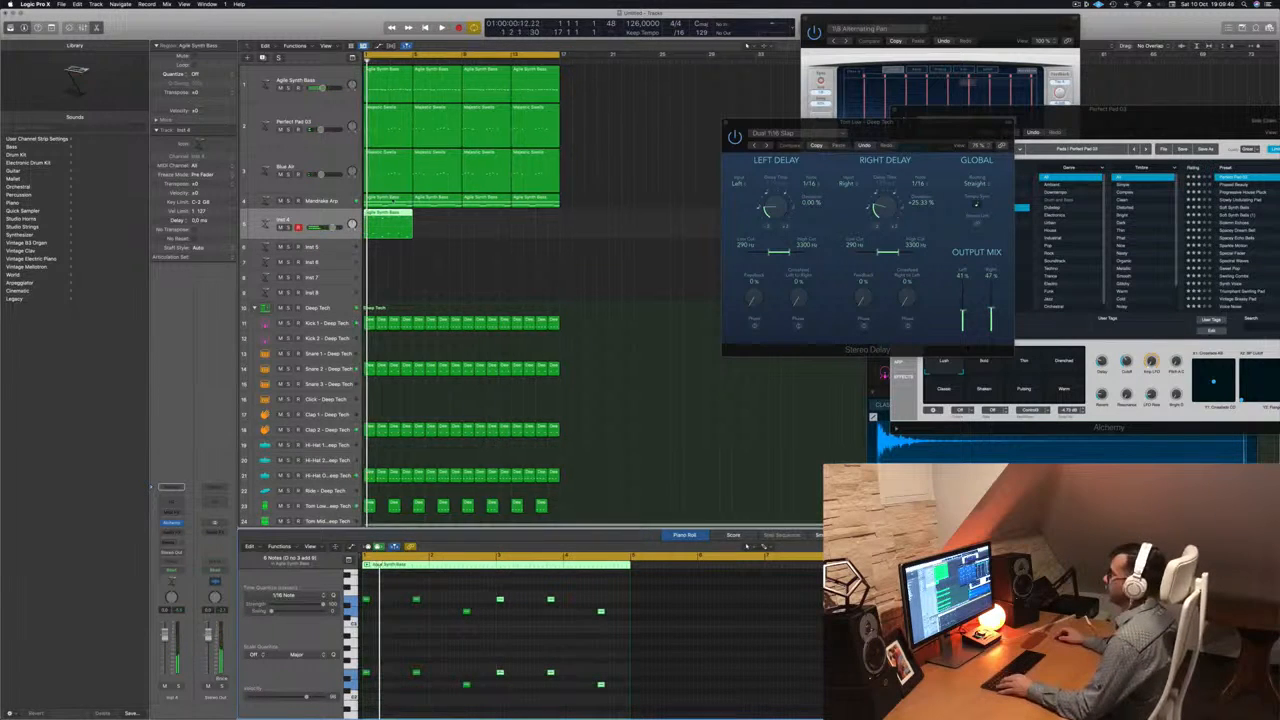
Copy the edited Inst 4 region along its track up to bar 17 and select all regions on the track.
drag(390, 222, 482, 218)
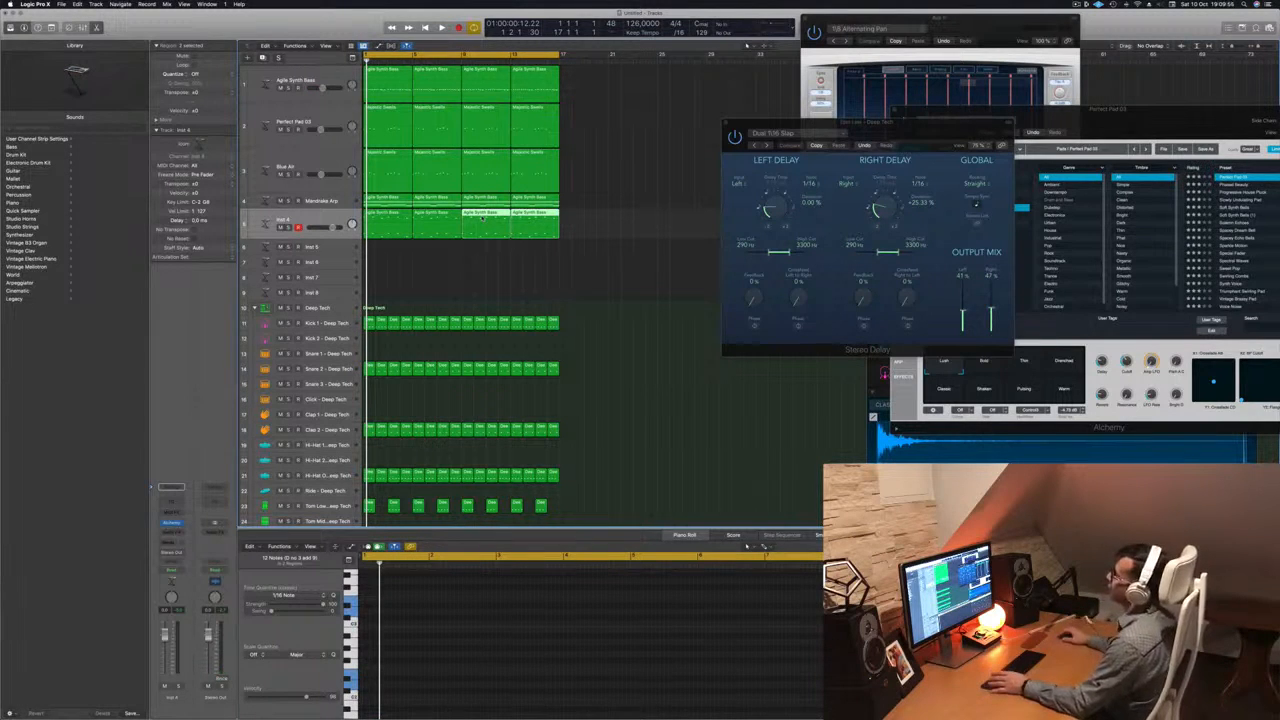
click(300, 220)
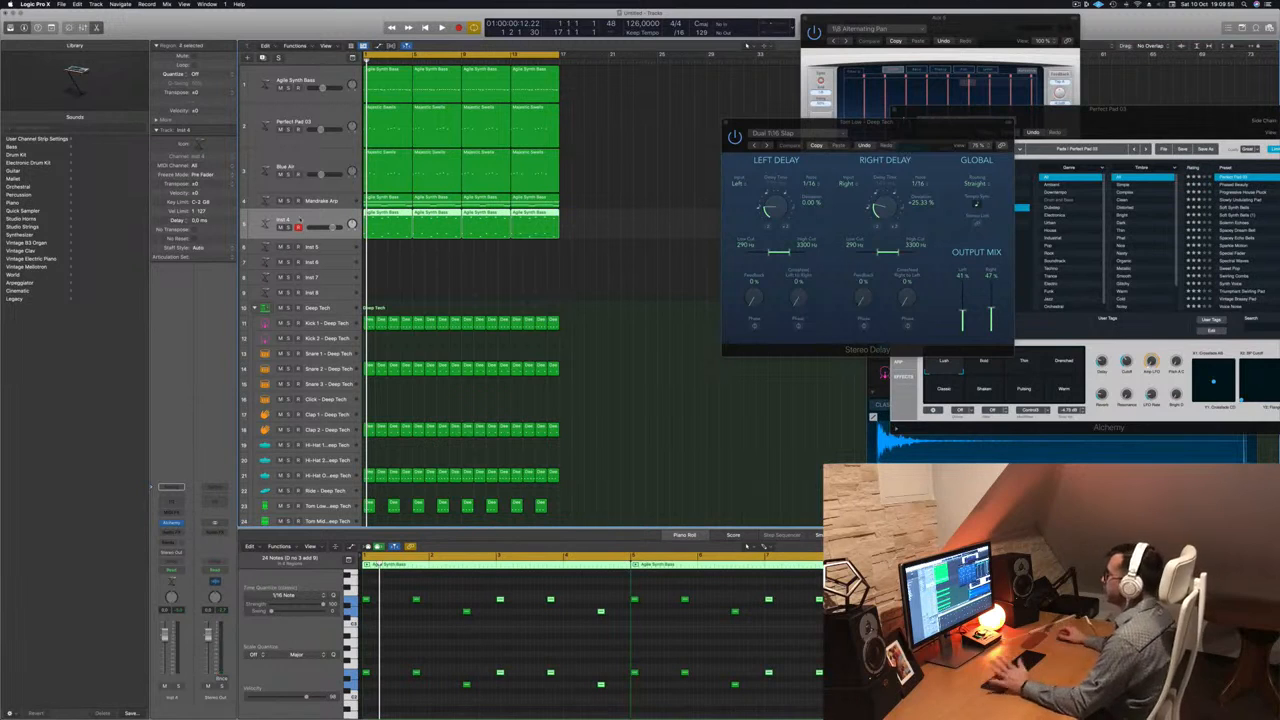
Add sends to Bus 5 and Bus 6 on the Inst 4 track while the song plays.
key(space)
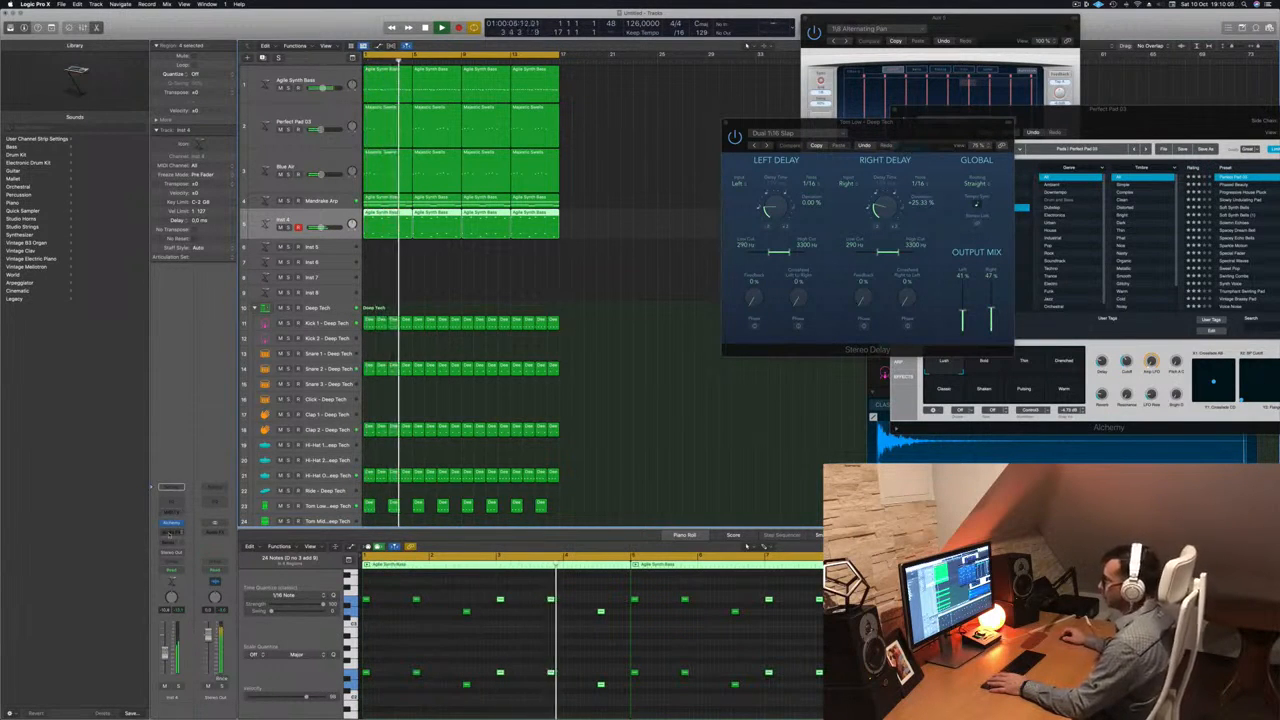
click(167, 546)
mouse_move(180, 553)
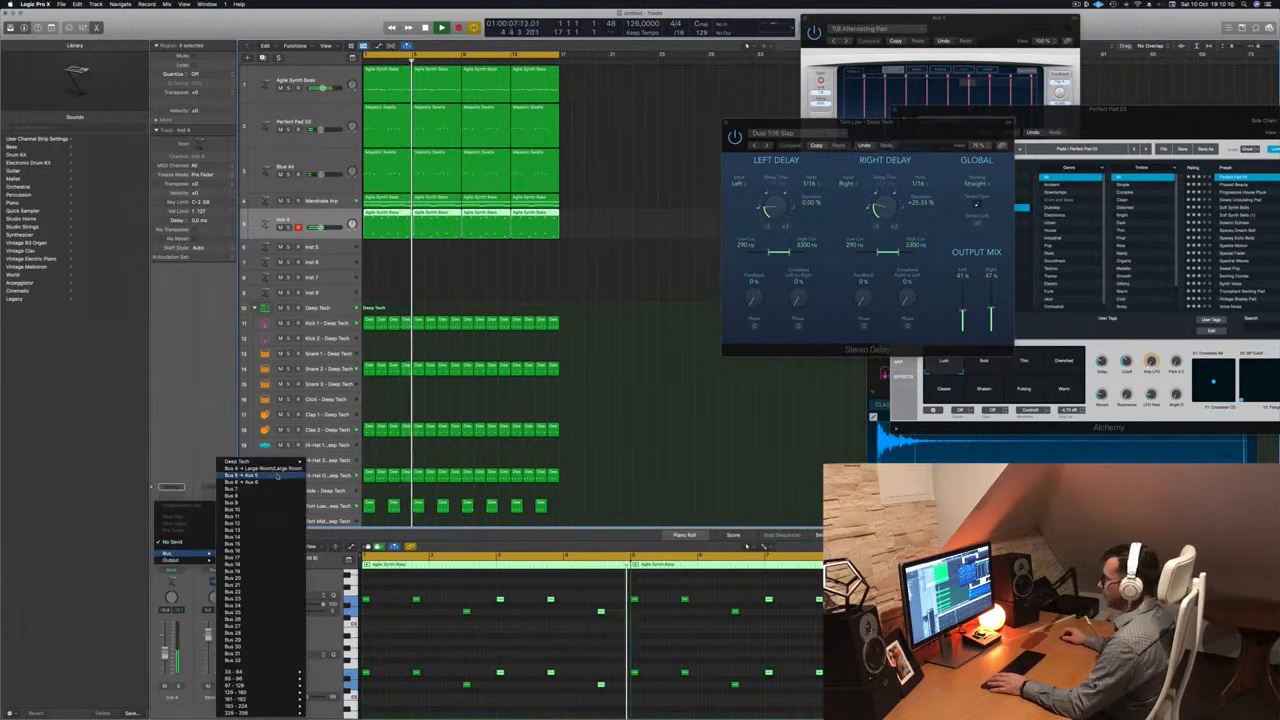
click(274, 475)
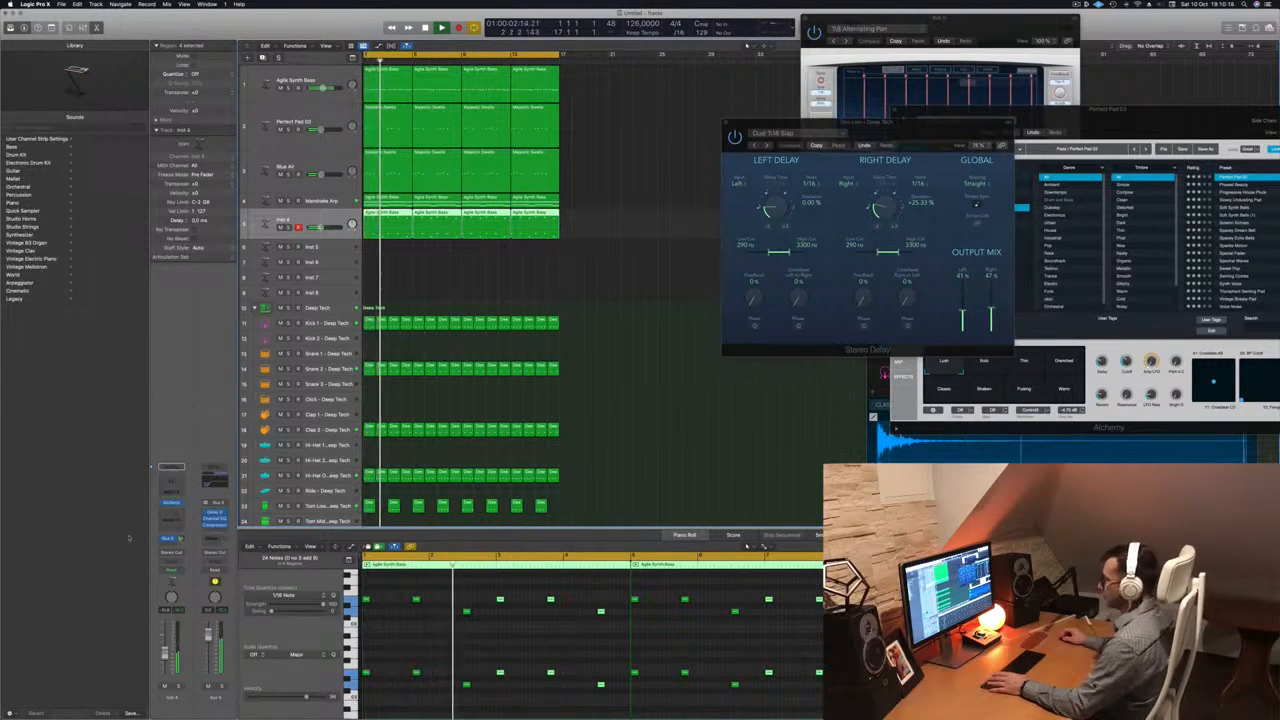
click(178, 538)
mouse_move(190, 555)
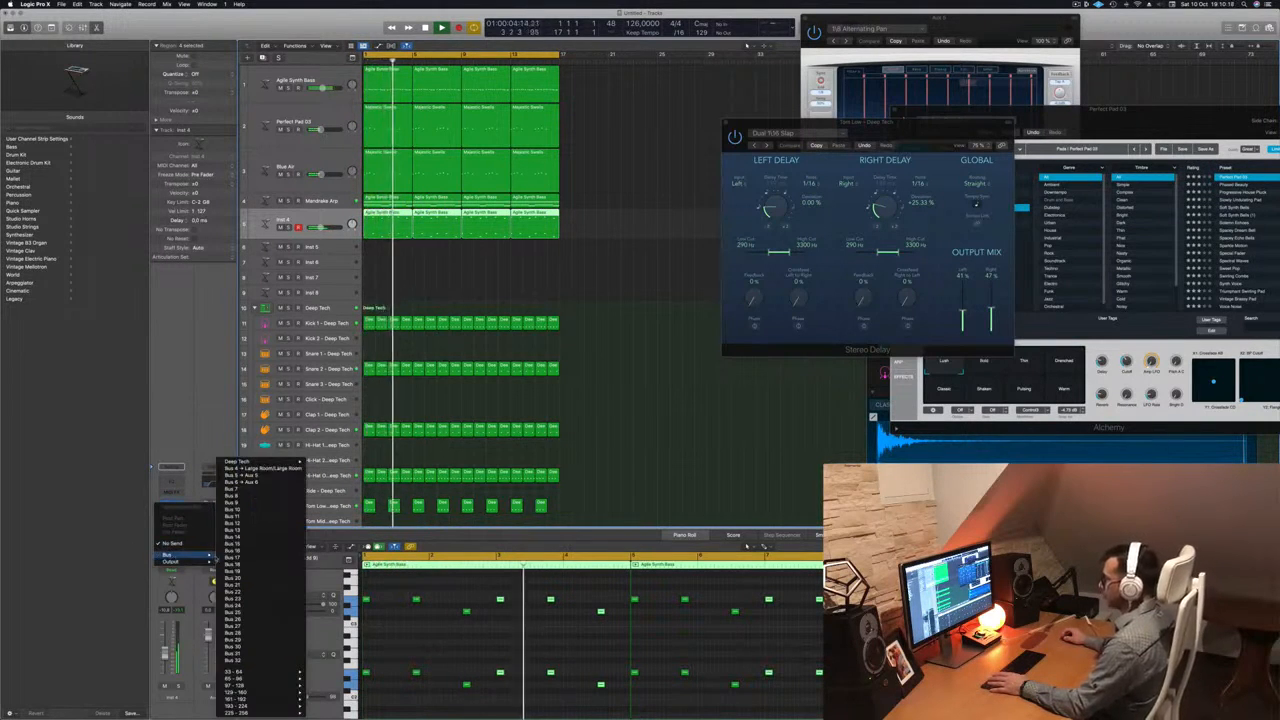
click(262, 476)
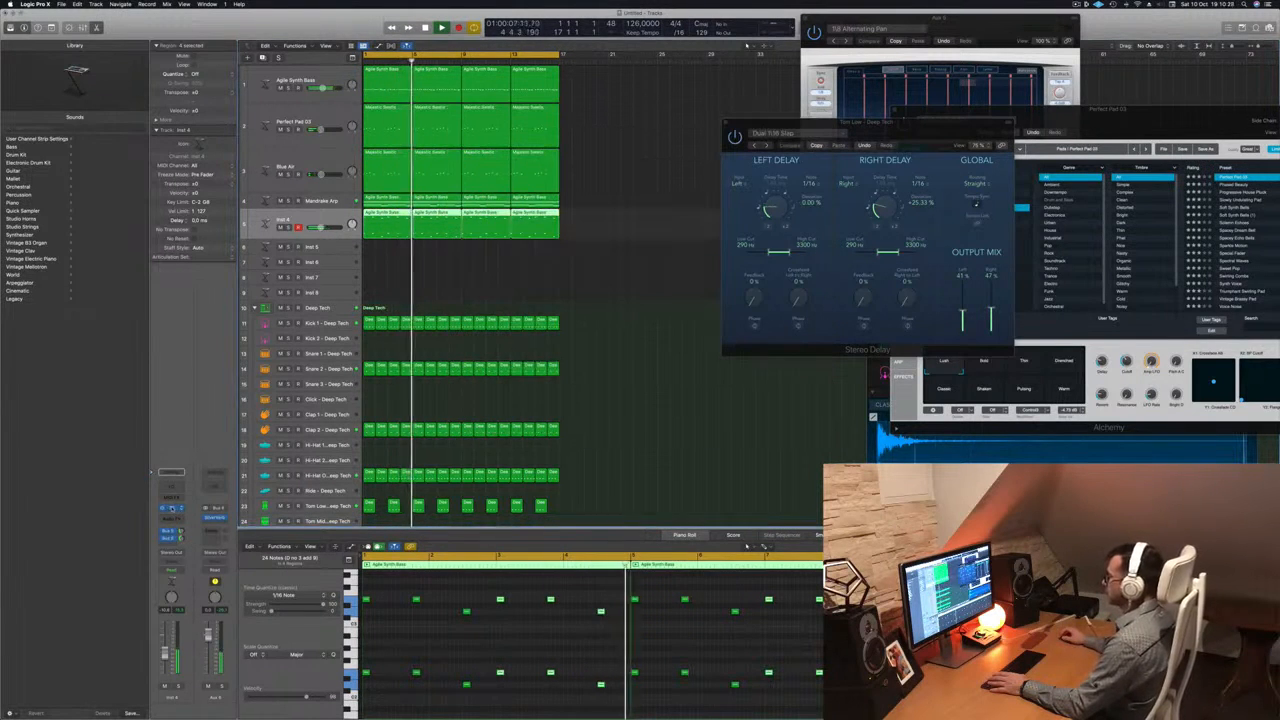
Move the point of the first X/Y pad in Inst 4's Alchemy synth to the pad's lower-right corner during playback and close the synth.
click(172, 509)
key(space)
drag(670, 110, 773, 141)
key(space)
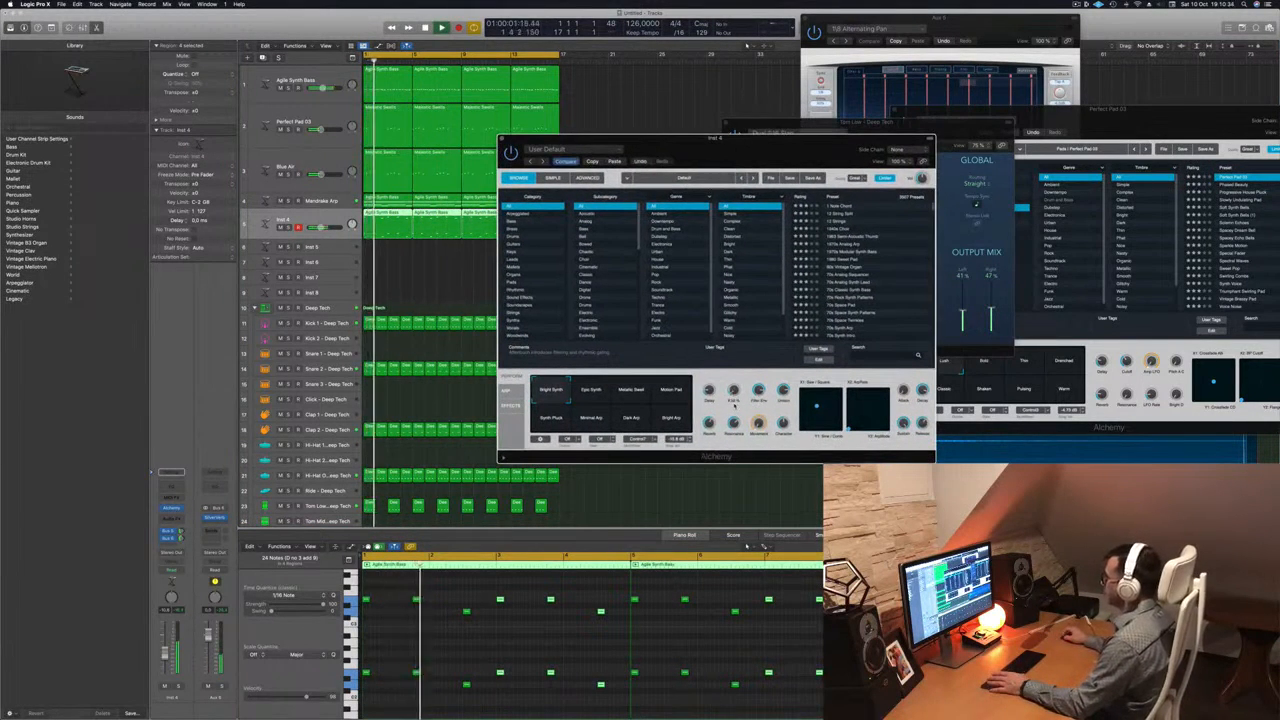
drag(751, 143, 783, 134)
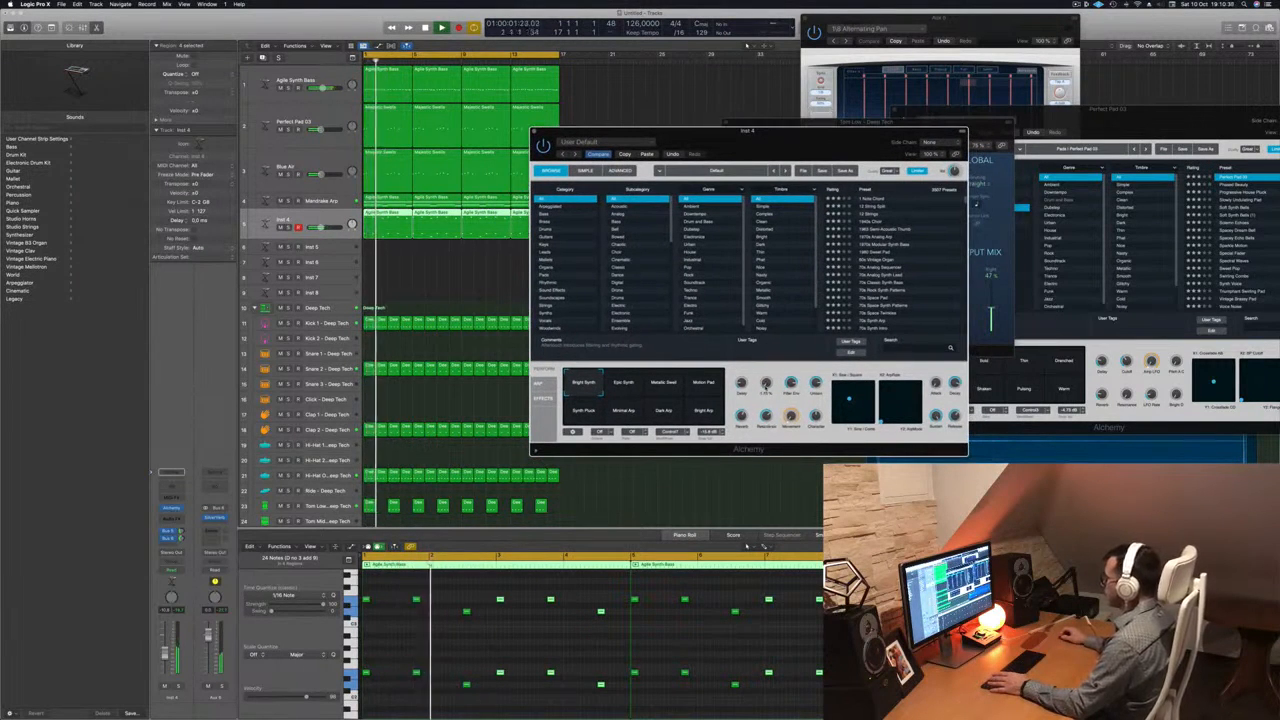
drag(803, 140, 841, 138)
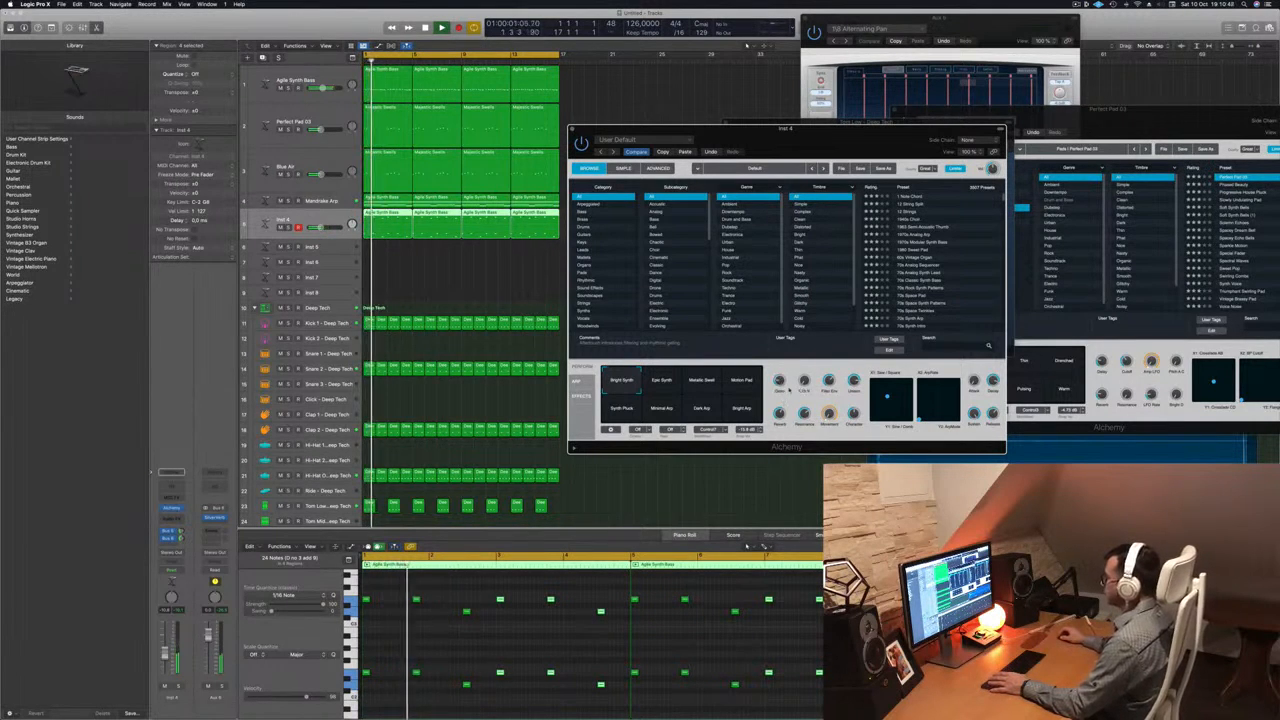
key(space)
click(885, 395)
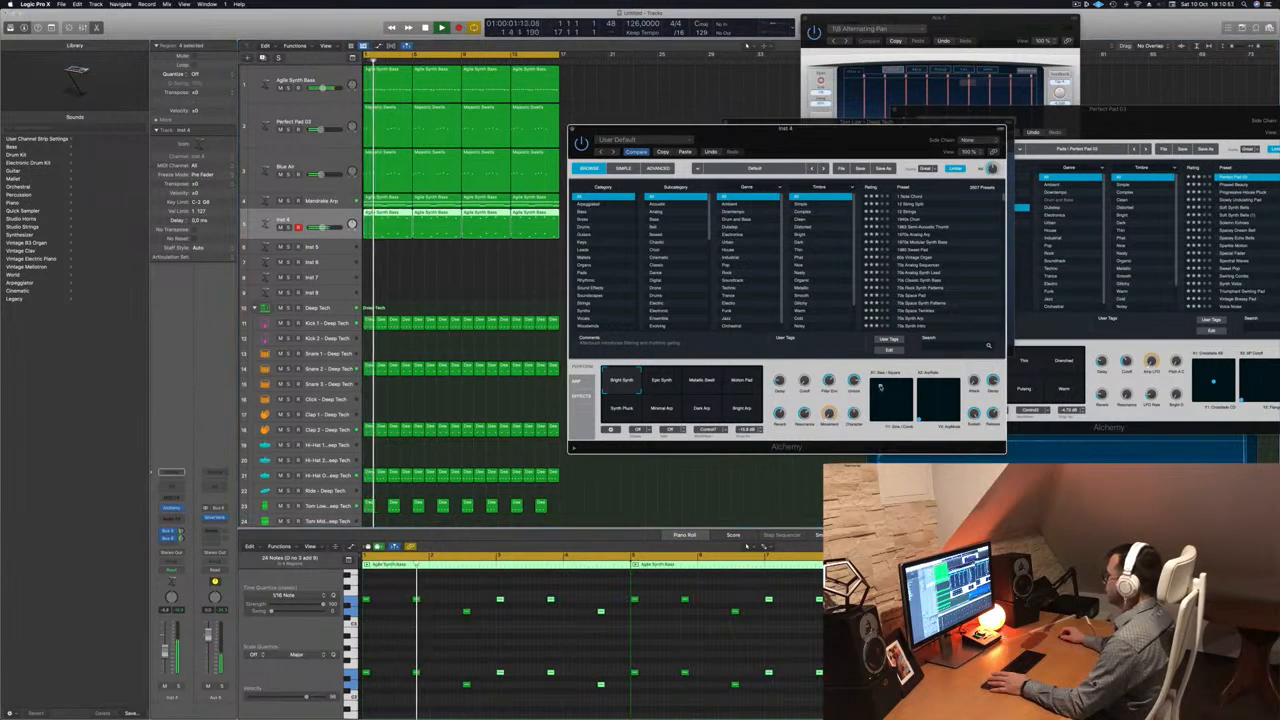
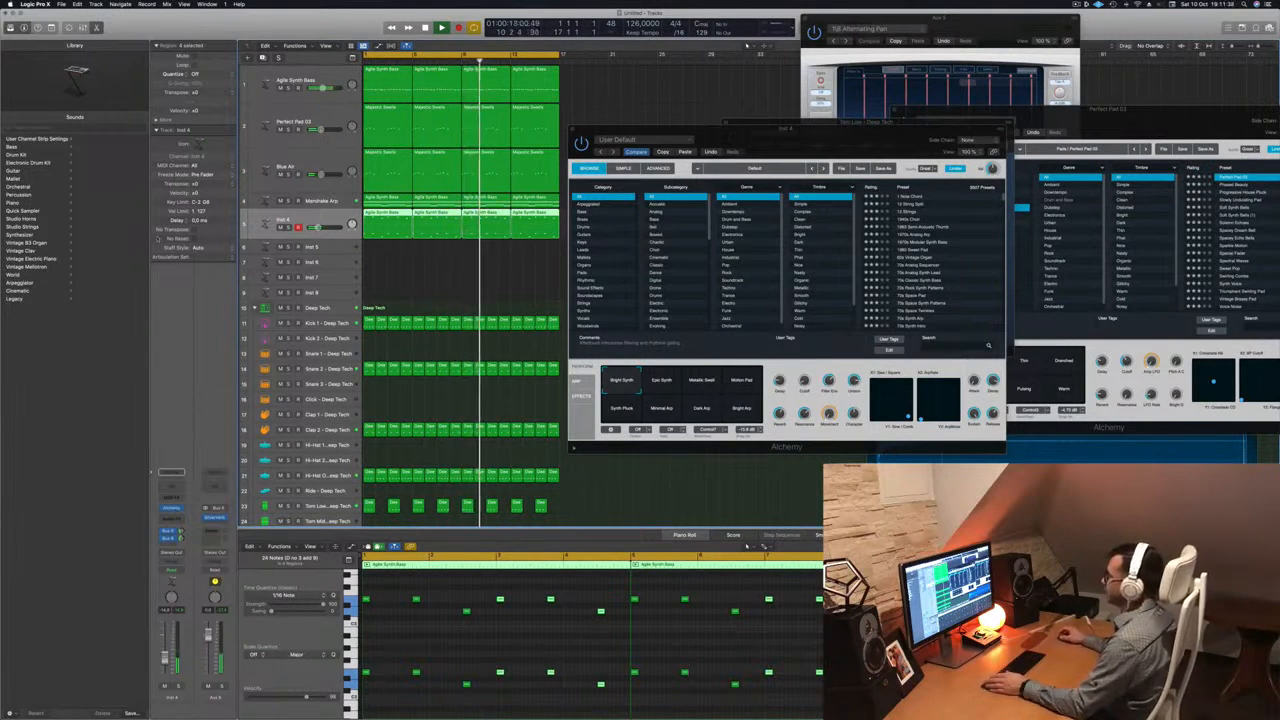
drag(808, 134, 871, 166)
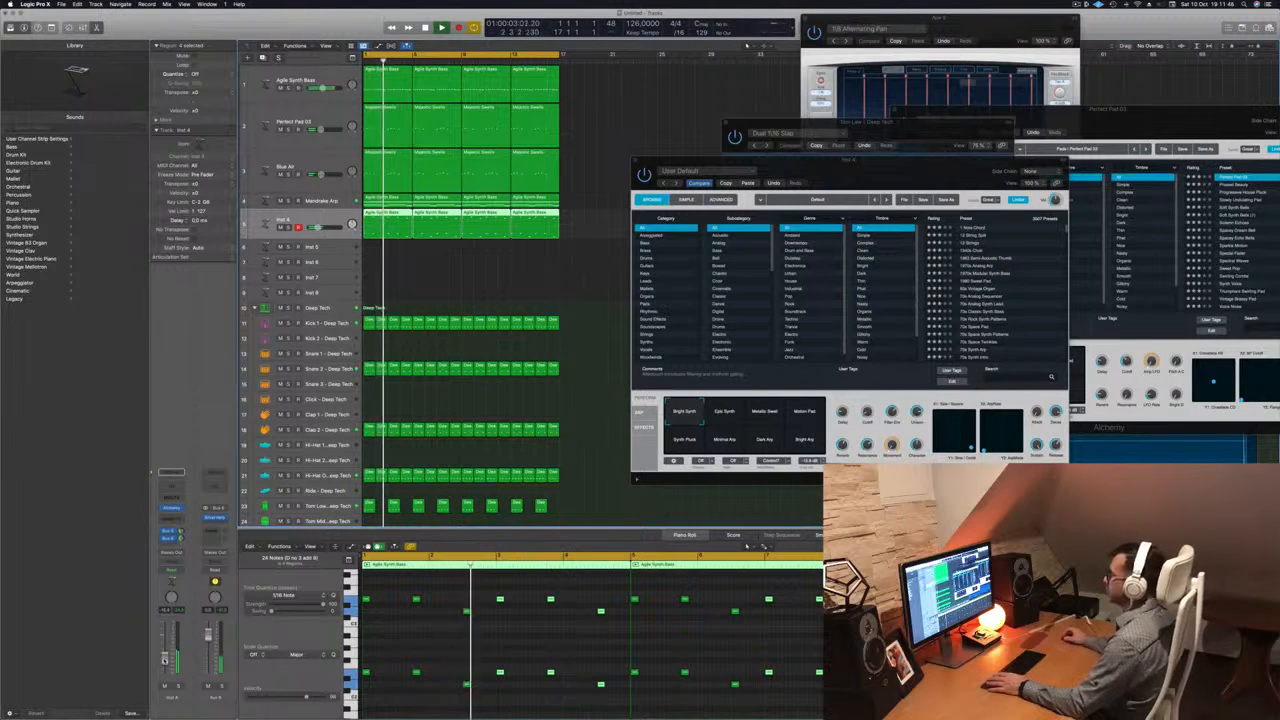
drag(887, 171, 753, 170)
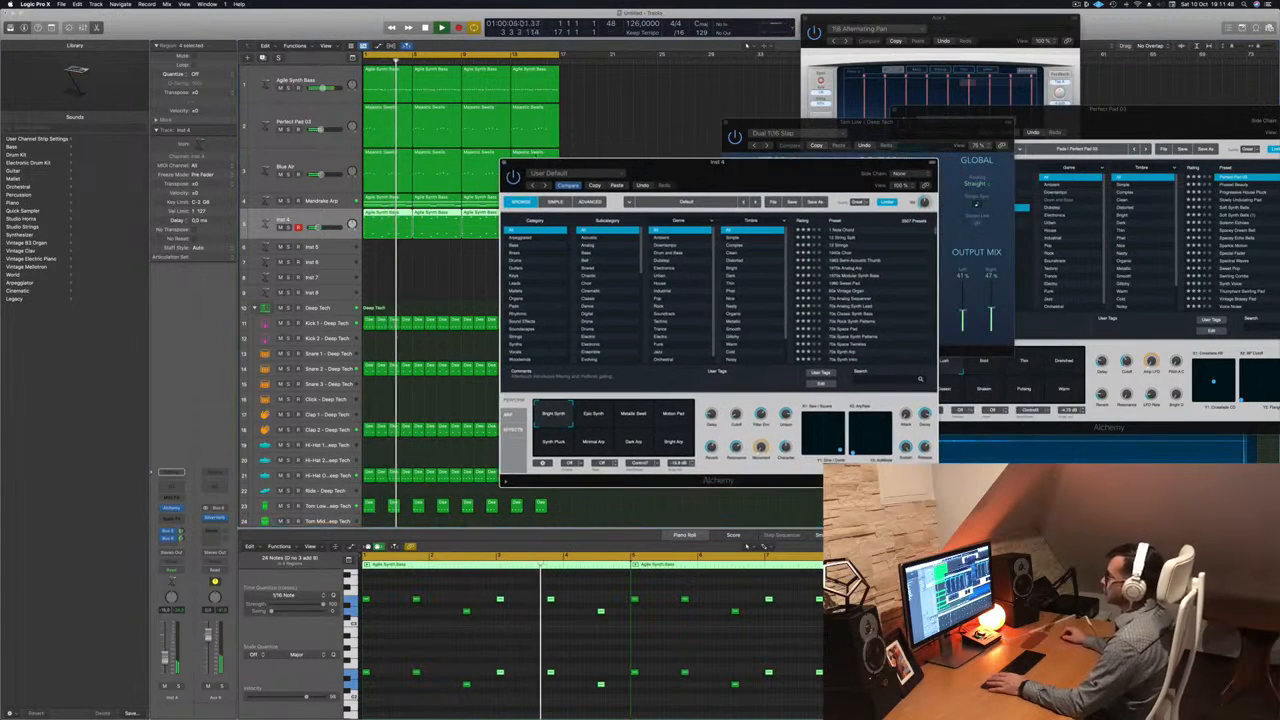
click(503, 160)
click(519, 252)
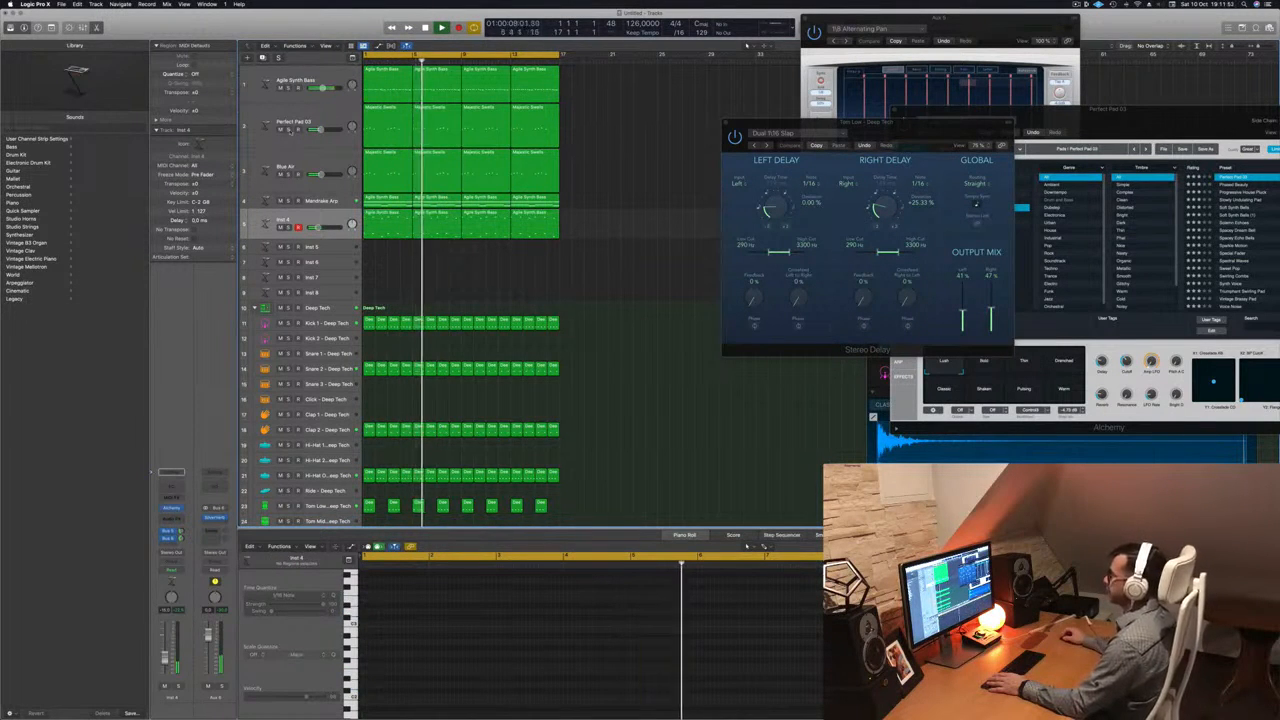
click(316, 120)
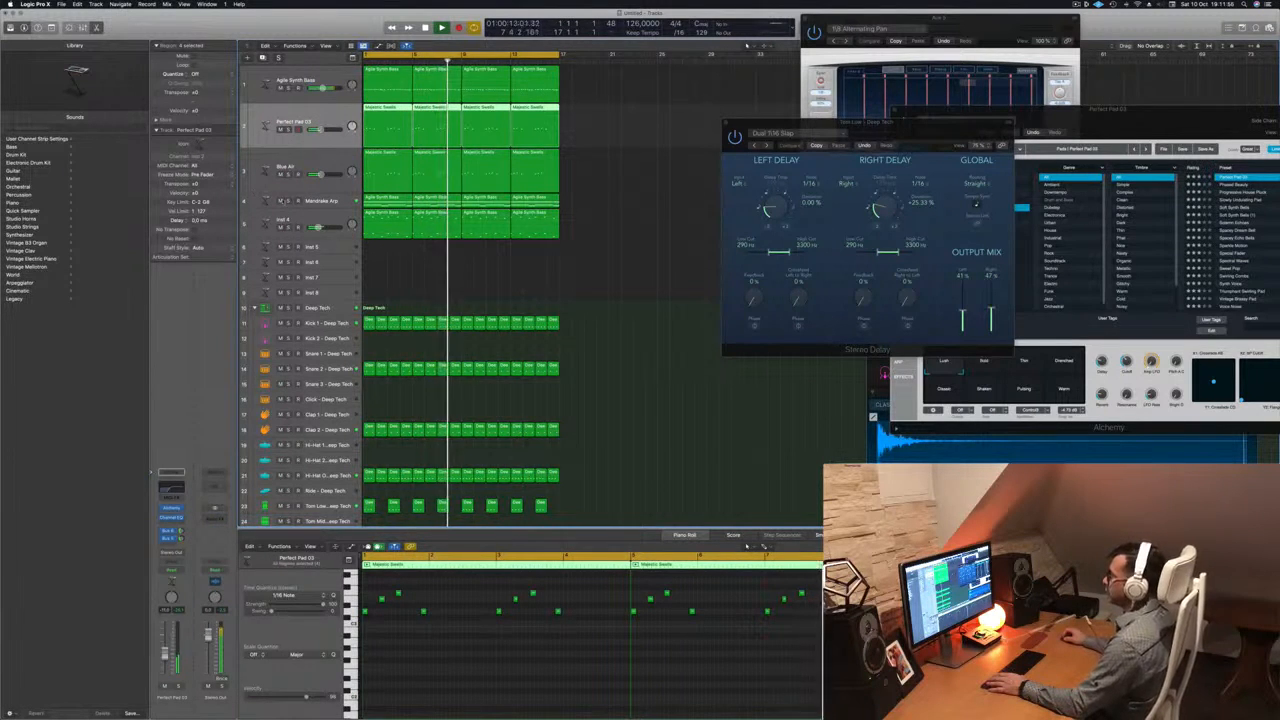
click(325, 201)
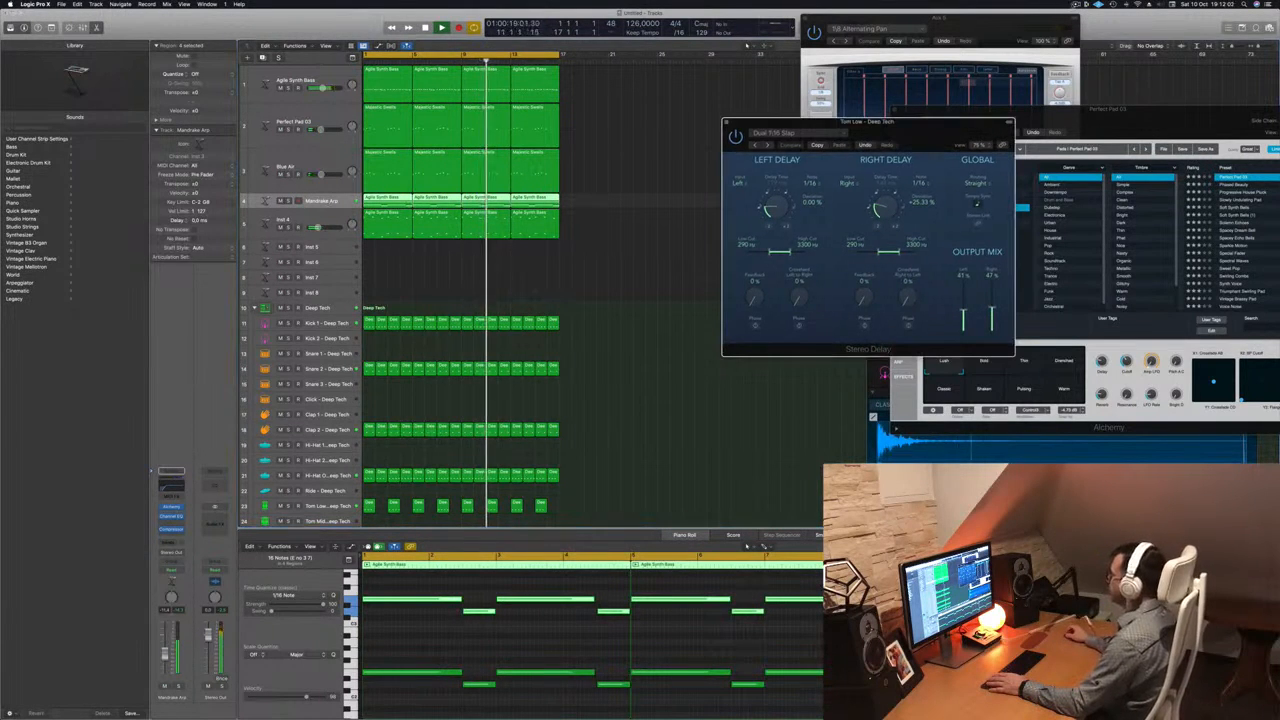
click(1077, 5)
click(864, 72)
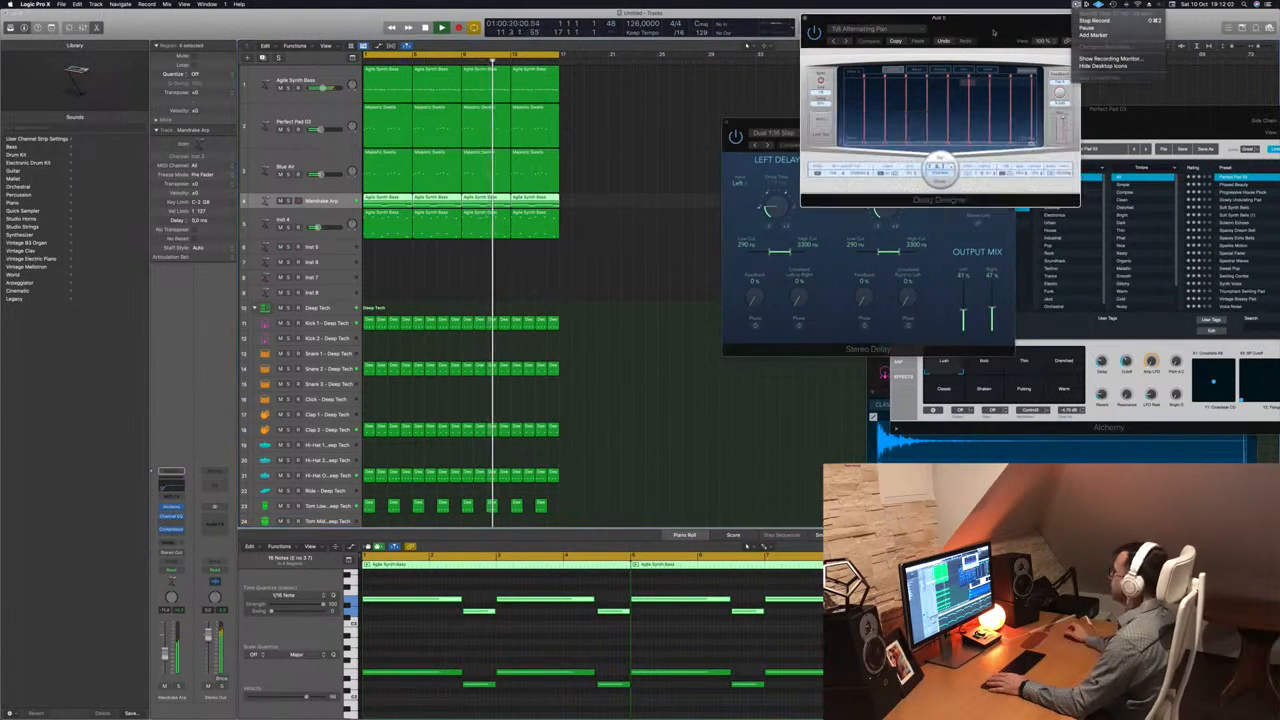
click(590, 244)
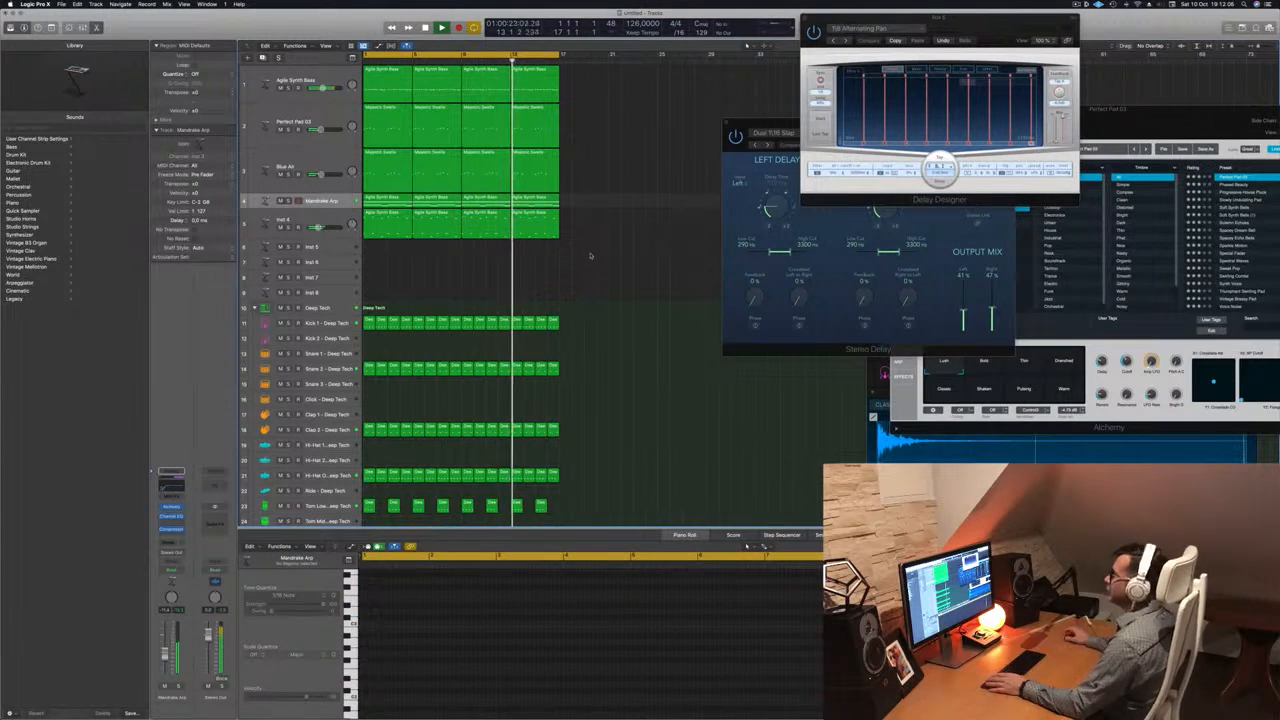
key(Return)
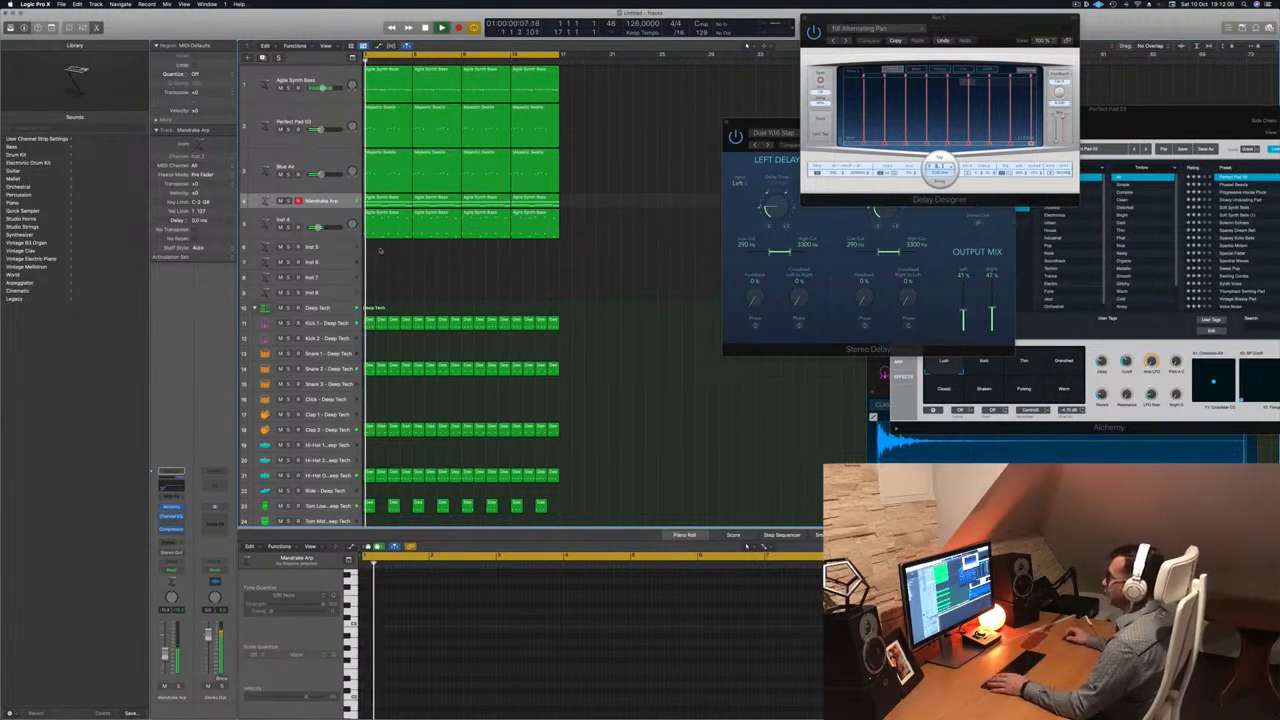
Add a new track below Inst 4 that duplicates its Alchemy instrument and bus sends.
click(378, 224)
click(324, 219)
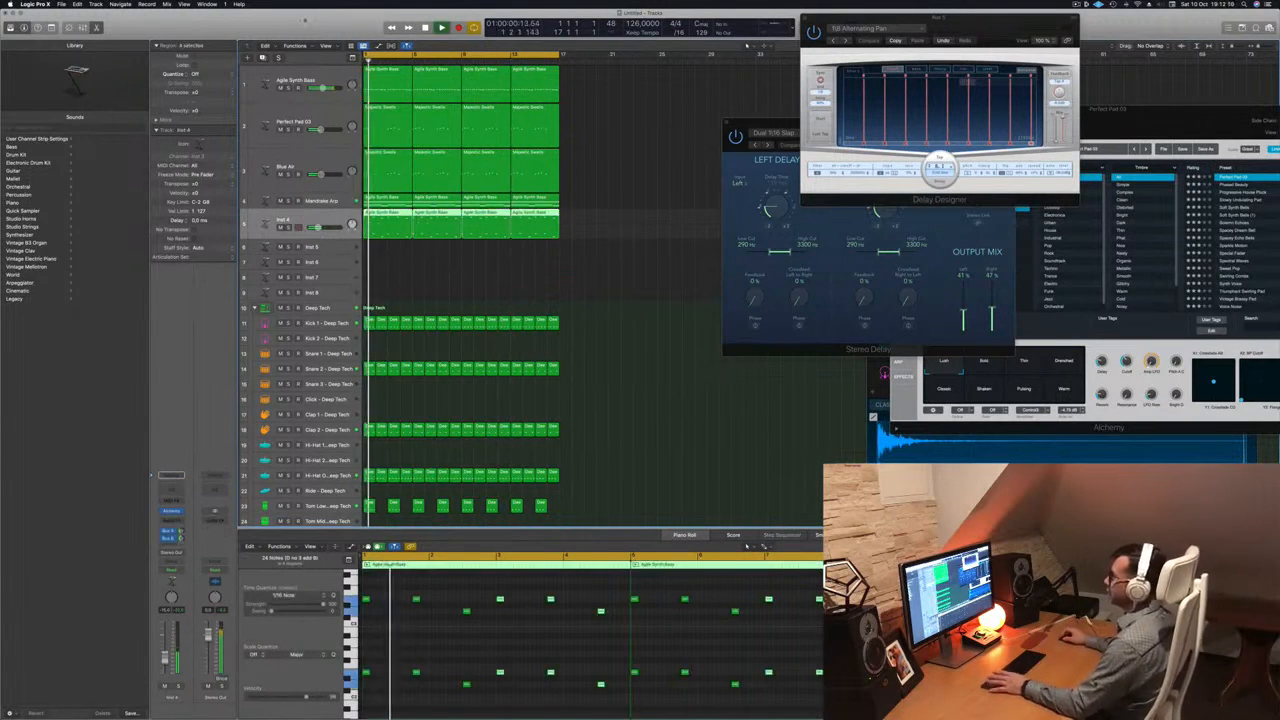
click(262, 58)
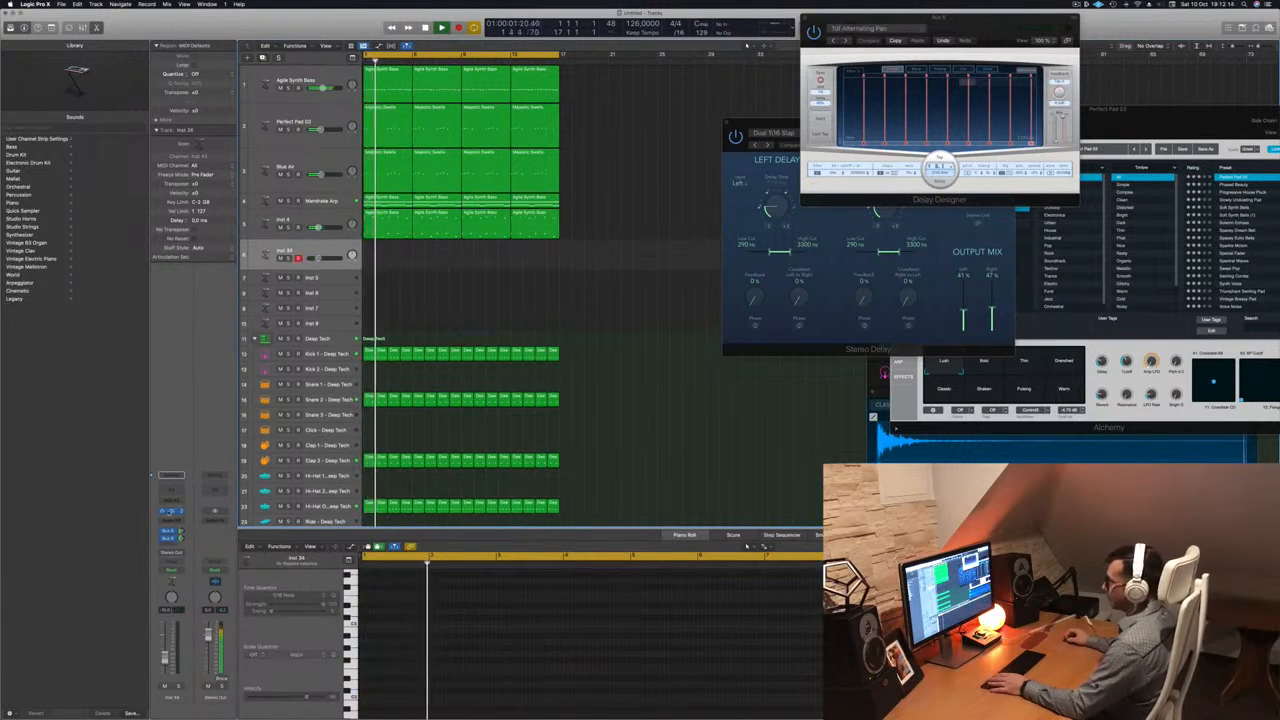
Switch the Alchemy synth on the new Inst 34 track to the Motion Pad performance snapshot.
click(171, 511)
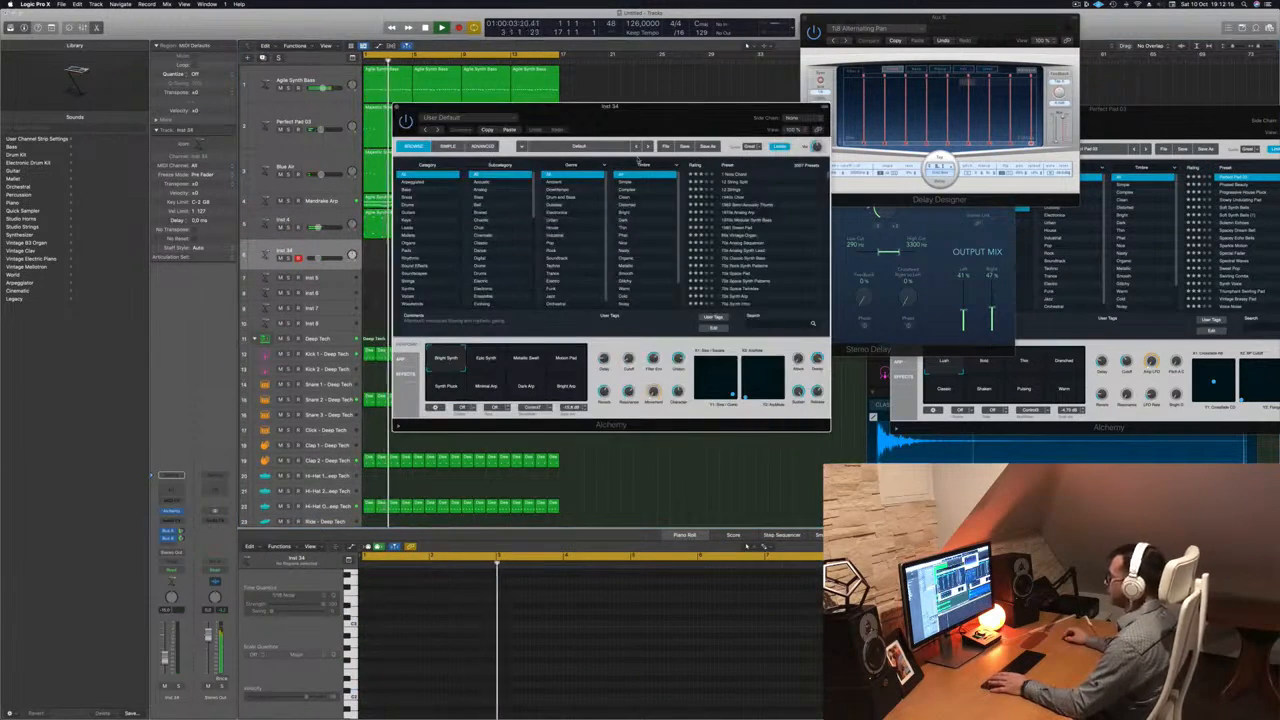
drag(616, 125, 654, 159)
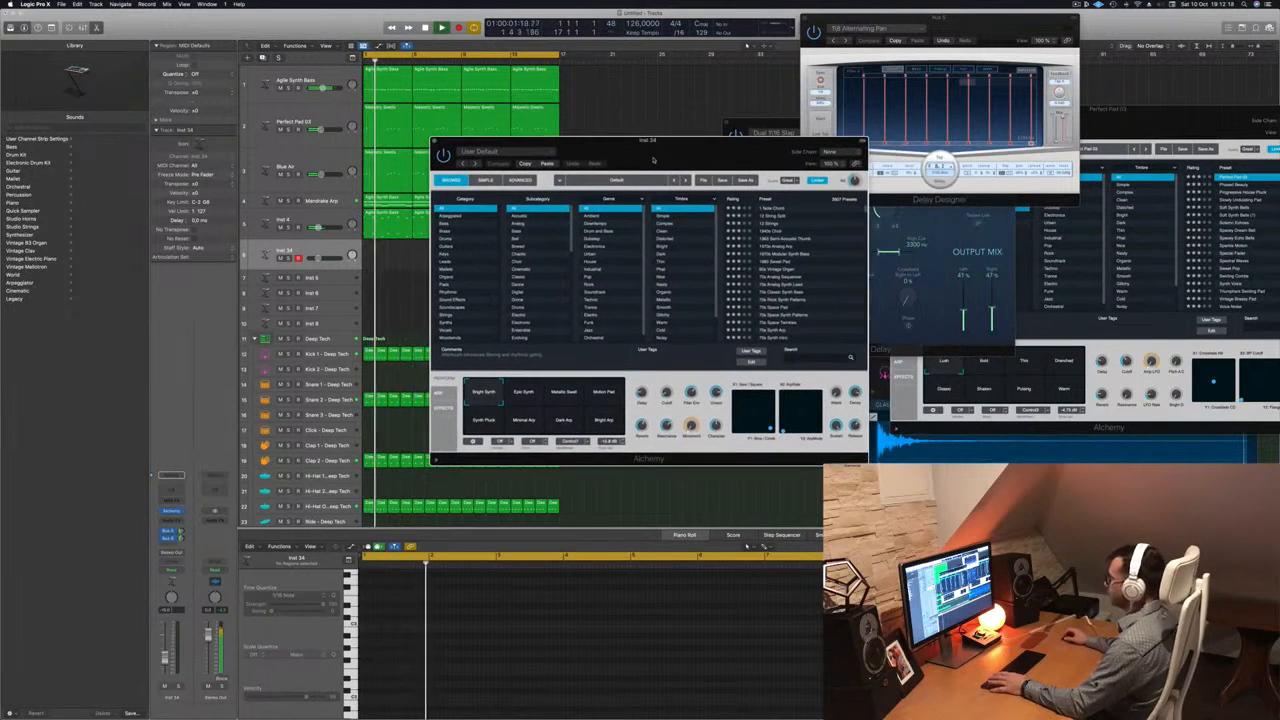
click(601, 392)
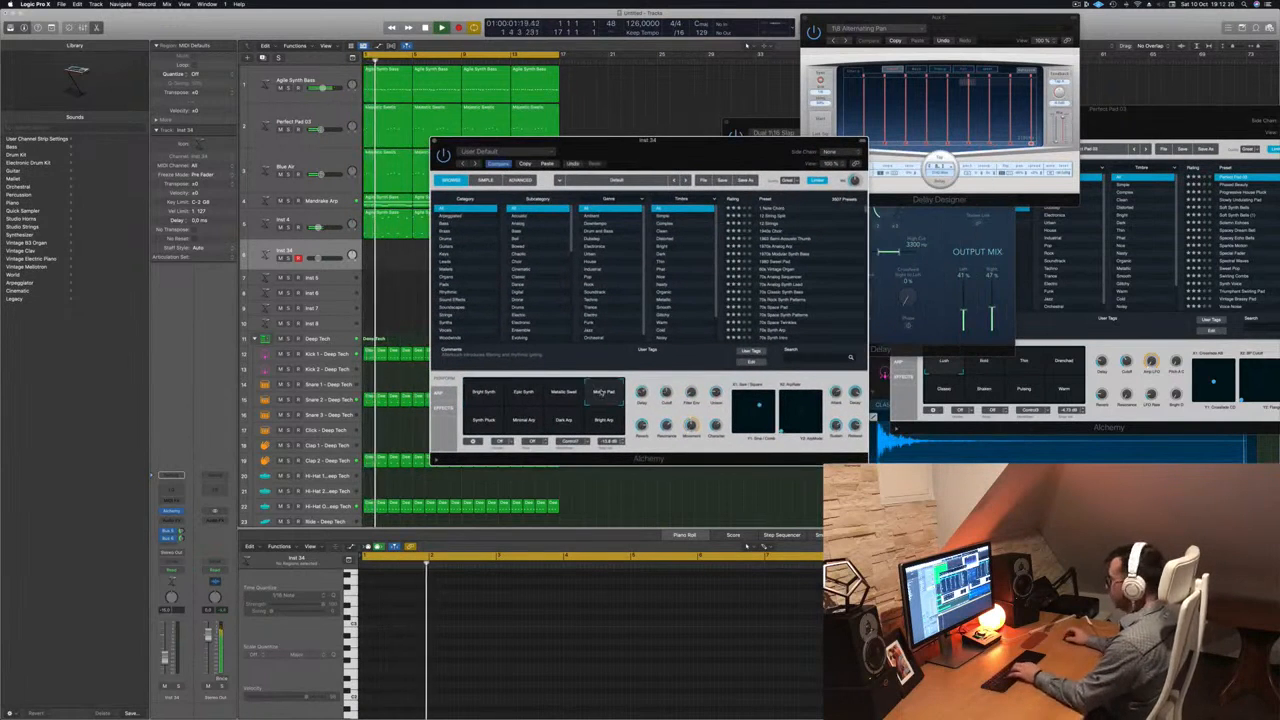
drag(740, 153, 800, 216)
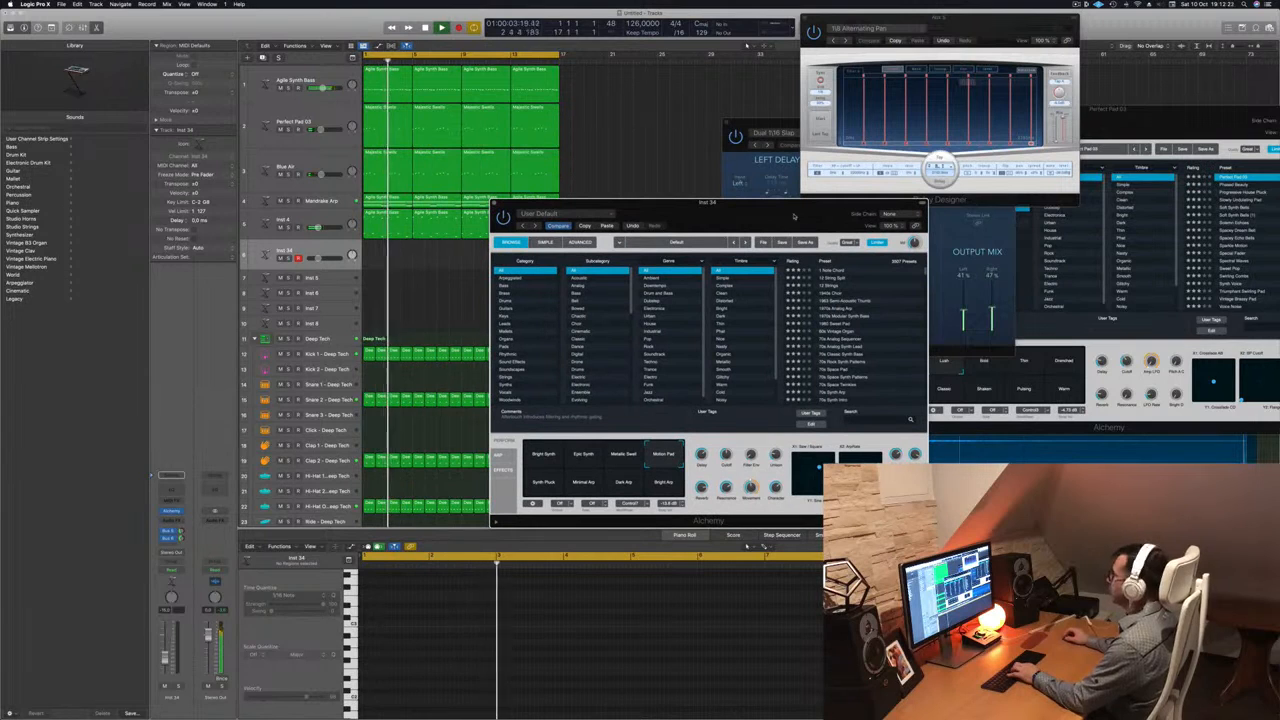
Open Musical Typing and record a repeated single-note part on the Inst 34 track over the playing song.
key(super+k)
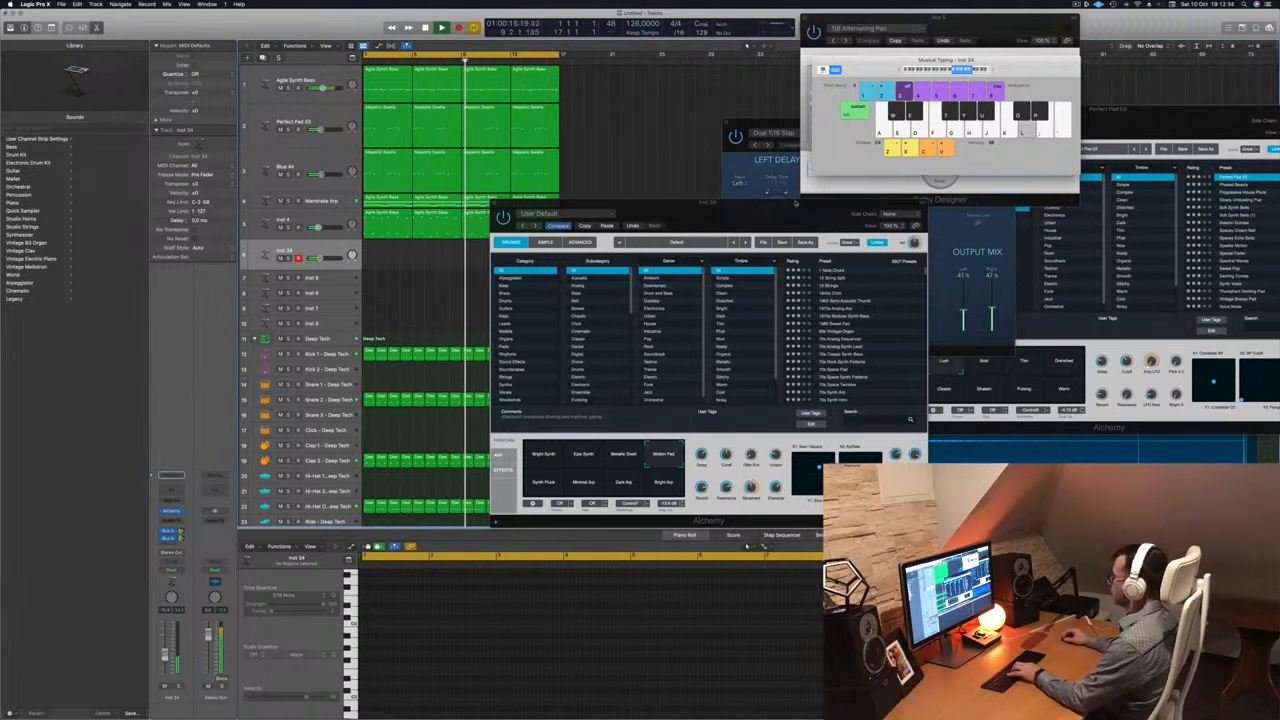
drag(788, 218, 958, 168)
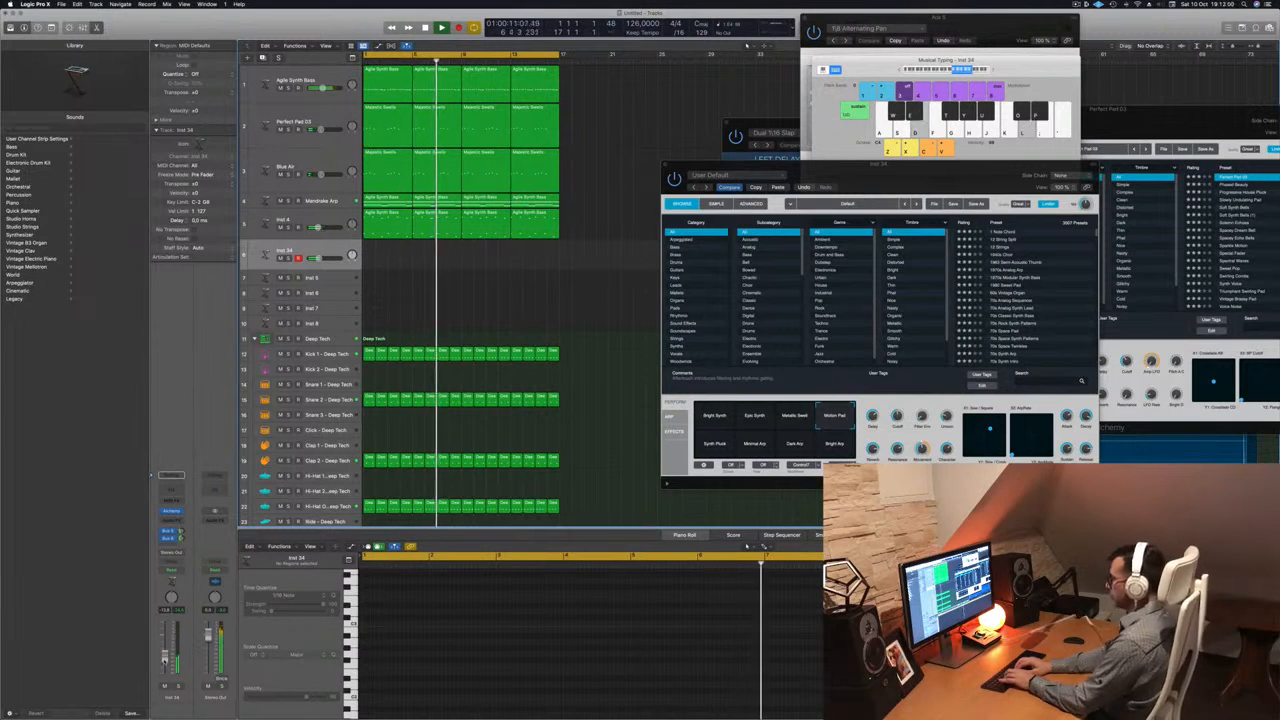
key(r)
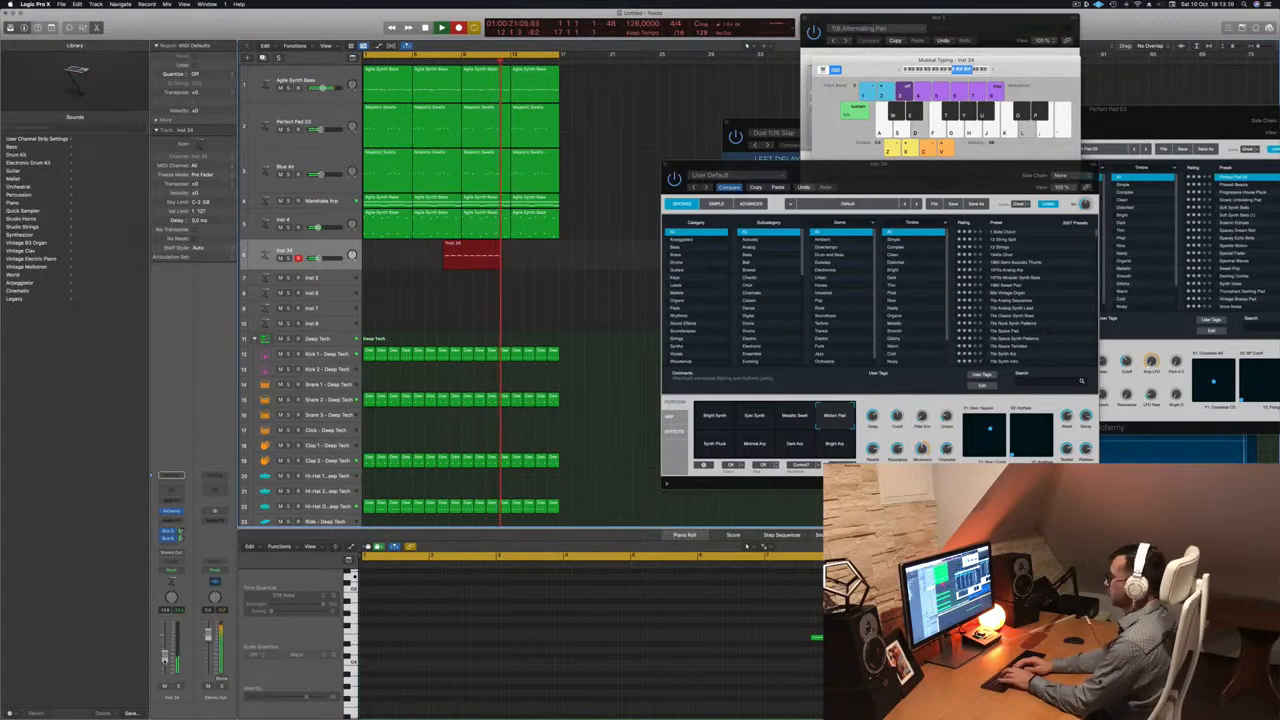
key(space)
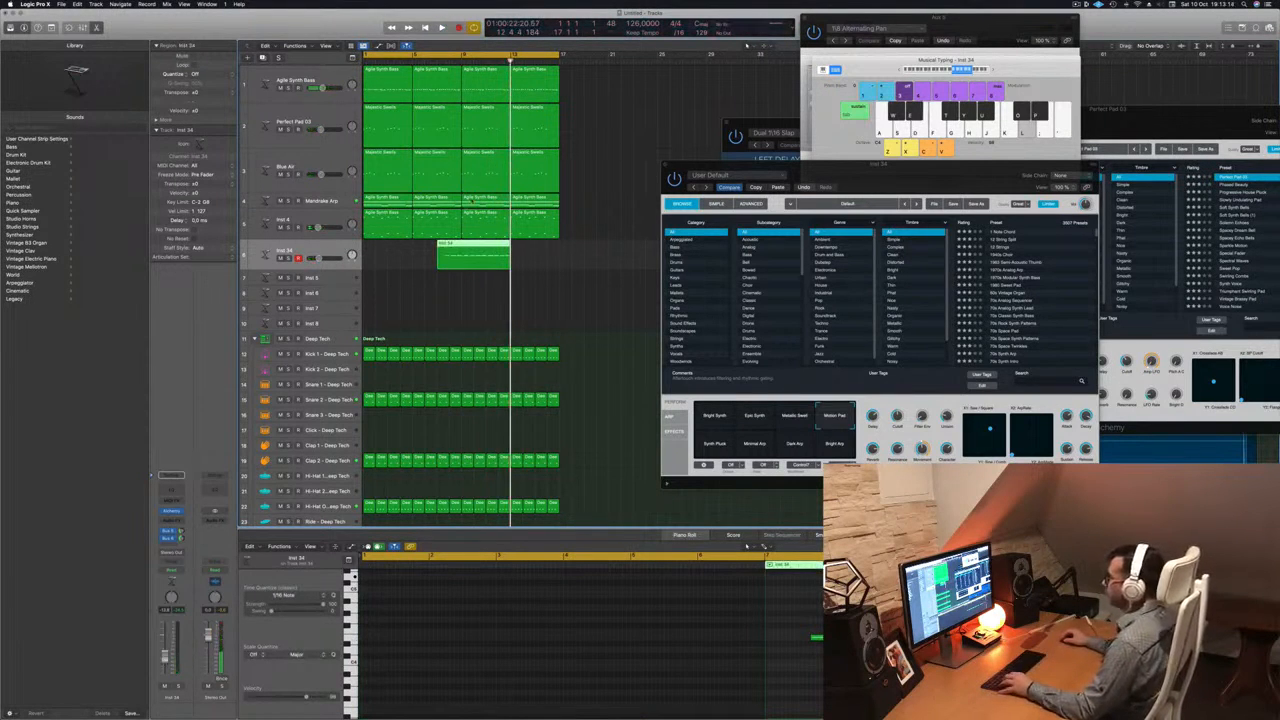
Split the recorded Inst 34 region at bar 9, keep only the four-bar part, move it to bar 1 and play it.
key(super+t)
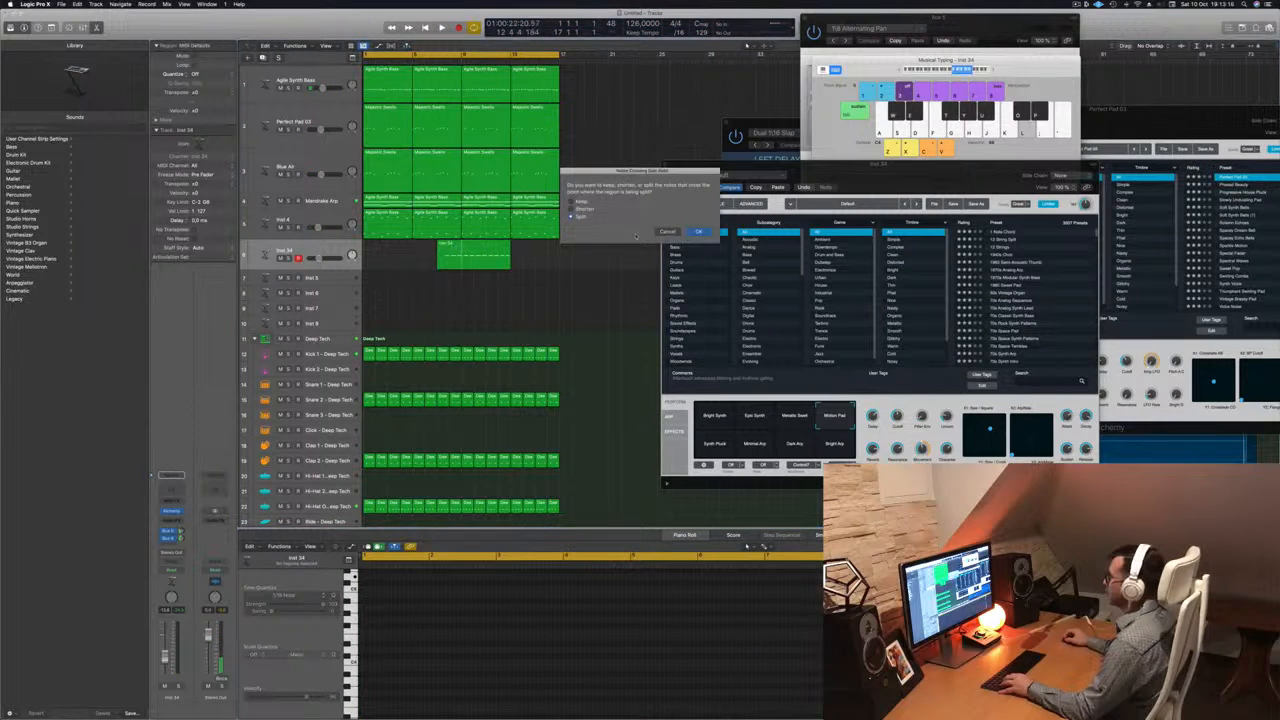
click(698, 232)
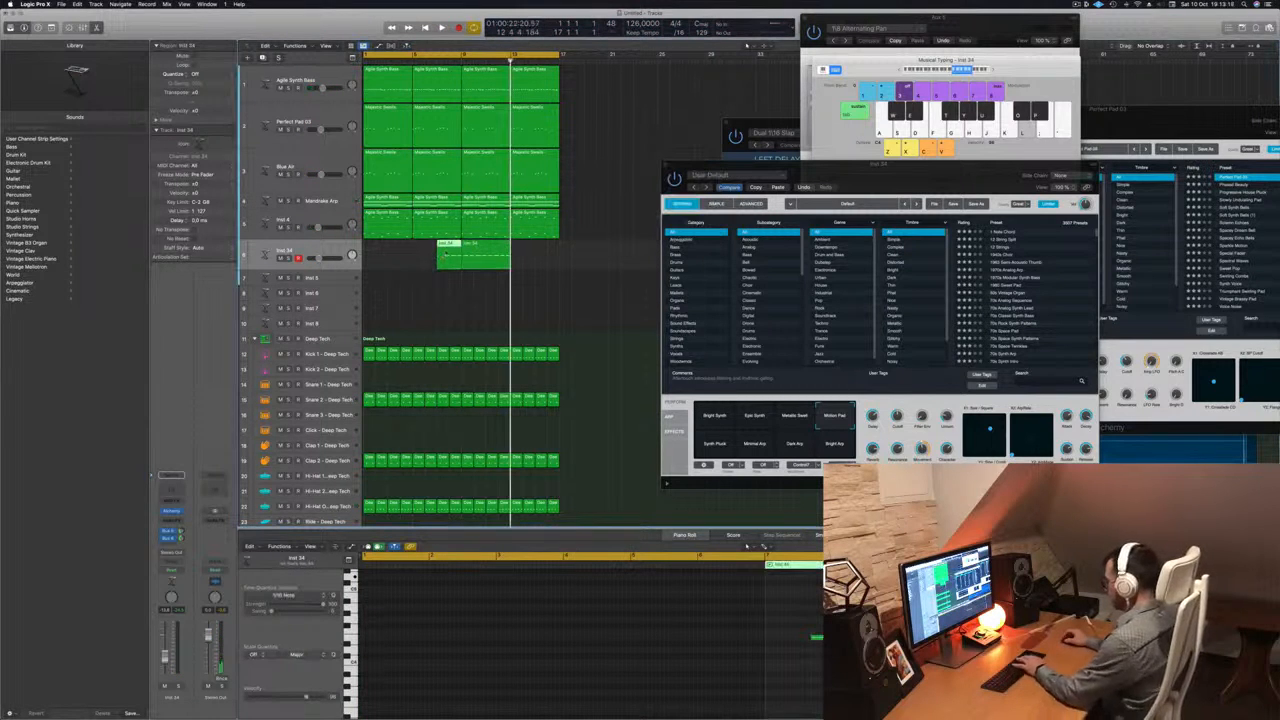
drag(485, 246, 388, 247)
key(Return)
key(space)
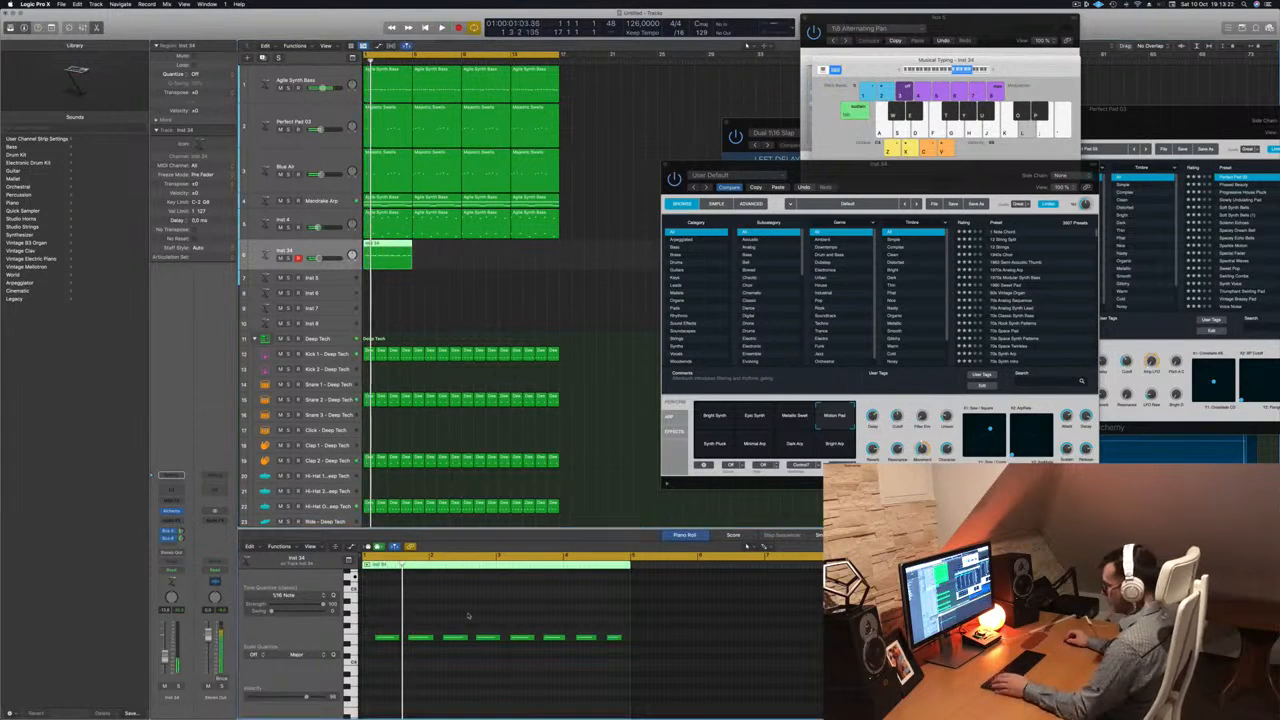
key(space)
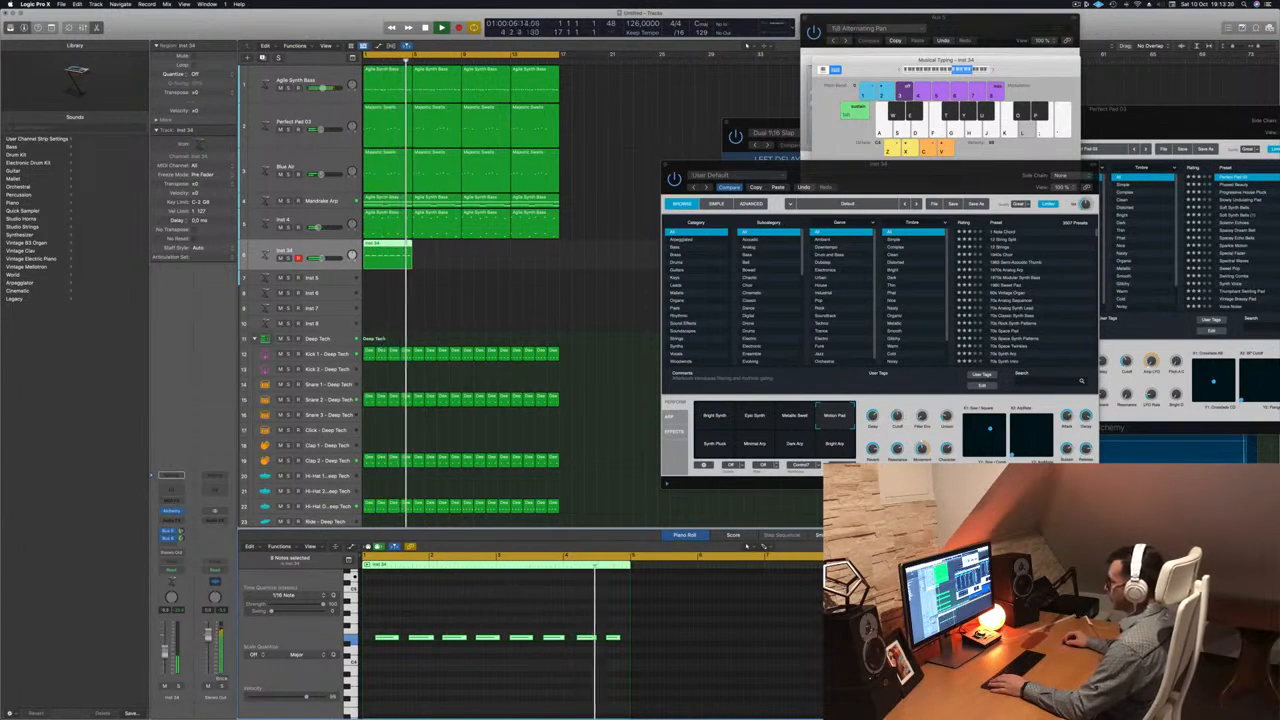
Copy the four-bar Inst 34 region along its track up to bar 17, play from the start and close Musical Typing.
drag(386, 244, 478, 253)
key(Return)
key(space)
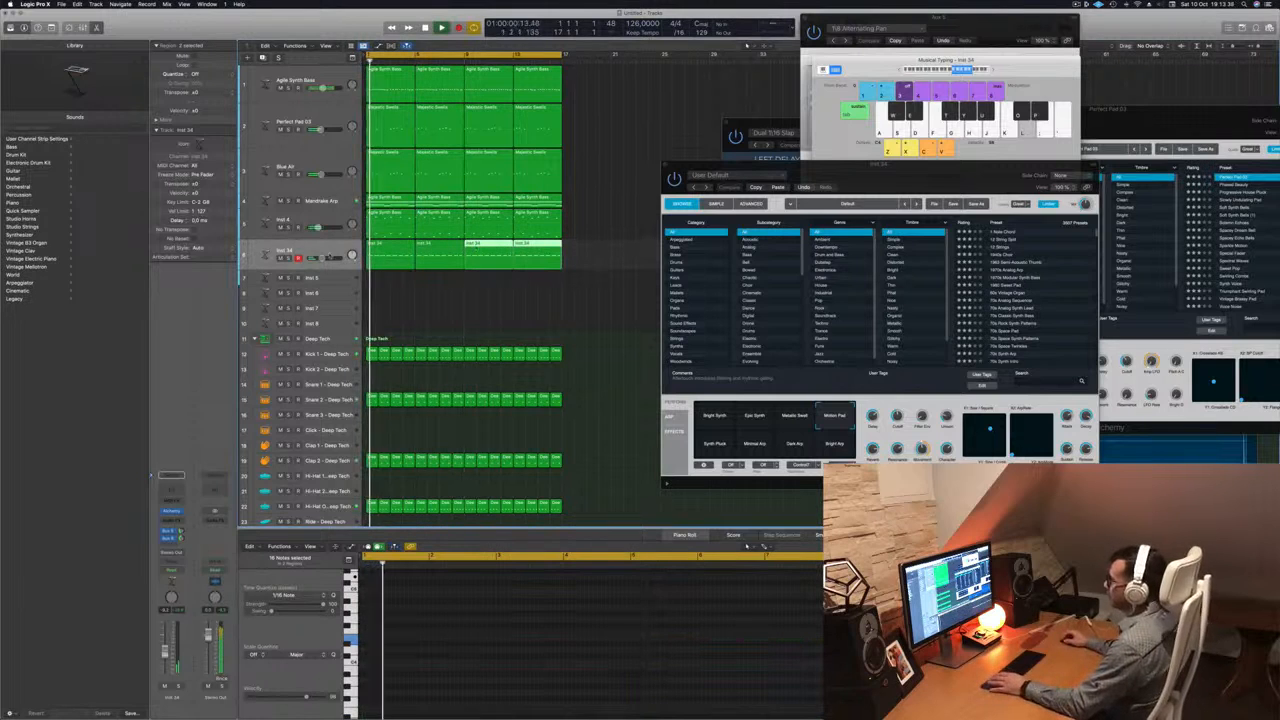
key(Return)
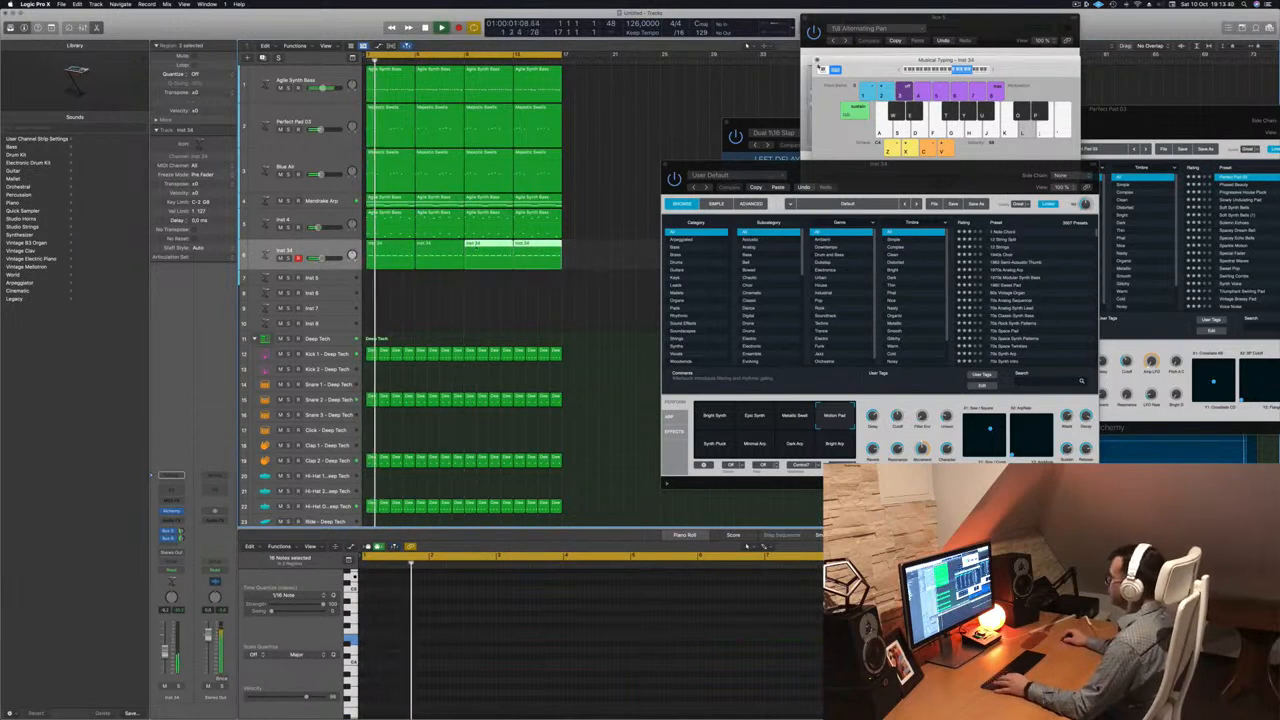
click(817, 61)
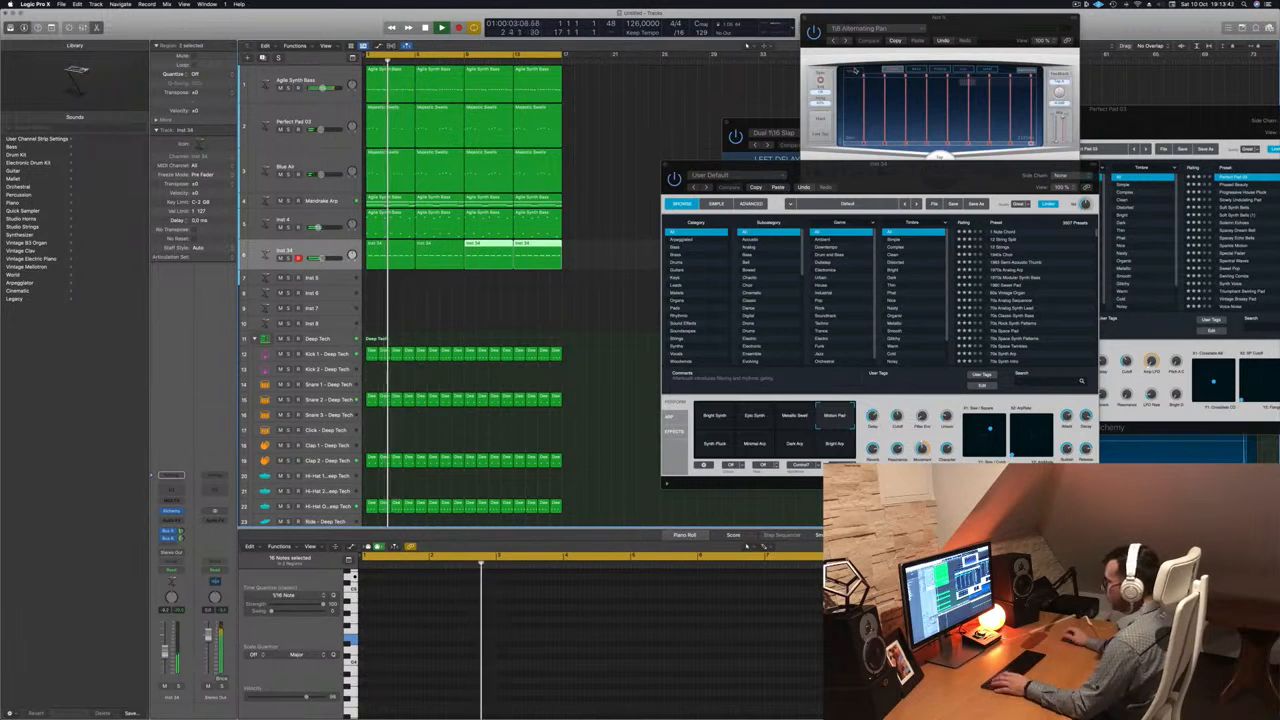
Show the mixer, copy the Compressor onto the Inst 34 channel strip, and open it to check its meter and graph views.
key(x)
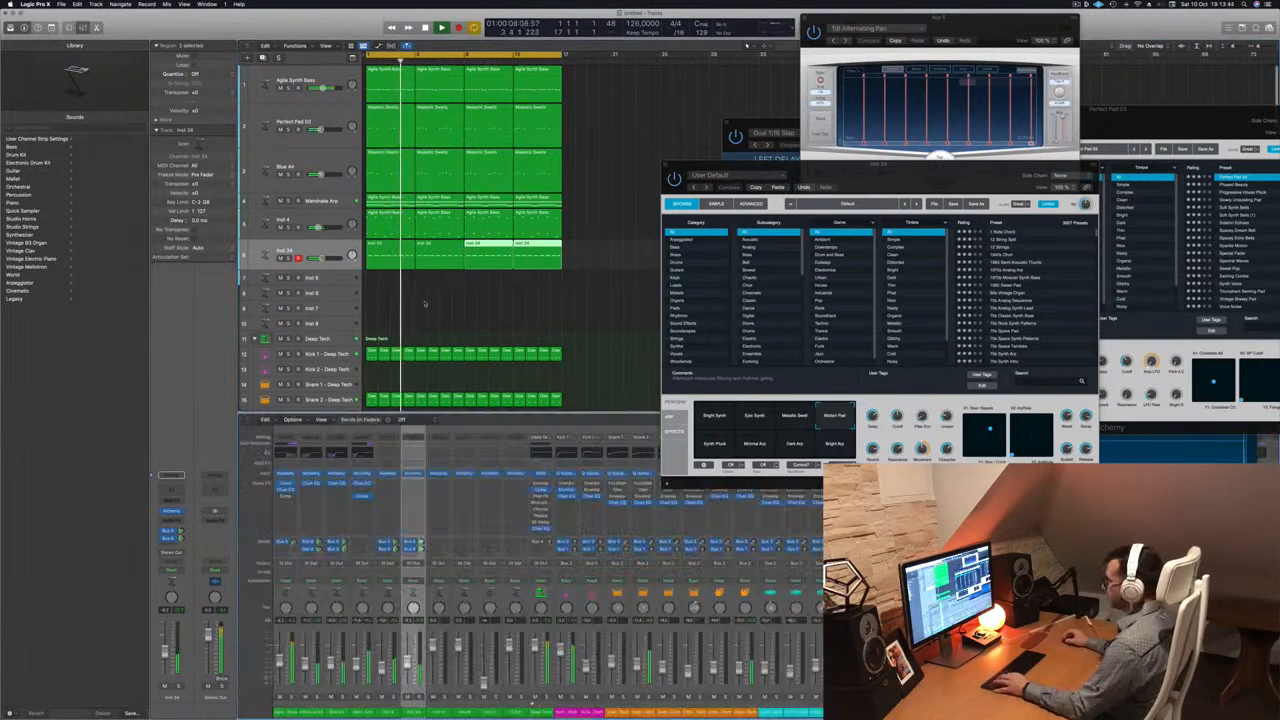
drag(848, 182, 1040, 156)
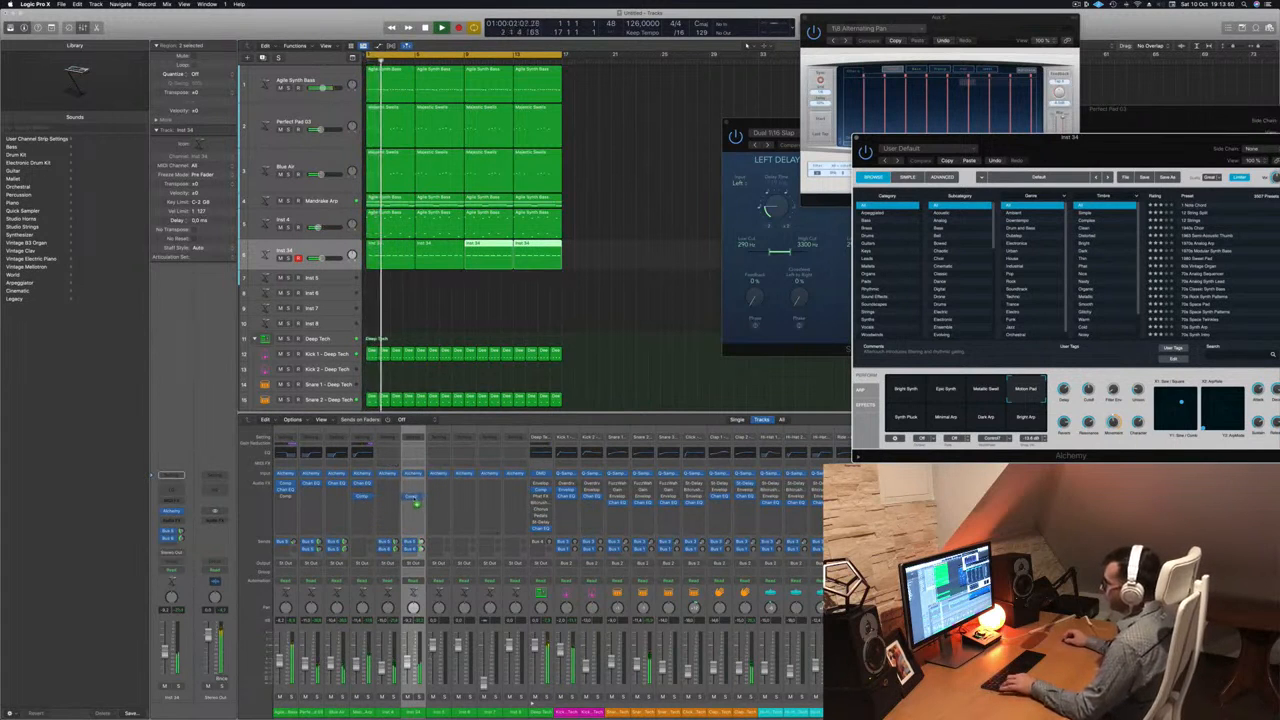
click(414, 497)
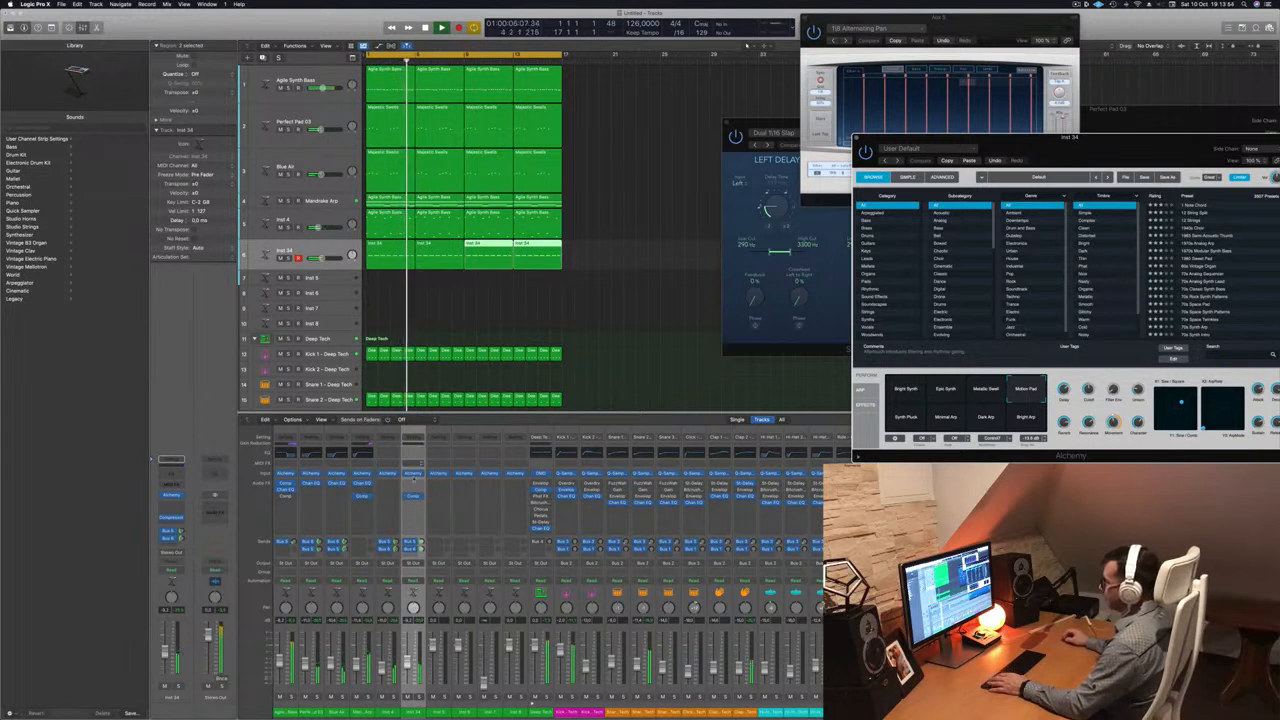
click(414, 497)
click(483, 325)
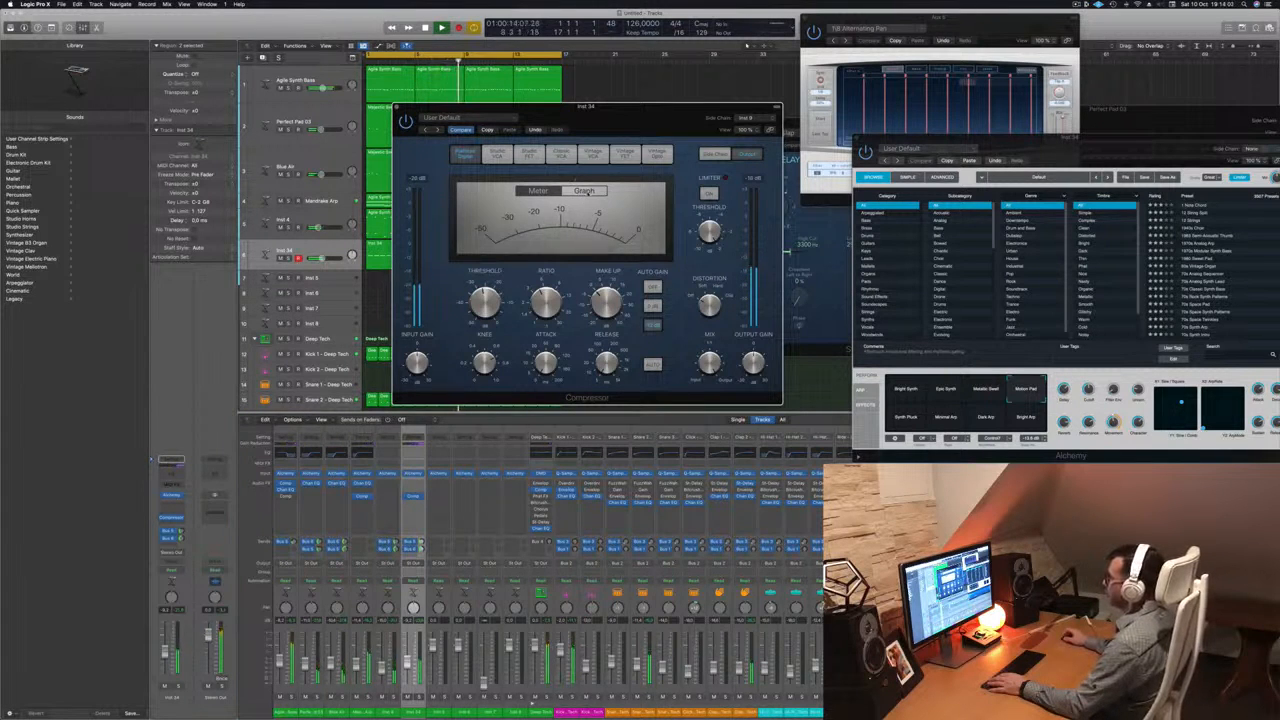
click(584, 191)
click(537, 191)
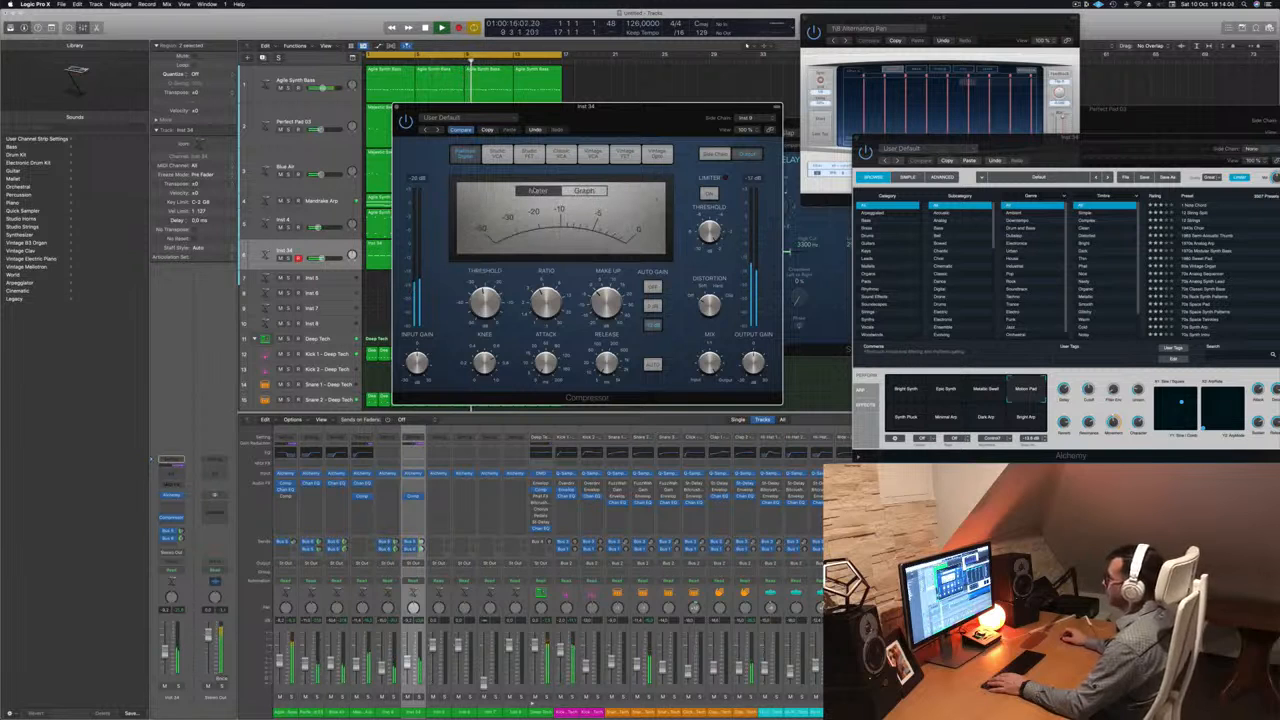
Lower the Inst 34 channel volume, close the Compressor, and mute and unmute the track to compare it in the mix.
drag(166, 654, 166, 658)
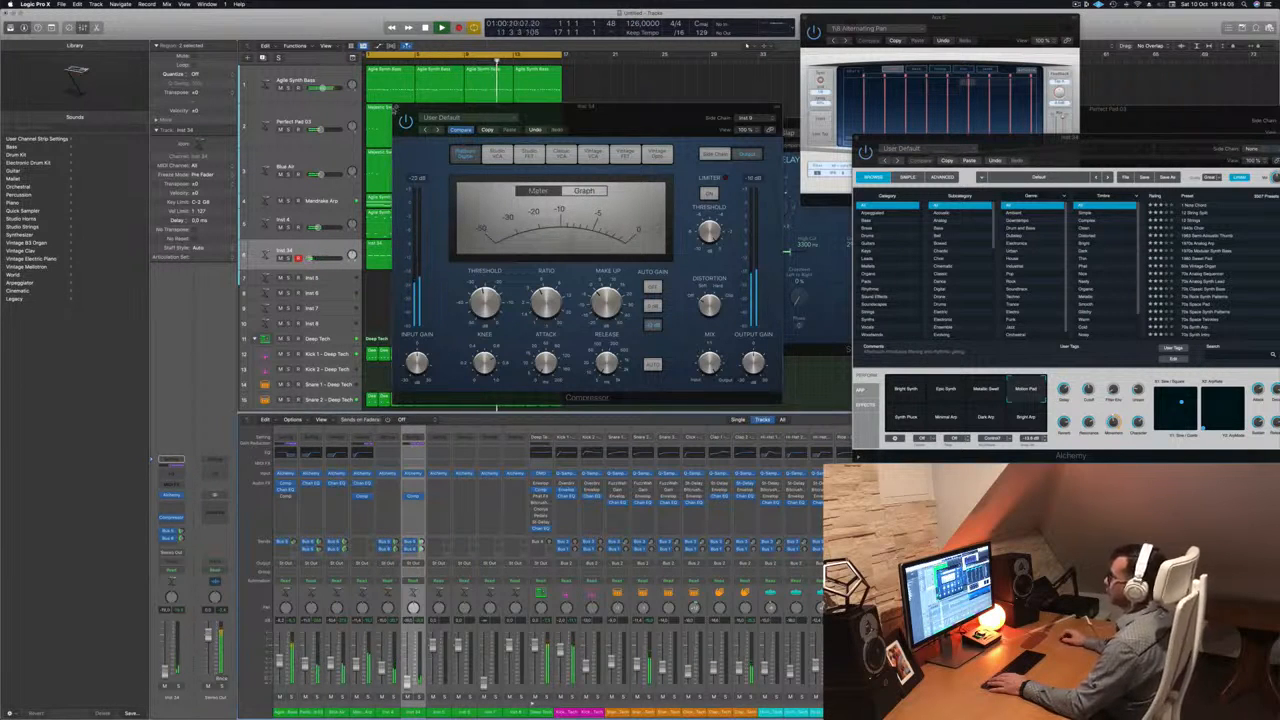
key(super+w)
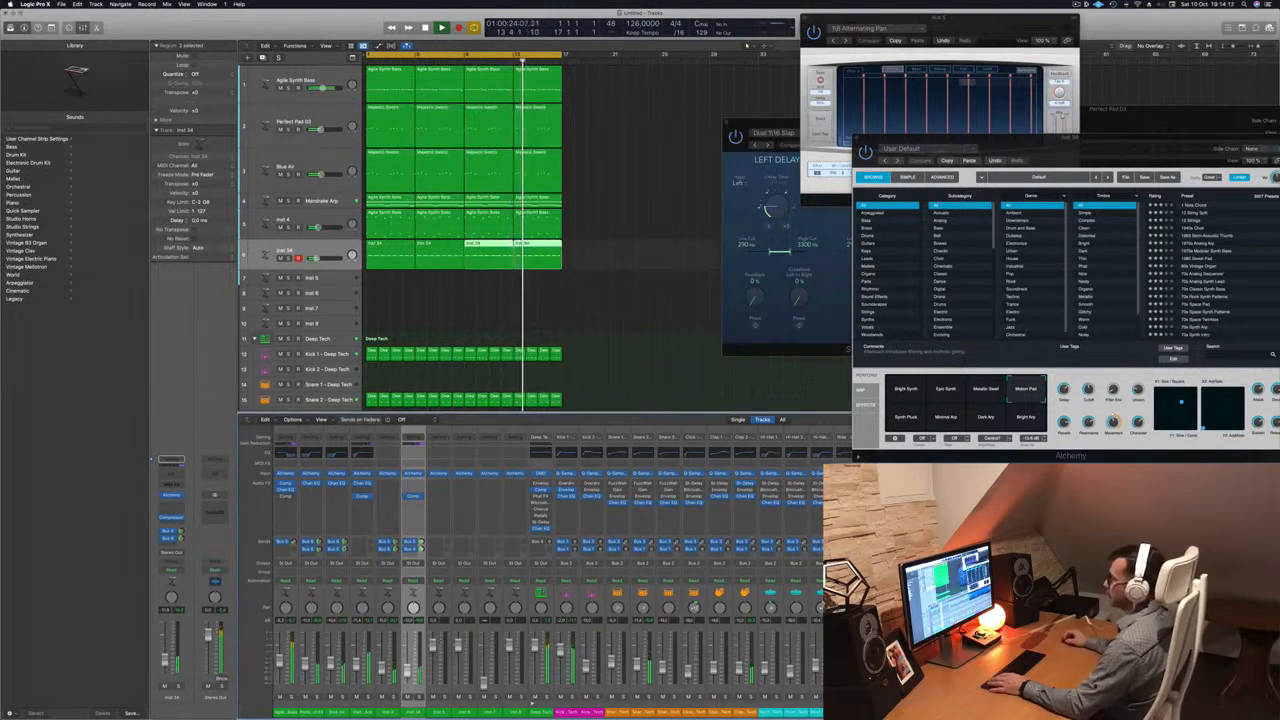
key(ctrl+m)
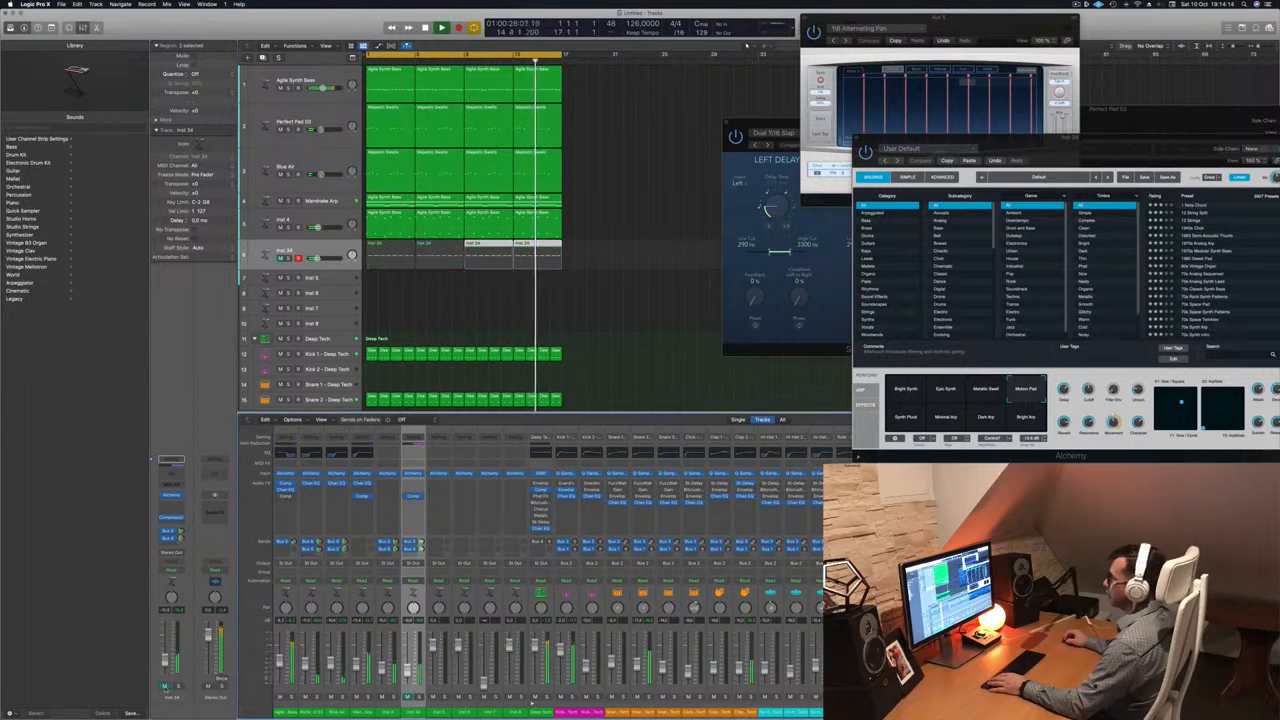
key(ctrl+m)
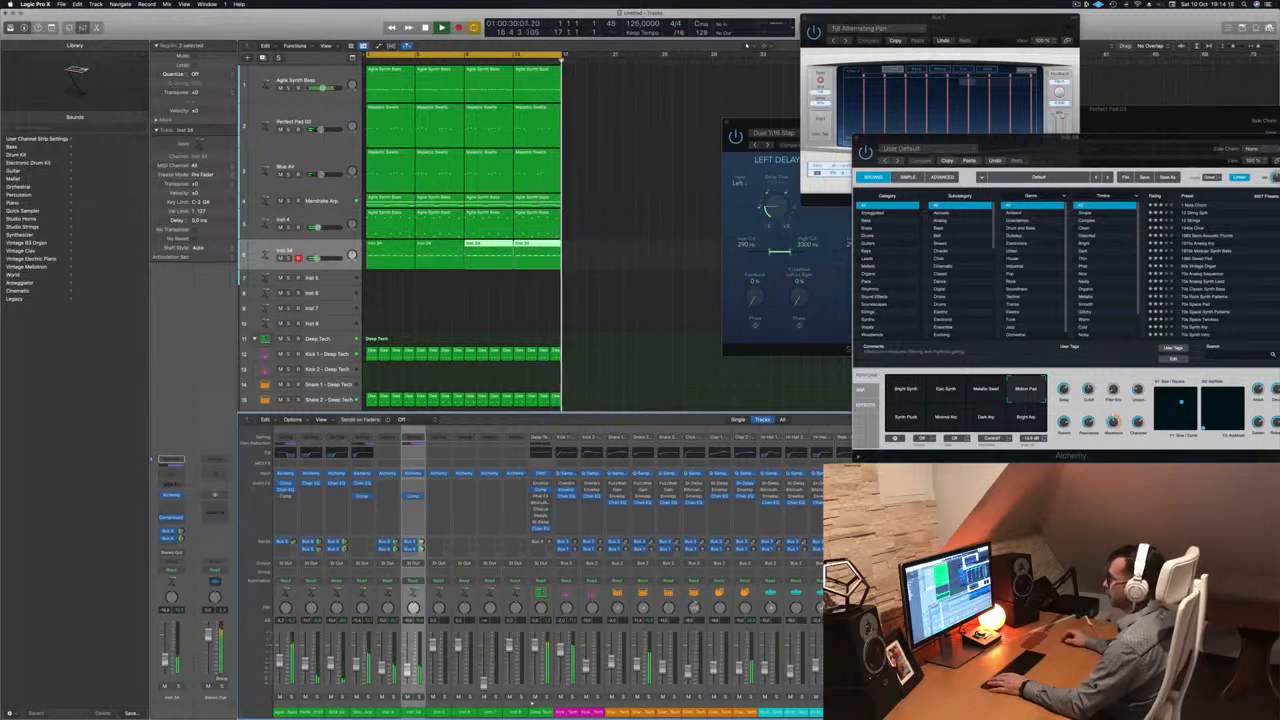
Duplicate the Inst 34 track with its channel settings as an empty new track below it and make it slightly taller.
click(610, 309)
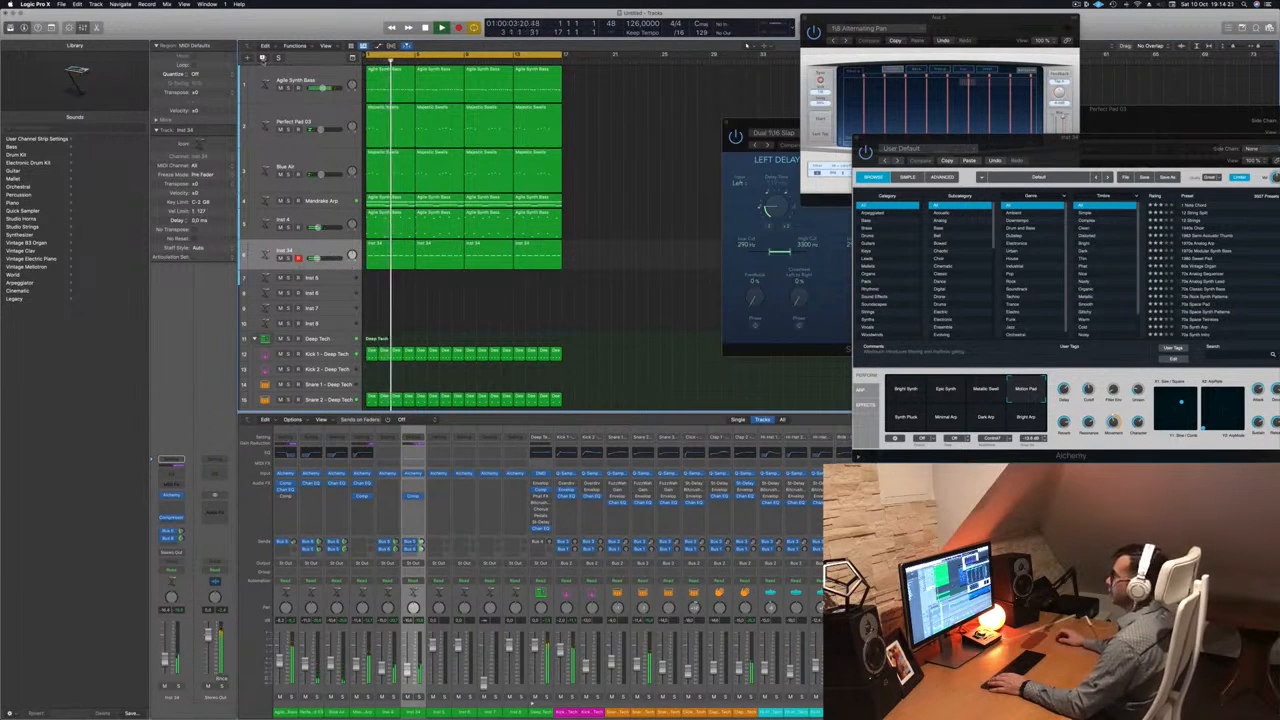
key(super+d)
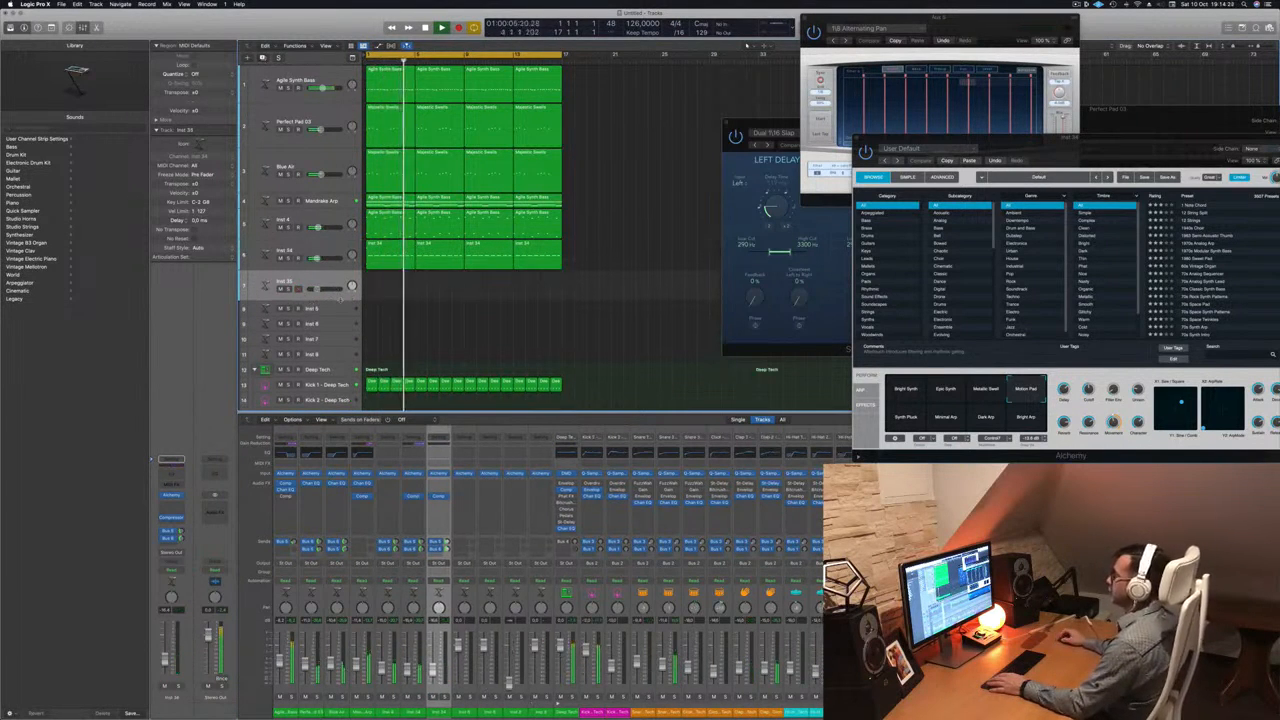
drag(338, 311, 338, 314)
scroll(486, 314, down, 5)
scroll(617, 313, up, 5)
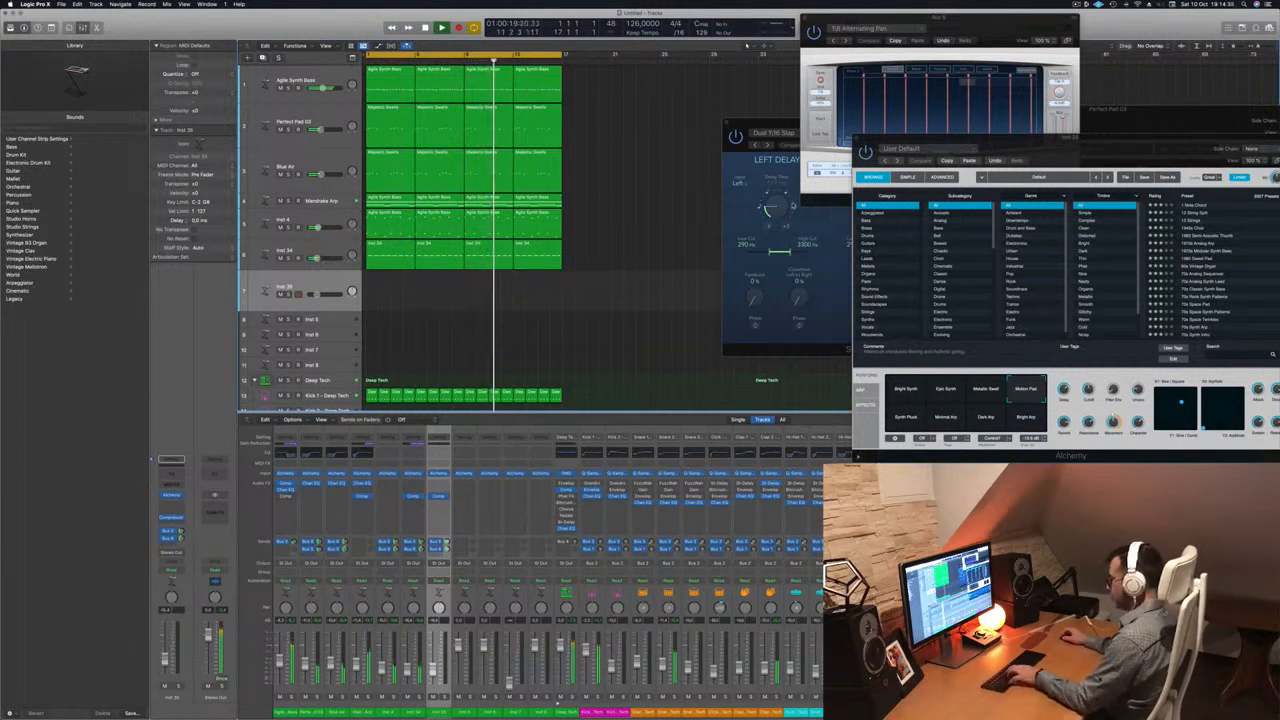
Open Musical Typing and try out notes on the Inst 35 track over the playing song.
key(super+k)
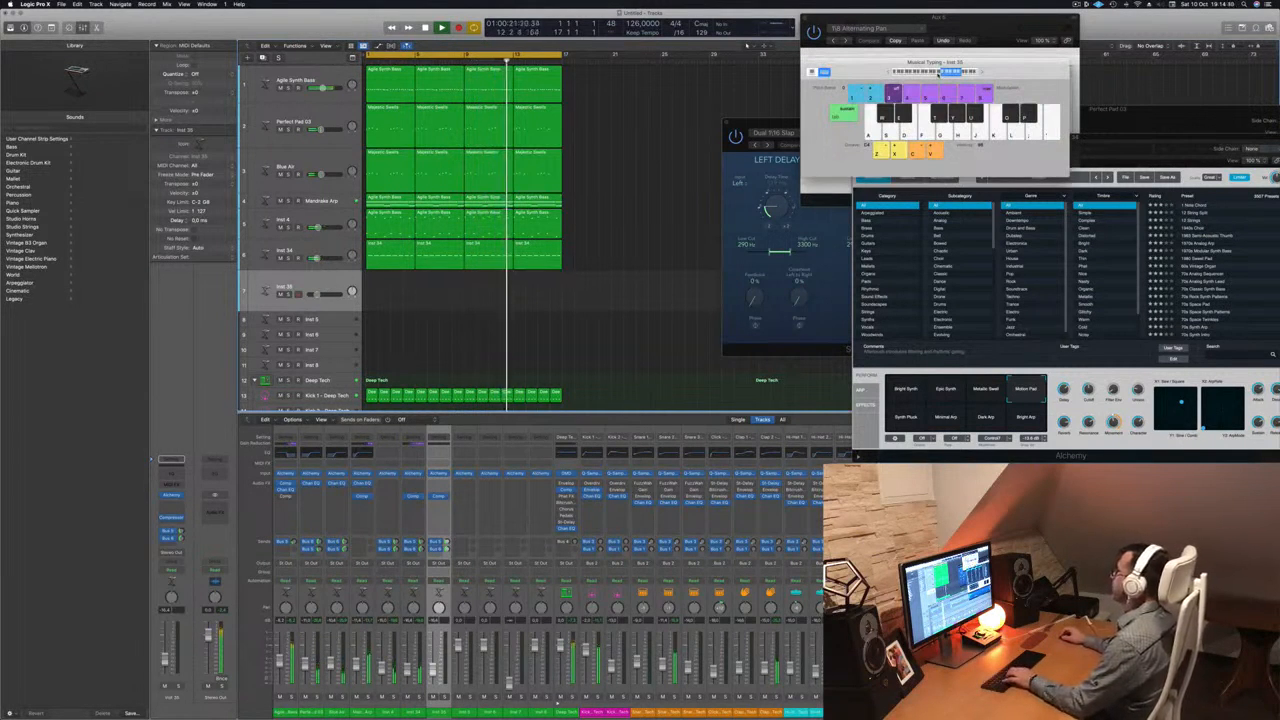
key(g)
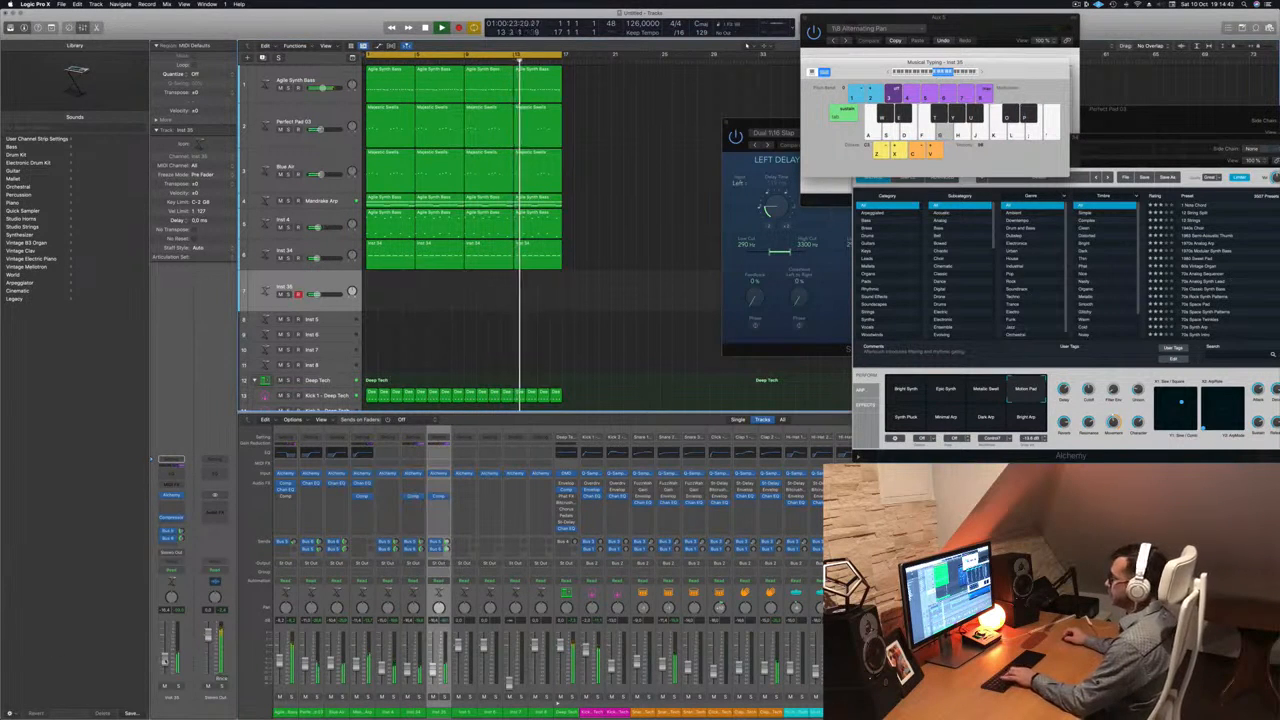
key(h)
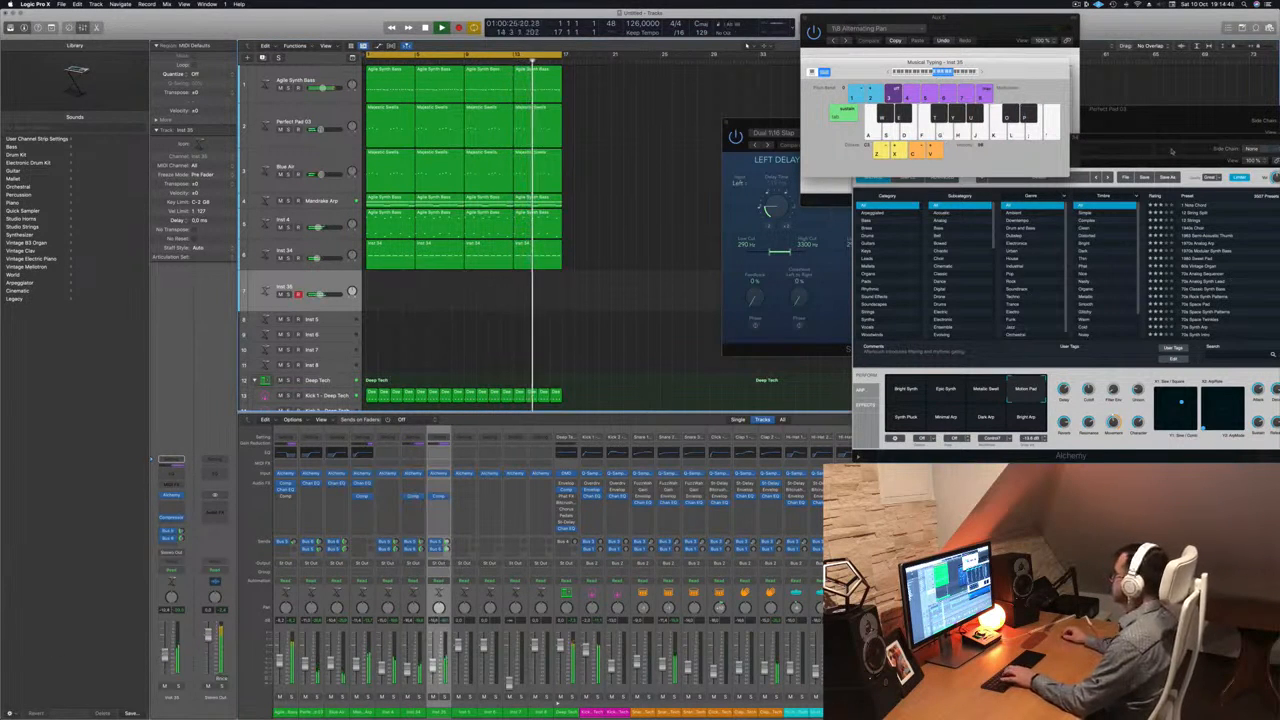
key(f)
key(g)
key(h)
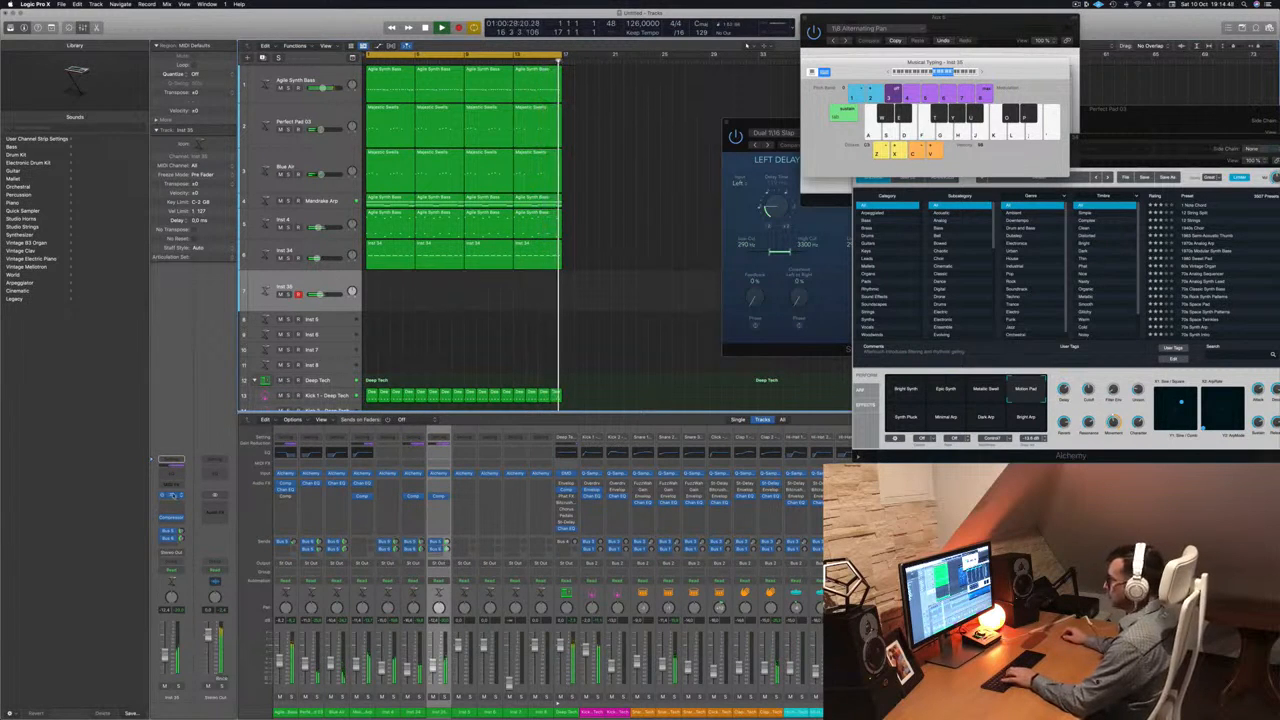
Open the Inst 35 Alchemy synth and audition the Minimal Arp and Synth Pluck snapshots with played notes.
click(438, 473)
drag(646, 128, 731, 216)
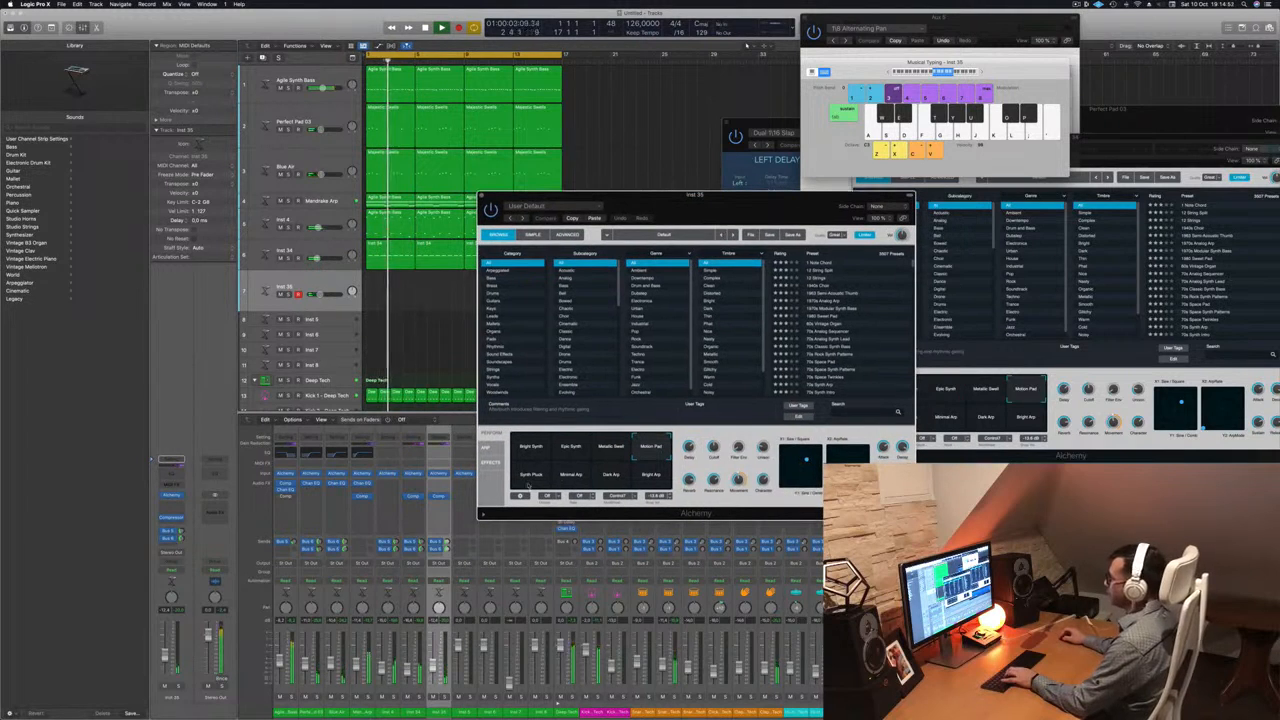
click(571, 474)
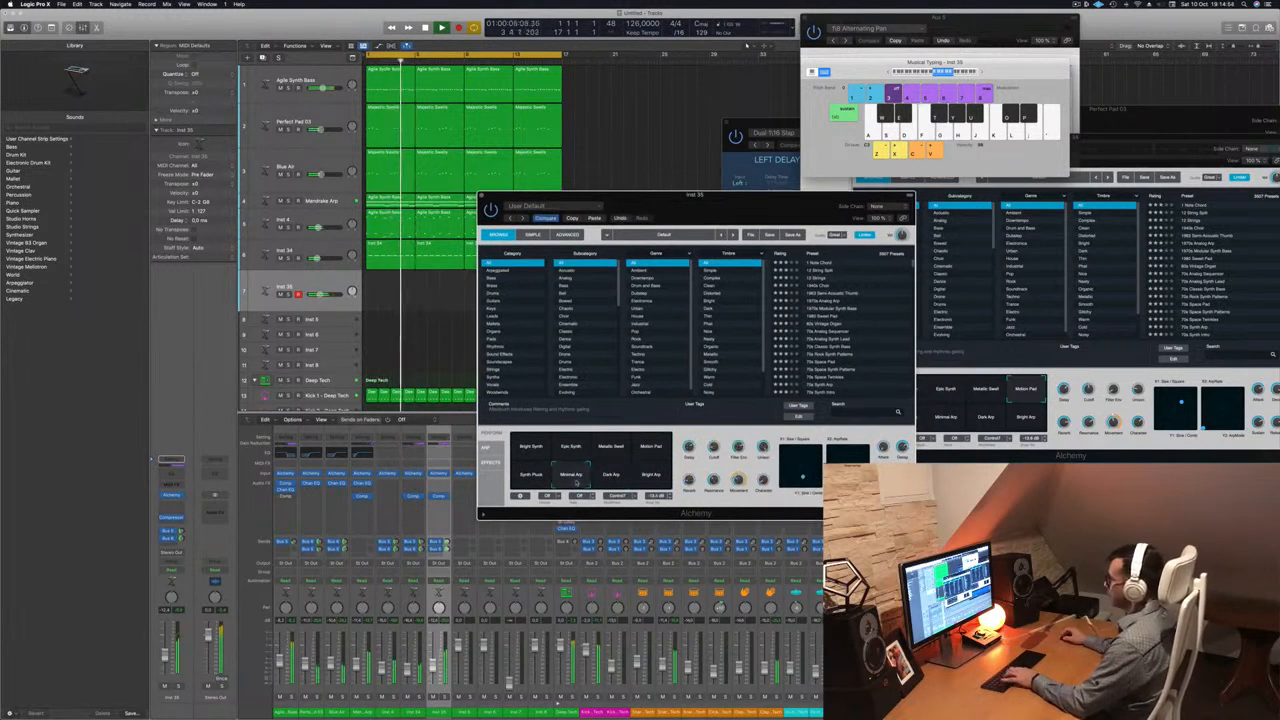
click(531, 476)
key(f)
key(s)
key(d)
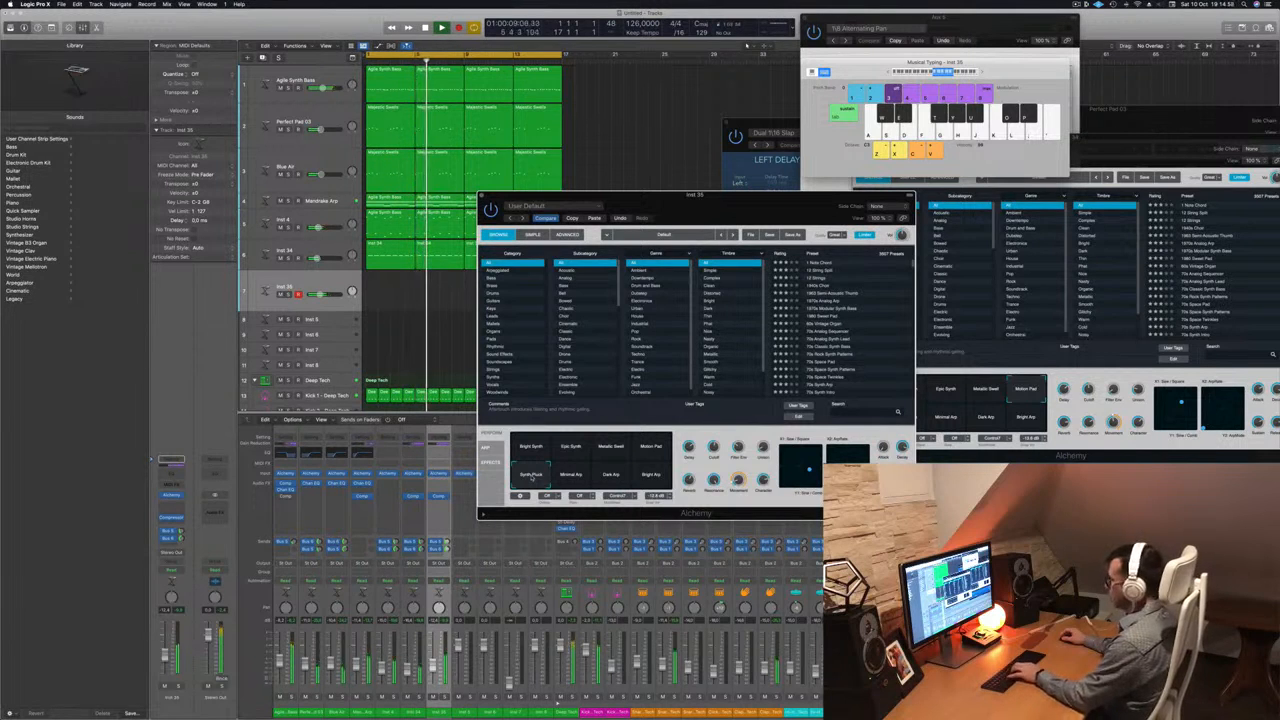
key(d)
key(g)
key(g)
Adjust the Inst 35 track's second bus send, audition Metallic Swell with played notes, and settle on the Epic Synth snapshot.
drag(447, 549, 447, 546)
key(g)
key(h)
key(j)
click(632, 447)
key(j)
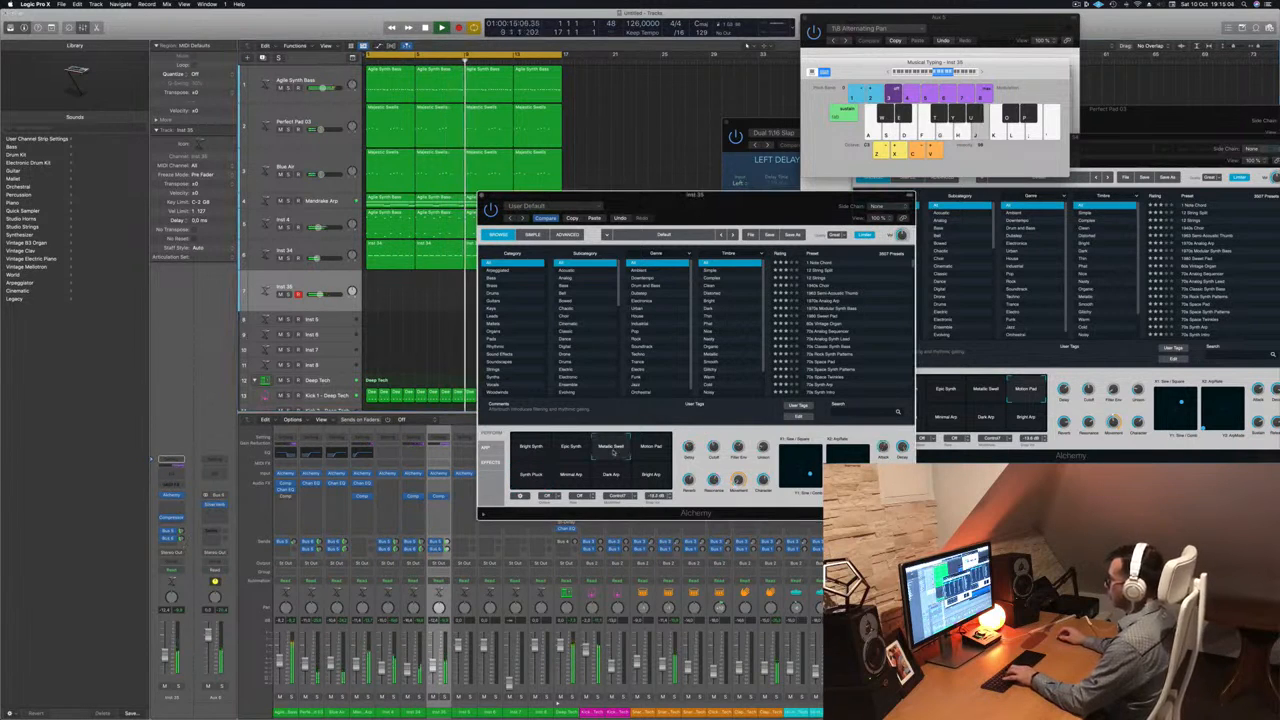
click(578, 449)
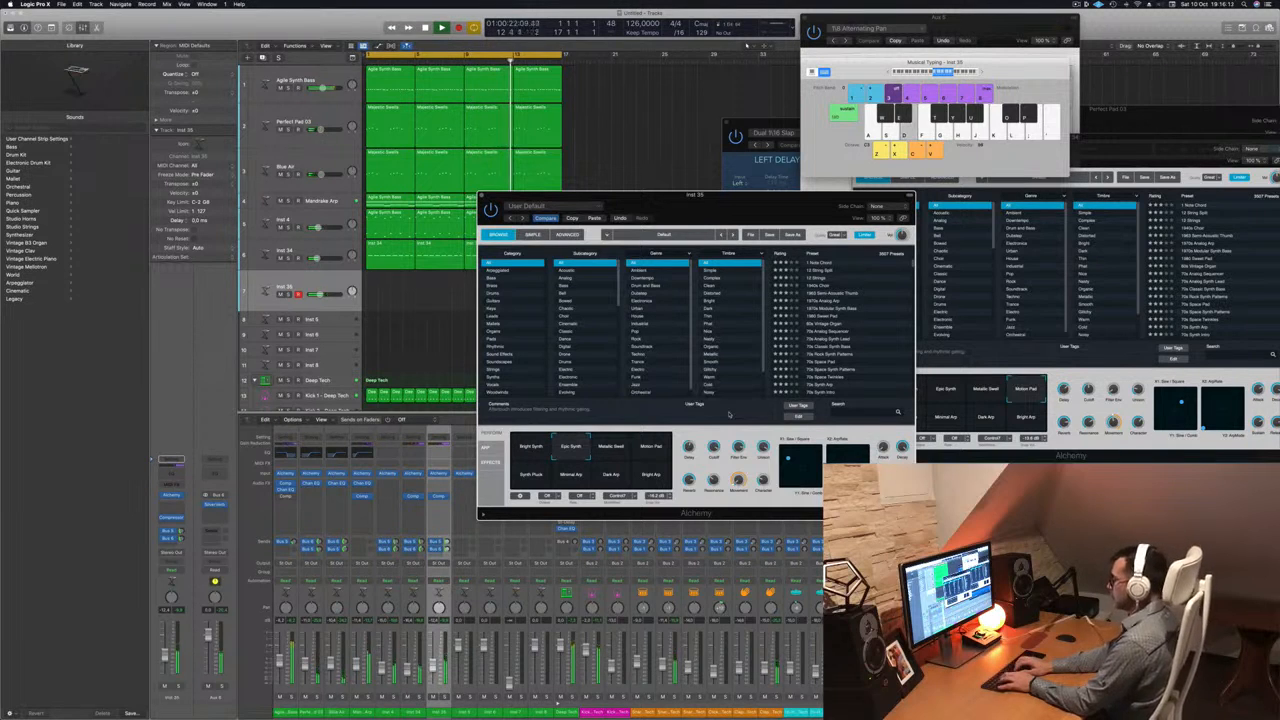
Record a four-bar melody on the Inst 35 track from bar 1, repeating a descending figure that ends on a low note.
key(r)
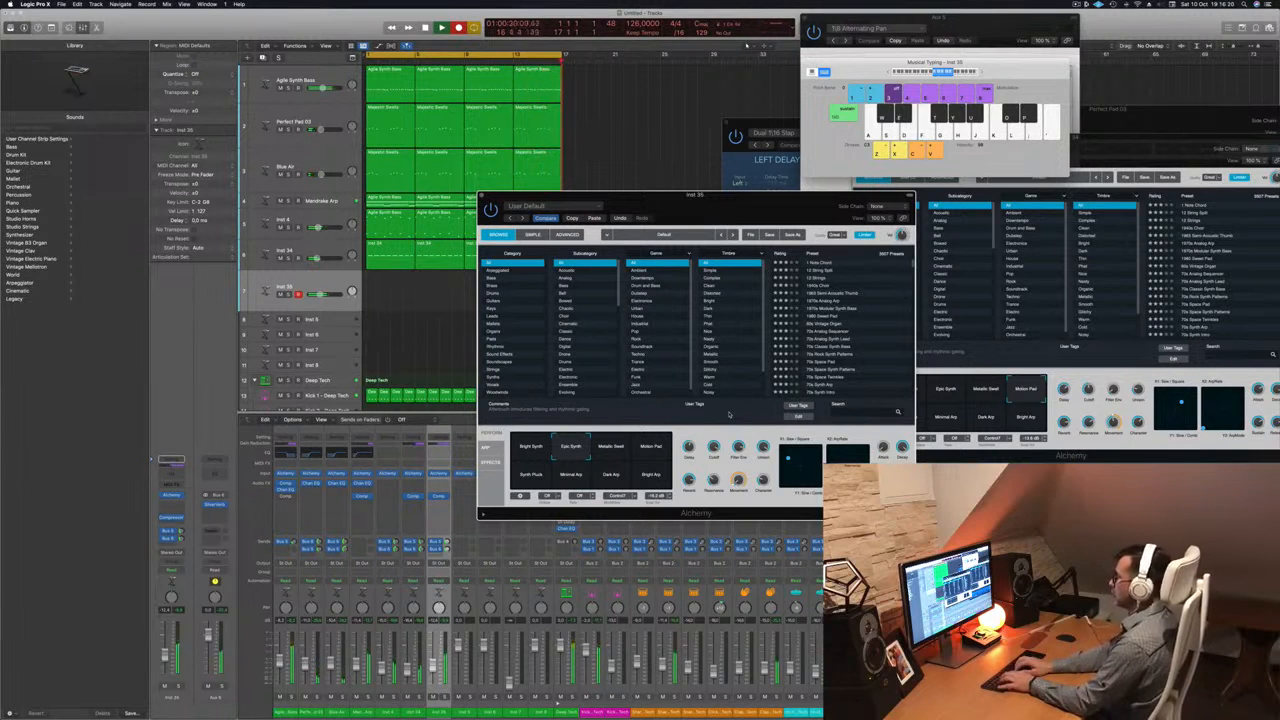
key(semicolon)
key(l)
key(k)
key(d)
key(semicolon)
key(l)
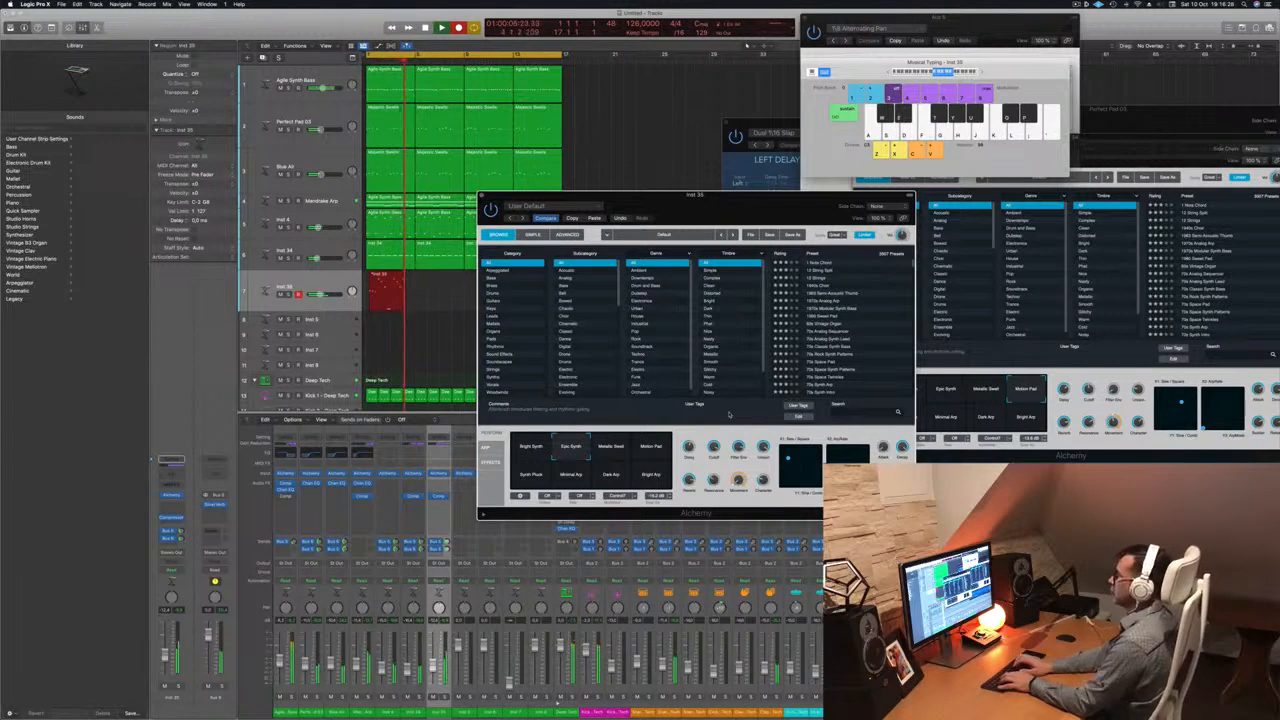
key(k)
key(d)
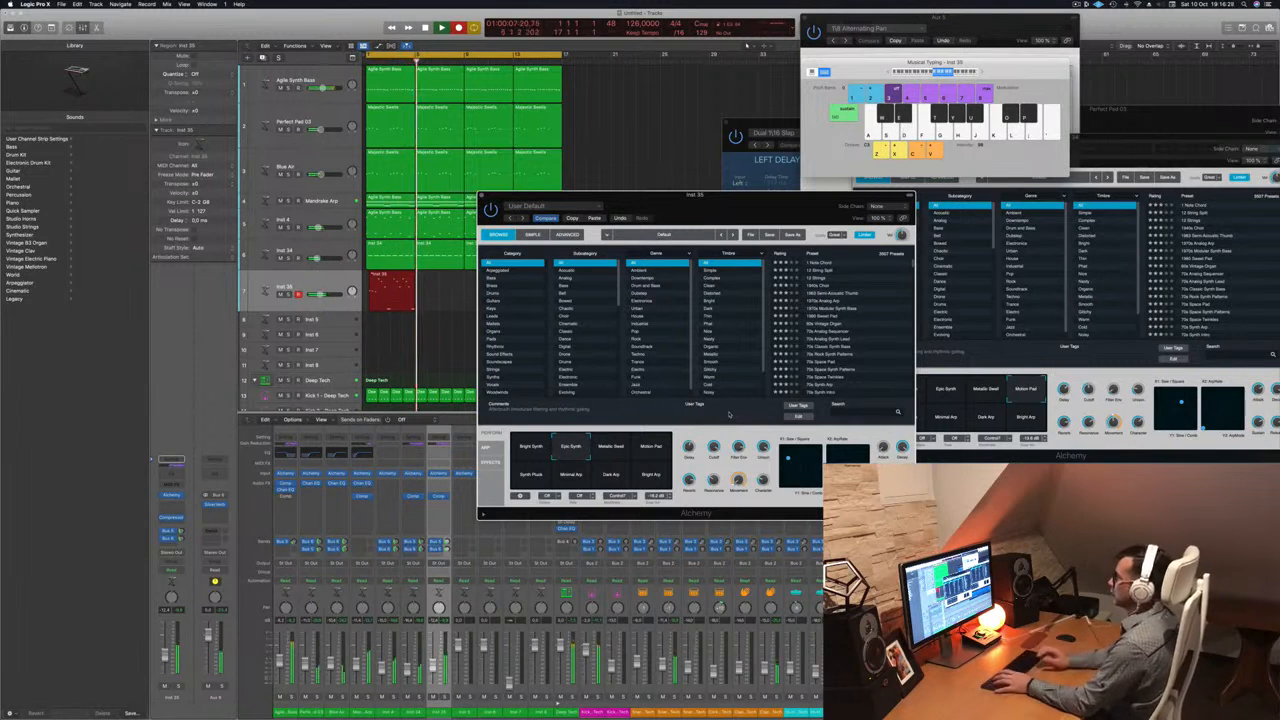
key(space)
Open the recorded Inst 35 region in the Piano Roll, quantize its notes to 1/16 and play it back.
double_click(383, 275)
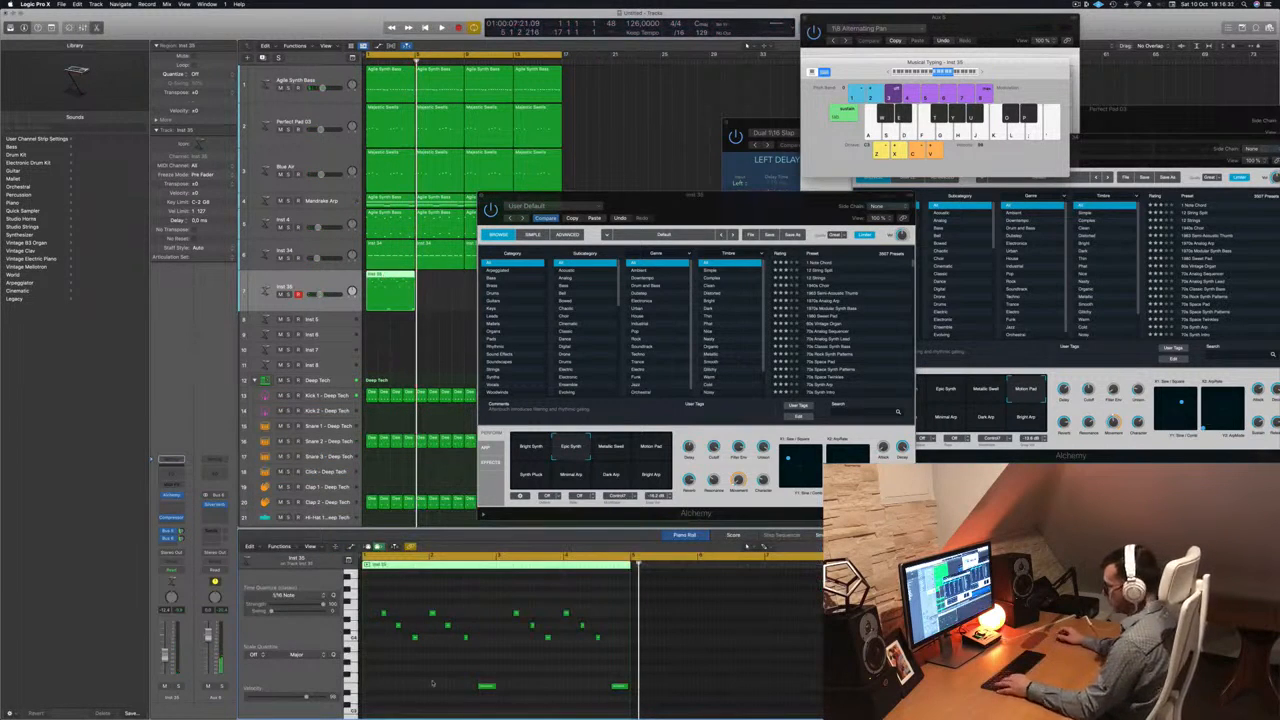
key(space)
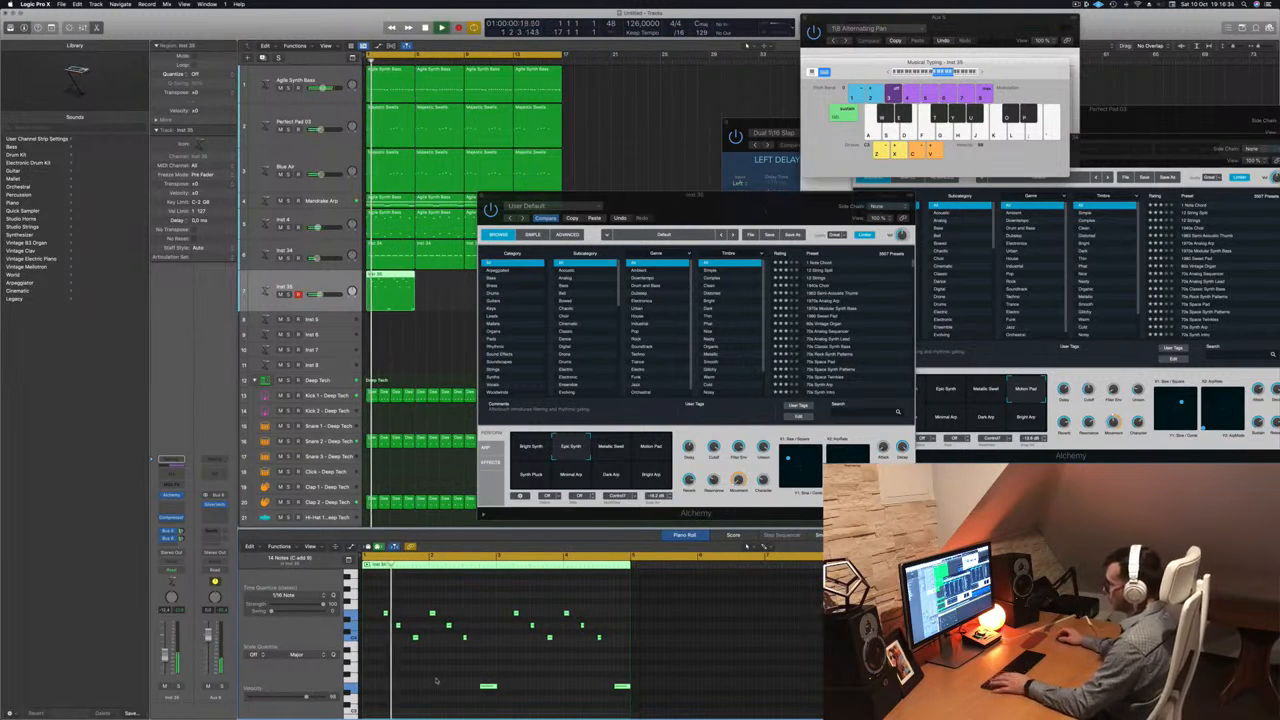
scroll(437, 680, up, 3)
scroll(437, 680, up, 2)
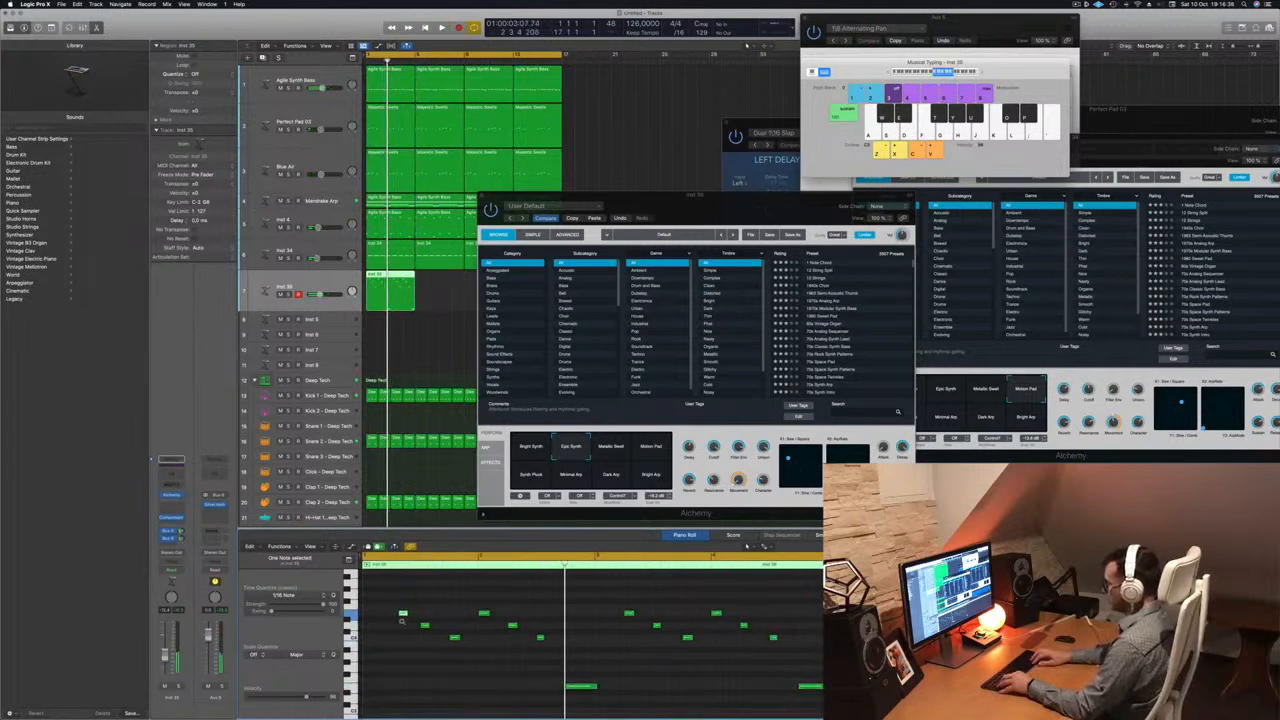
key(space)
scroll(403, 629, down, 2)
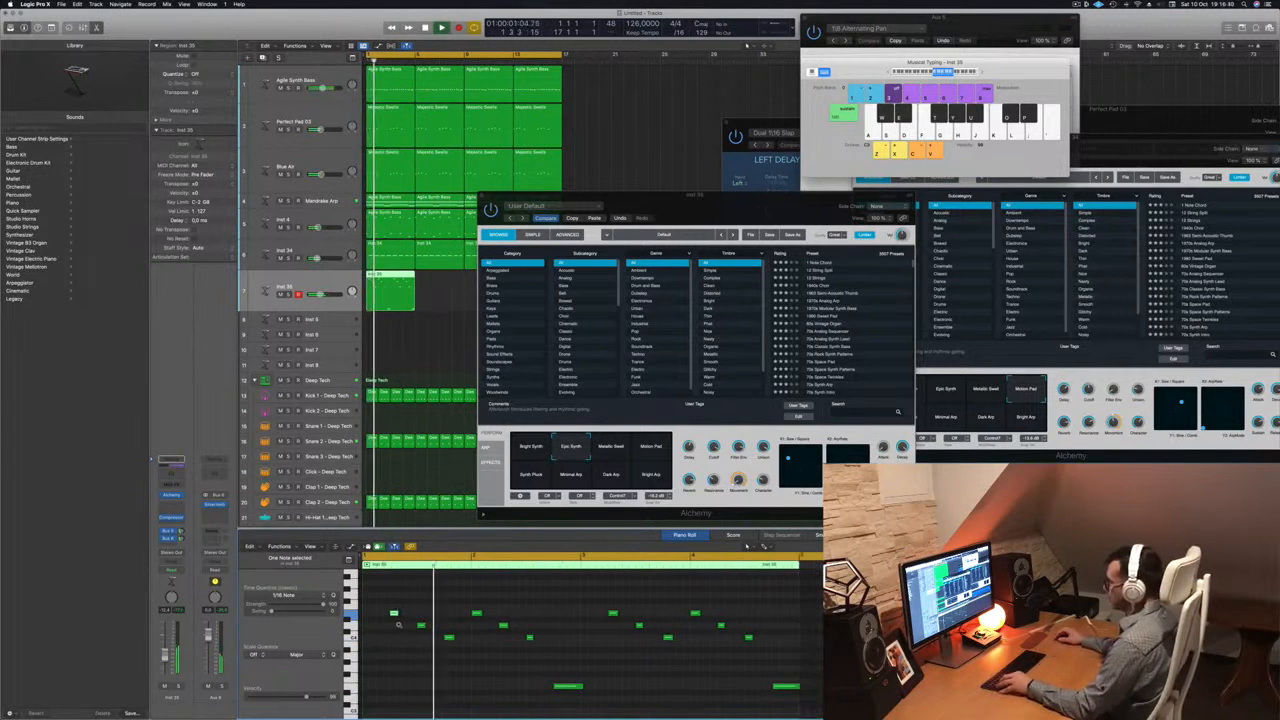
scroll(403, 629, down, 1)
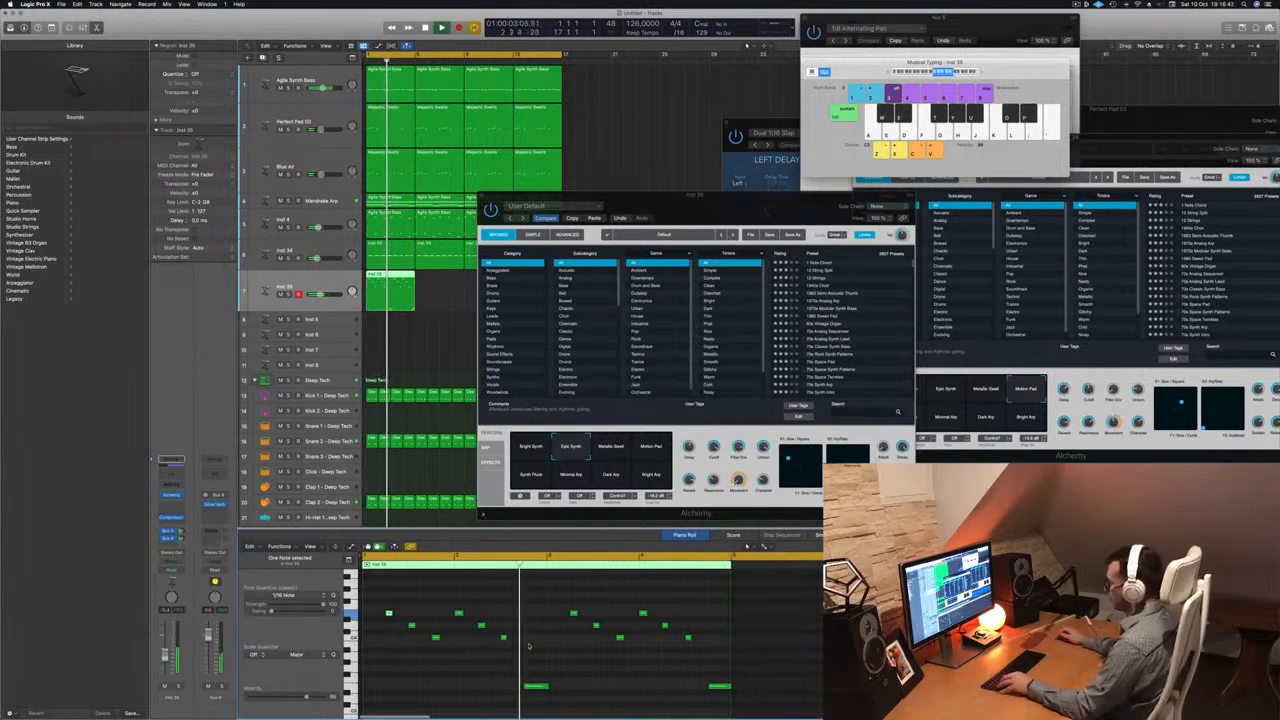
scroll(557, 651, down, 1)
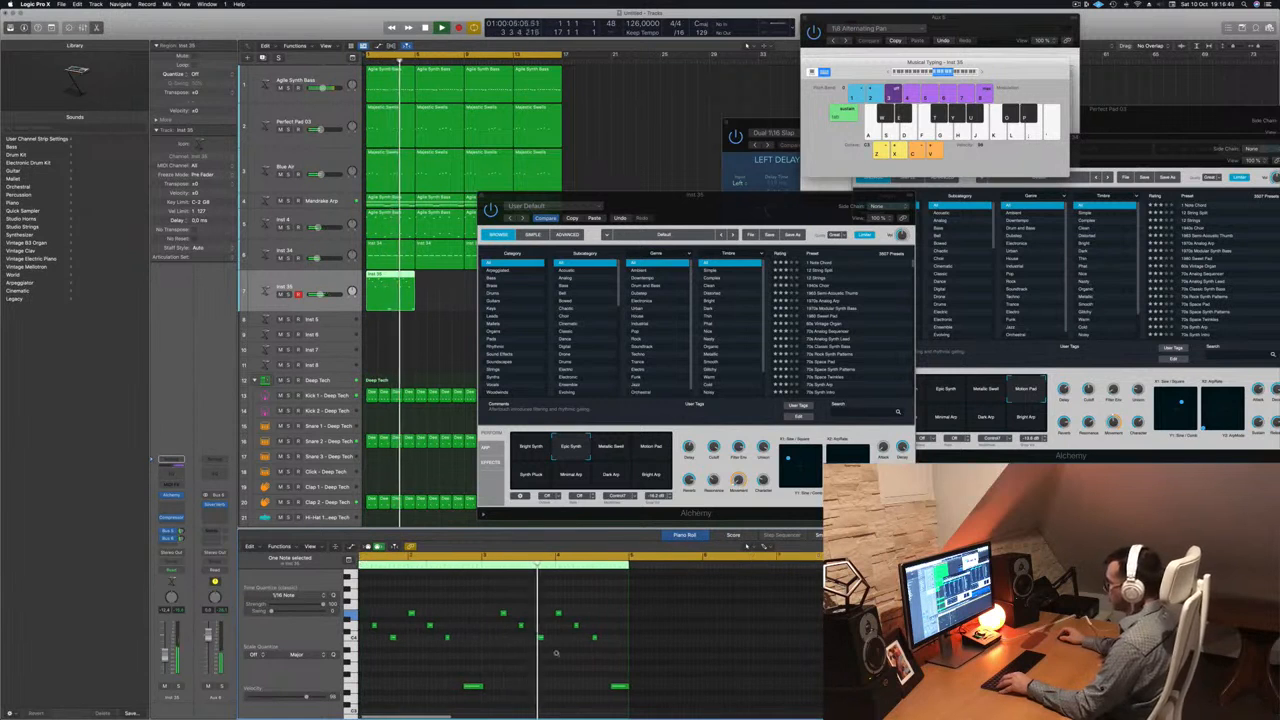
scroll(557, 651, down, 1)
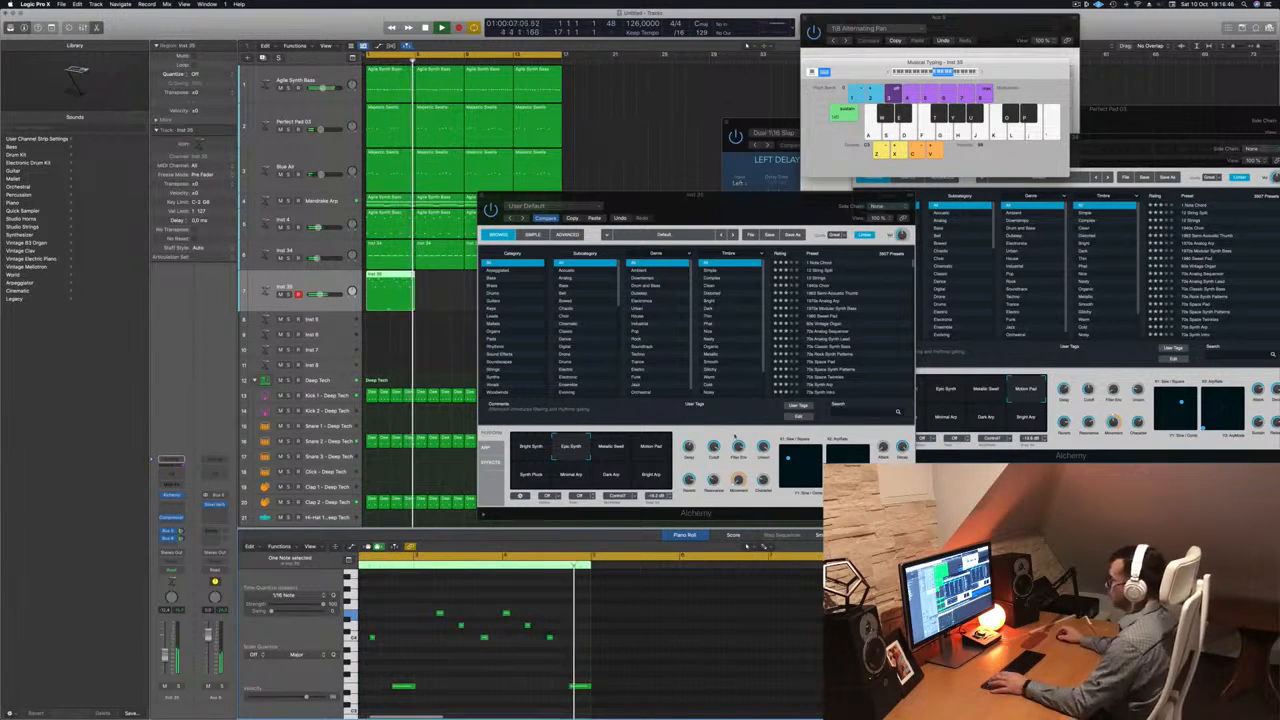
Move the Alchemy window aside, copy the four-bar Inst 35 region along its track up to bar 17 and play from the start.
drag(600, 207, 810, 214)
click(547, 298)
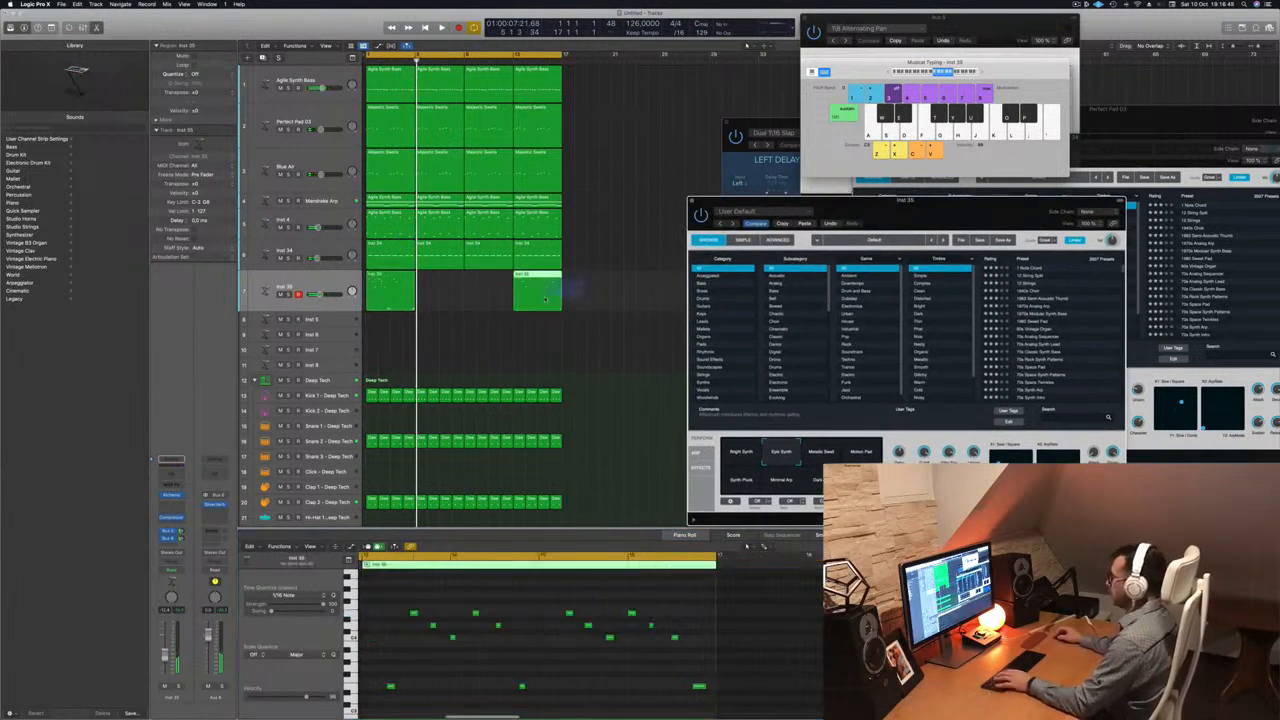
key(Delete)
click(388, 290)
drag(388, 290, 492, 288)
key(space)
click(312, 283)
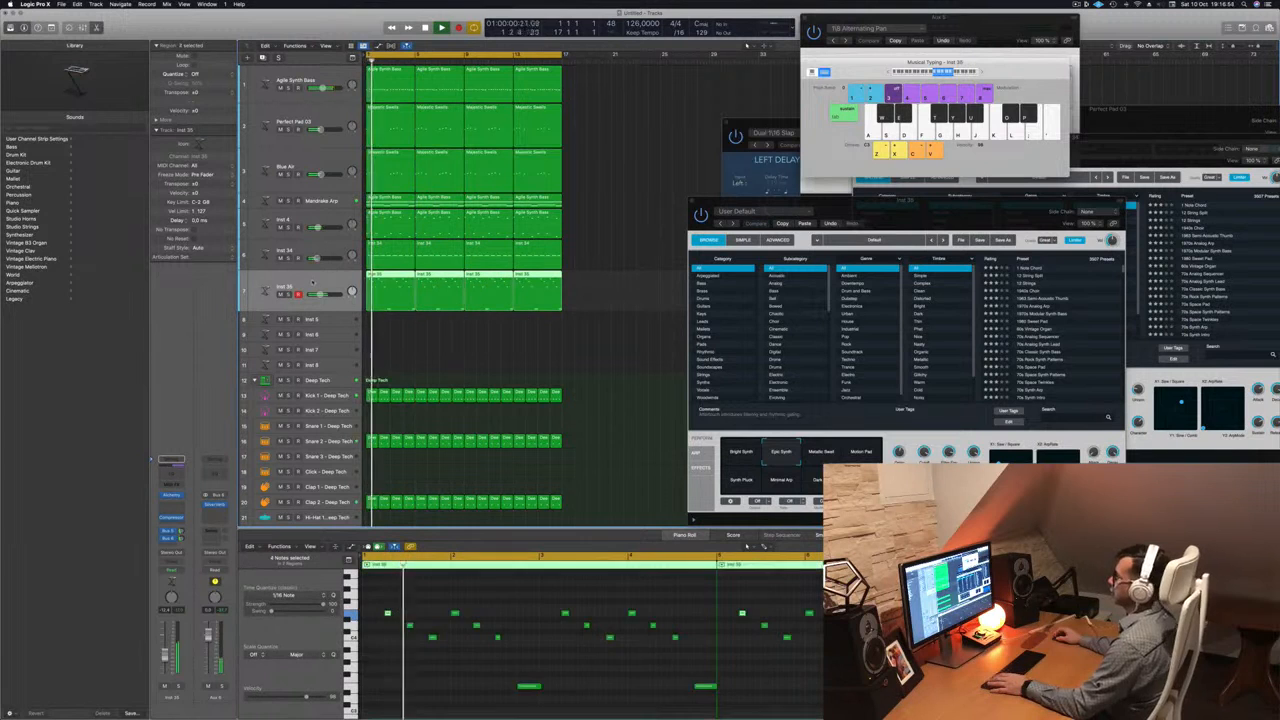
Bring up the Inst 35 track's Alchemy instrument and move its window closer to the track regions.
click(170, 496)
click(170, 496)
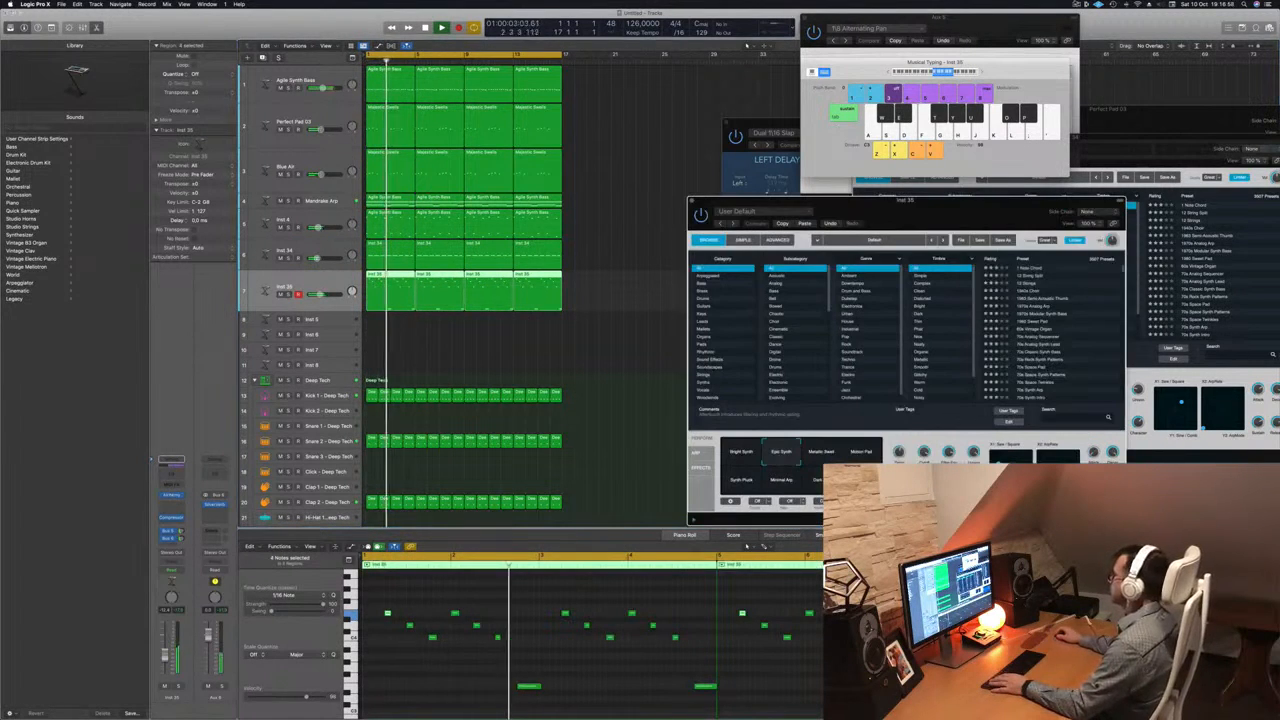
drag(871, 203, 680, 185)
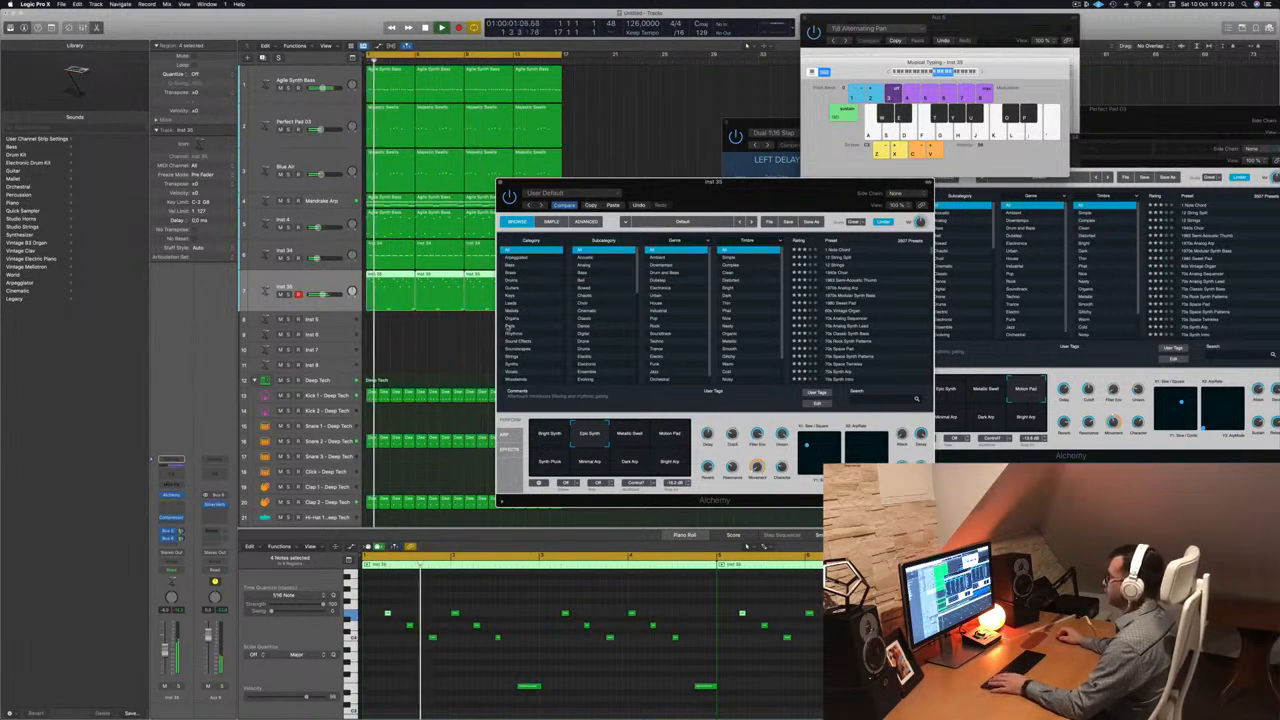
Filter the Alchemy presets to the Leads category and audition Analog Glide Lead and Analog Sync Decay Lead over the loop.
click(511, 304)
click(836, 284)
click(845, 288)
drag(769, 198, 727, 137)
click(828, 317)
click(830, 317)
scroll(855, 293, down, 2)
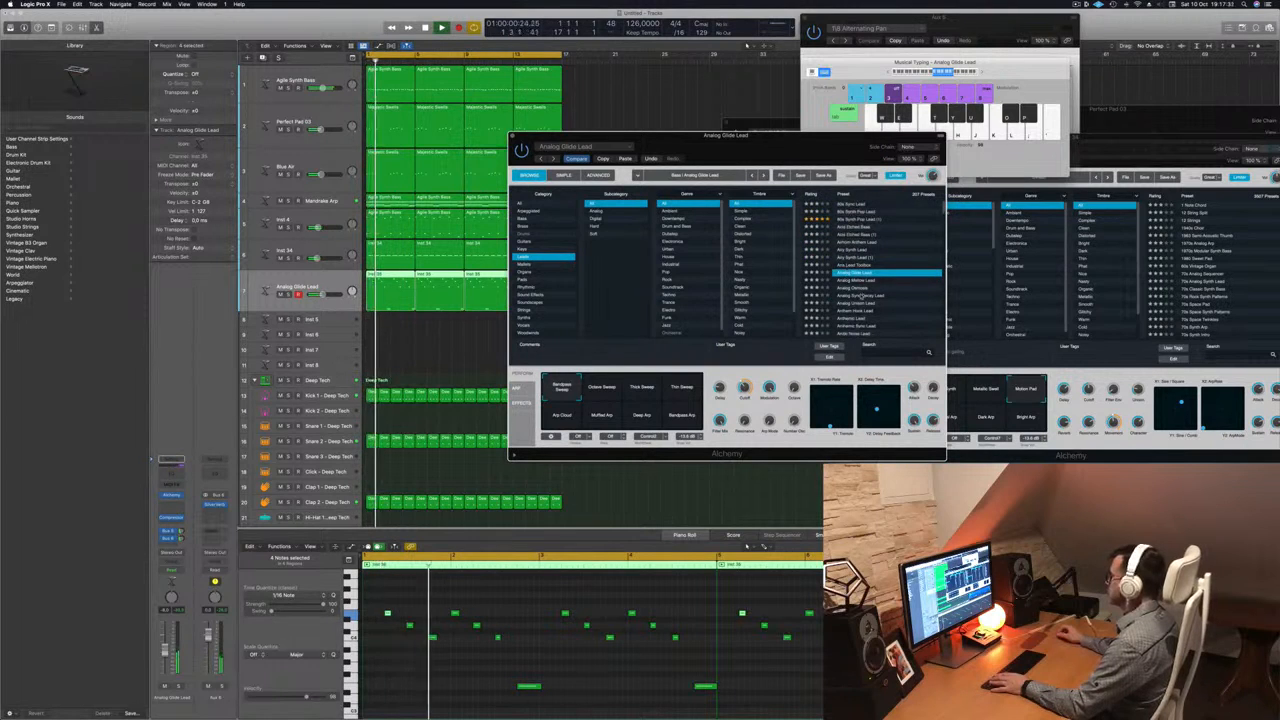
click(860, 295)
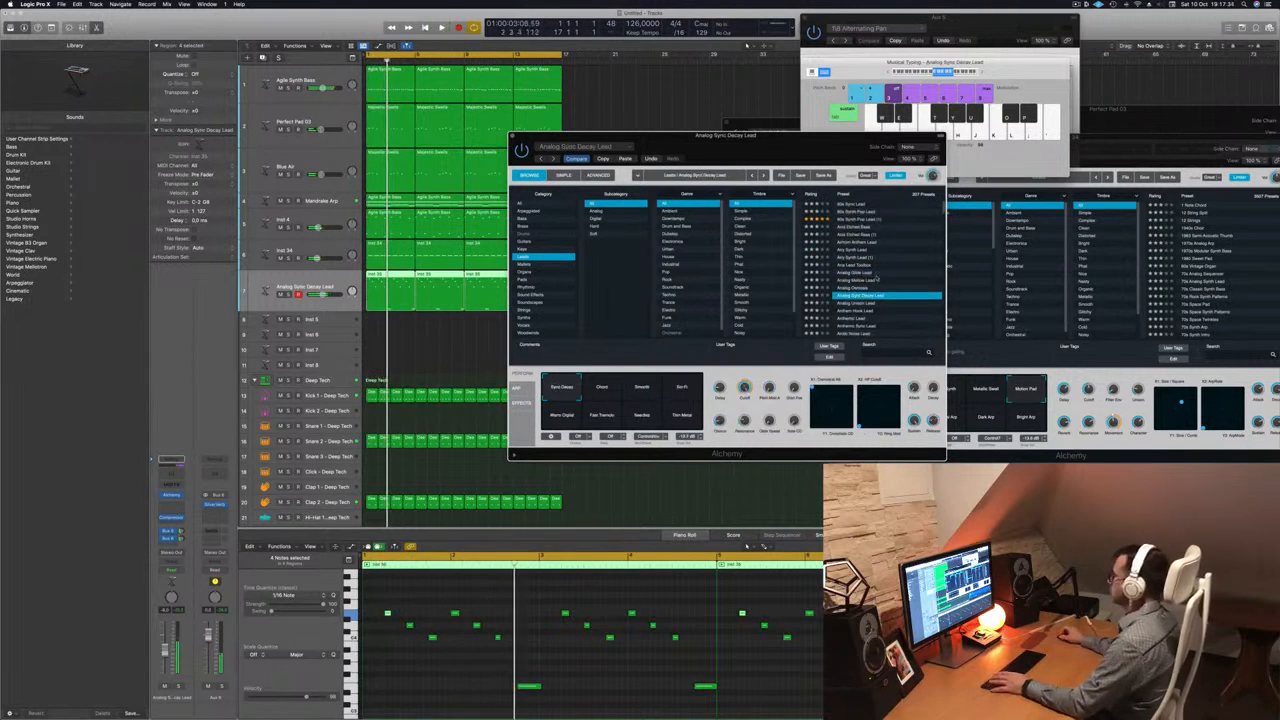
Audition further lead presets on the same track, including Anthemic Lead, Arctic Noise Lead and Blue Laser Lead.
scroll(858, 290, down, 3)
click(857, 281)
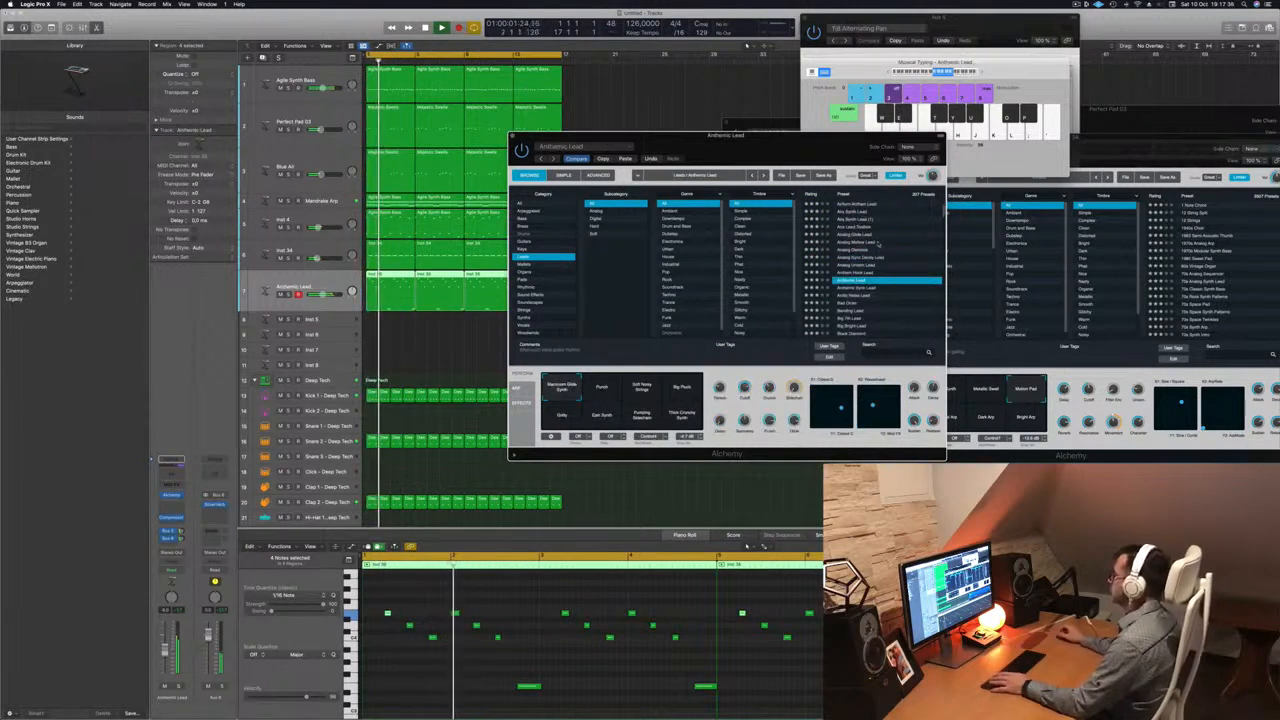
scroll(904, 279, down, 2)
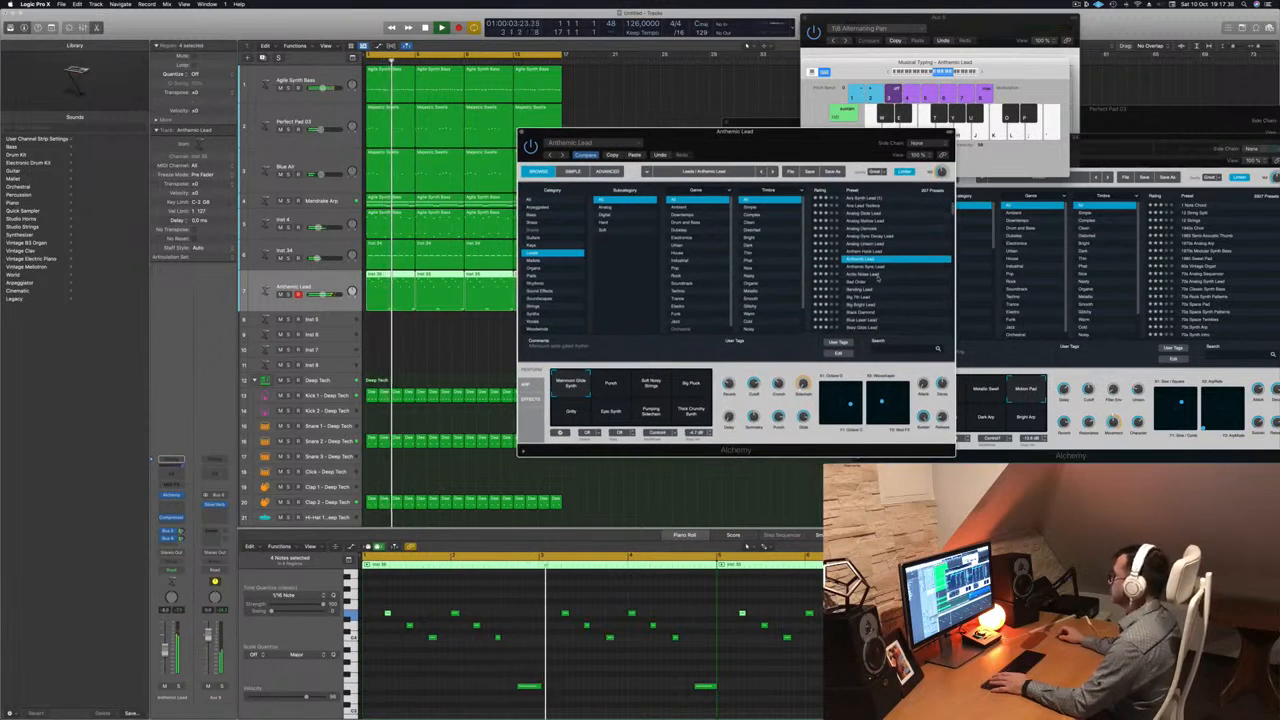
click(865, 274)
scroll(883, 282, down, 3)
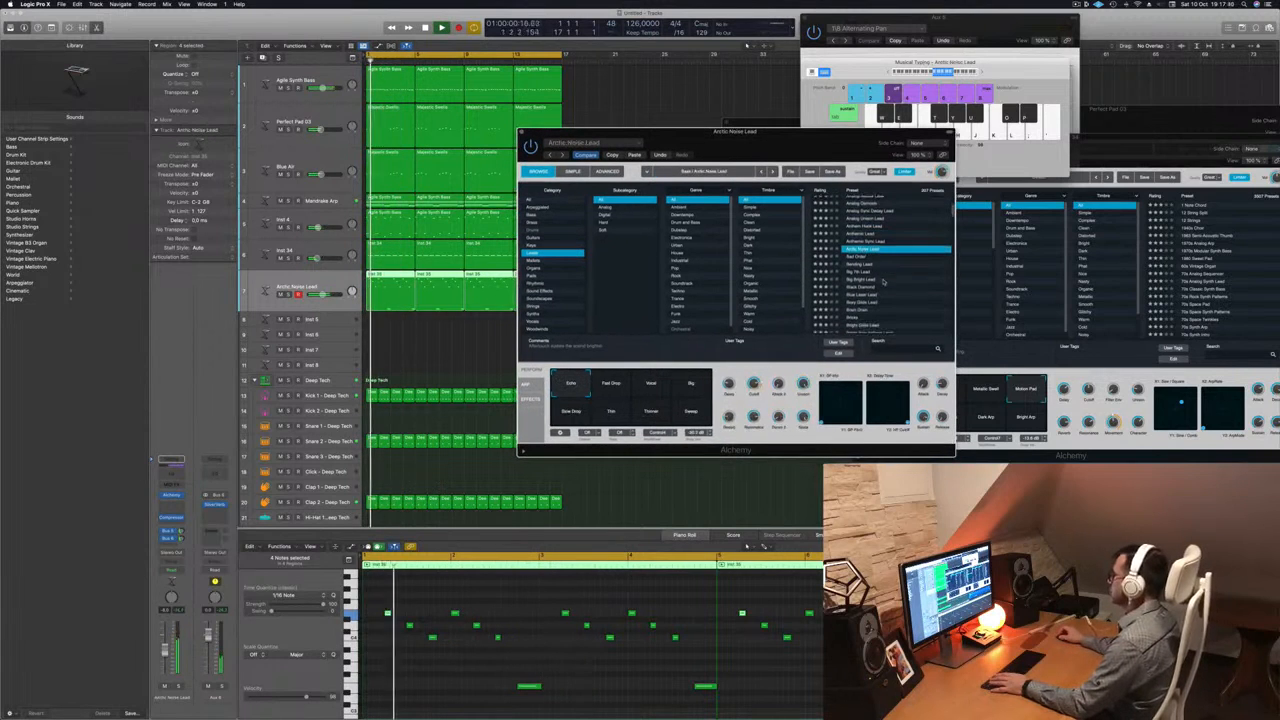
click(857, 258)
click(863, 294)
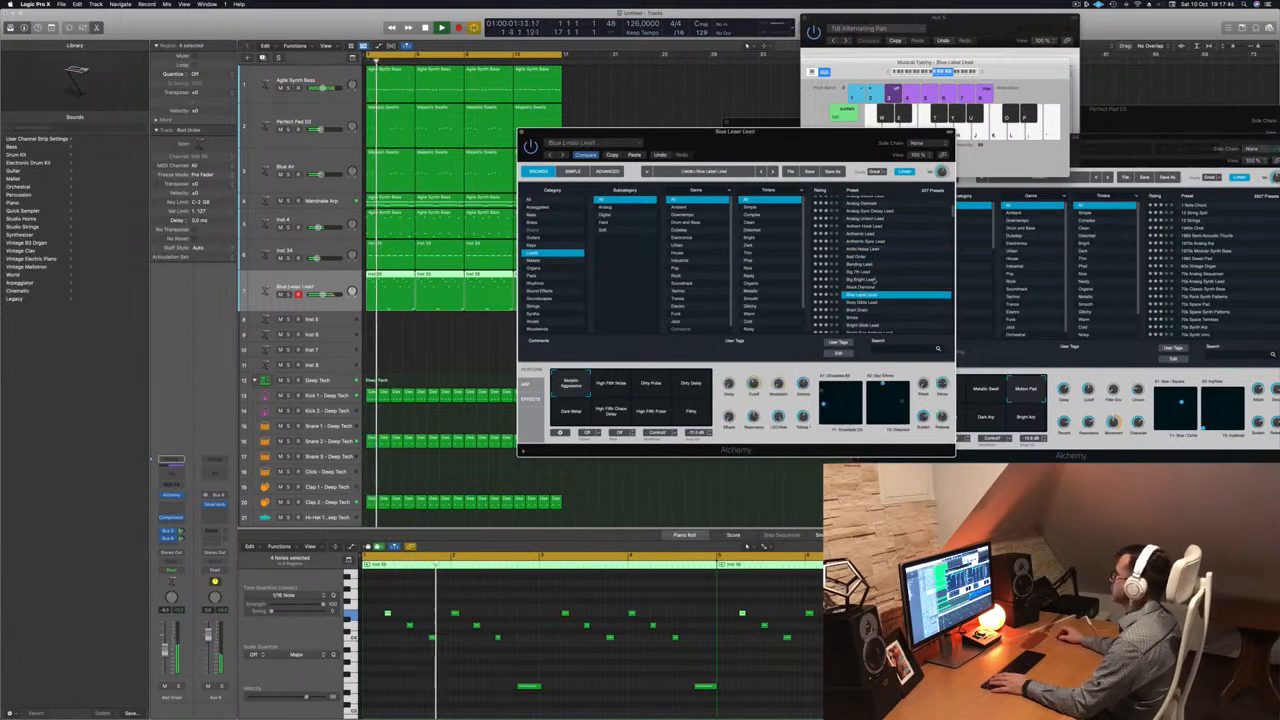
Audition the Bricks, Burst Of Light and Buzz Fuzz Phaser Bass presets on the melody during playback.
scroll(893, 275, down, 3)
scroll(893, 275, down, 2)
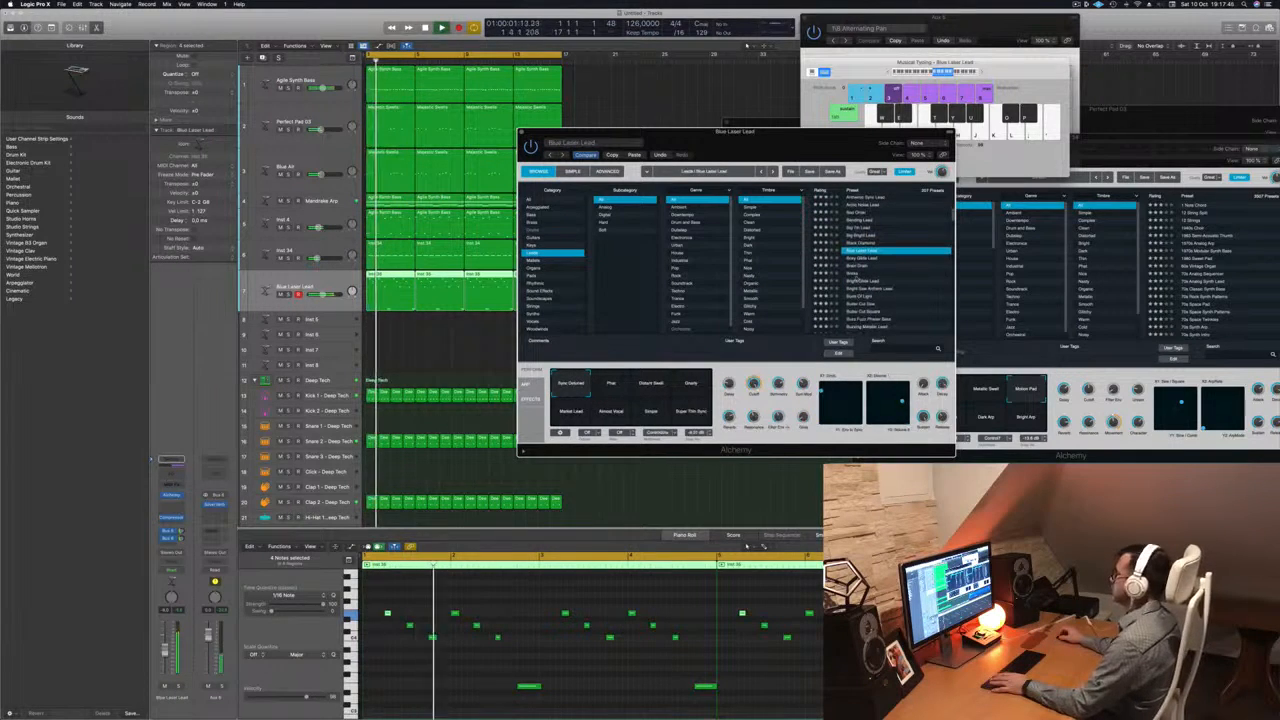
click(852, 273)
scroll(860, 268, down, 3)
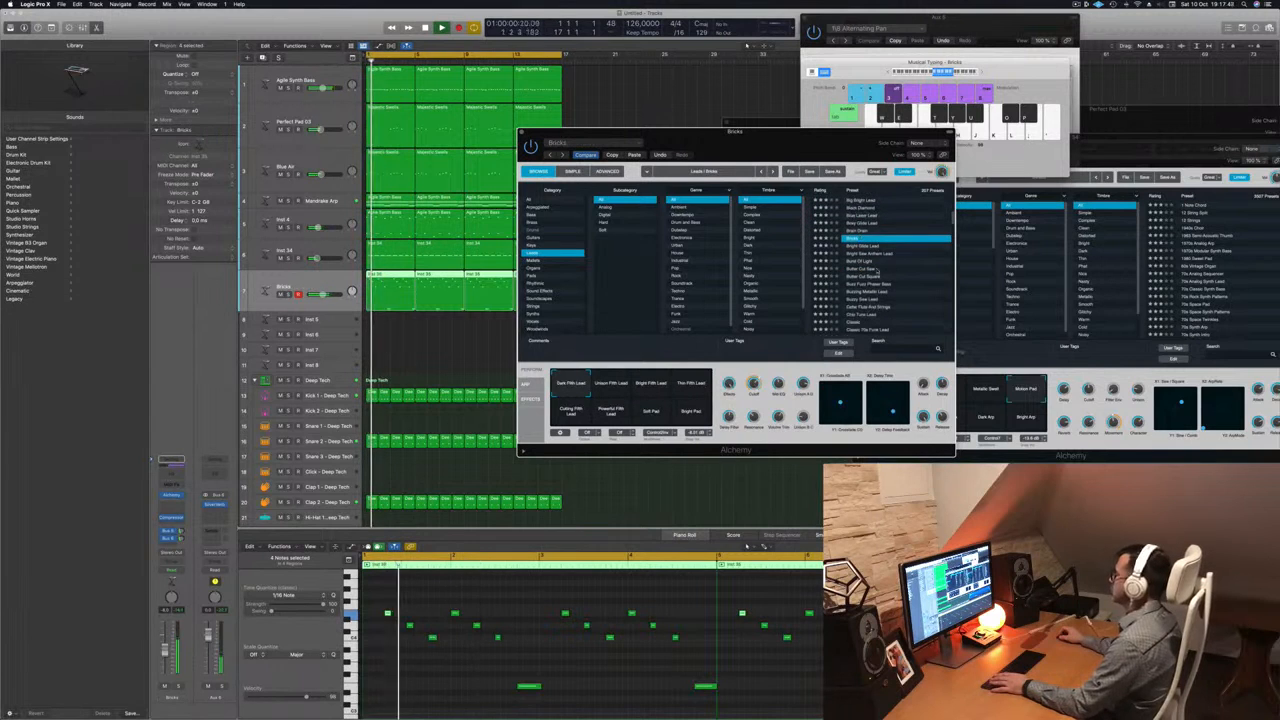
click(866, 262)
scroll(866, 262, down, 3)
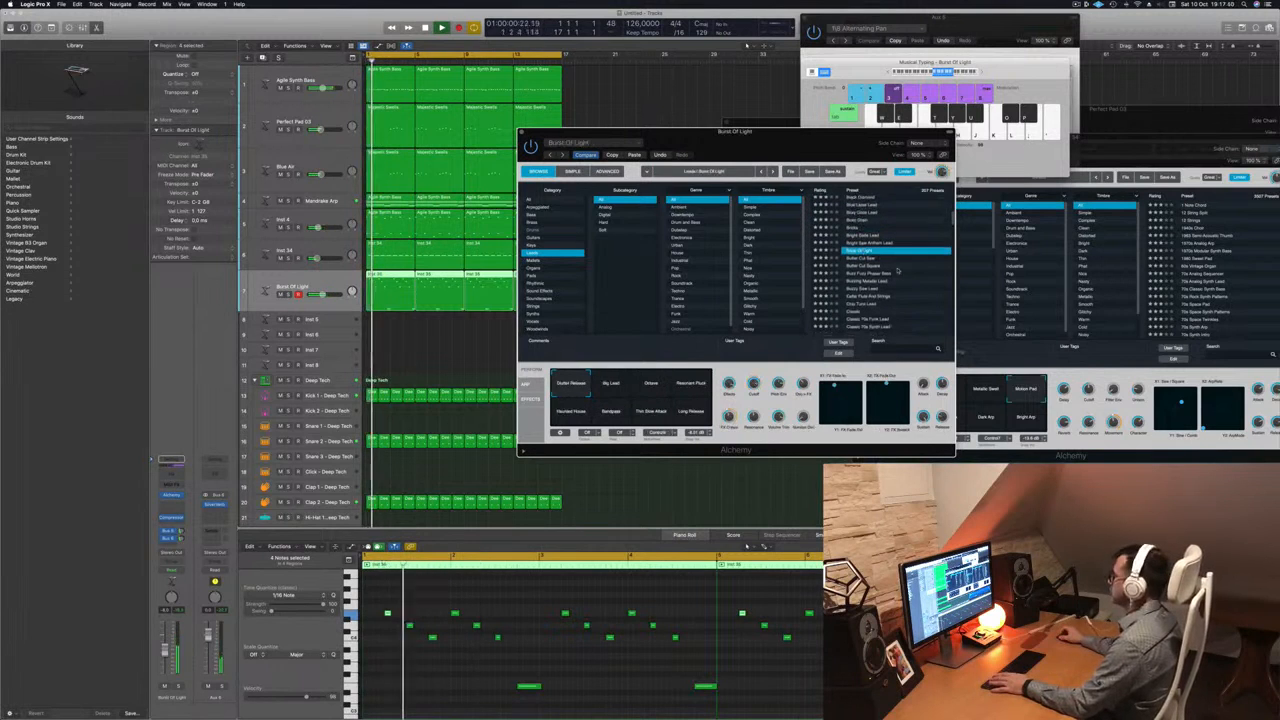
click(869, 265)
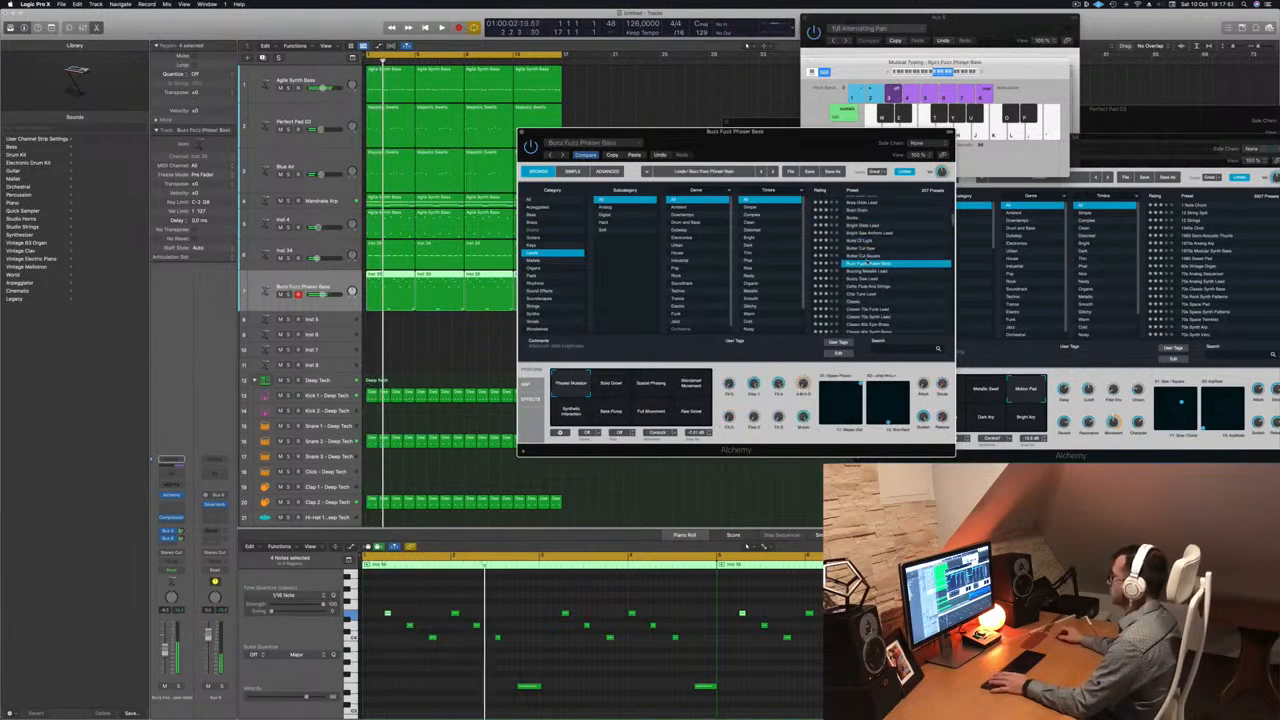
Try the Classic presets on the melody, from Classic 70s Funk Lead through to Classic Super Saw.
scroll(921, 264, down, 3)
click(874, 290)
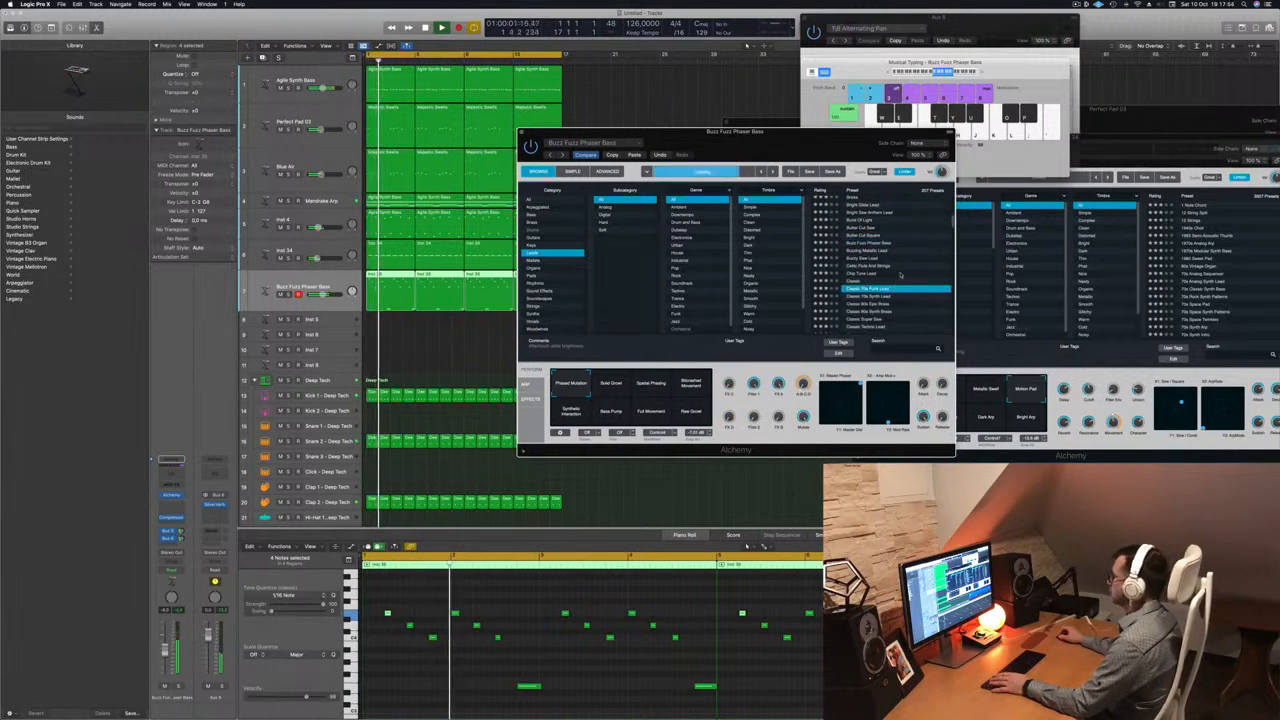
scroll(907, 273, down, 5)
click(876, 268)
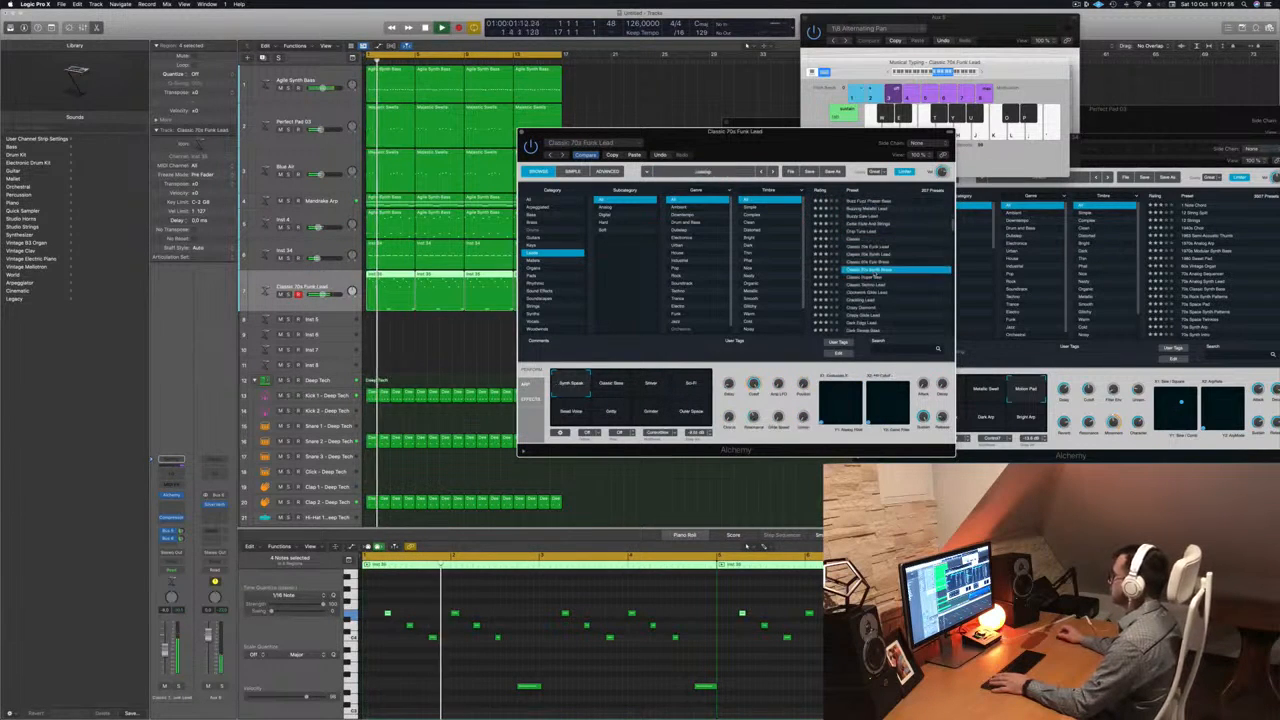
scroll(900, 271, down, 3)
scroll(909, 269, down, 1)
click(866, 243)
scroll(890, 250, down, 1)
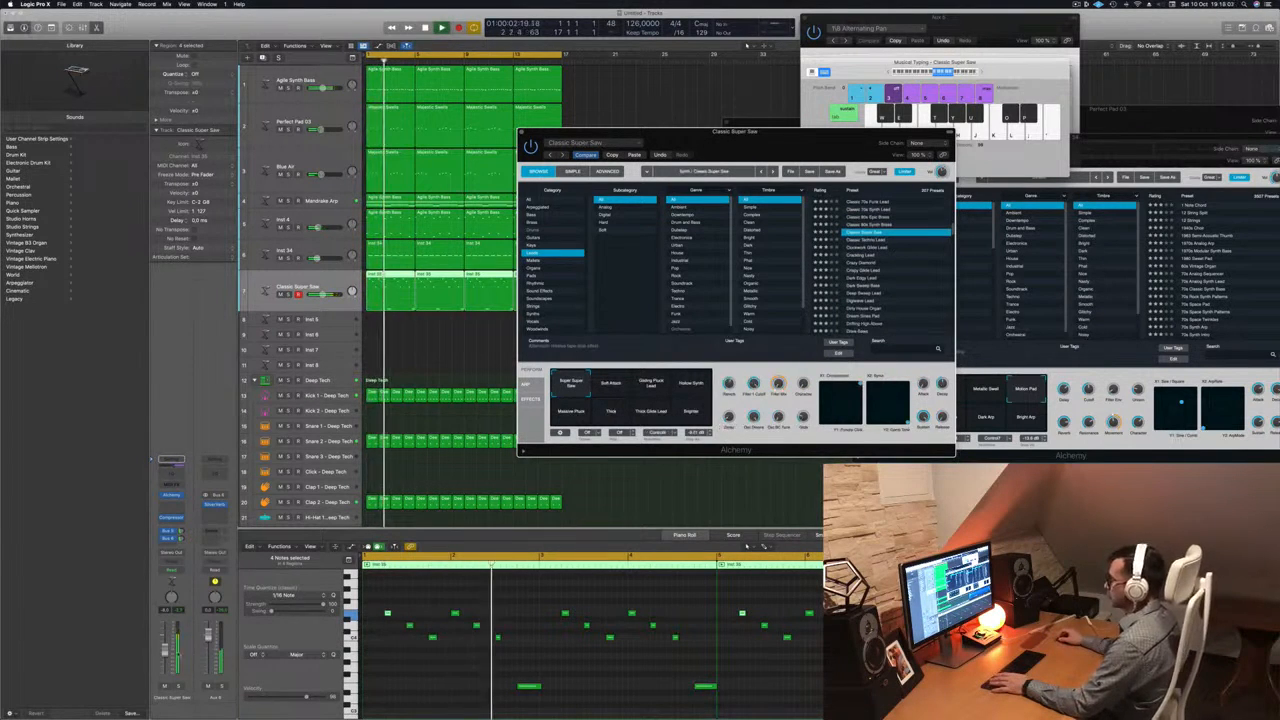
Lower the melody track's volume and compare Classic Super Saw's snapshots, including Gliding Pluck Lead, Massive Pluck and Thick Glide Lead.
click(165, 660)
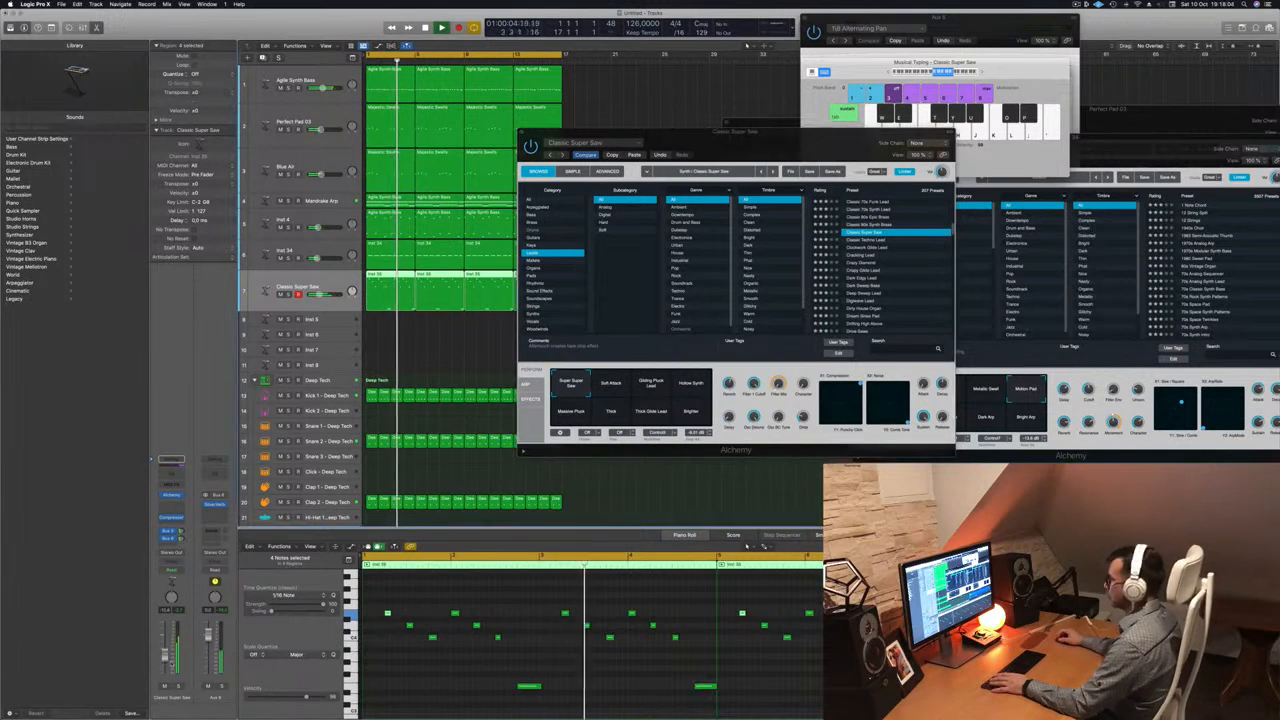
click(627, 374)
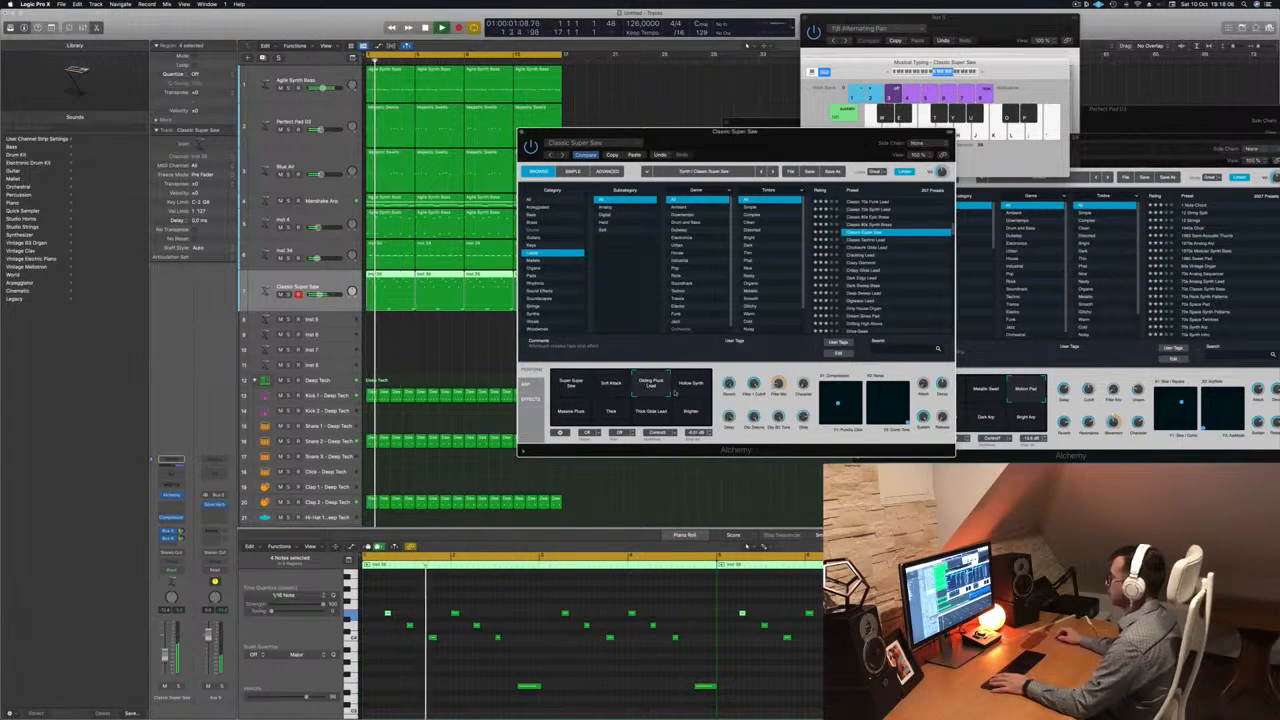
click(634, 416)
click(642, 415)
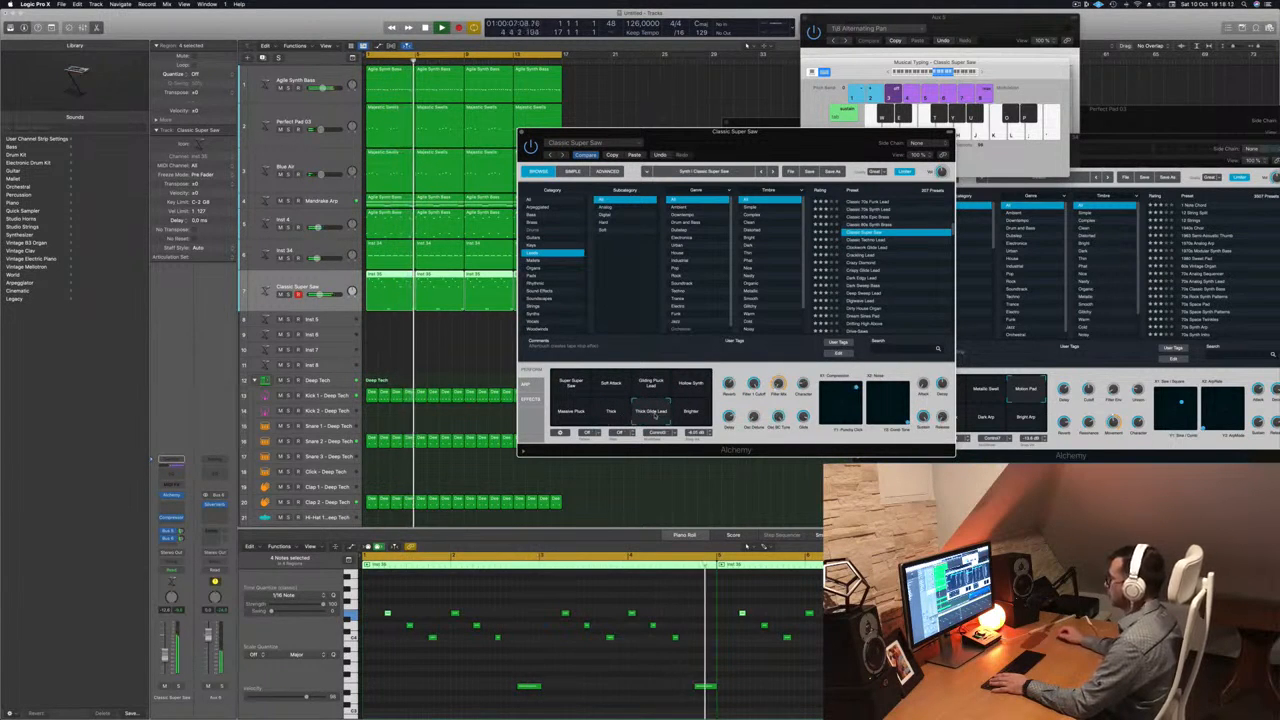
click(611, 413)
click(588, 402)
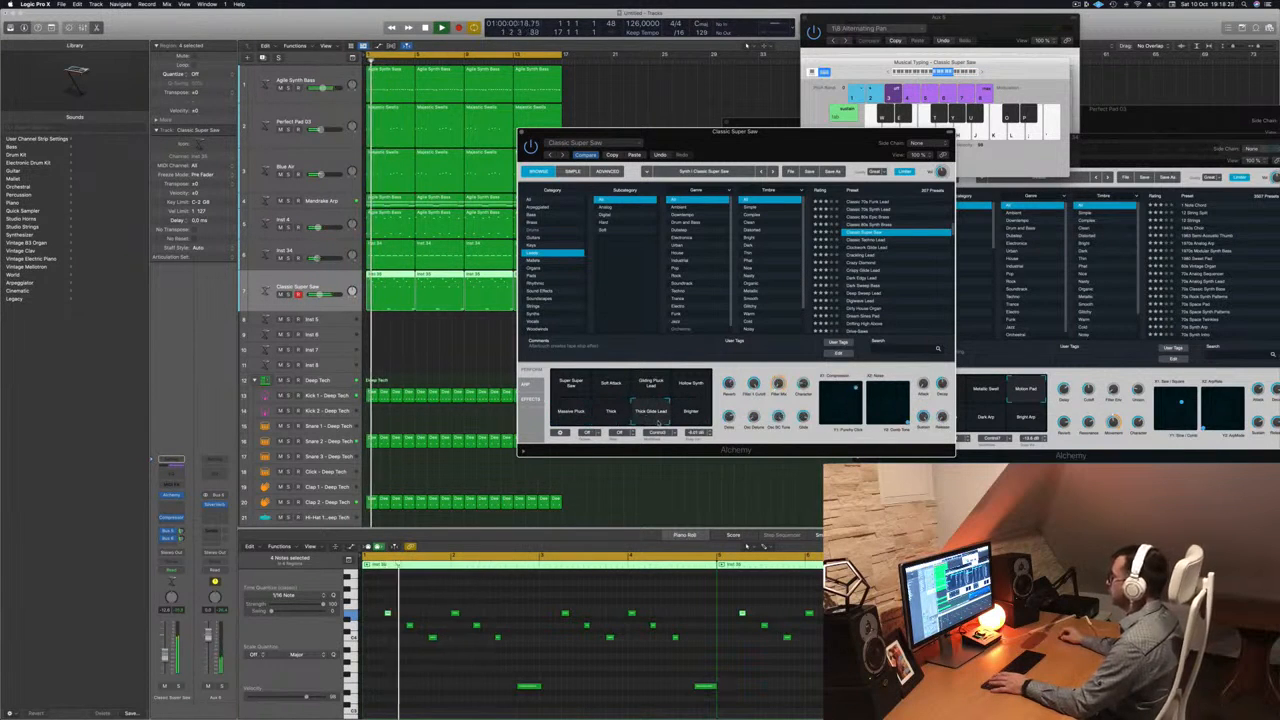
click(571, 411)
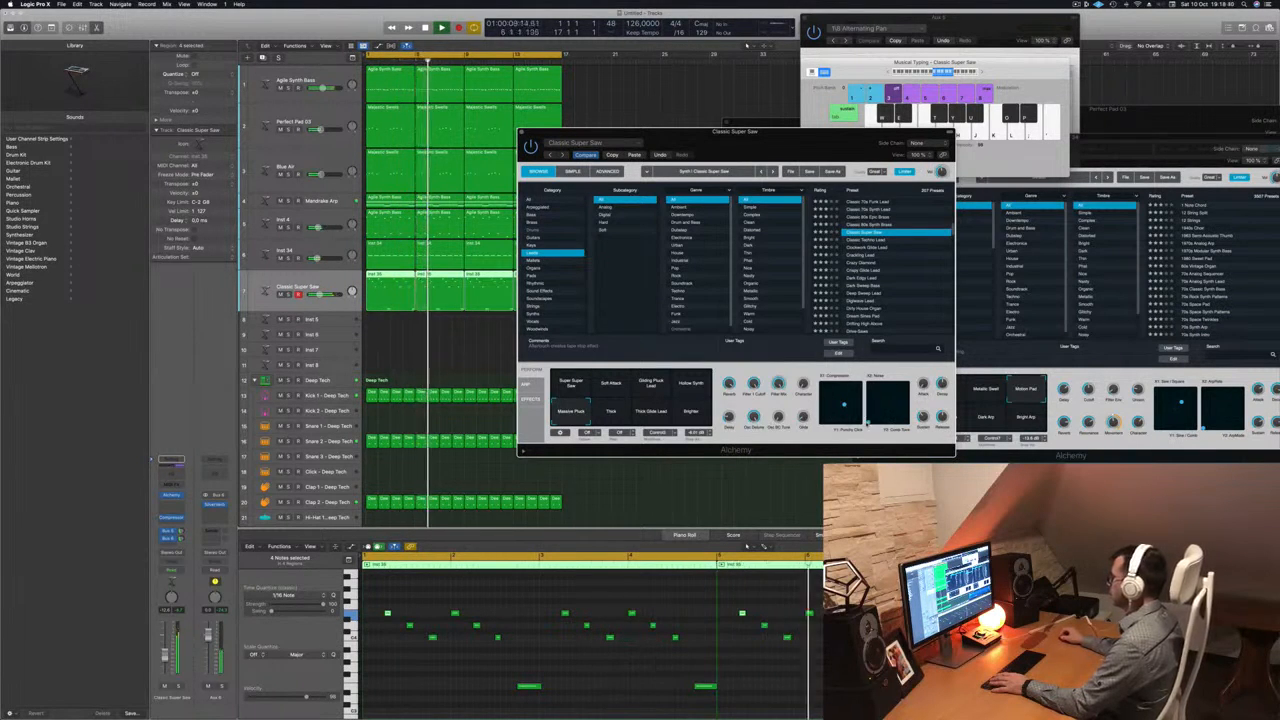
key(Return)
click(655, 411)
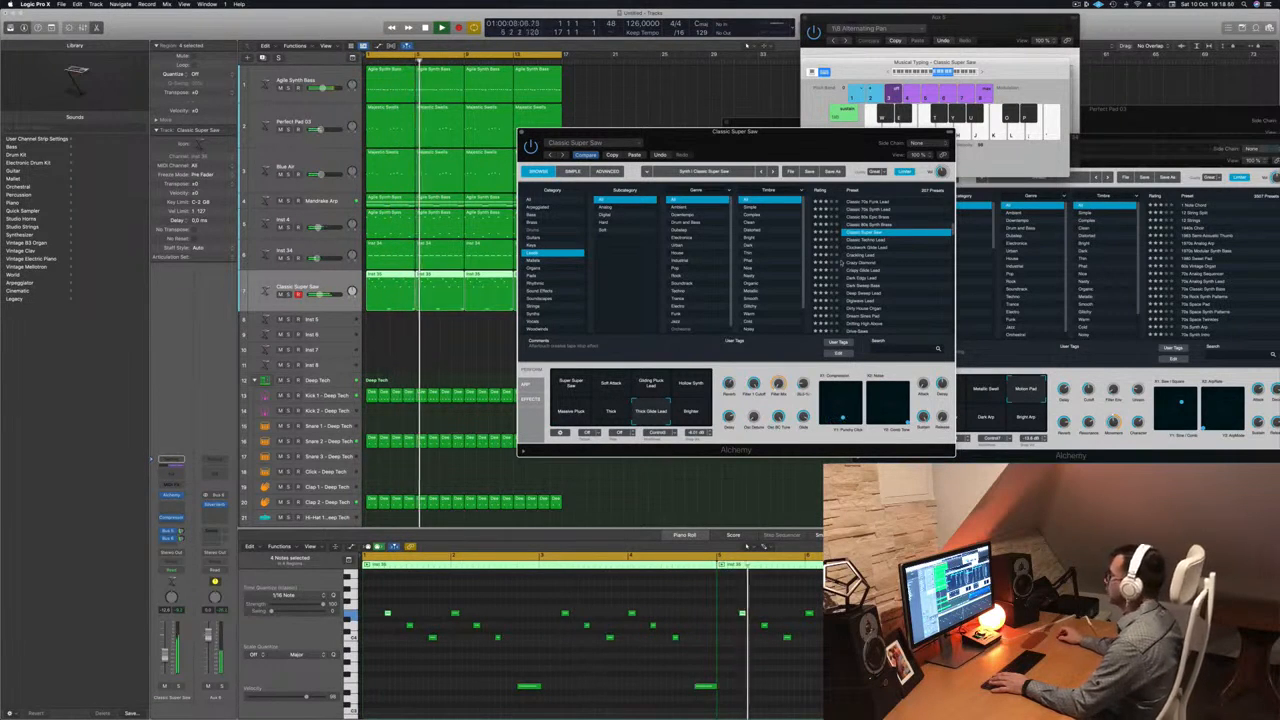
Audition the Clockwork Glide Lead, Crackling Lead, Crazy Diamond and Crispy Glide Lead presets.
click(866, 247)
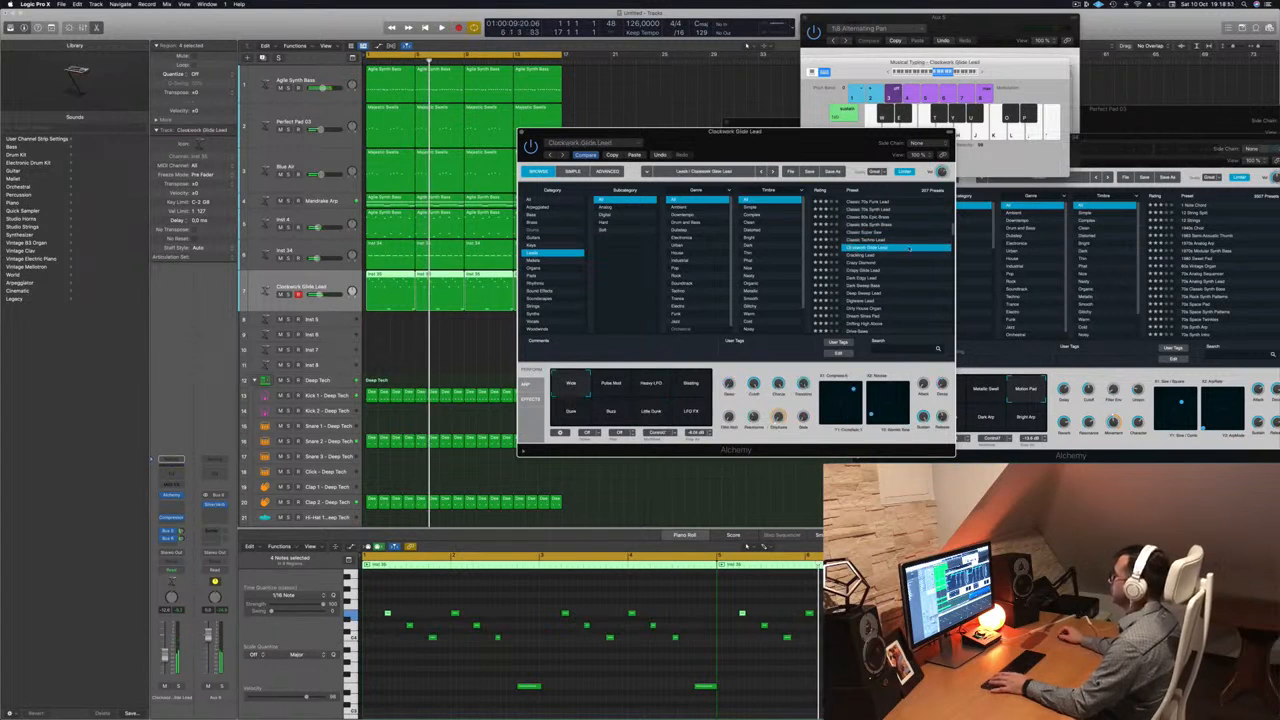
click(857, 256)
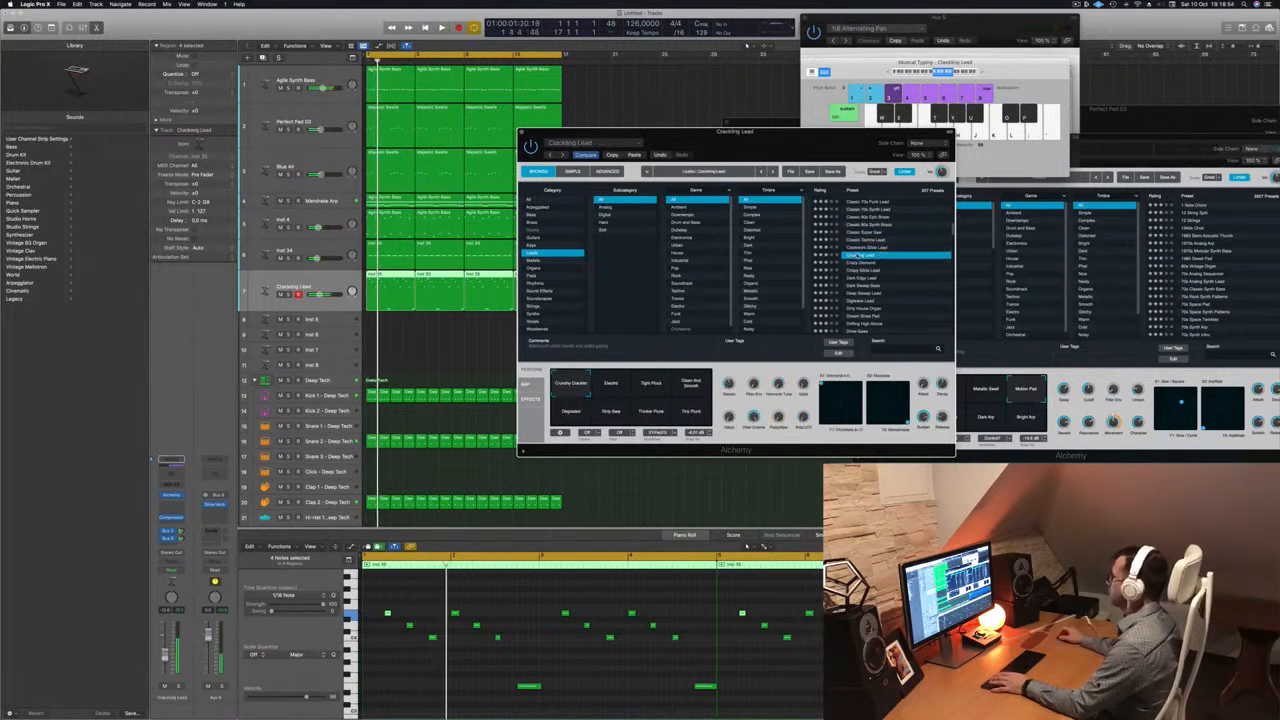
click(858, 263)
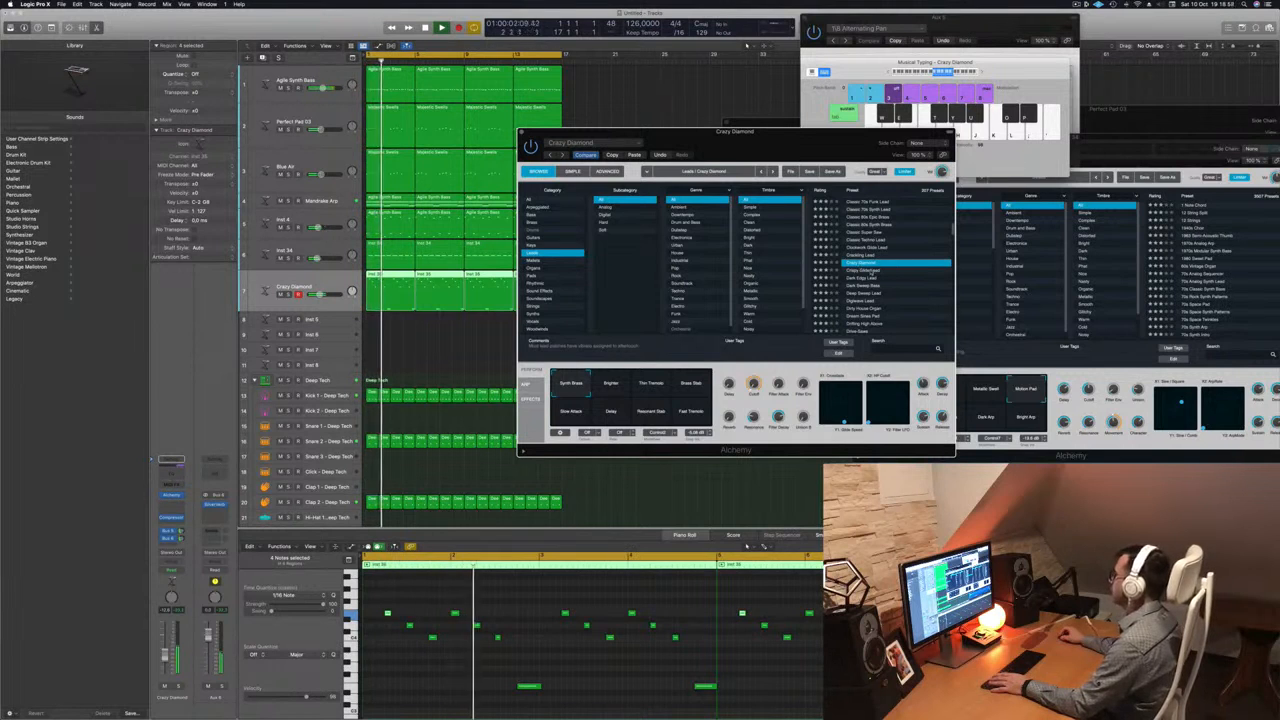
click(872, 271)
scroll(876, 280, down, 2)
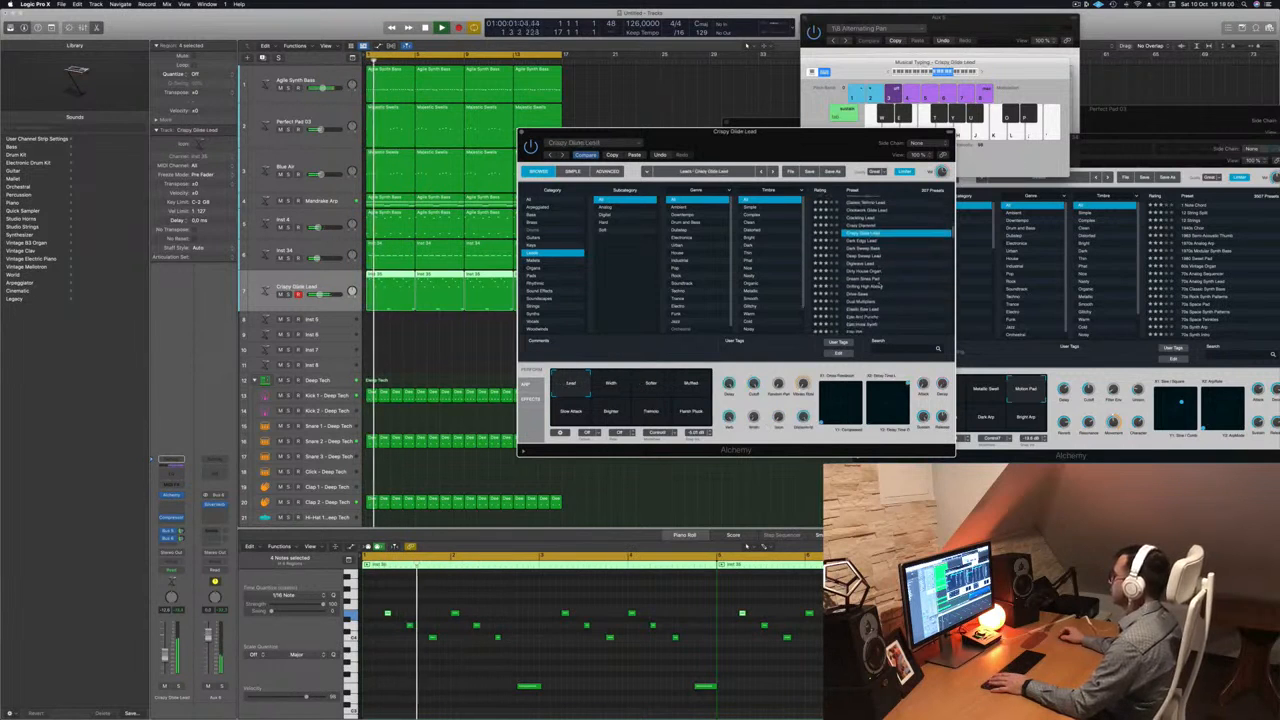
Compare Crispy Glide Lead's performance snapshots one after another, from Width through Muffled to Tremolo.
click(614, 386)
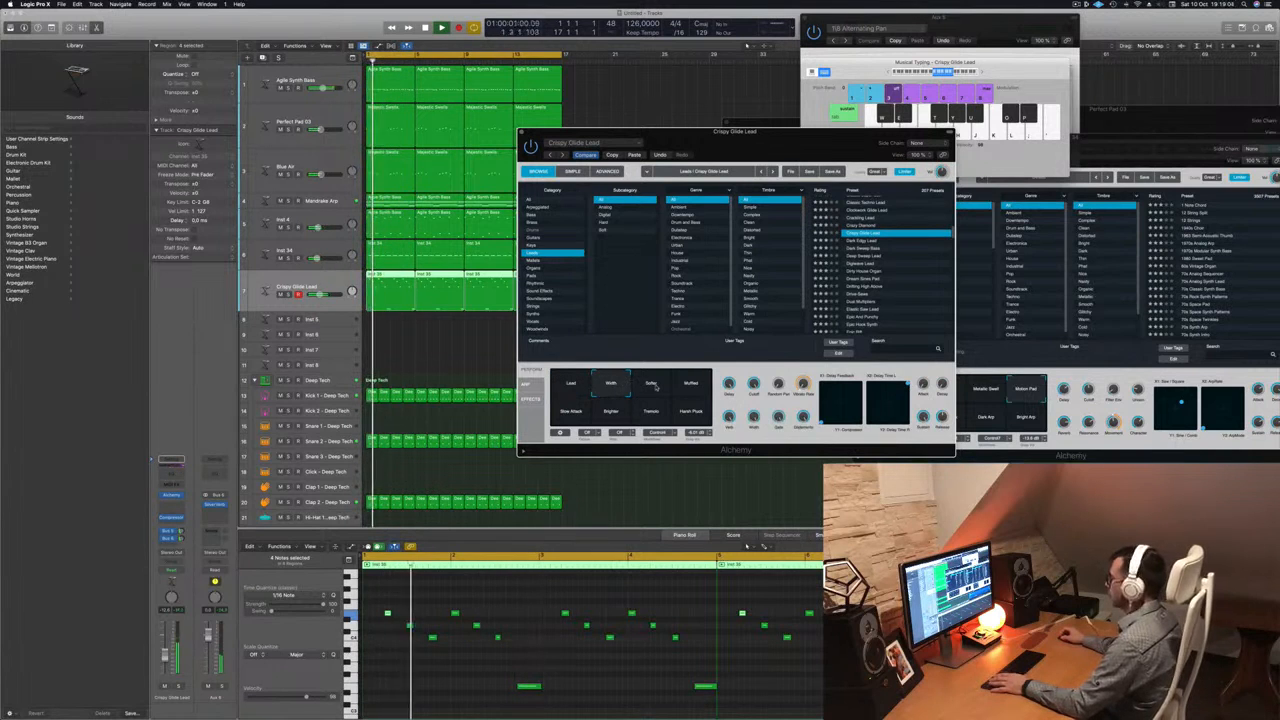
click(651, 386)
click(692, 388)
click(566, 415)
click(611, 413)
click(650, 416)
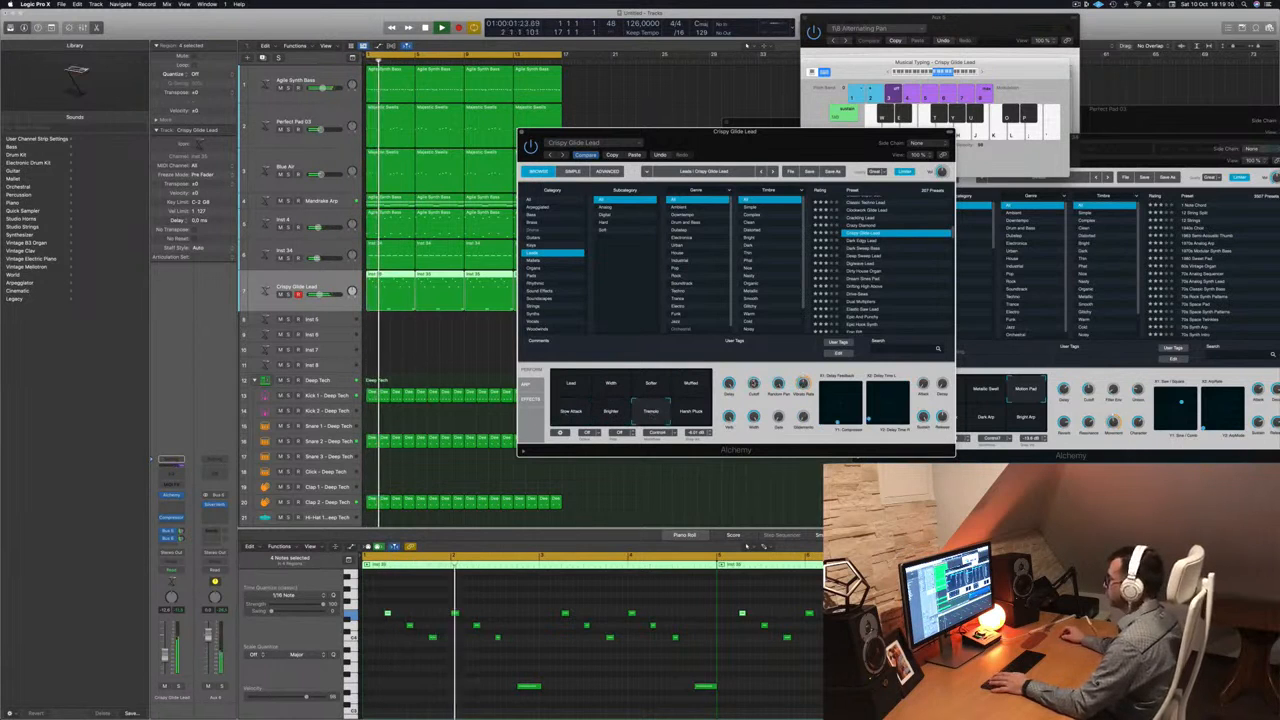
Audition more presets from the Leads list, including Dark Sweep Bass, Dirty House Organ and Dream Sines Pad.
click(882, 248)
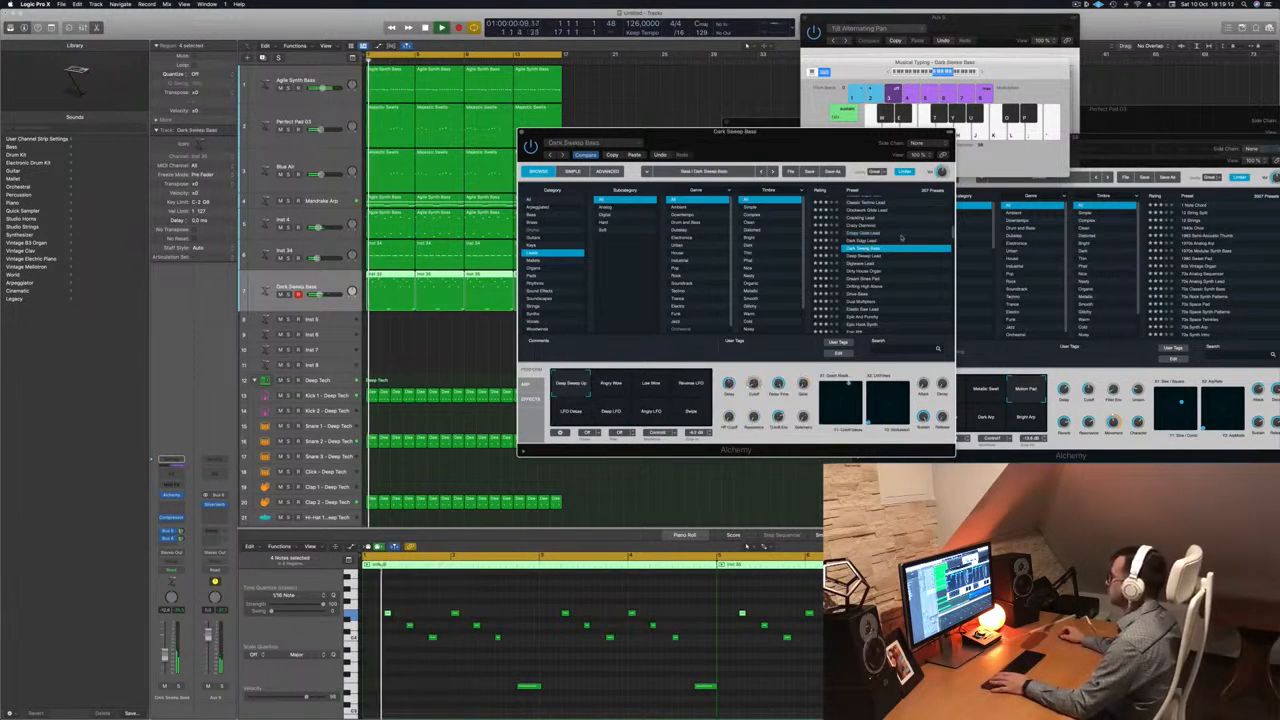
scroll(897, 245, down, 1)
click(877, 248)
scroll(879, 242, down, 2)
click(884, 238)
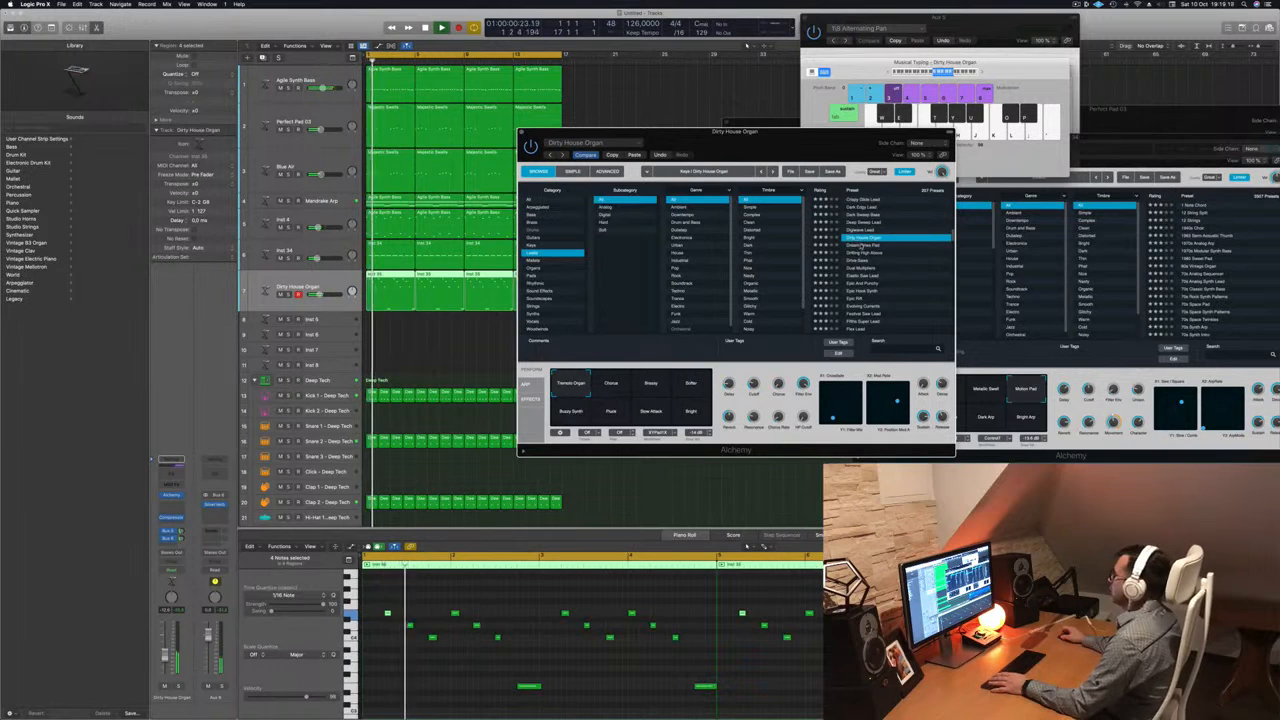
click(862, 245)
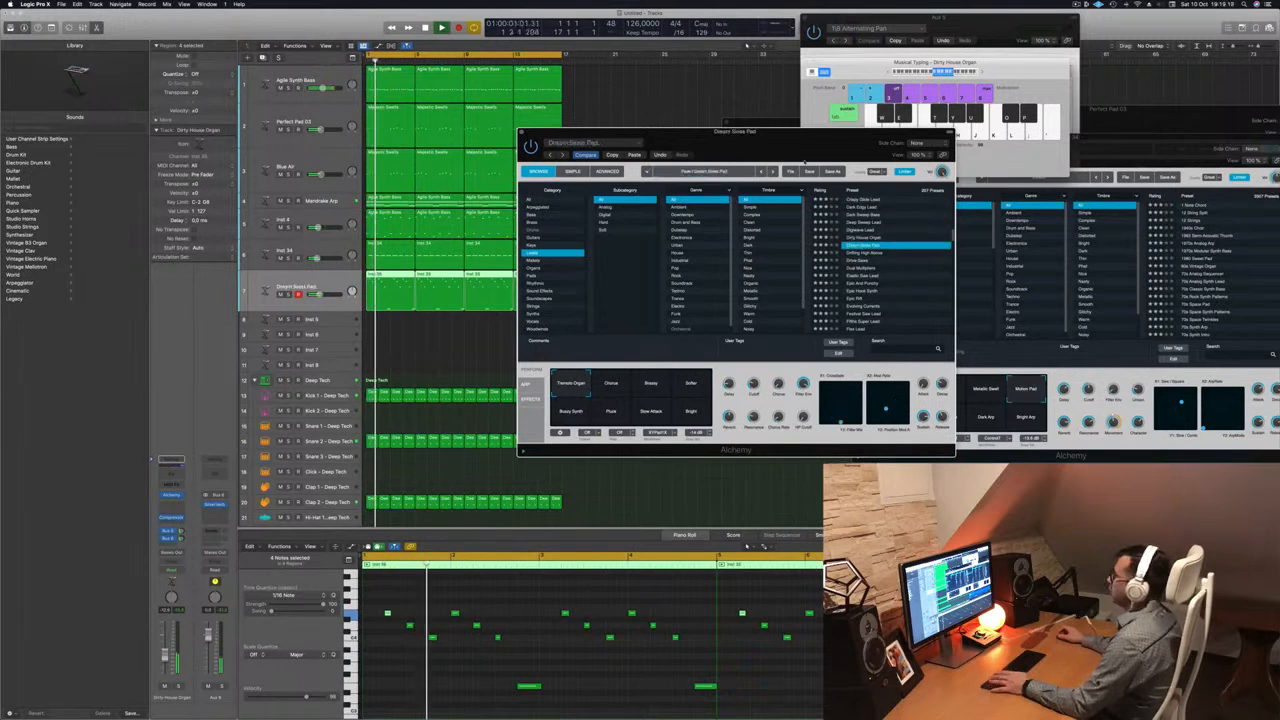
Paste the earlier Epic Synth settings back into the melody track's Alchemy and shift its window slightly aside.
click(633, 155)
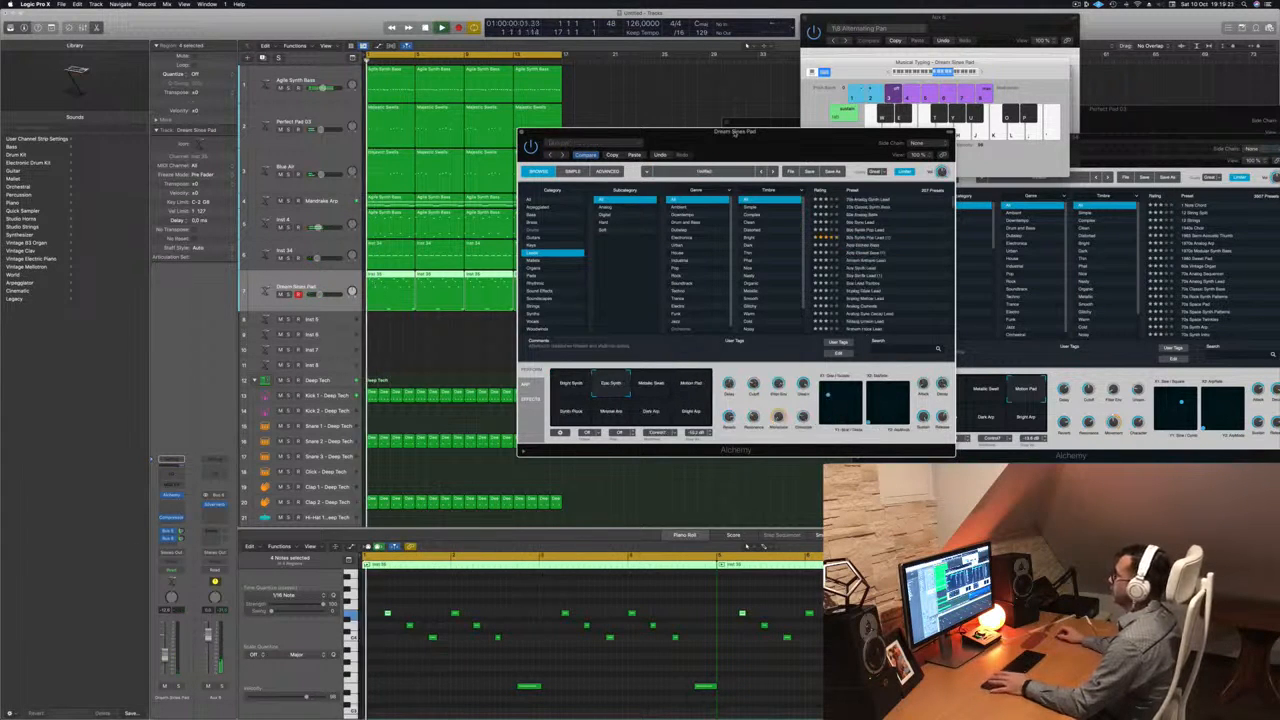
drag(779, 134, 769, 133)
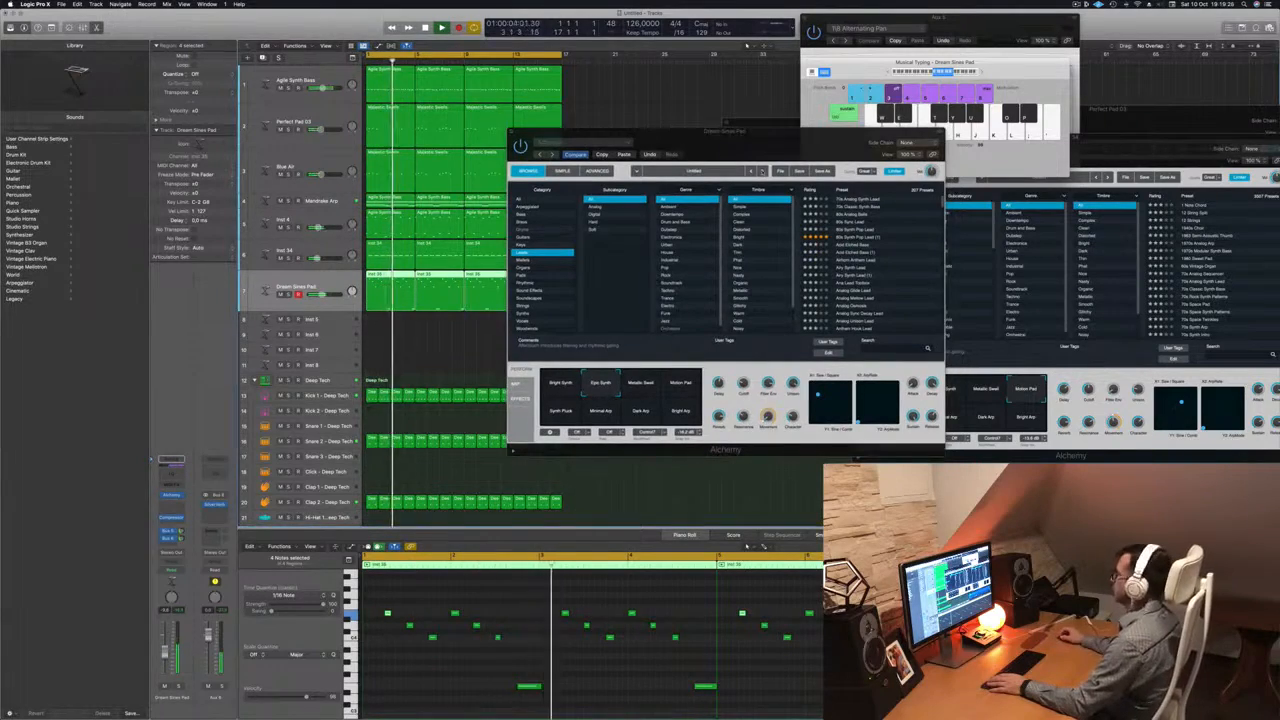
drag(769, 133, 740, 133)
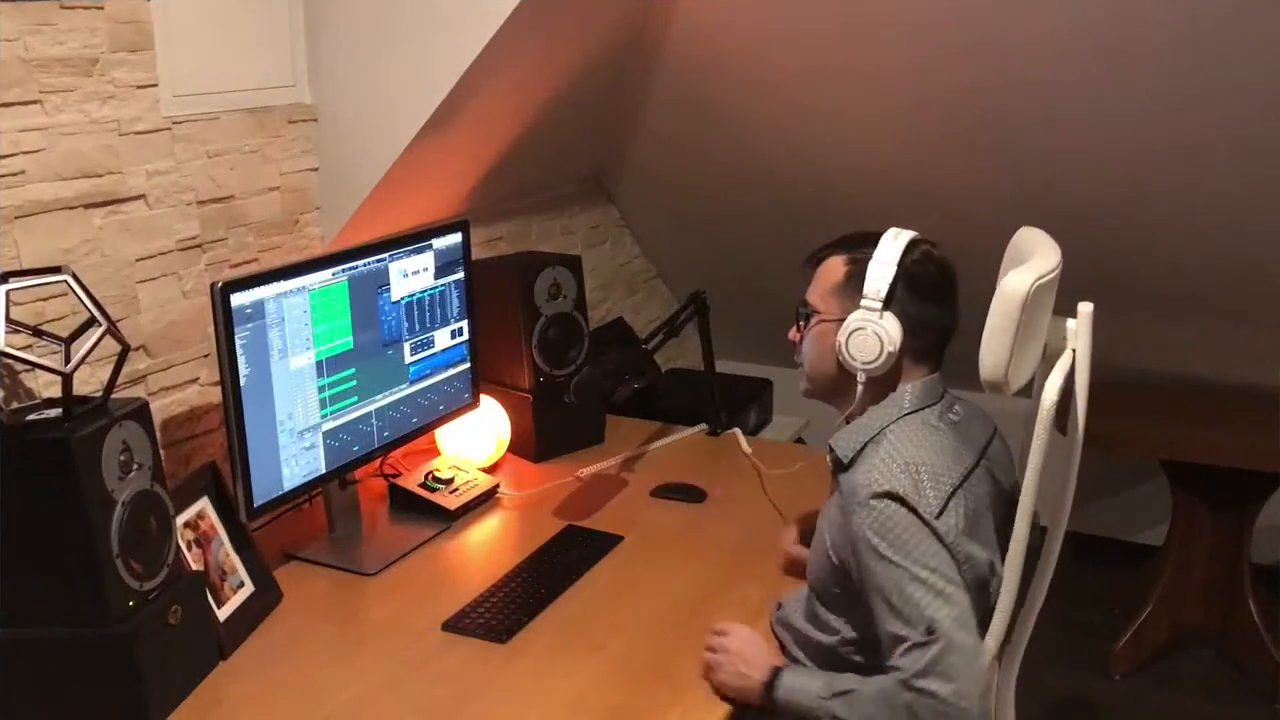